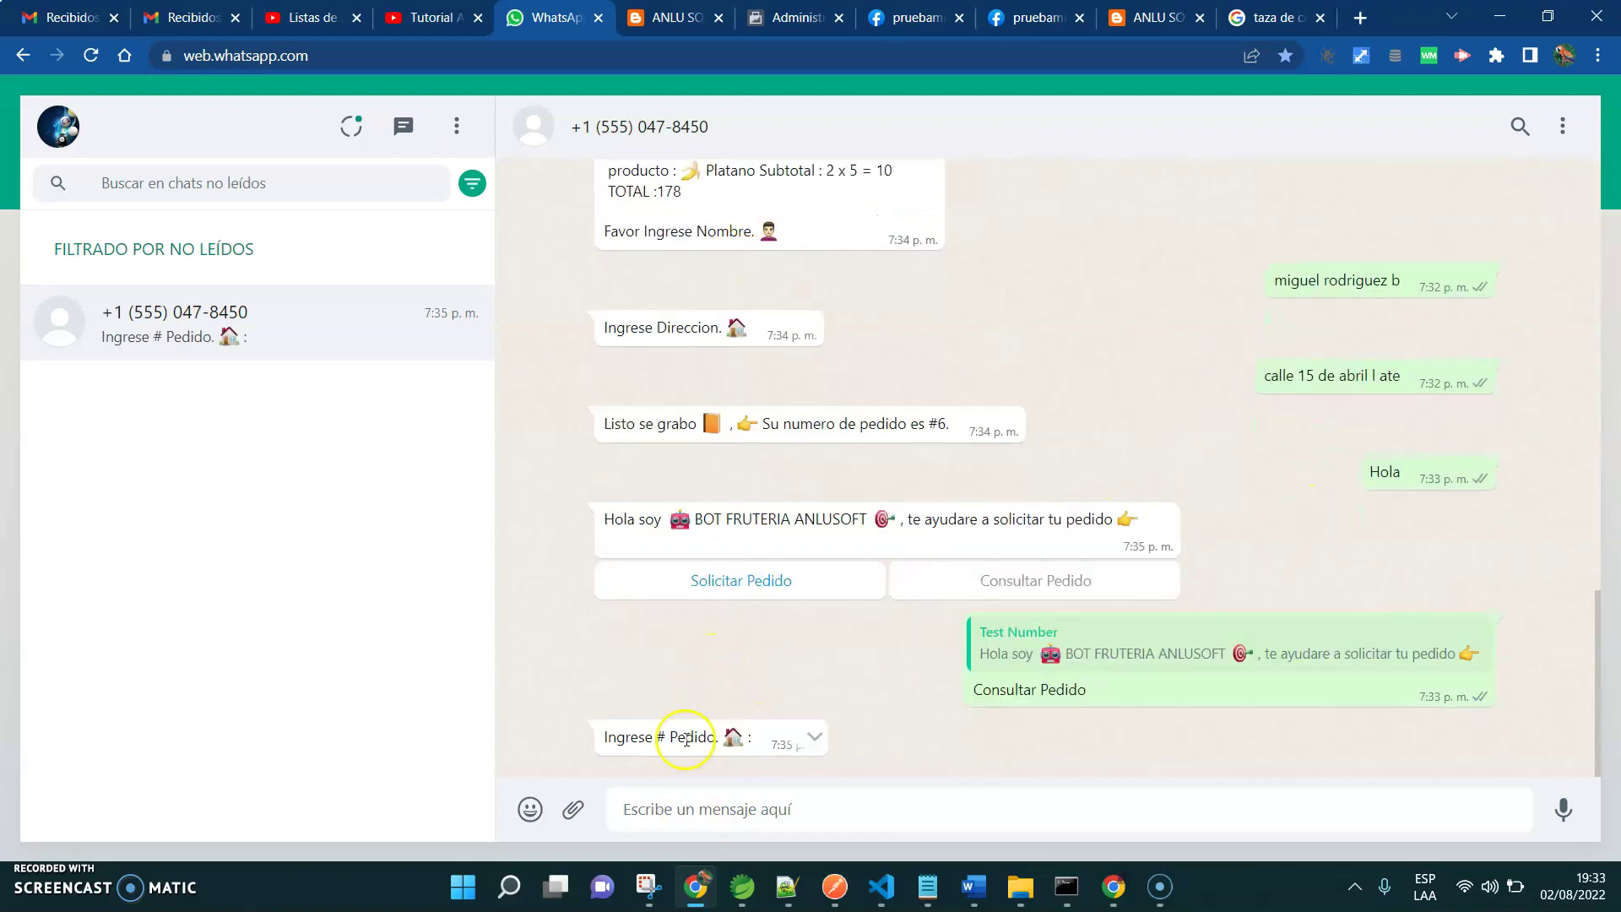
Send order number 6 to the bot and read its order summary totalling 488
type("6")
key("Return")
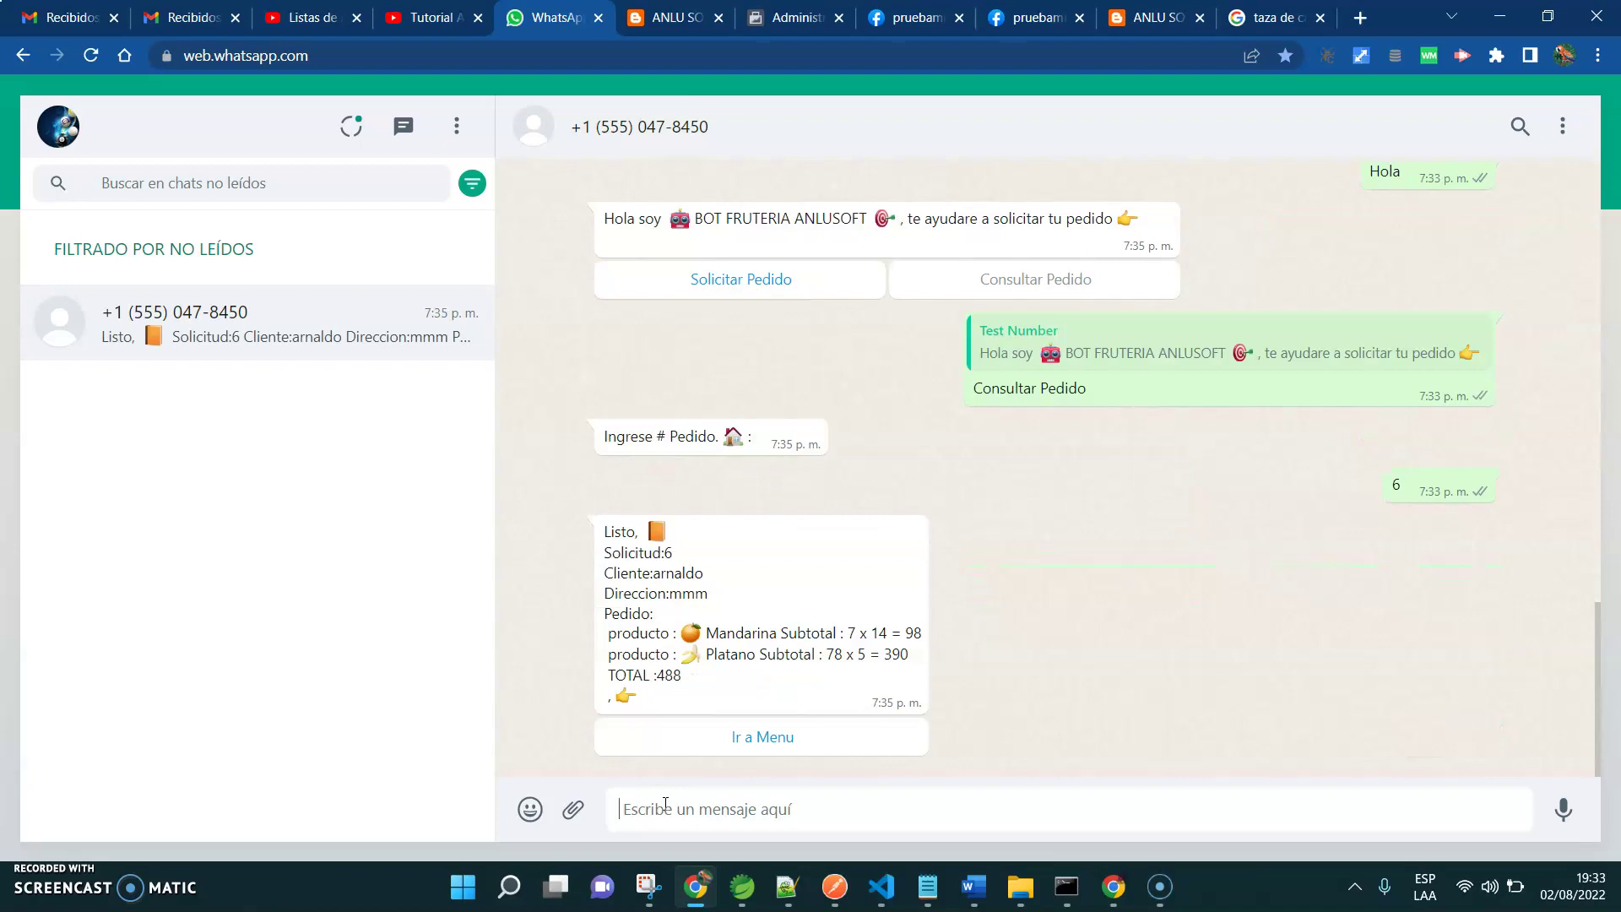
left_click_drag(603, 530, 816, 639)
left_click(1024, 664)
Check the latest order row in the BOT PEDIDO API WHATSAPP sheet, then bring up the Message templates page
left_click(1112, 888)
left_click(601, 469)
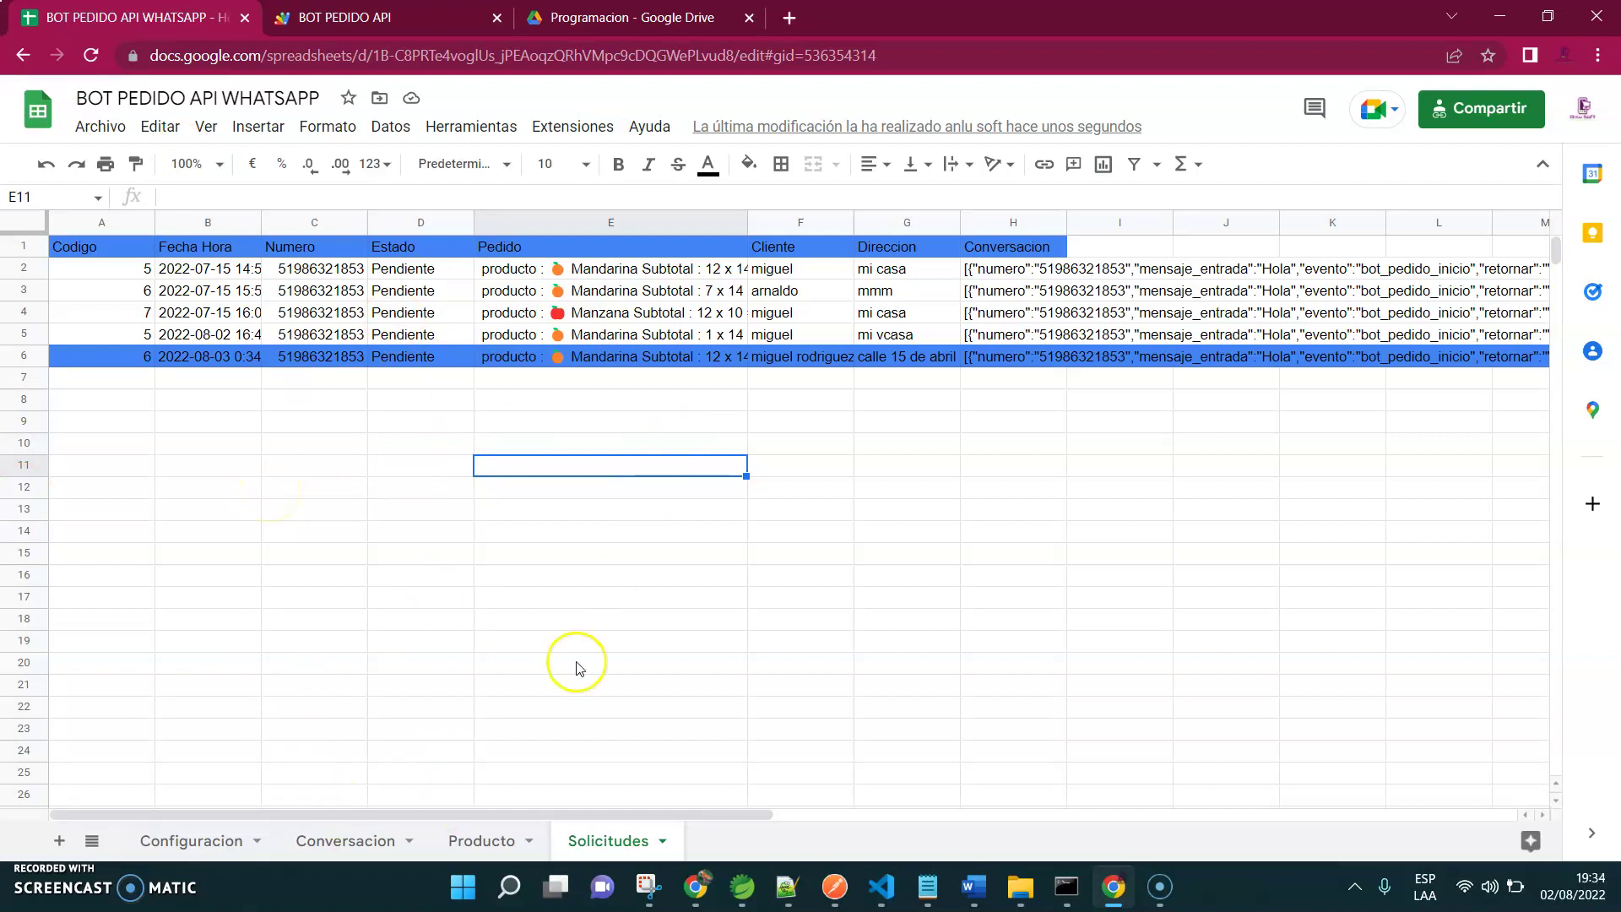
mouse_move(711, 893)
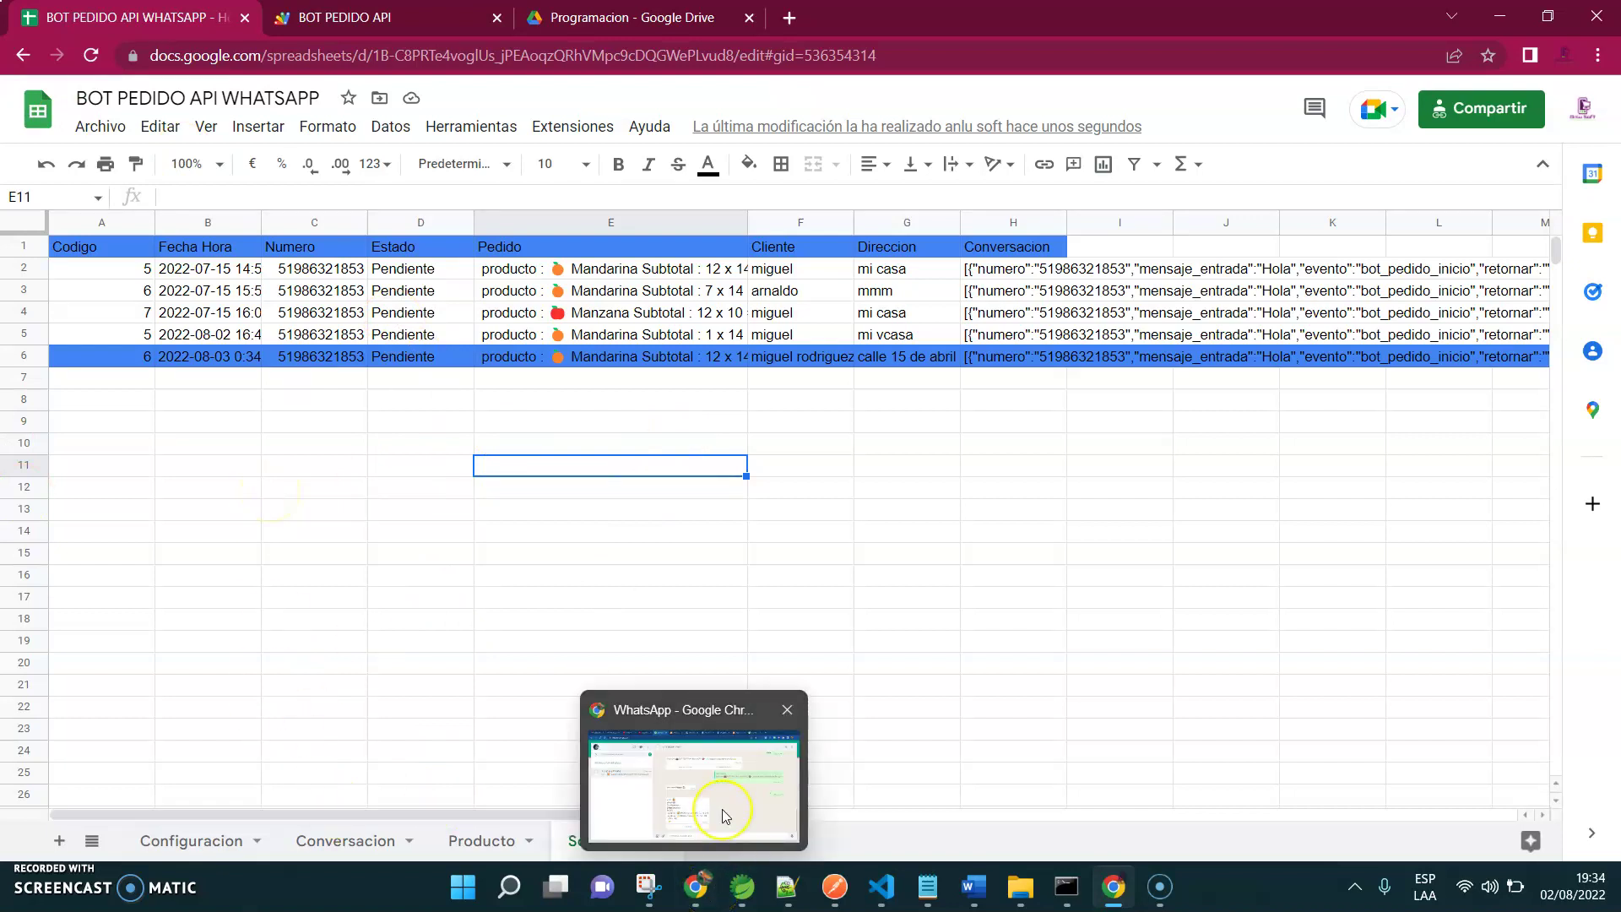
left_click(722, 808)
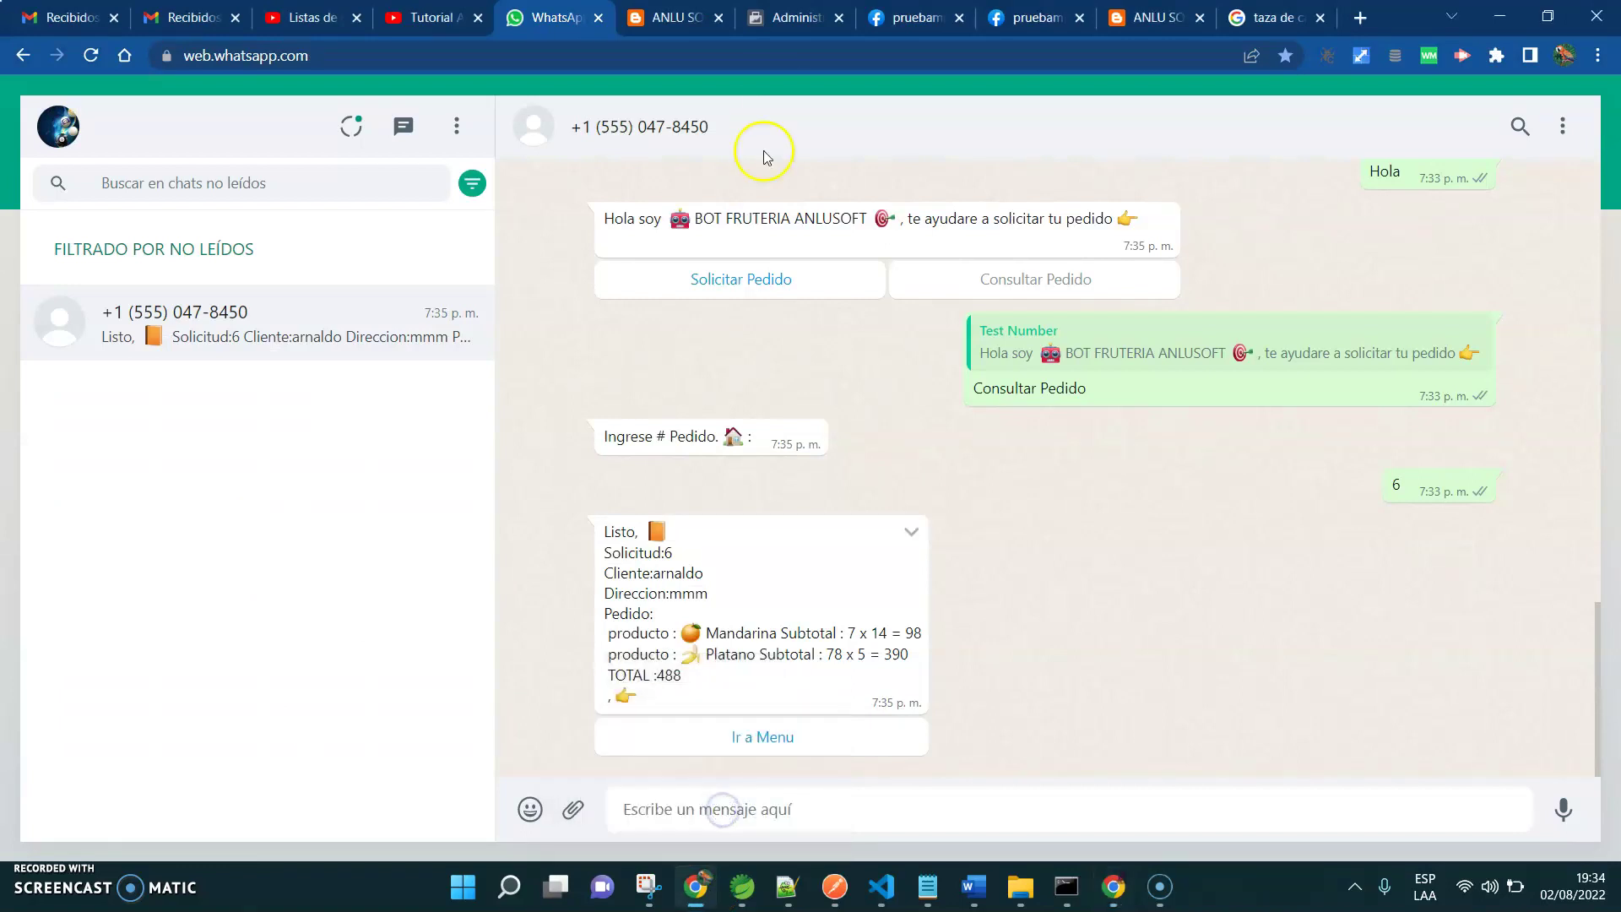
left_click(798, 17)
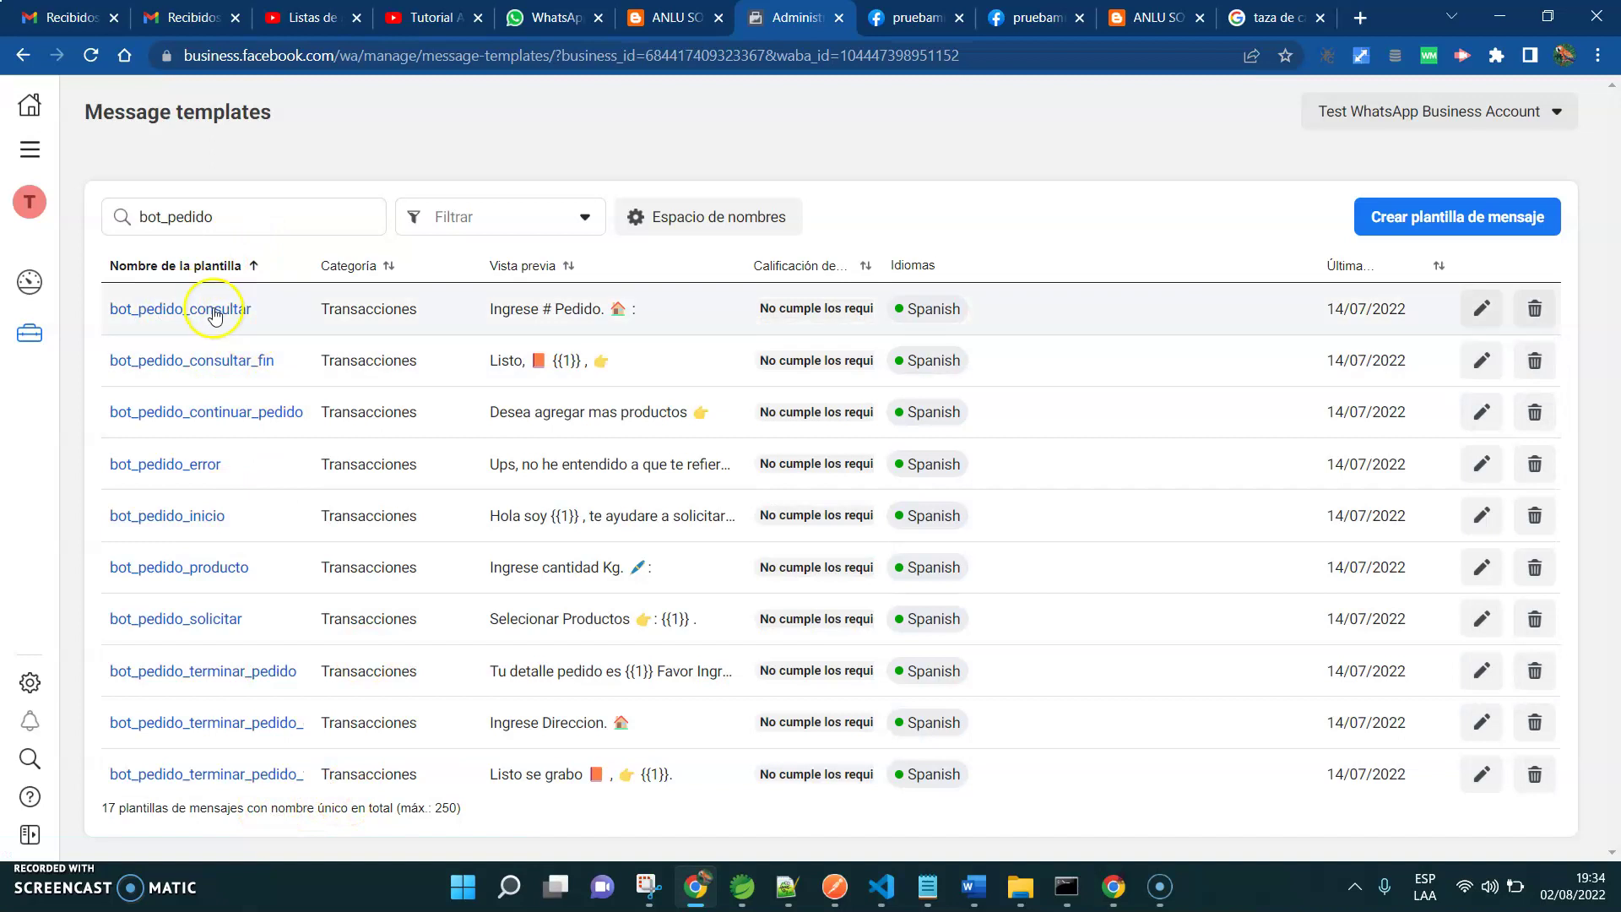
left_click(157, 313)
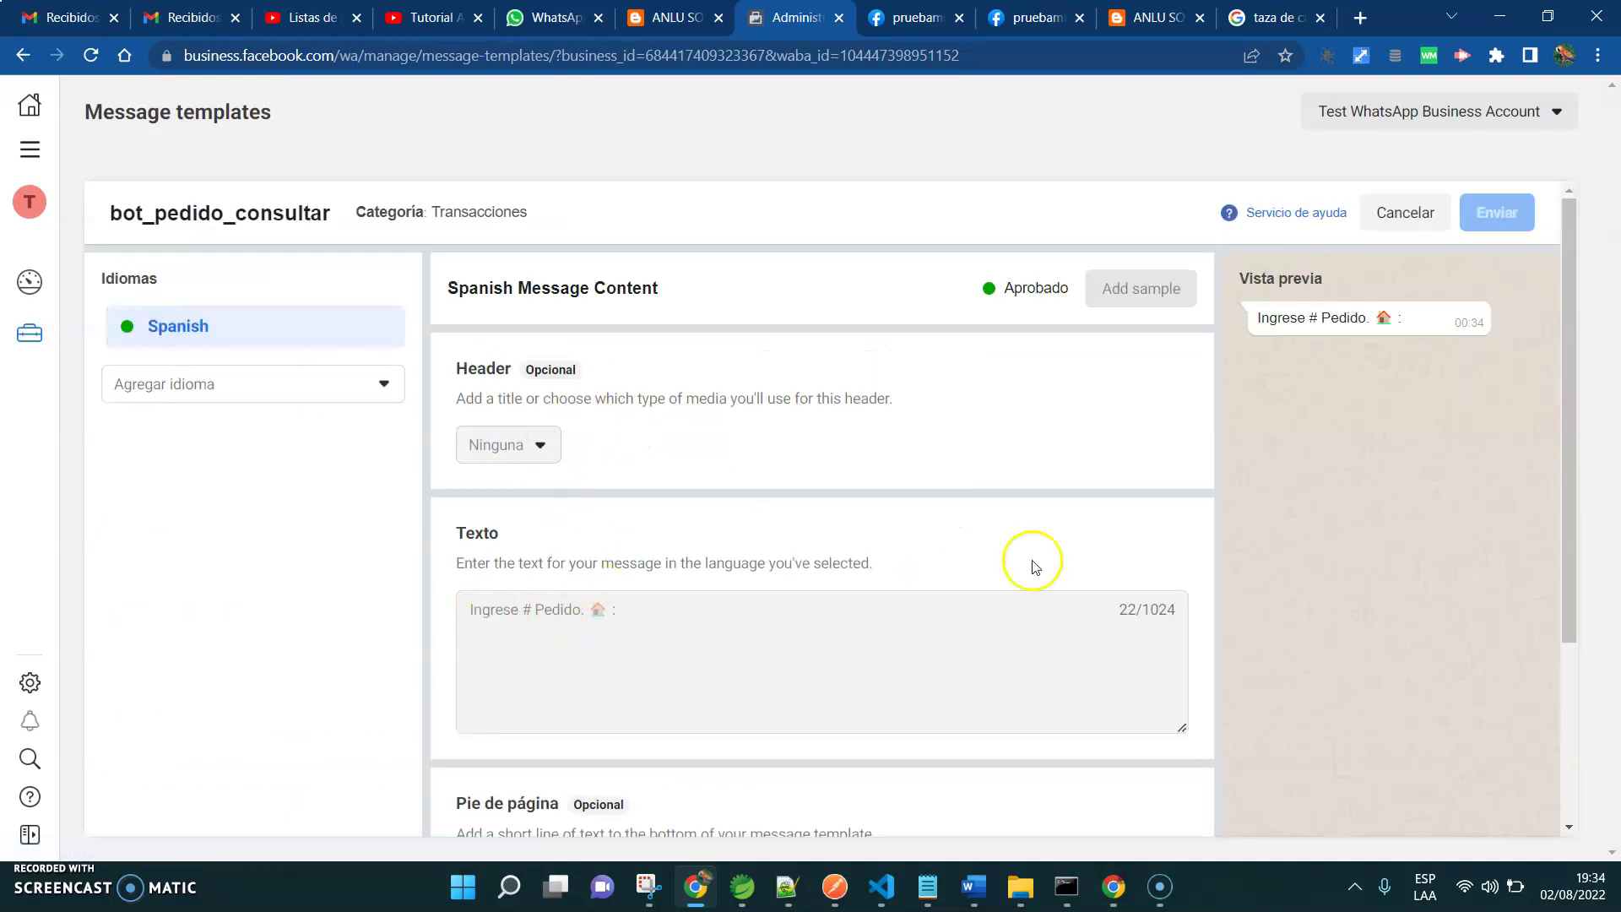
left_click_drag(1570, 579, 1562, 428)
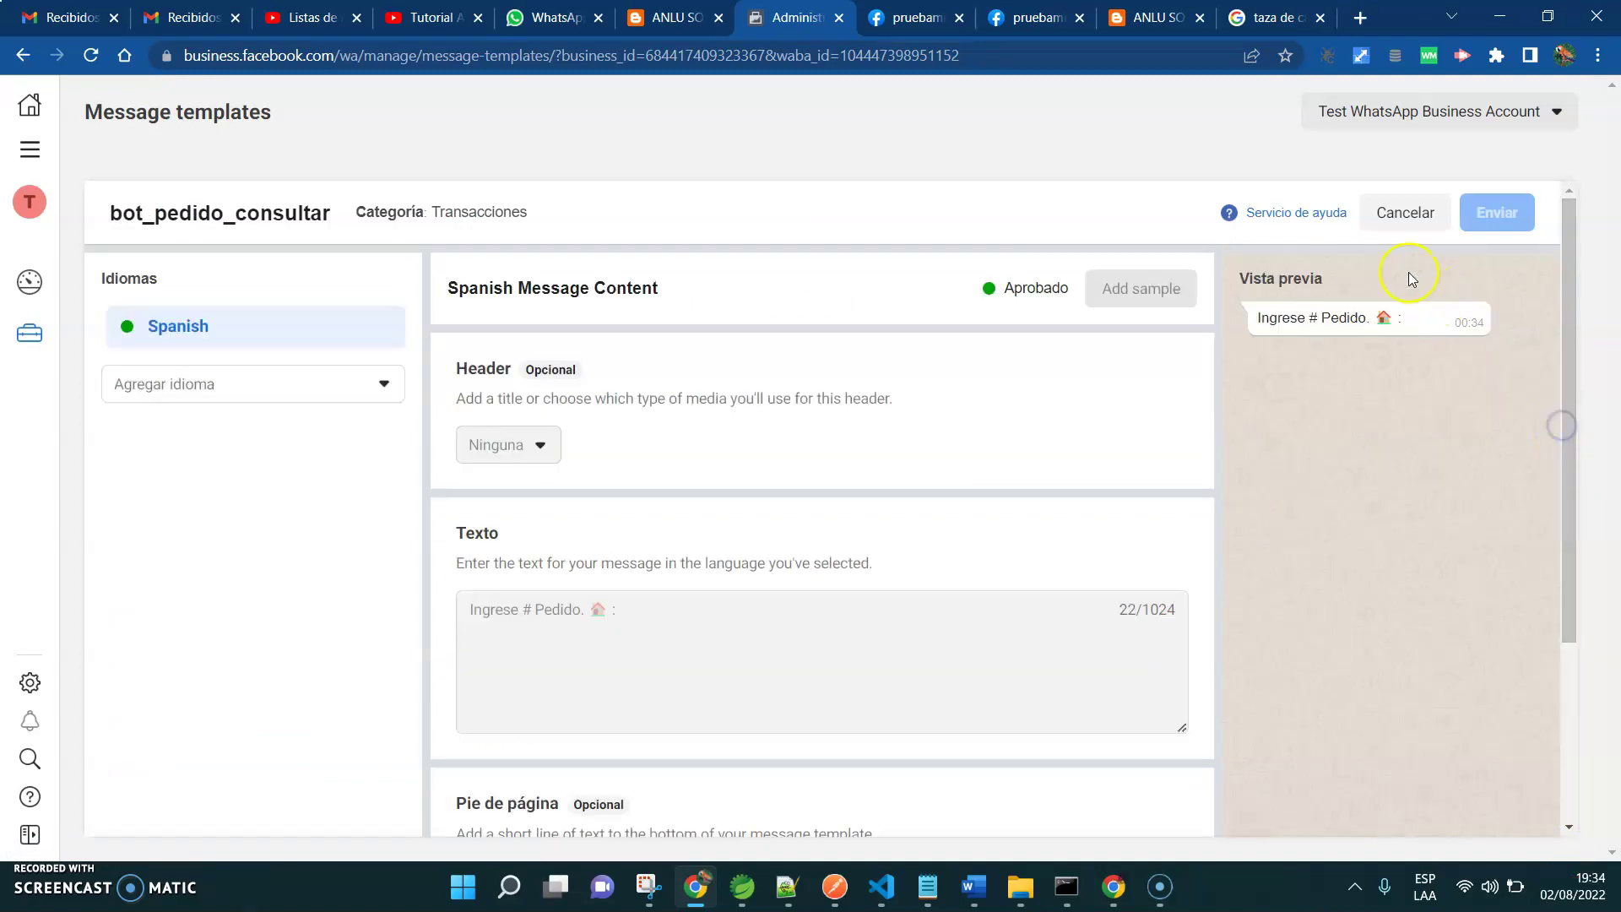
left_click(1405, 212)
left_click(142, 365)
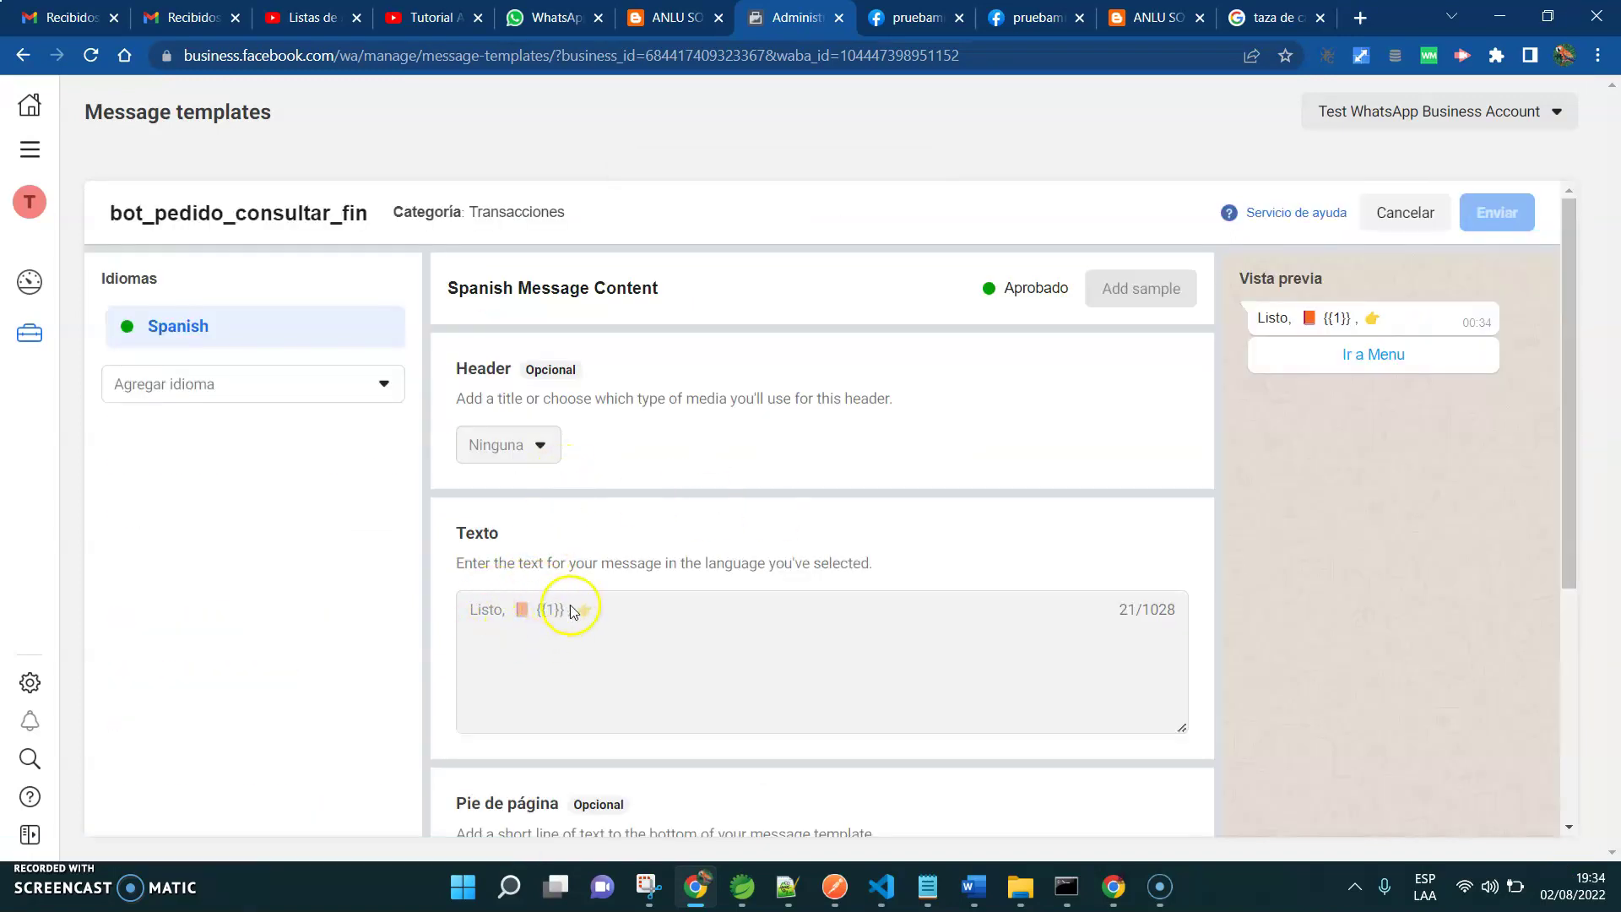
left_click_drag(1570, 474, 1545, 774)
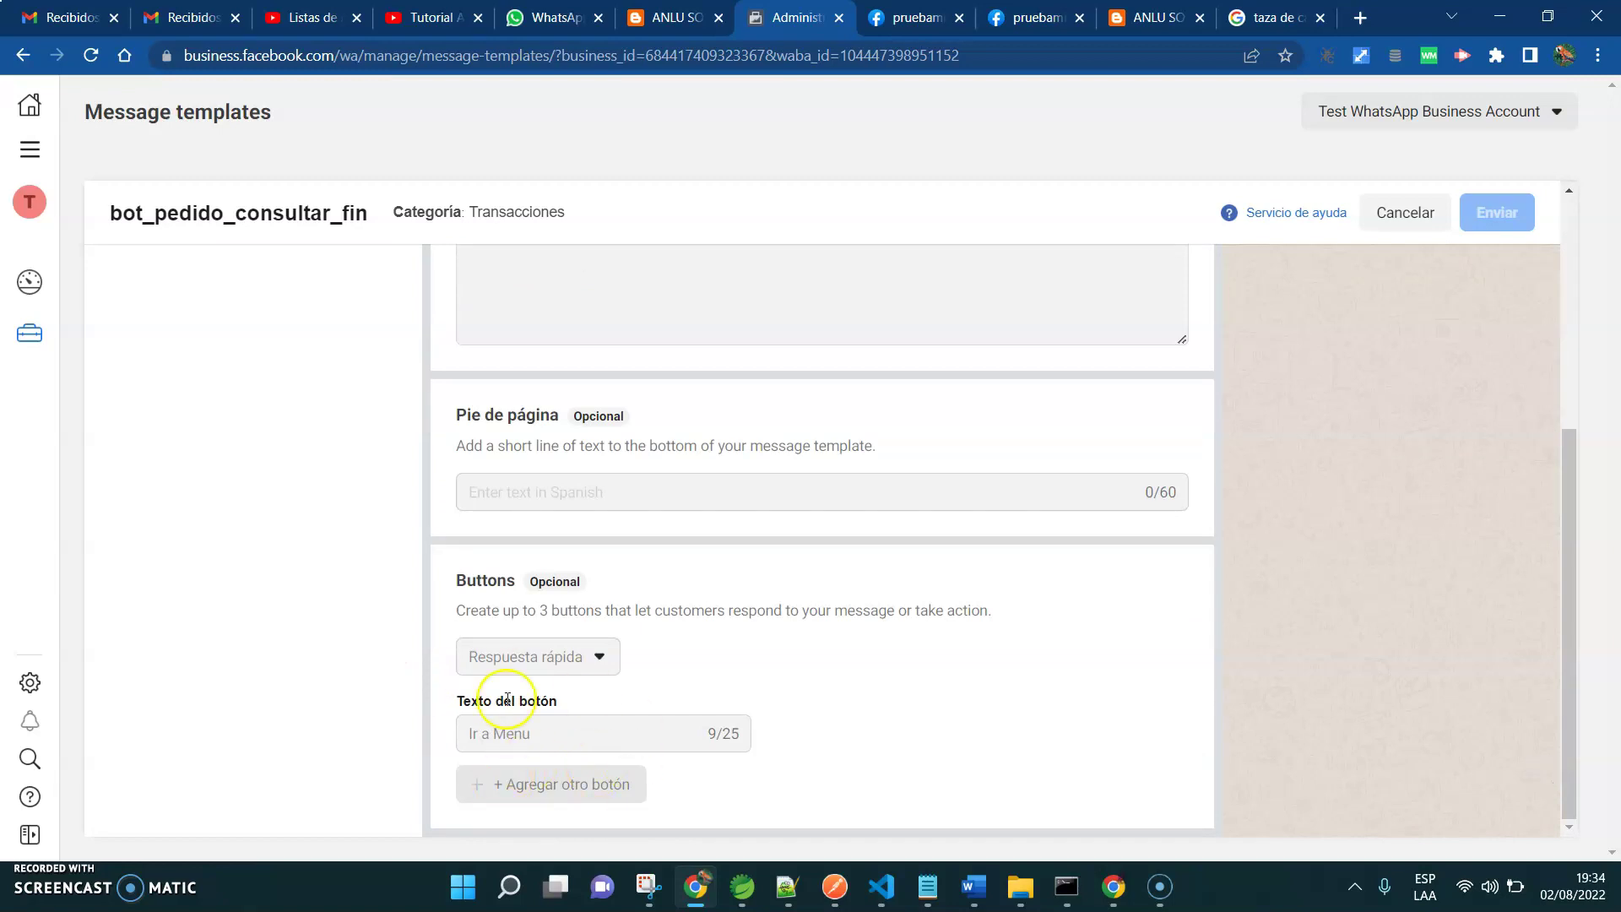
left_click(1426, 222)
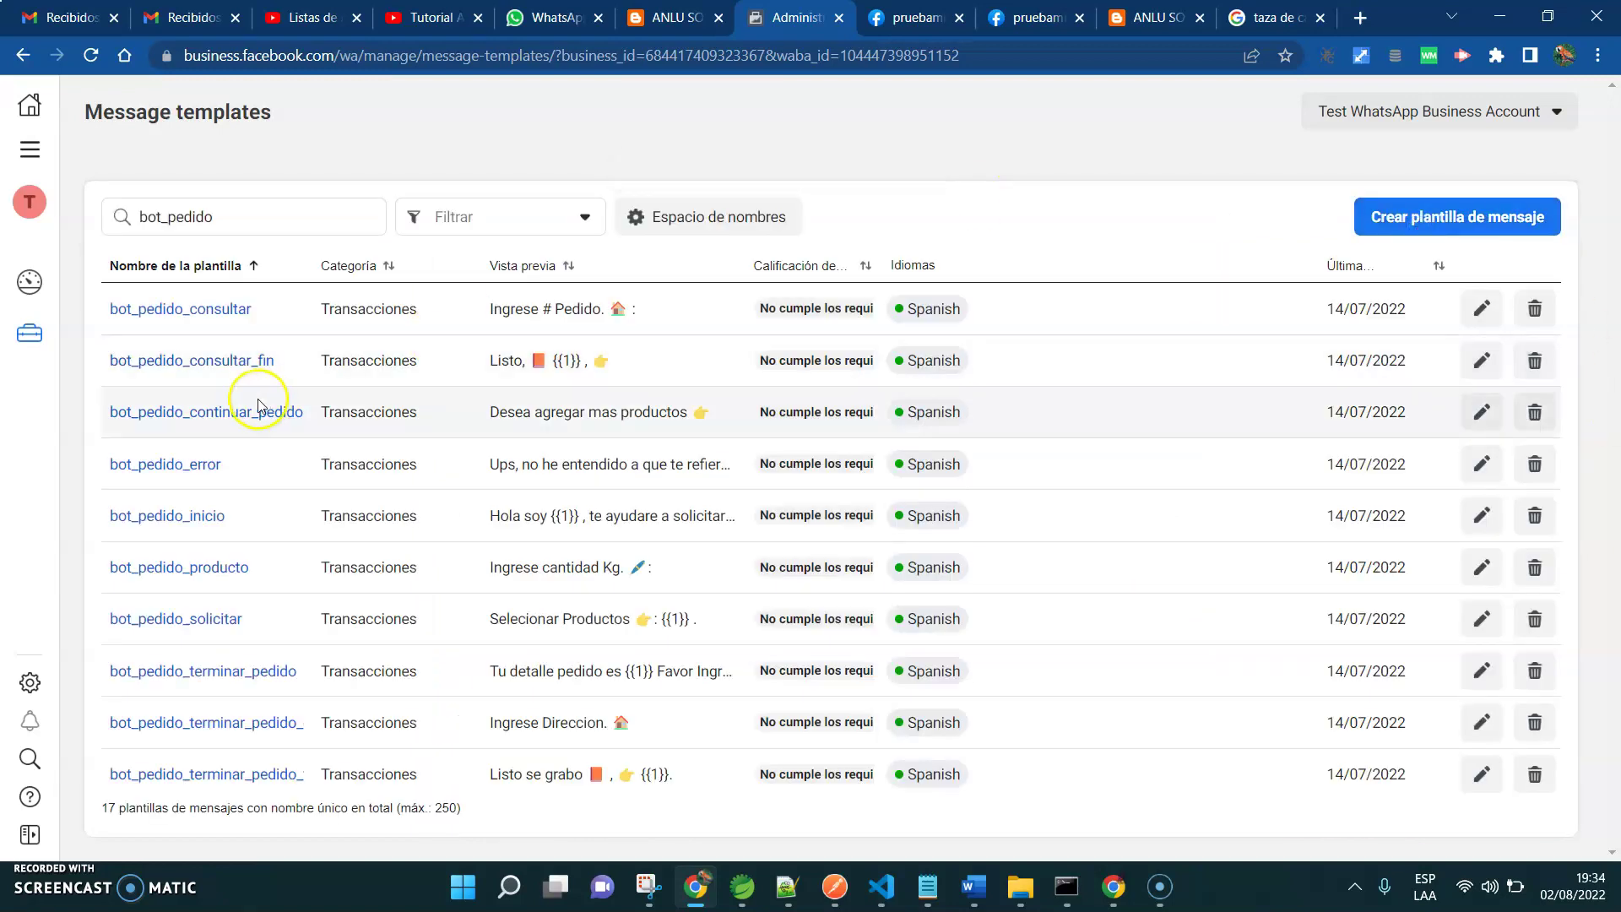
left_click(195, 416)
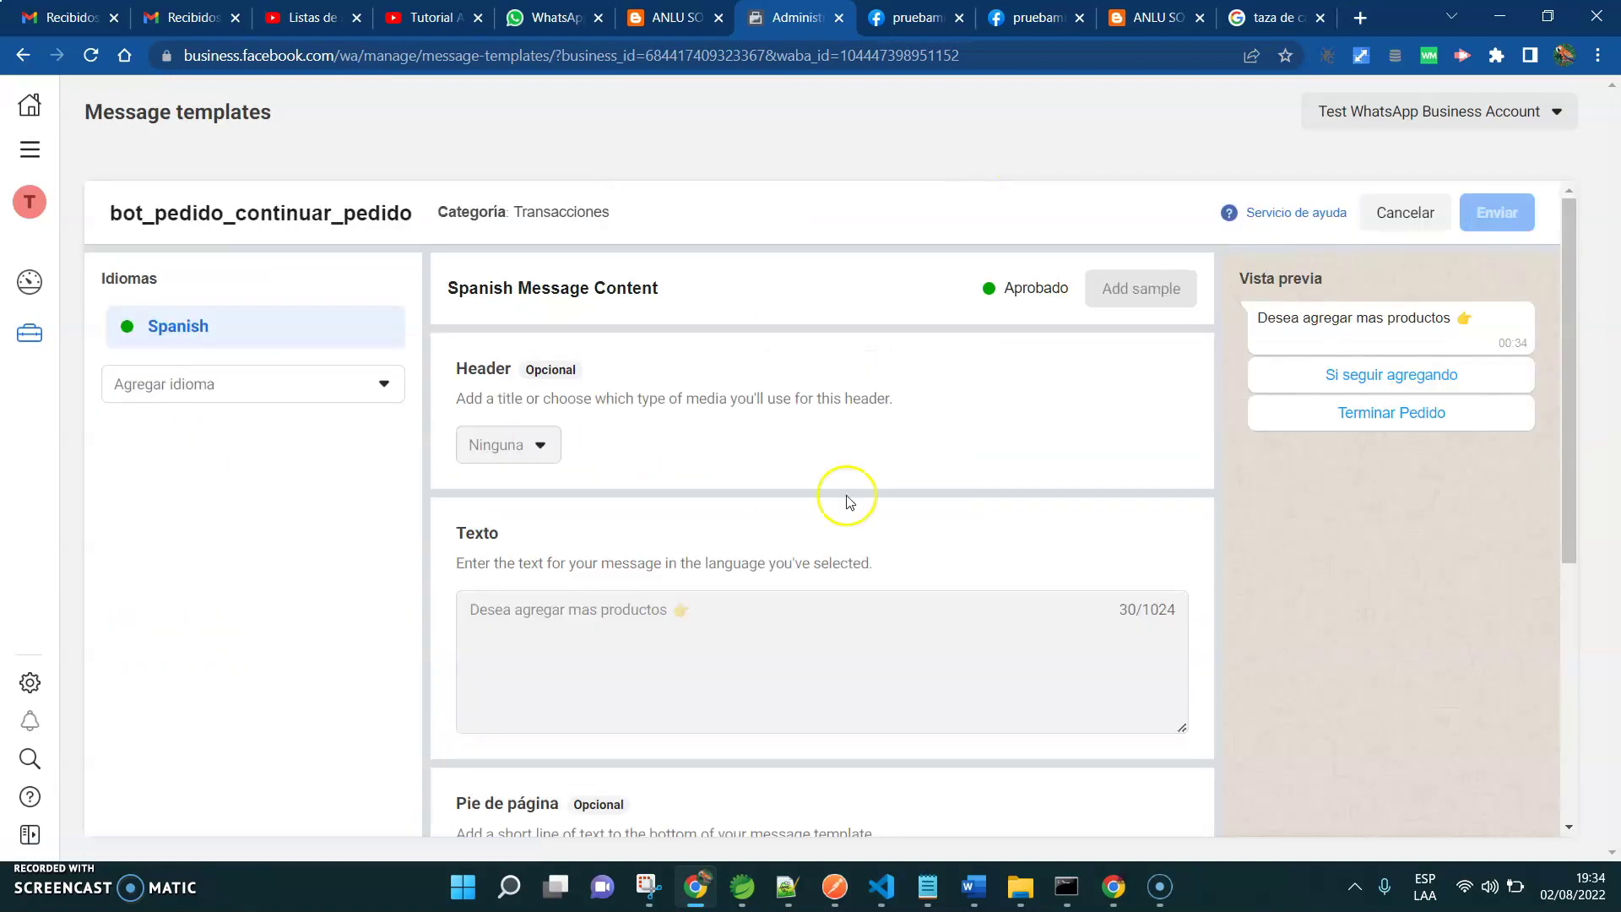
left_click_drag(1555, 470, 1608, 342)
left_click(1405, 212)
left_click(128, 471)
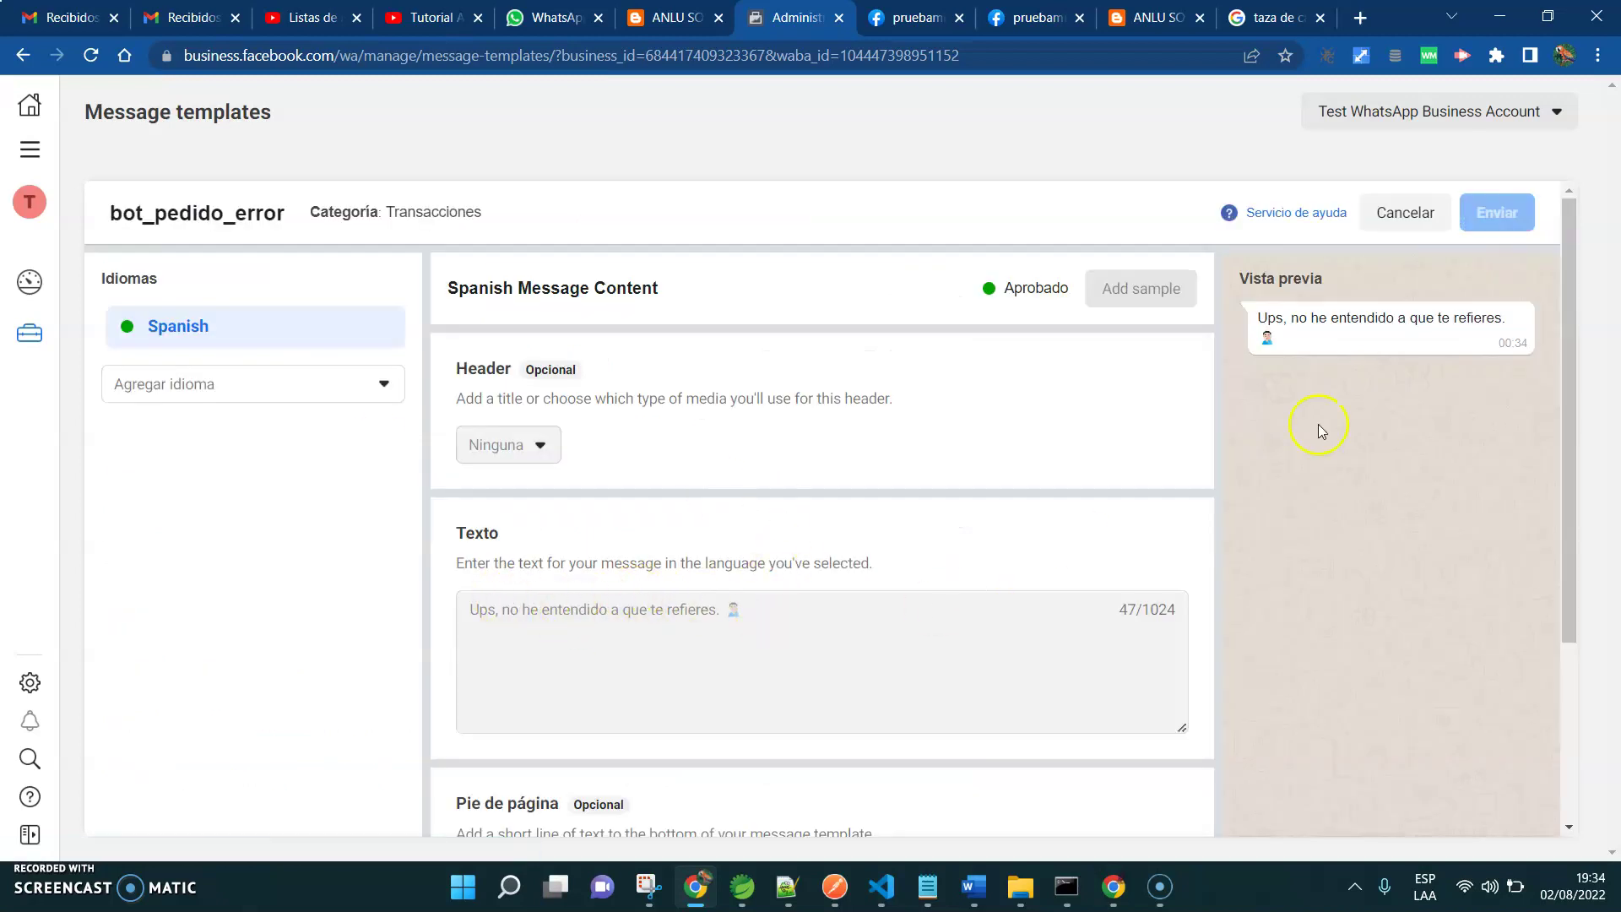
left_click_drag(1583, 534, 1601, 843)
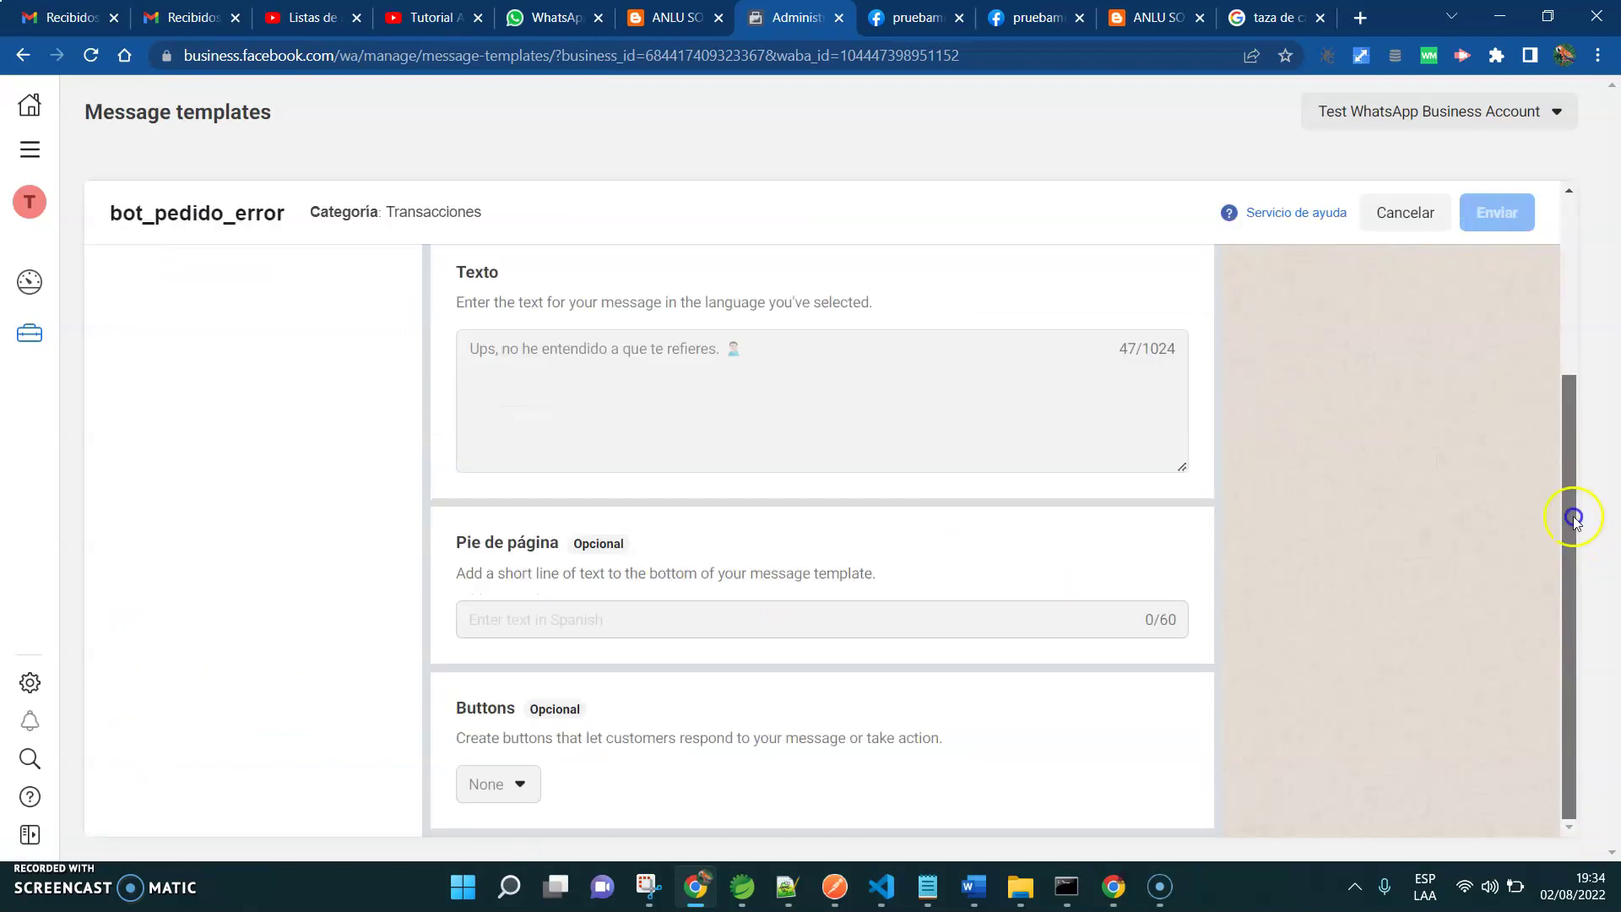
left_click_drag(1572, 519, 1573, 333)
left_click(1401, 211)
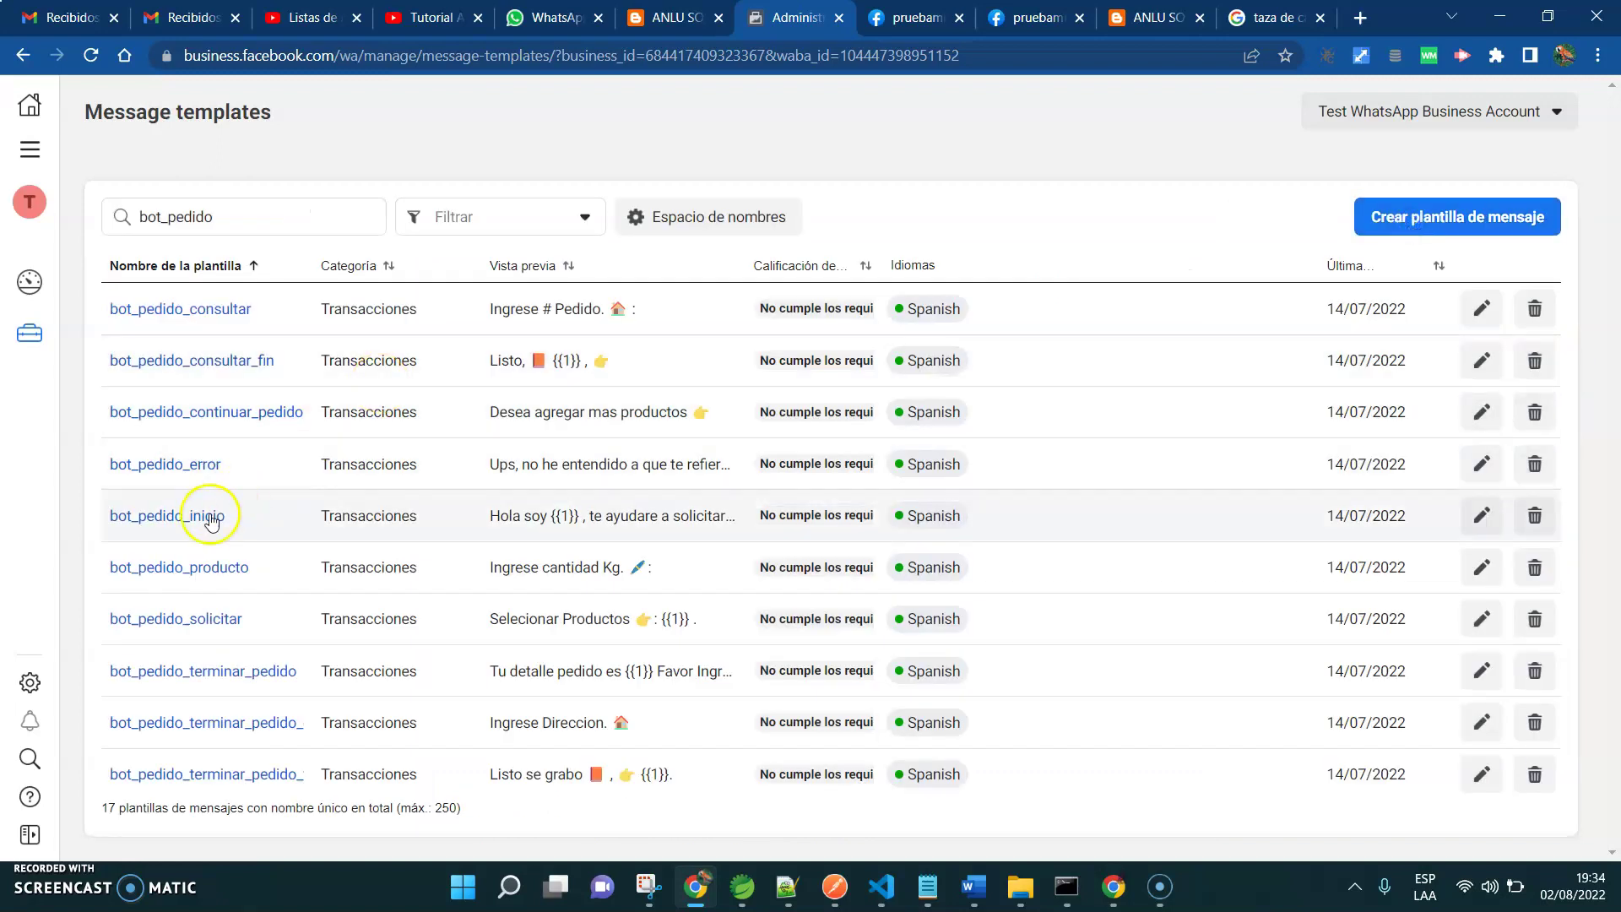
Review the bot_pedido_inicio, bot_pedido_producto and following templates, closing each one
left_click(210, 517)
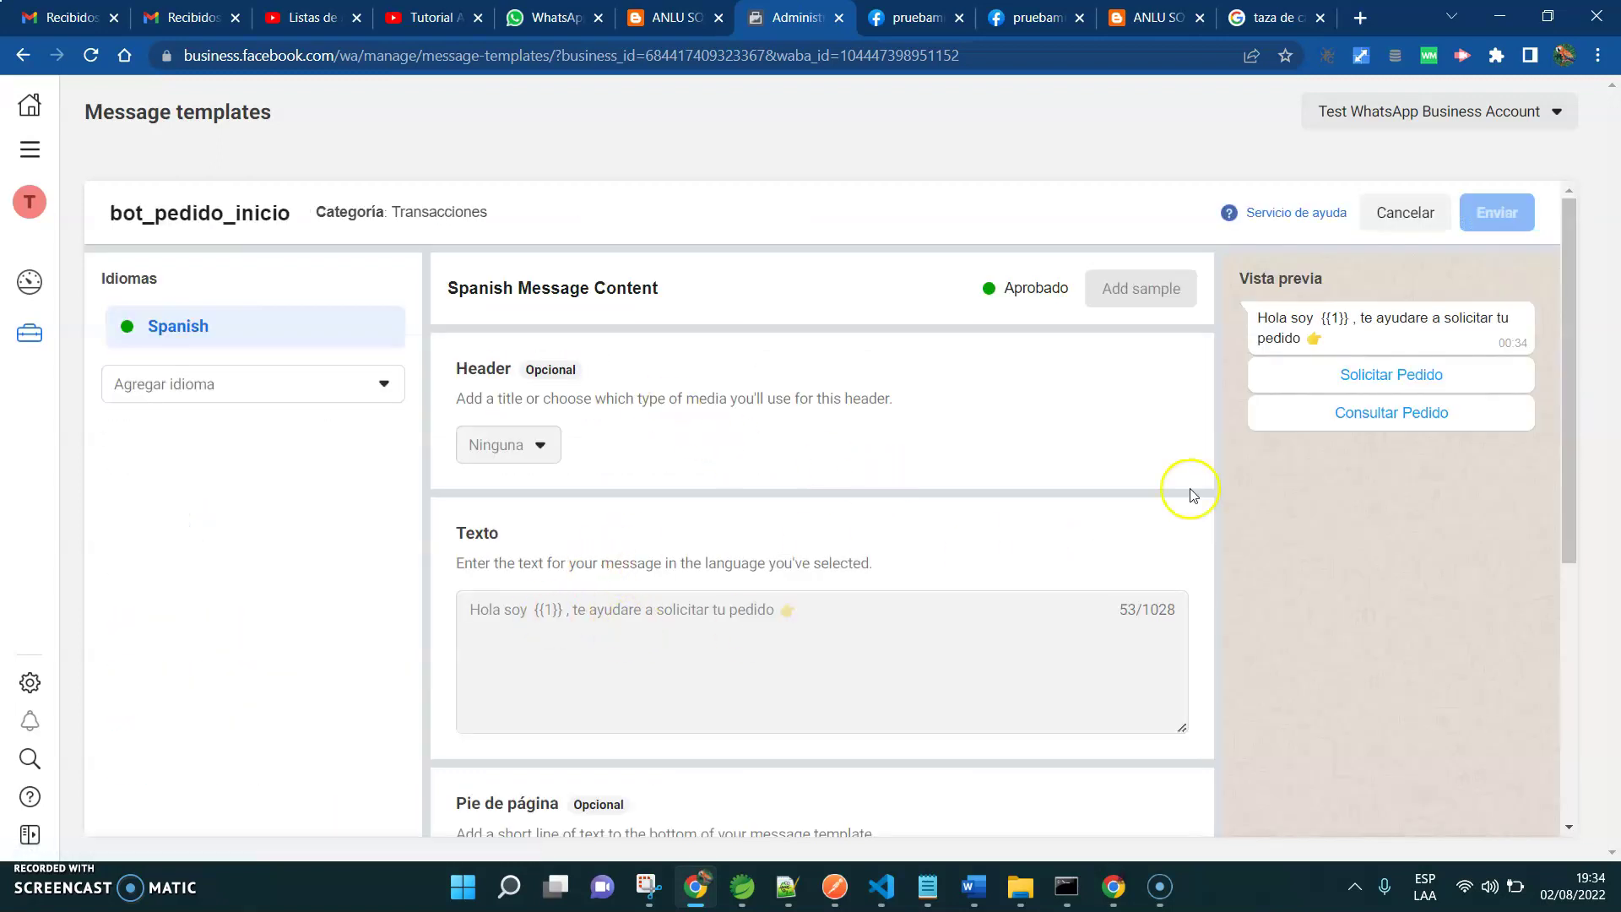
left_click_drag(1584, 470, 1585, 354)
left_click(1415, 226)
left_click(249, 563)
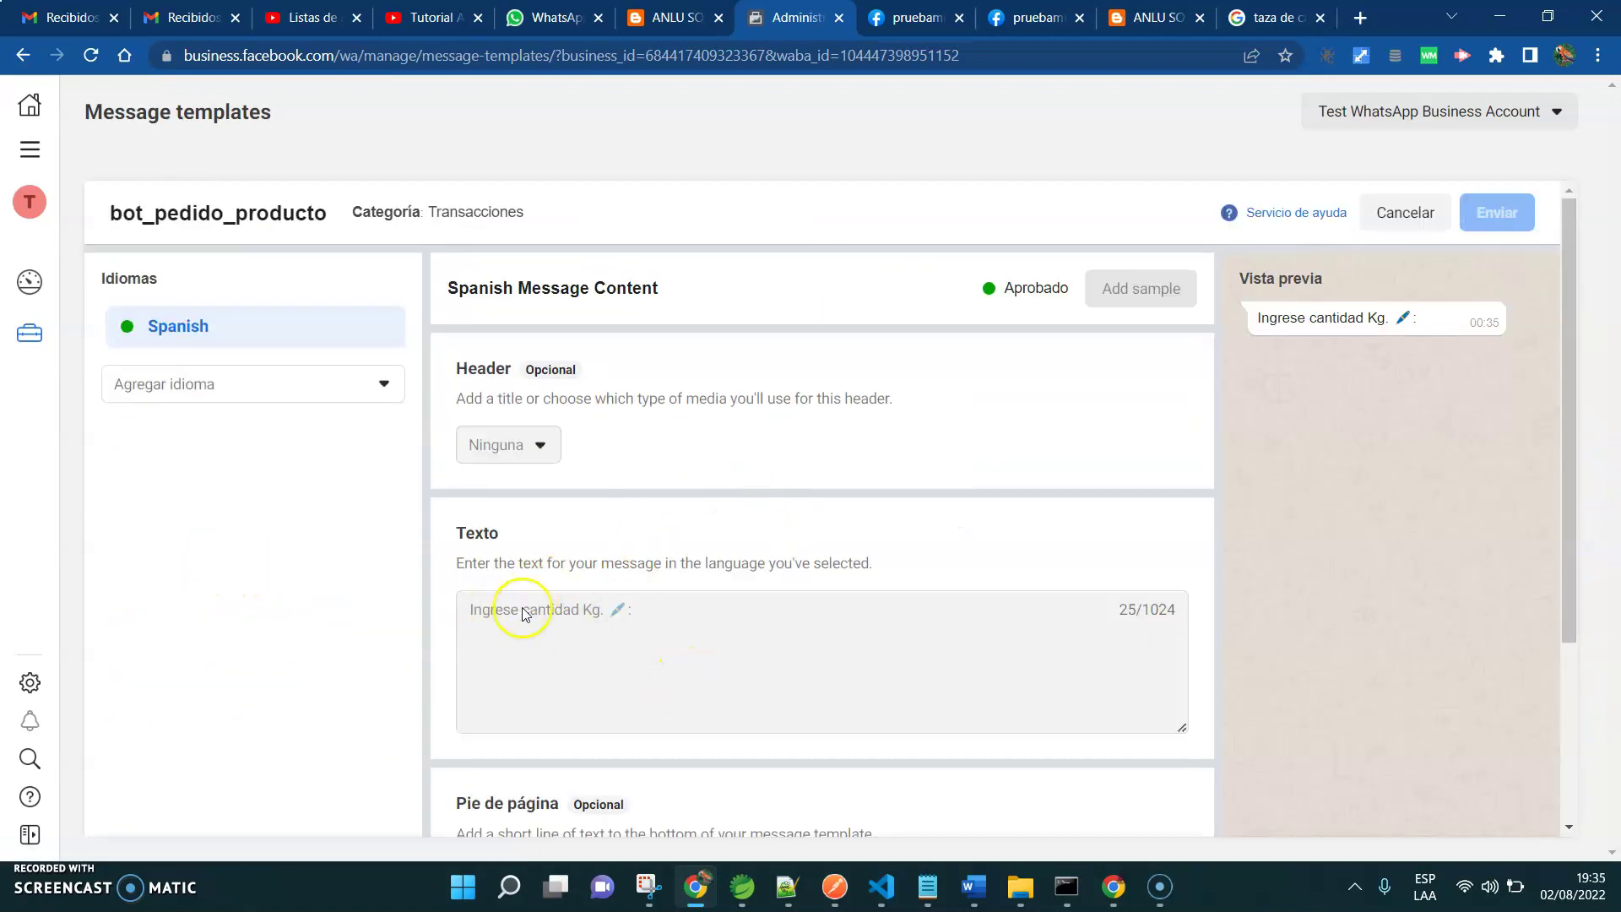
left_click(1410, 218)
left_click(222, 572)
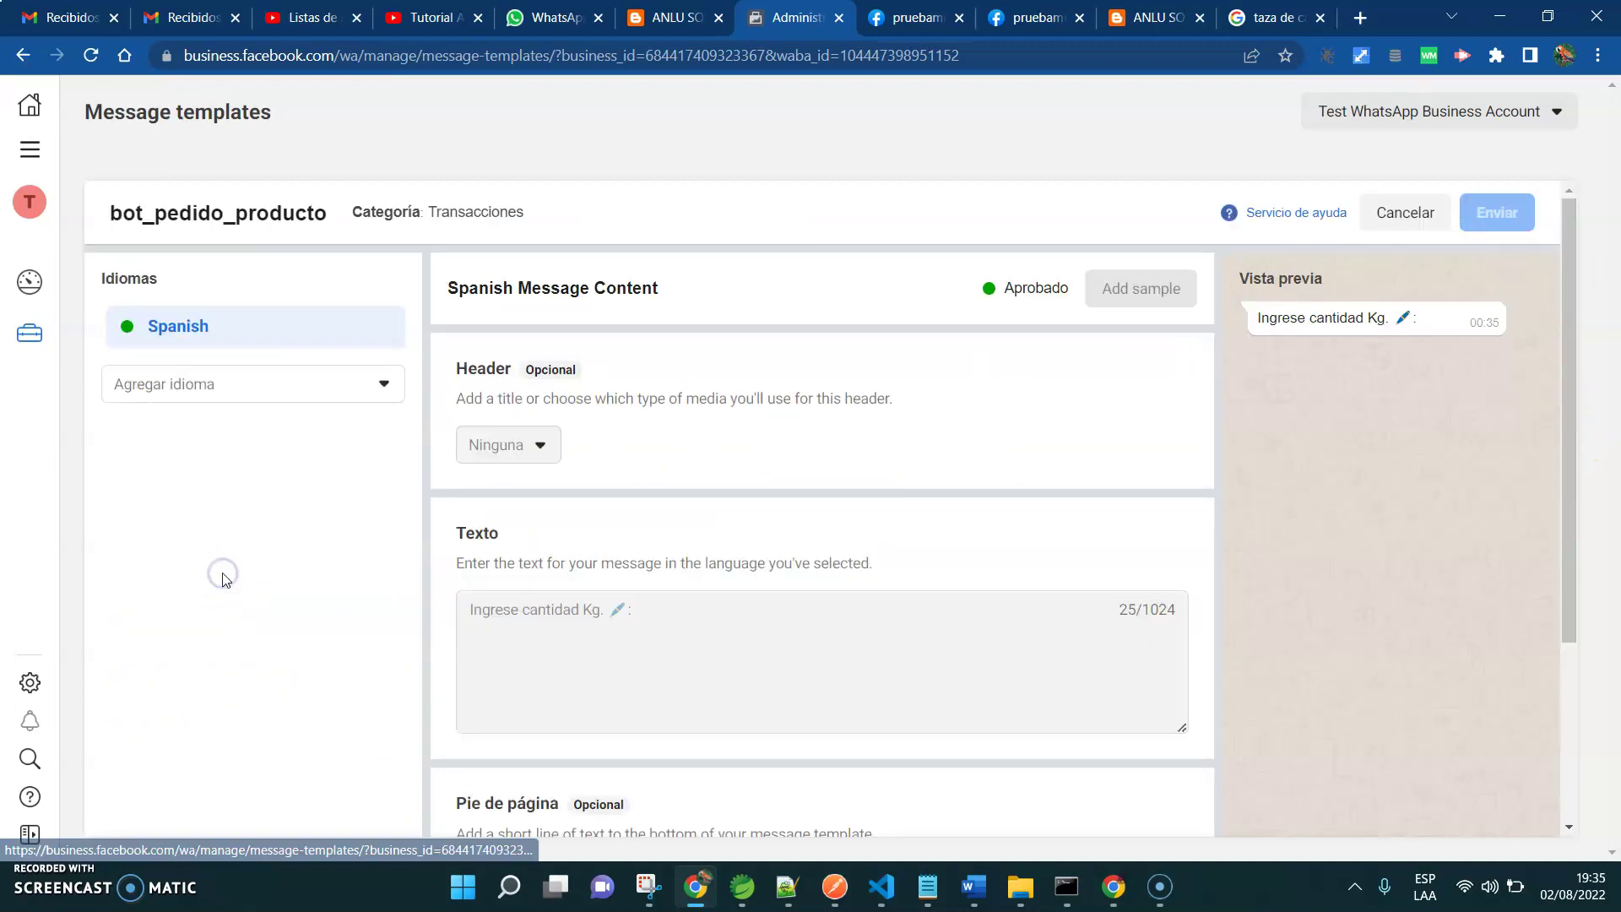
left_click(1388, 212)
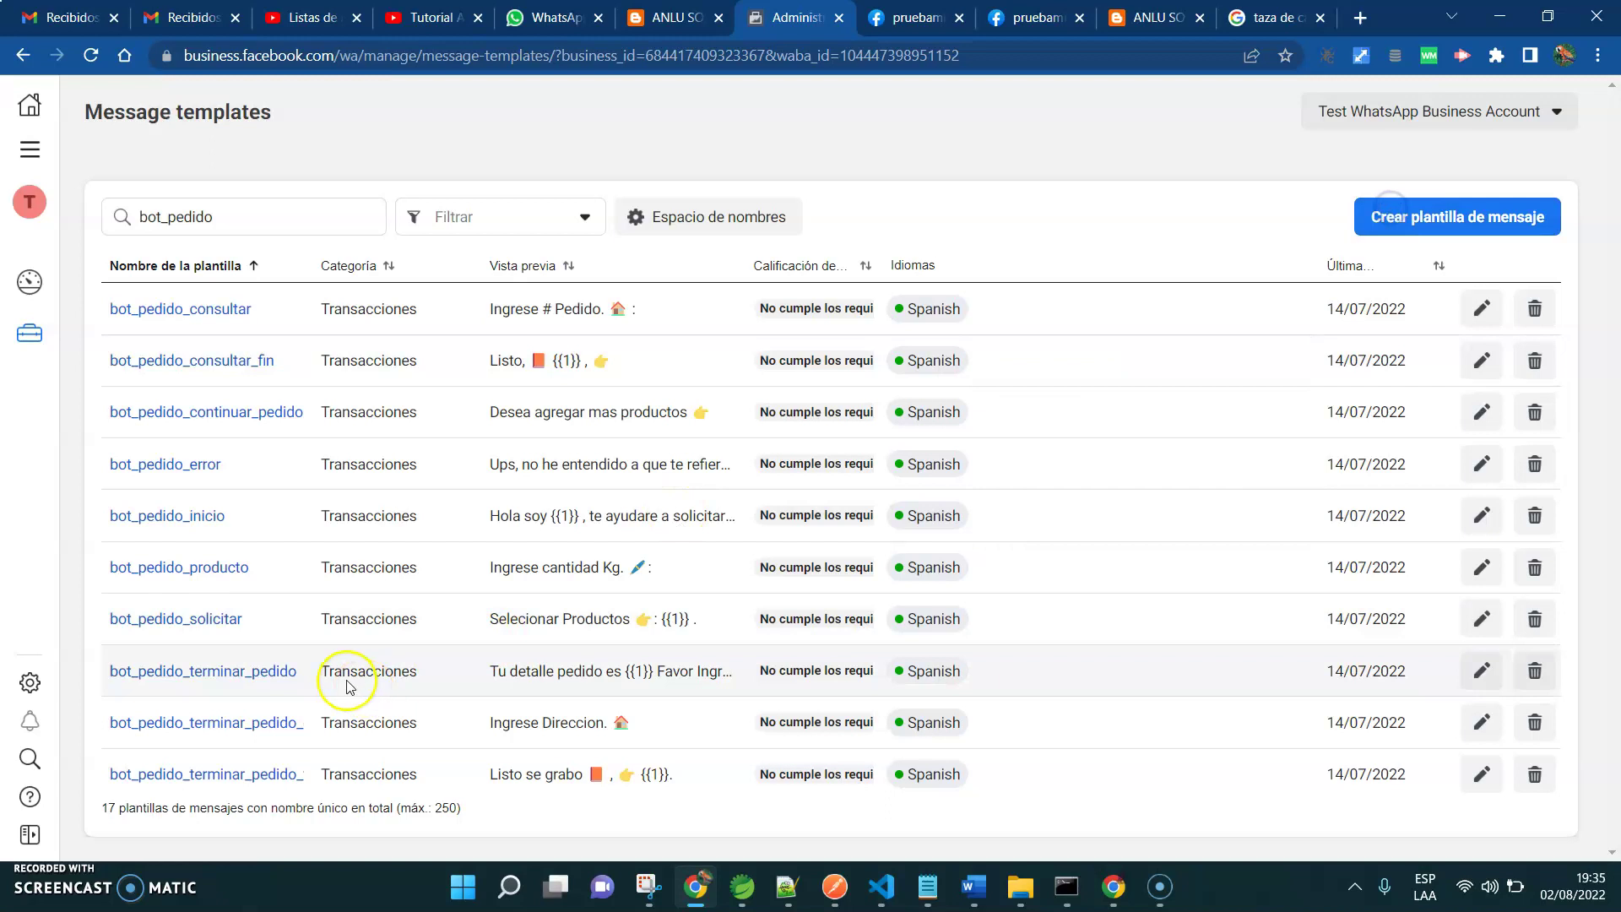
Review the solicitar, terminar_pedido and terminar_pedido_direccion templates, then read bot_pedido_terminar_pedido_fin's approved text
left_click(204, 620)
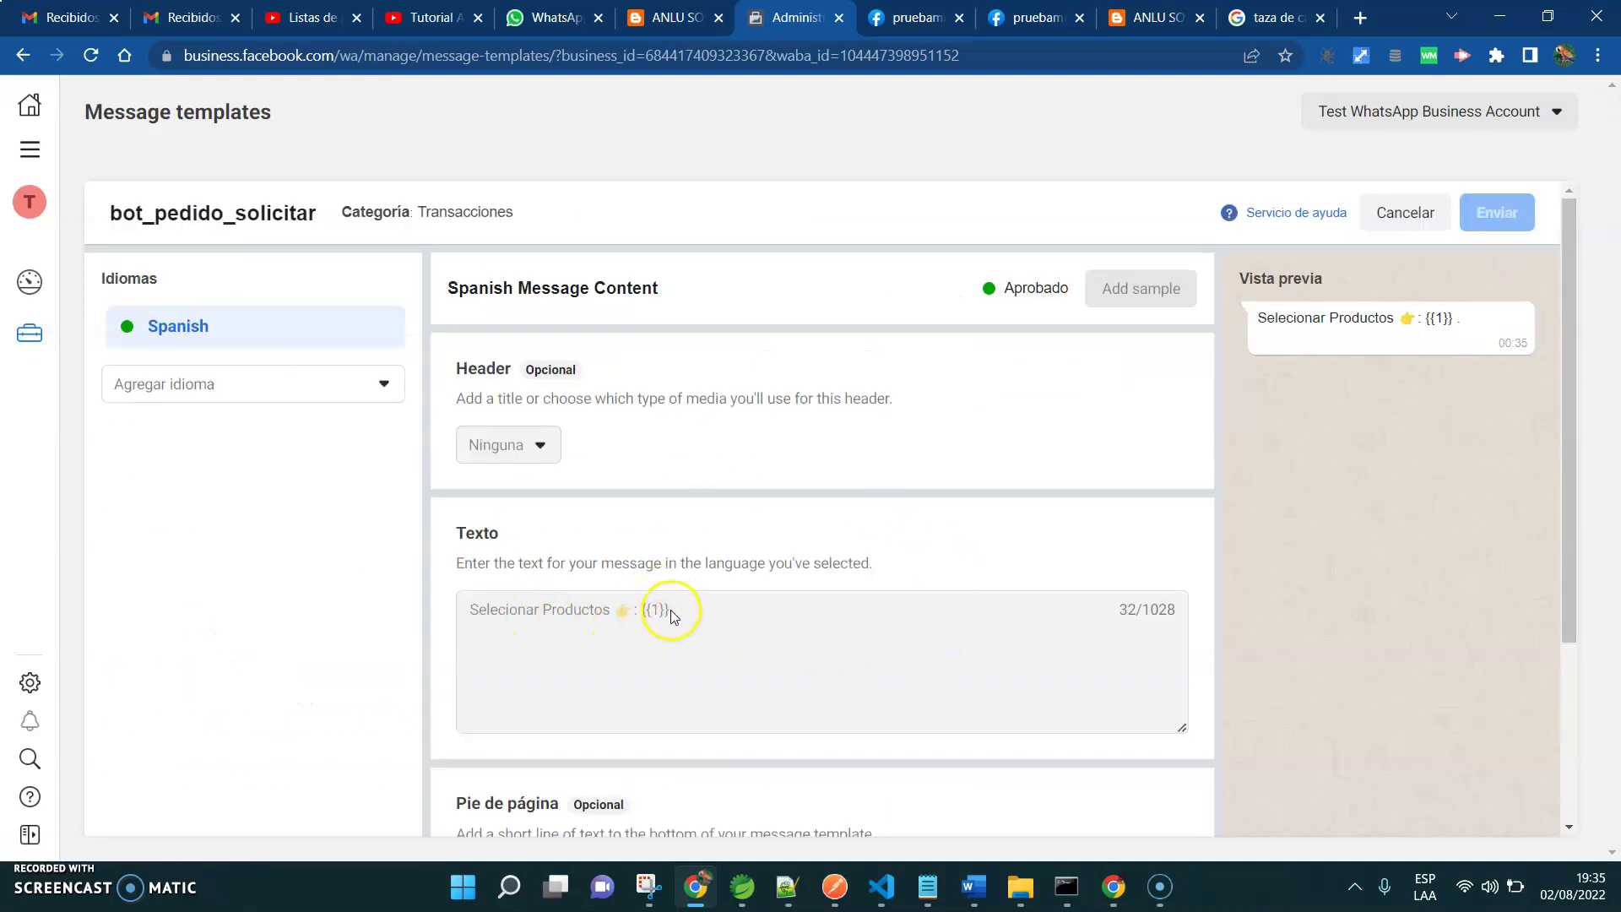
left_click_drag(1563, 569, 1562, 722)
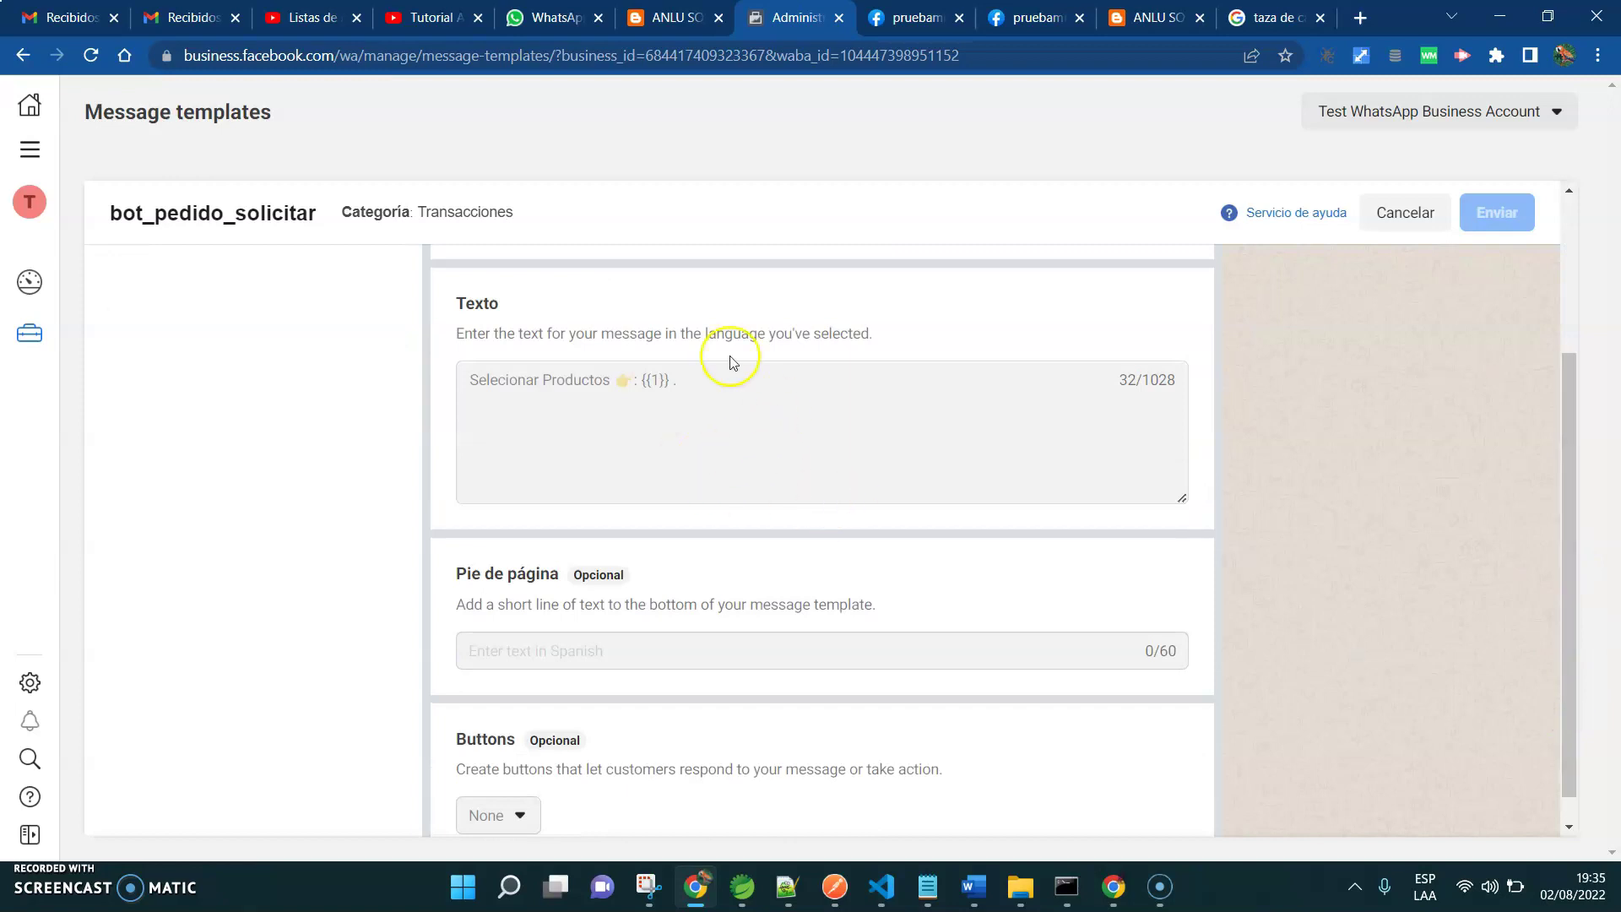
left_click(1394, 215)
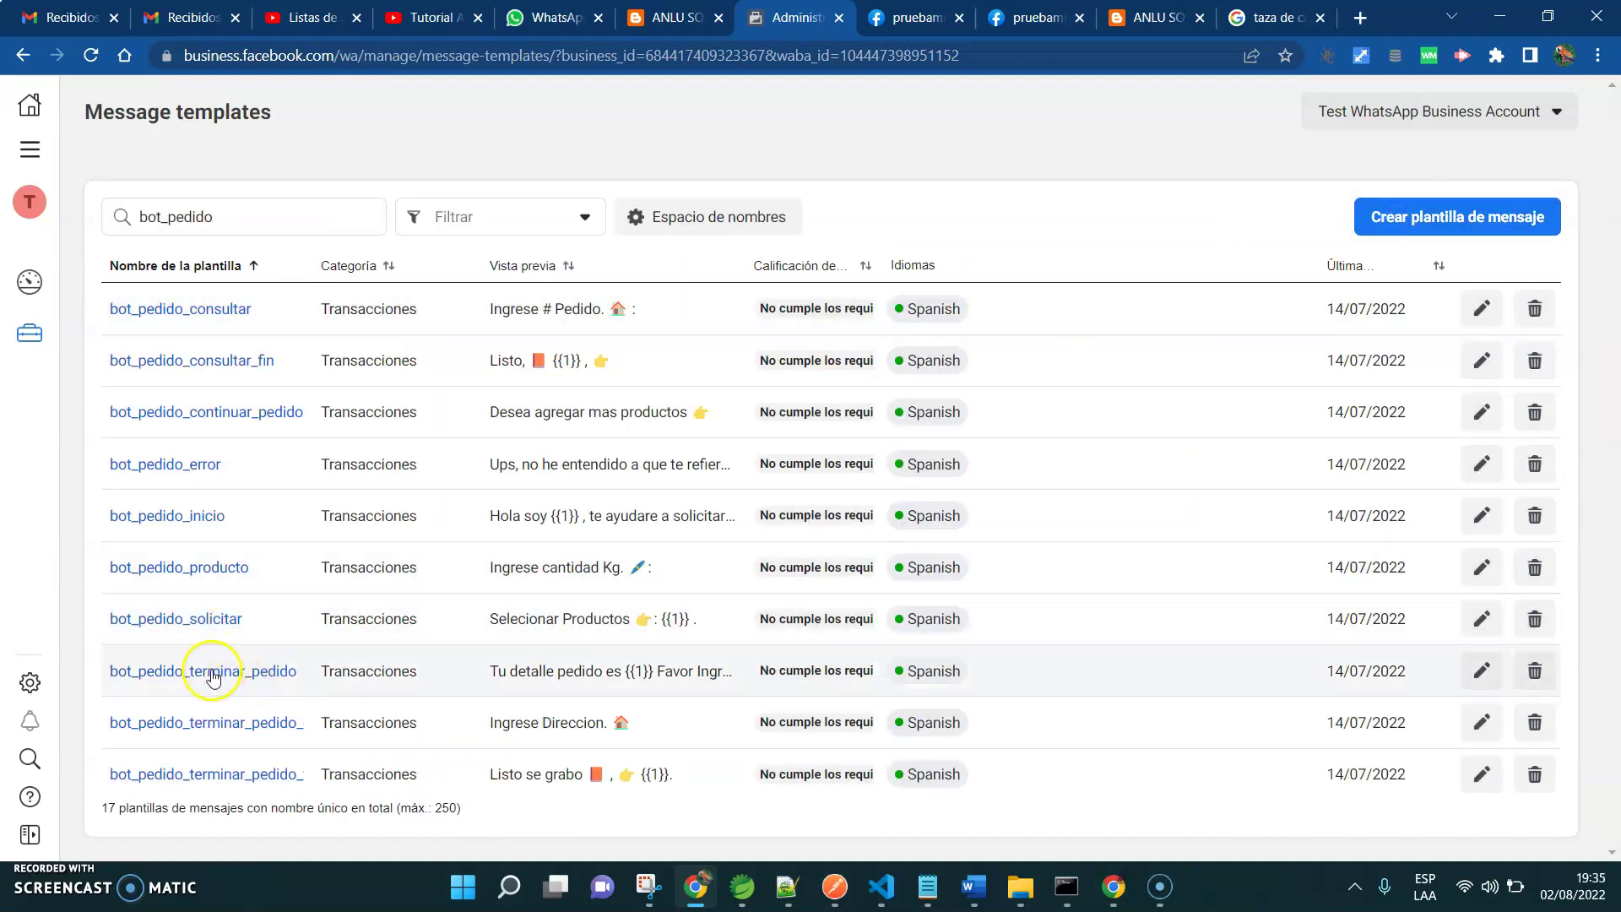
left_click(212, 670)
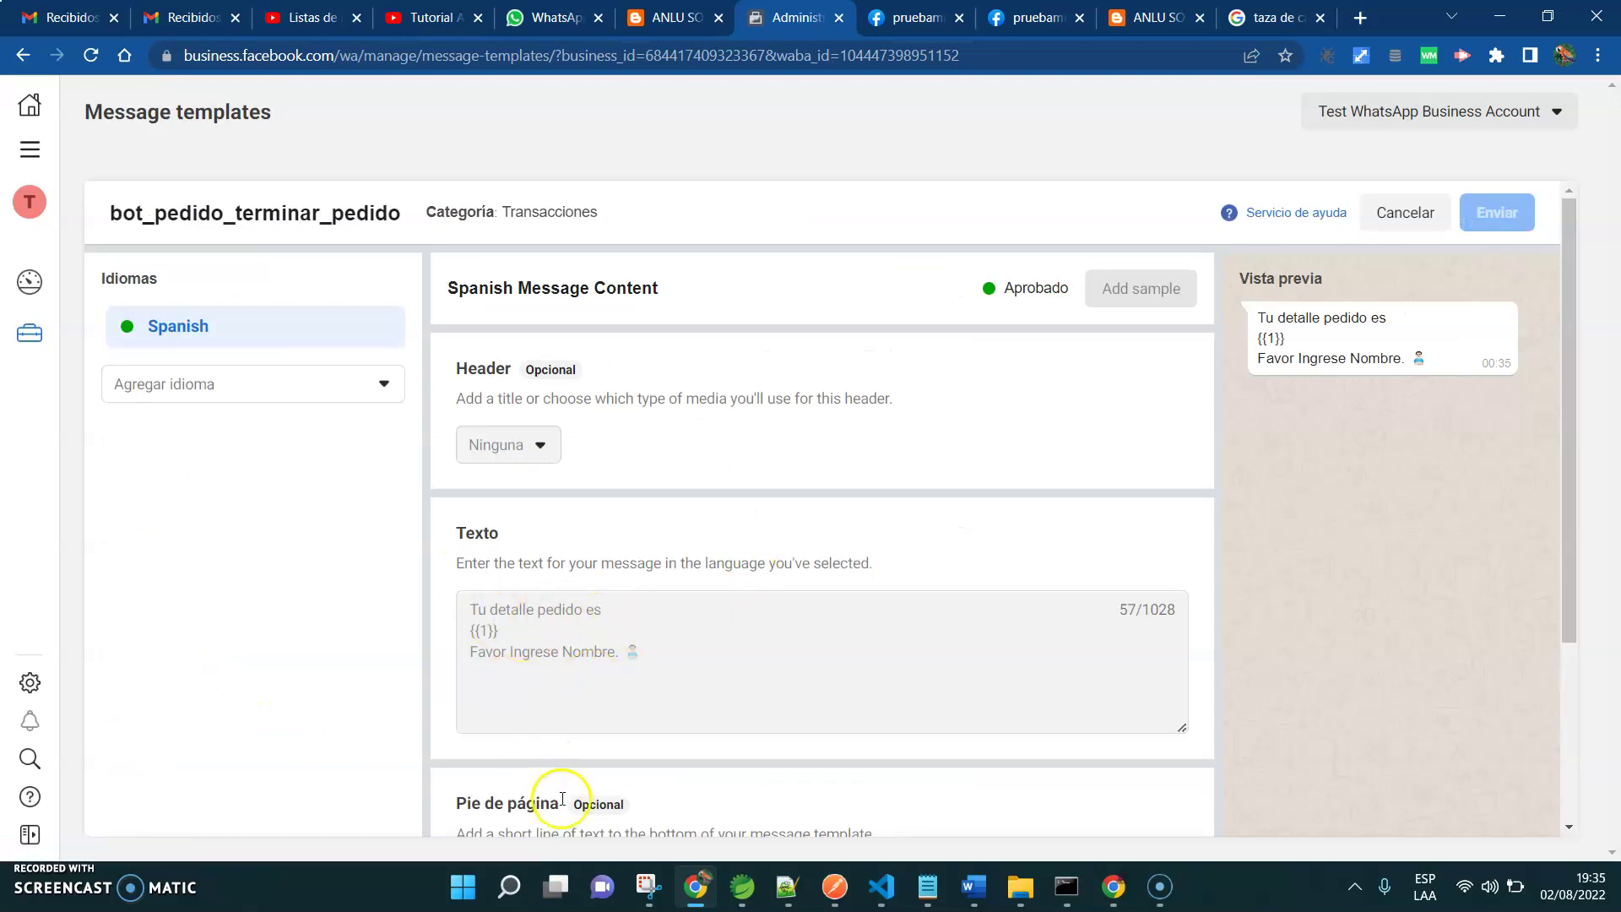
left_click(1416, 234)
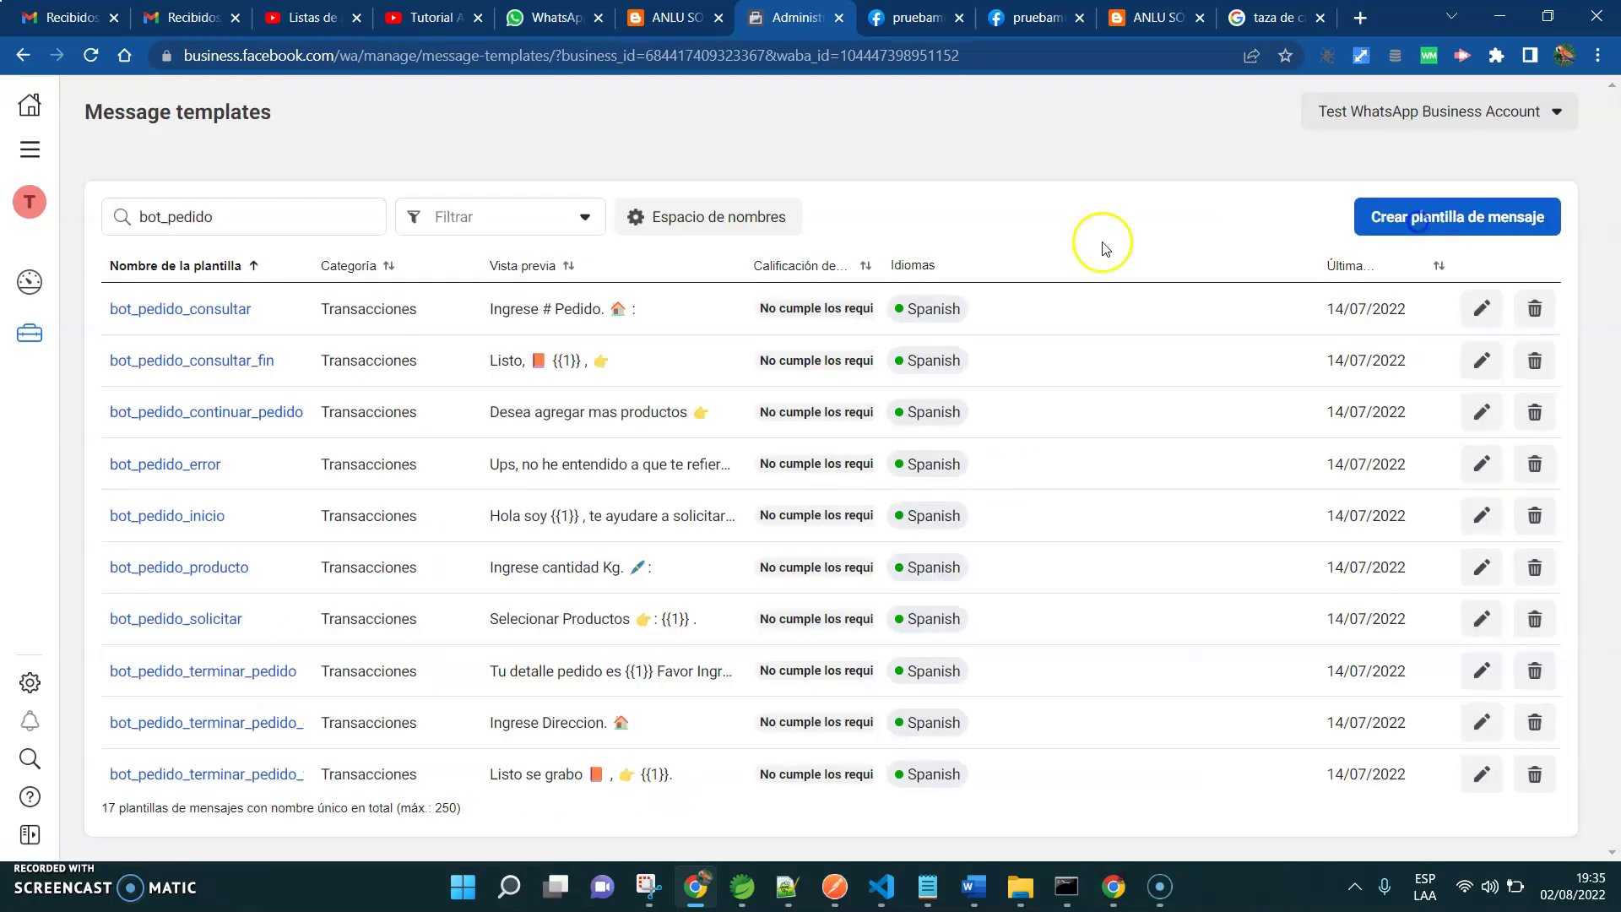
left_click(206, 723)
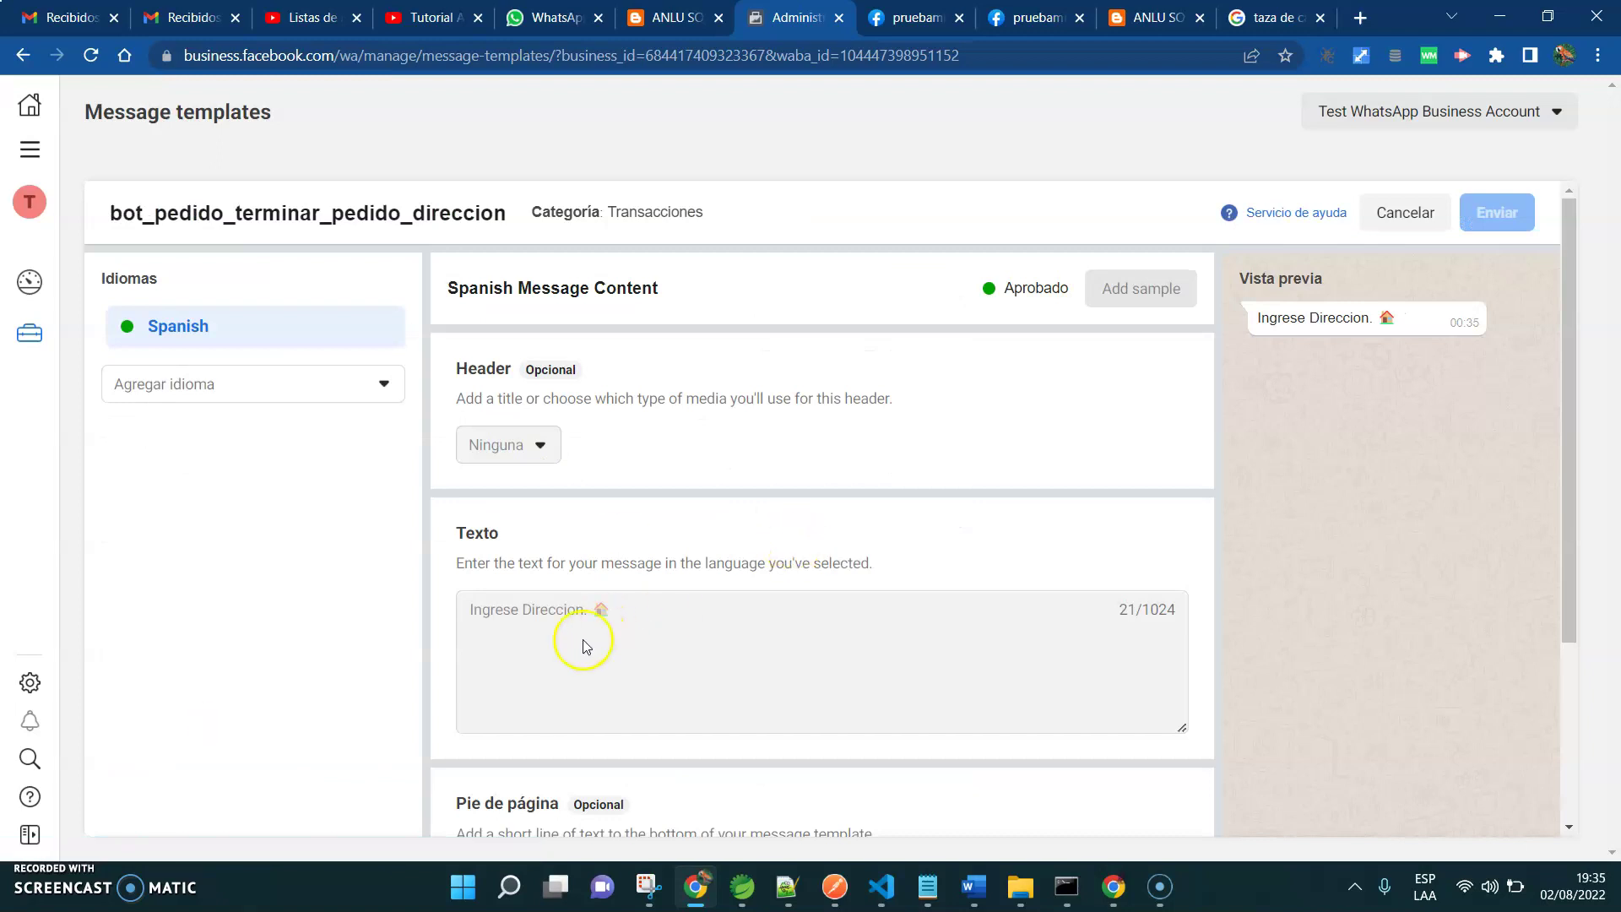
left_click(1404, 218)
left_click(223, 778)
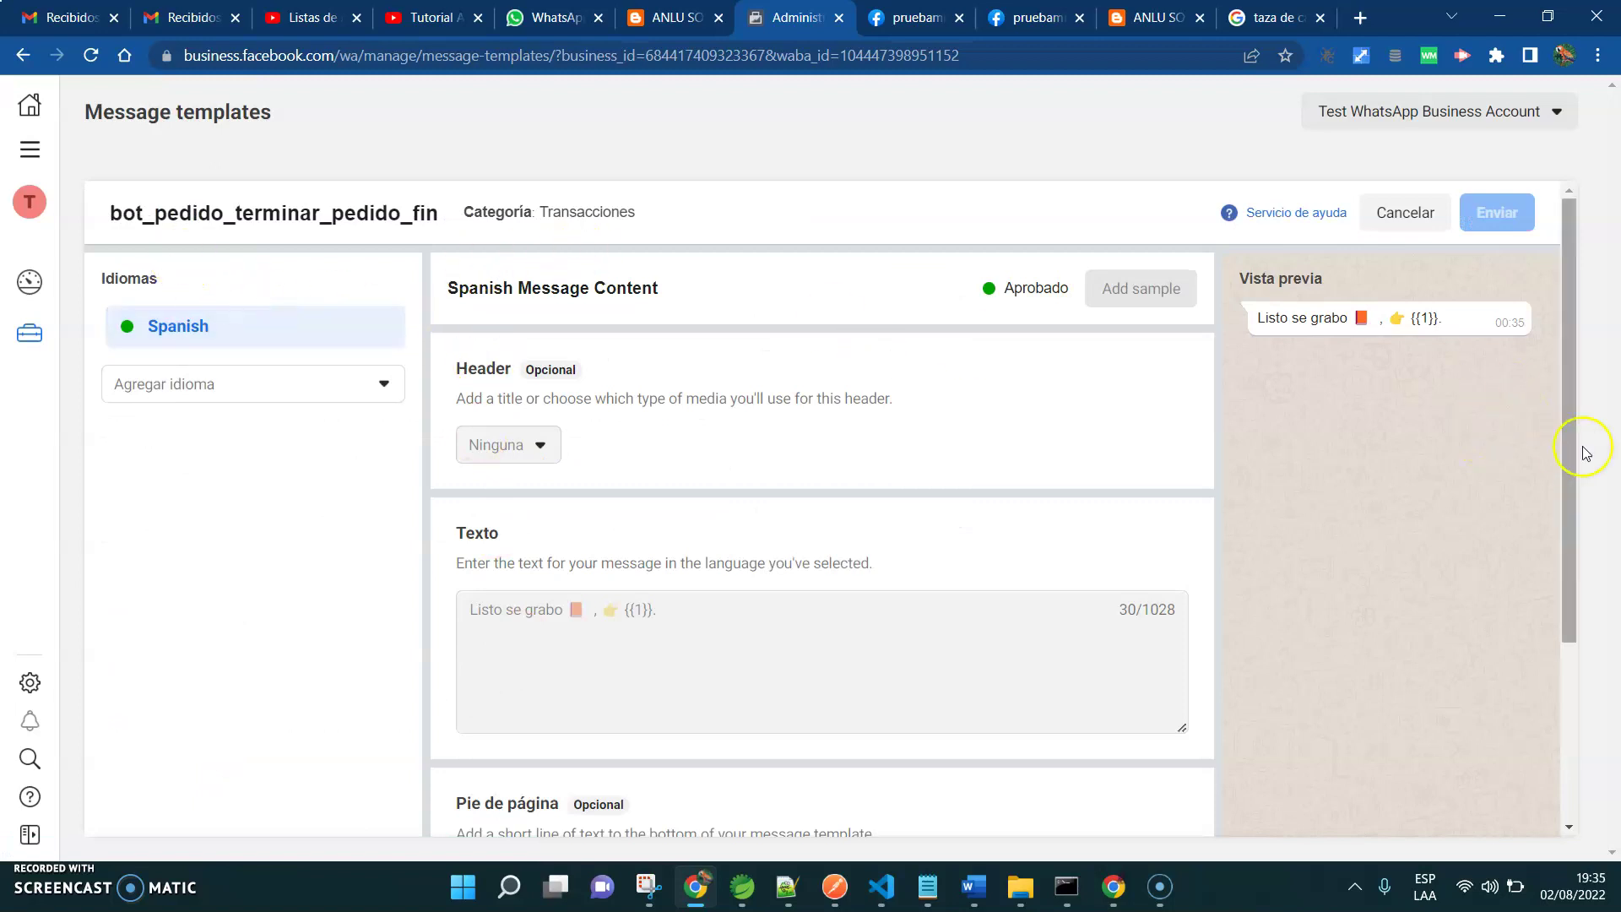
left_click_drag(1571, 561, 1615, 512)
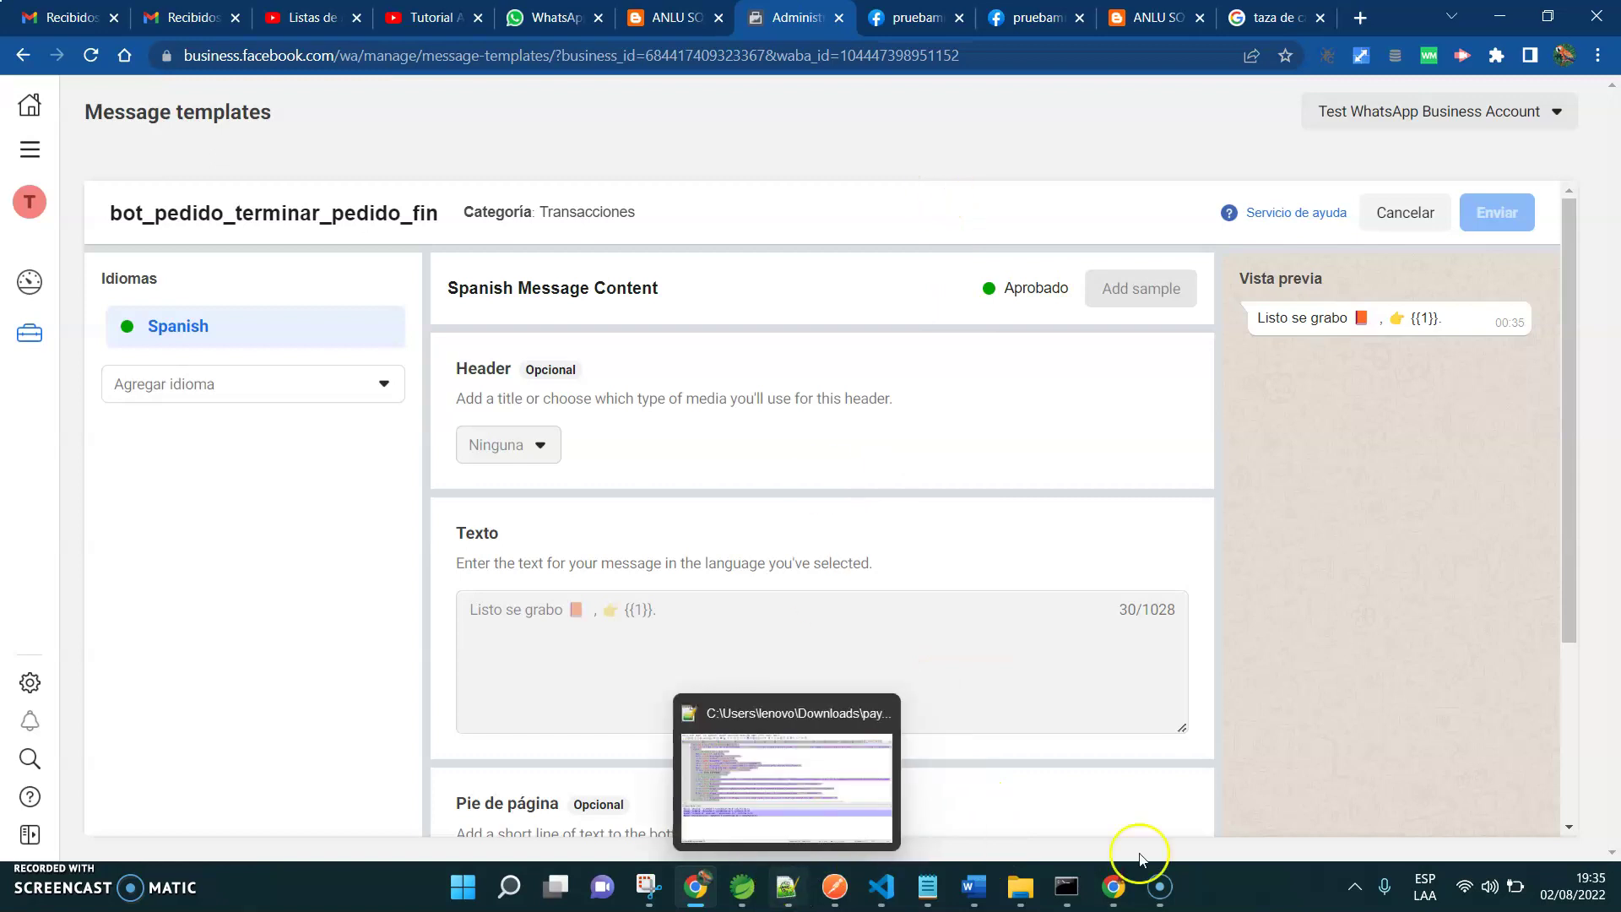
Inspect the Configuracion sheet's Bearer token, API URL and webhook_token values
mouse_move(1116, 903)
left_click(1114, 789)
left_click(173, 840)
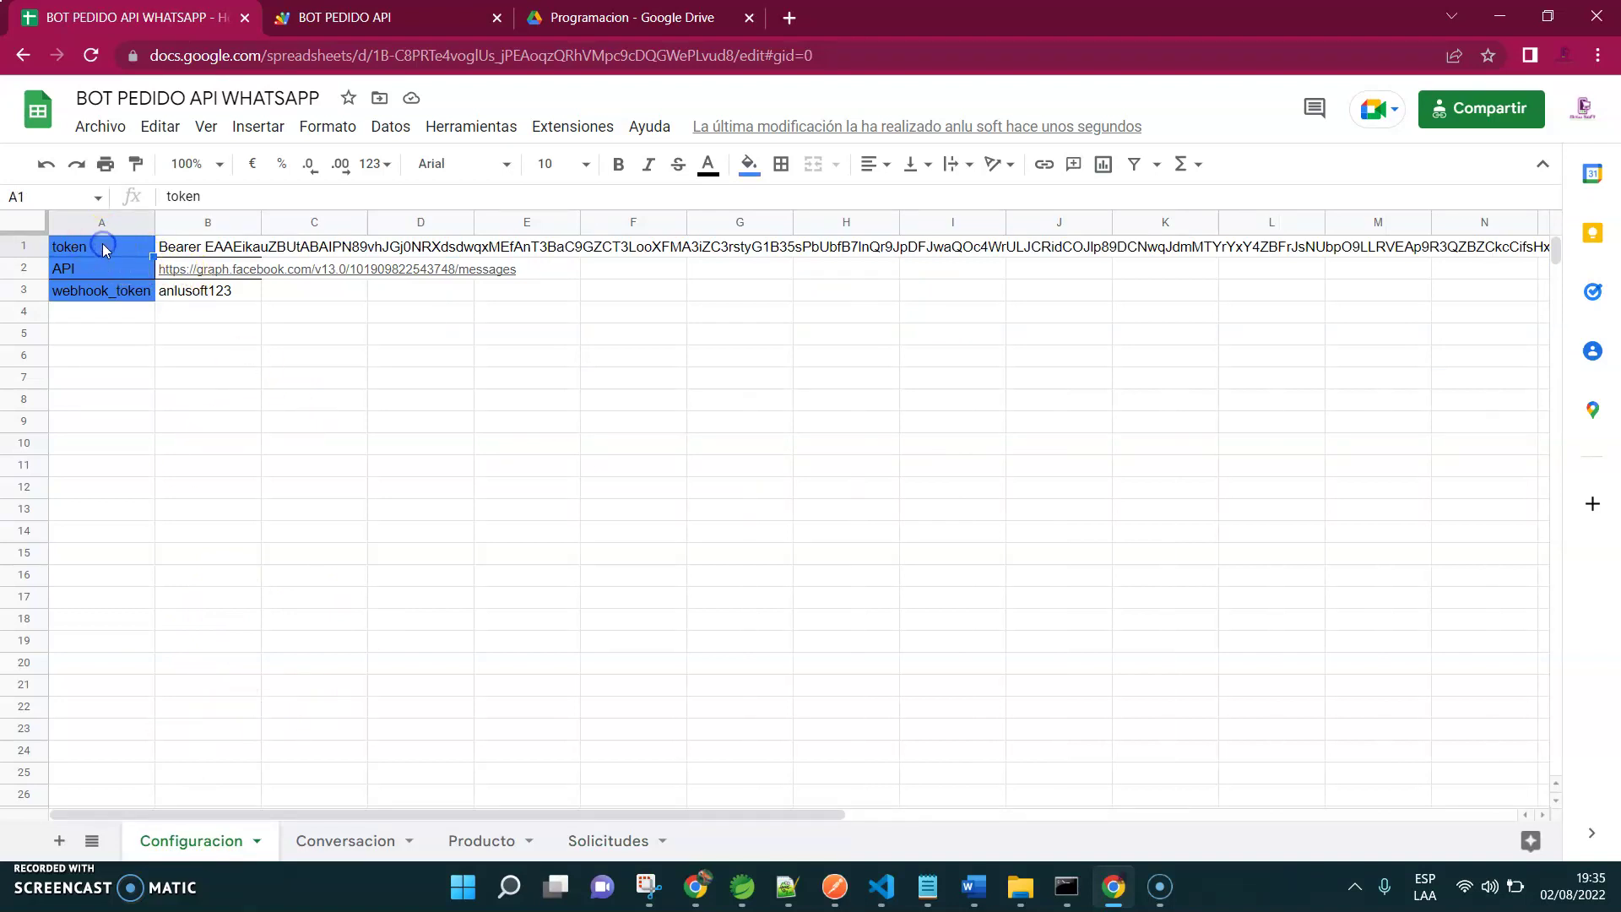
left_click(192, 250)
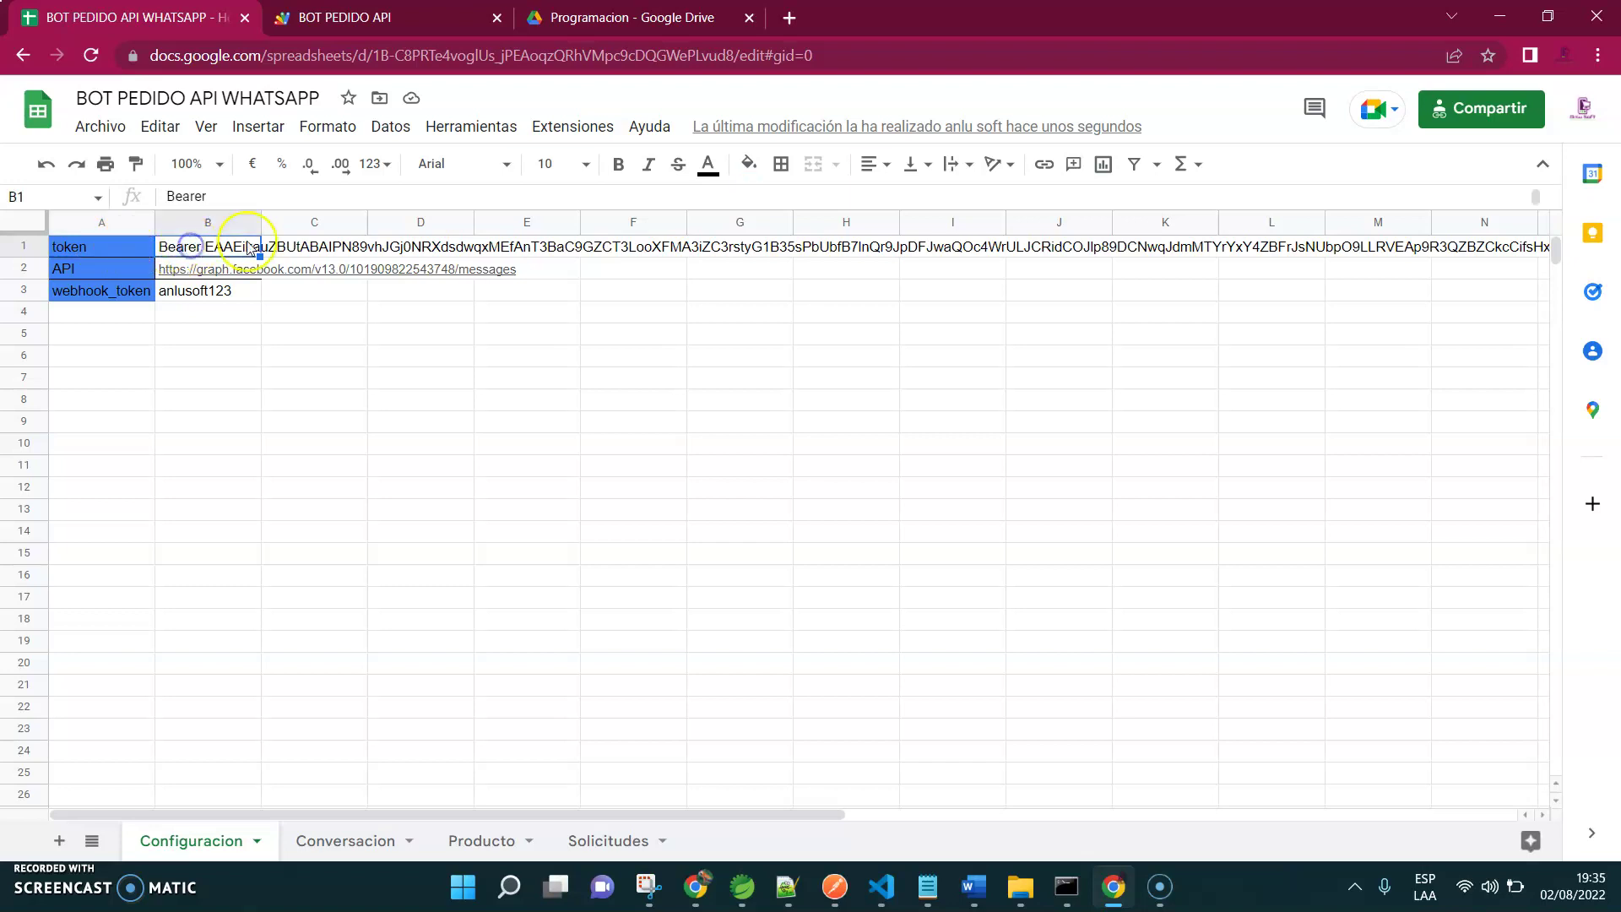
left_click_drag(219, 202, 247, 233)
key("Down")
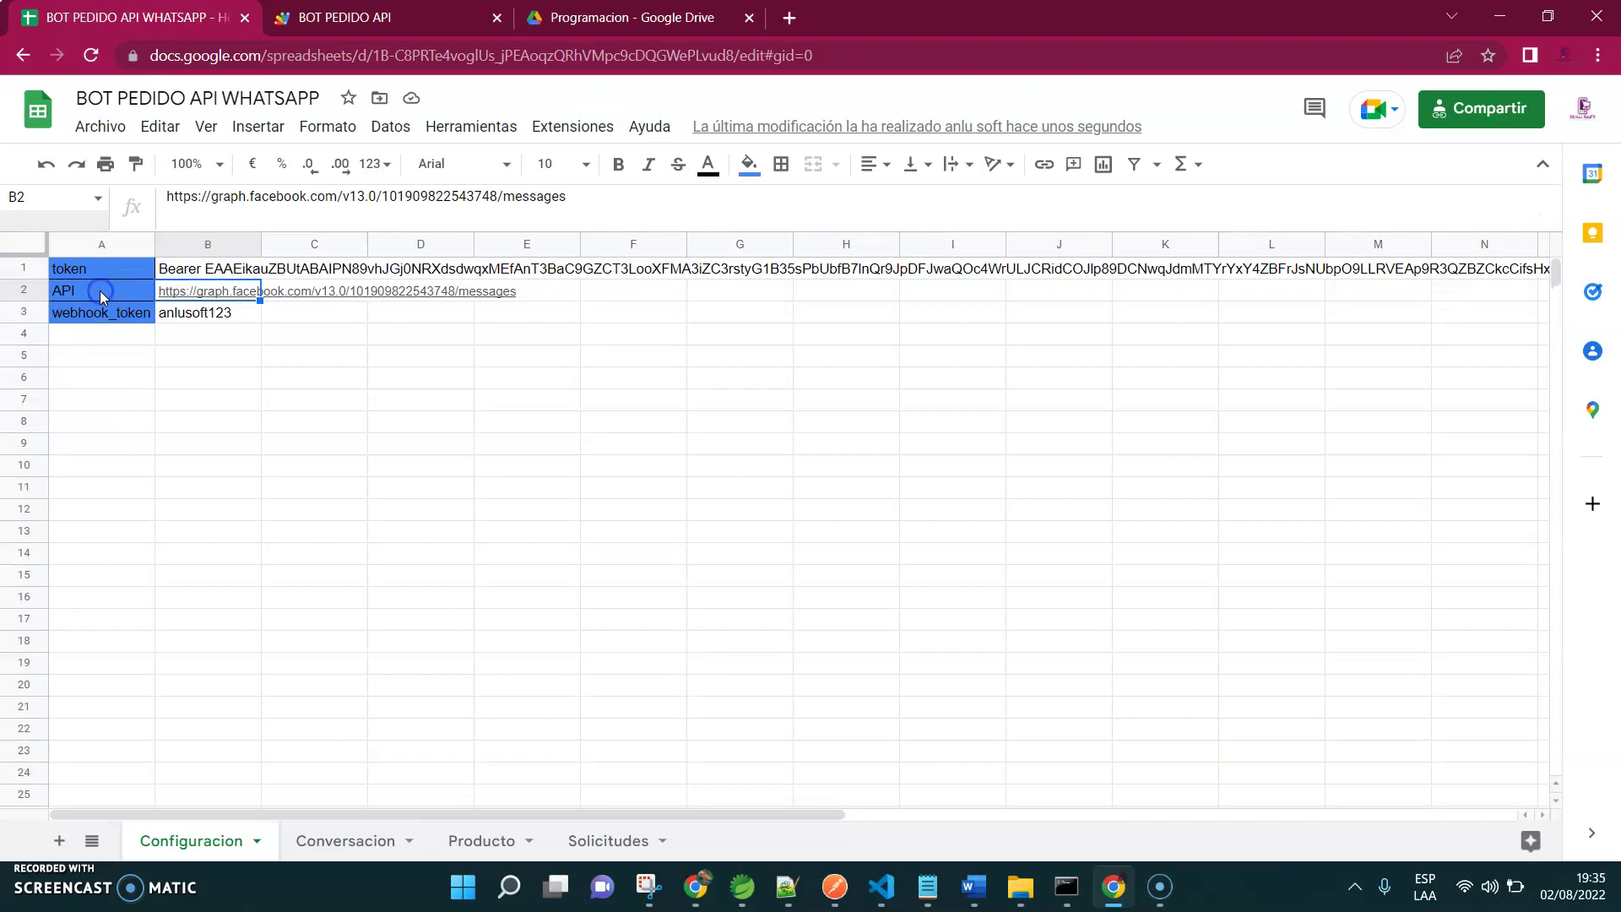
left_click(71, 323)
key("Right")
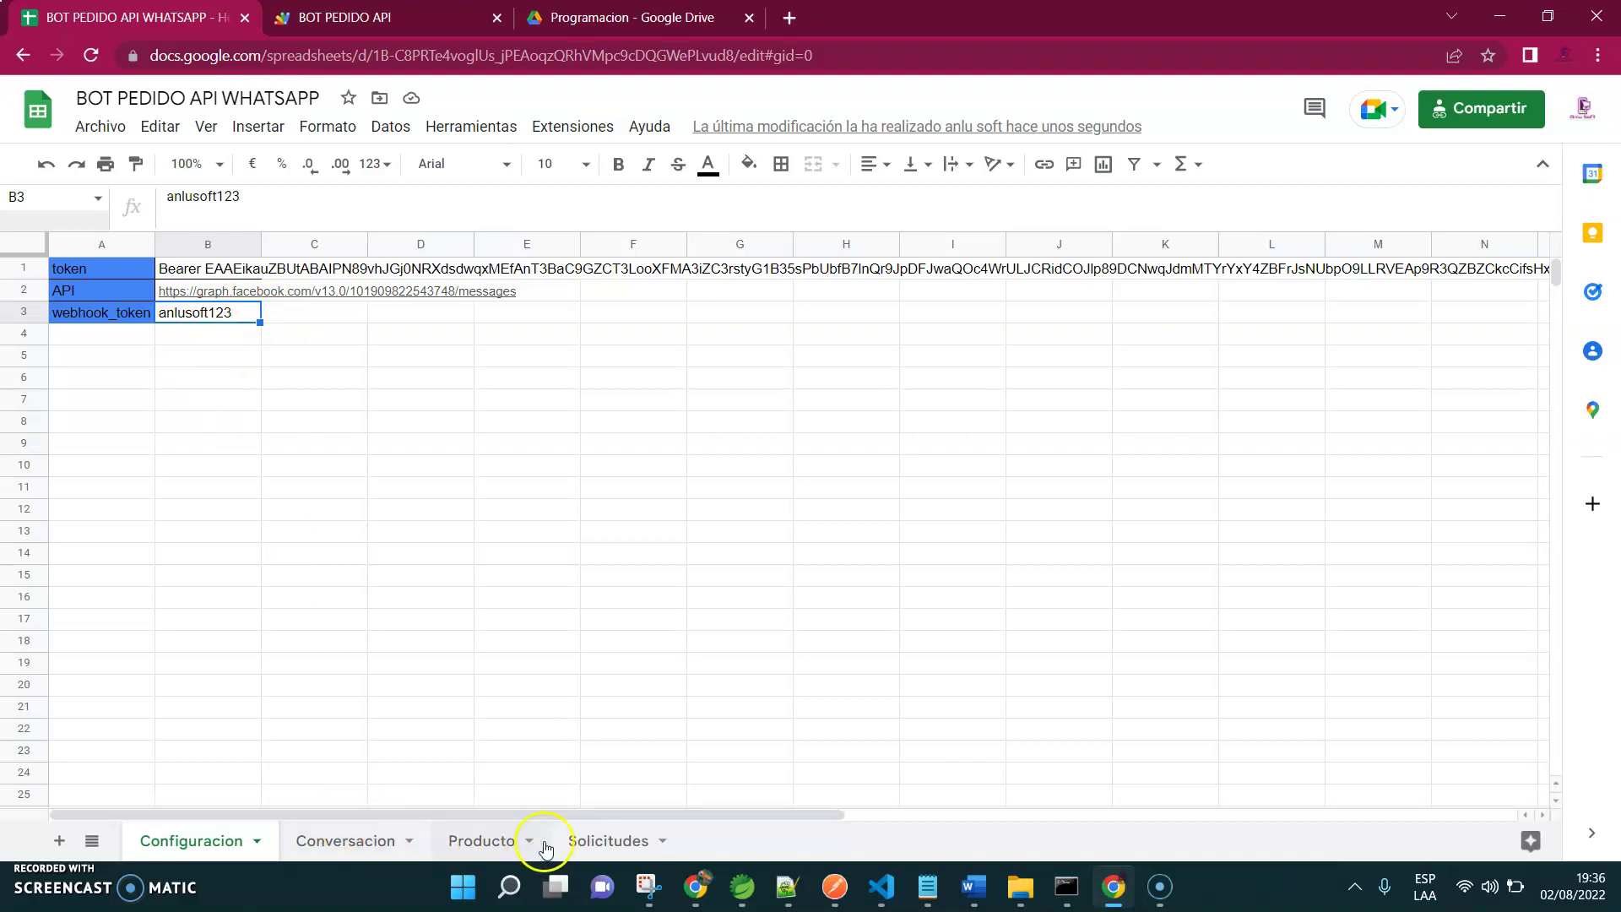
Delete the old order rows 2–6 on Solicitudes, leaving only the headers, then open Producto
left_click(599, 842)
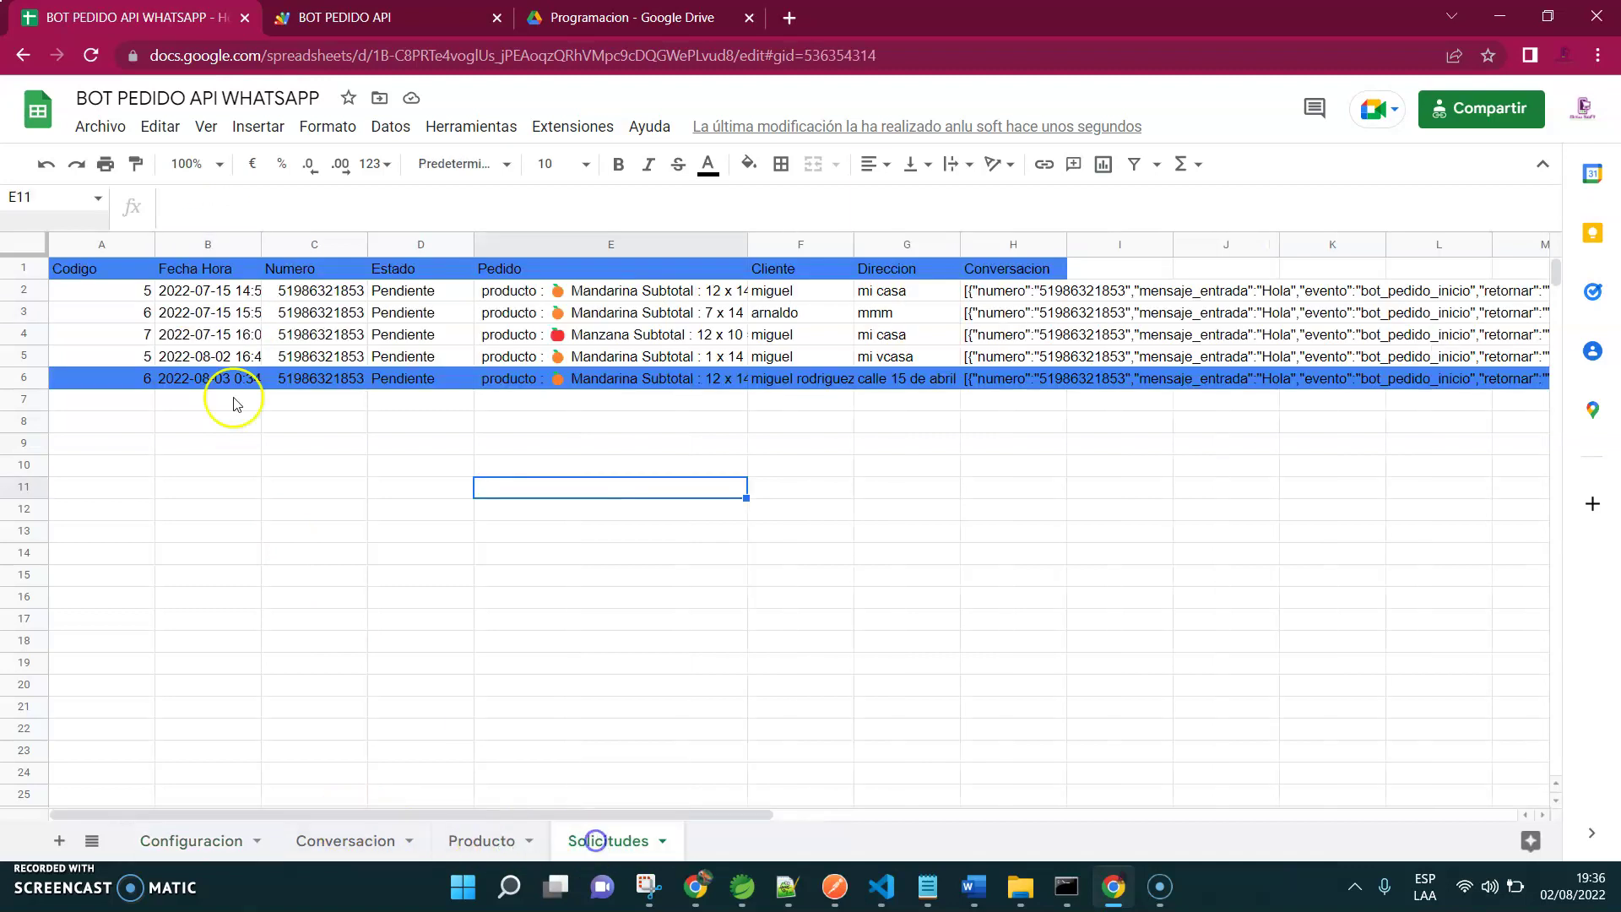
left_click(79, 270)
key("shift+Right")
key("shift+Right")
key("shift+Right")
key("shift+Right")
key("shift+Right")
key("shift+Right")
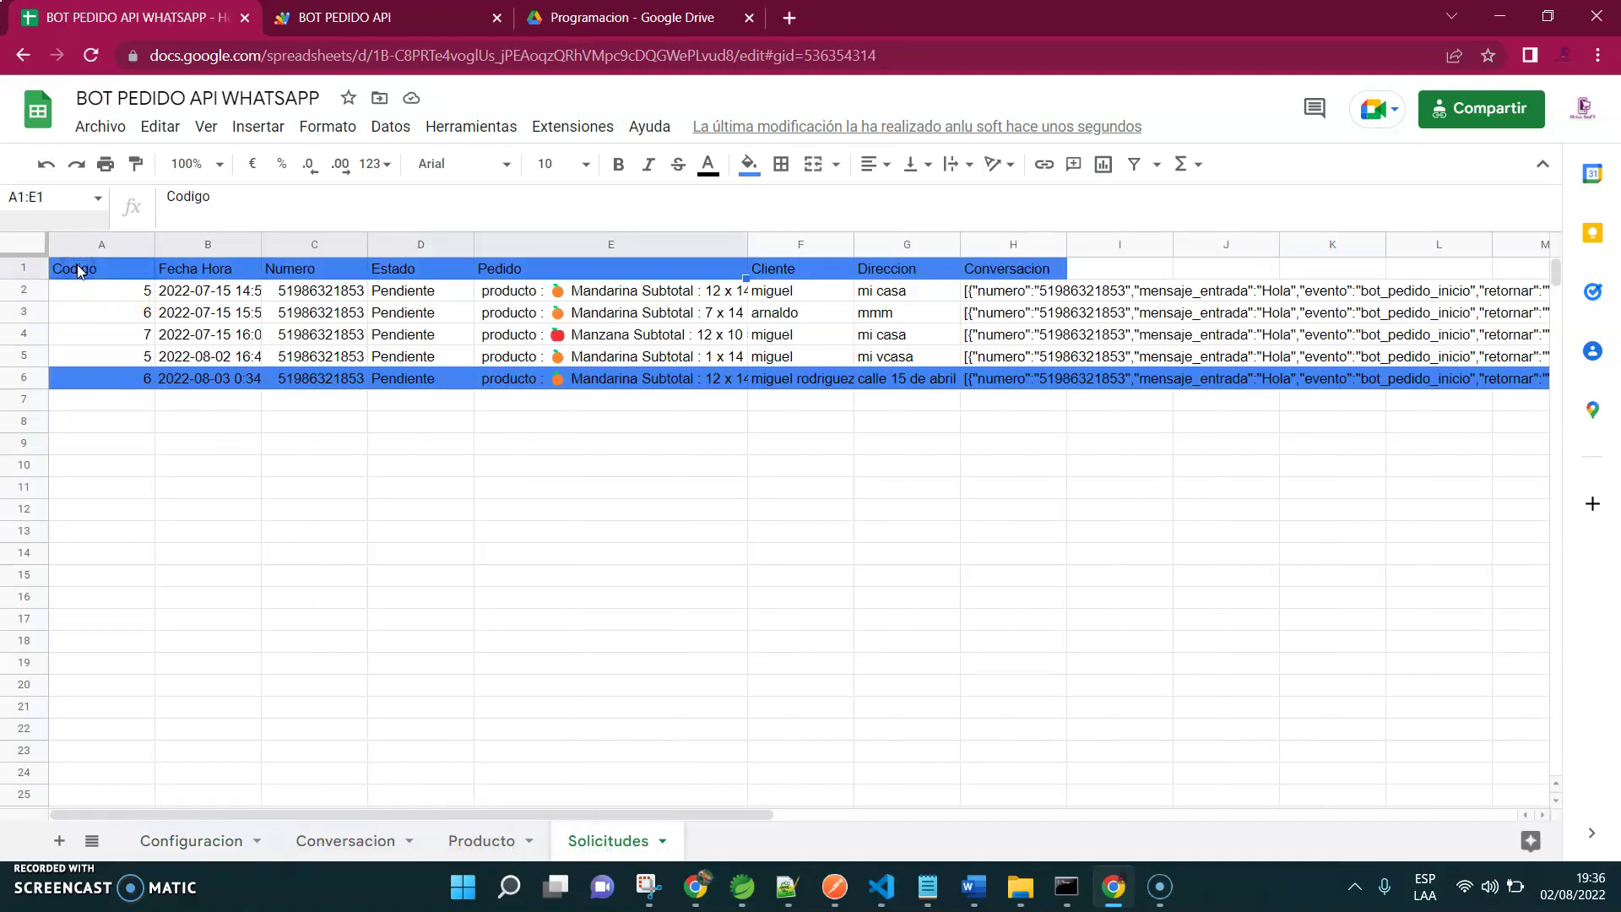
key("shift+Right")
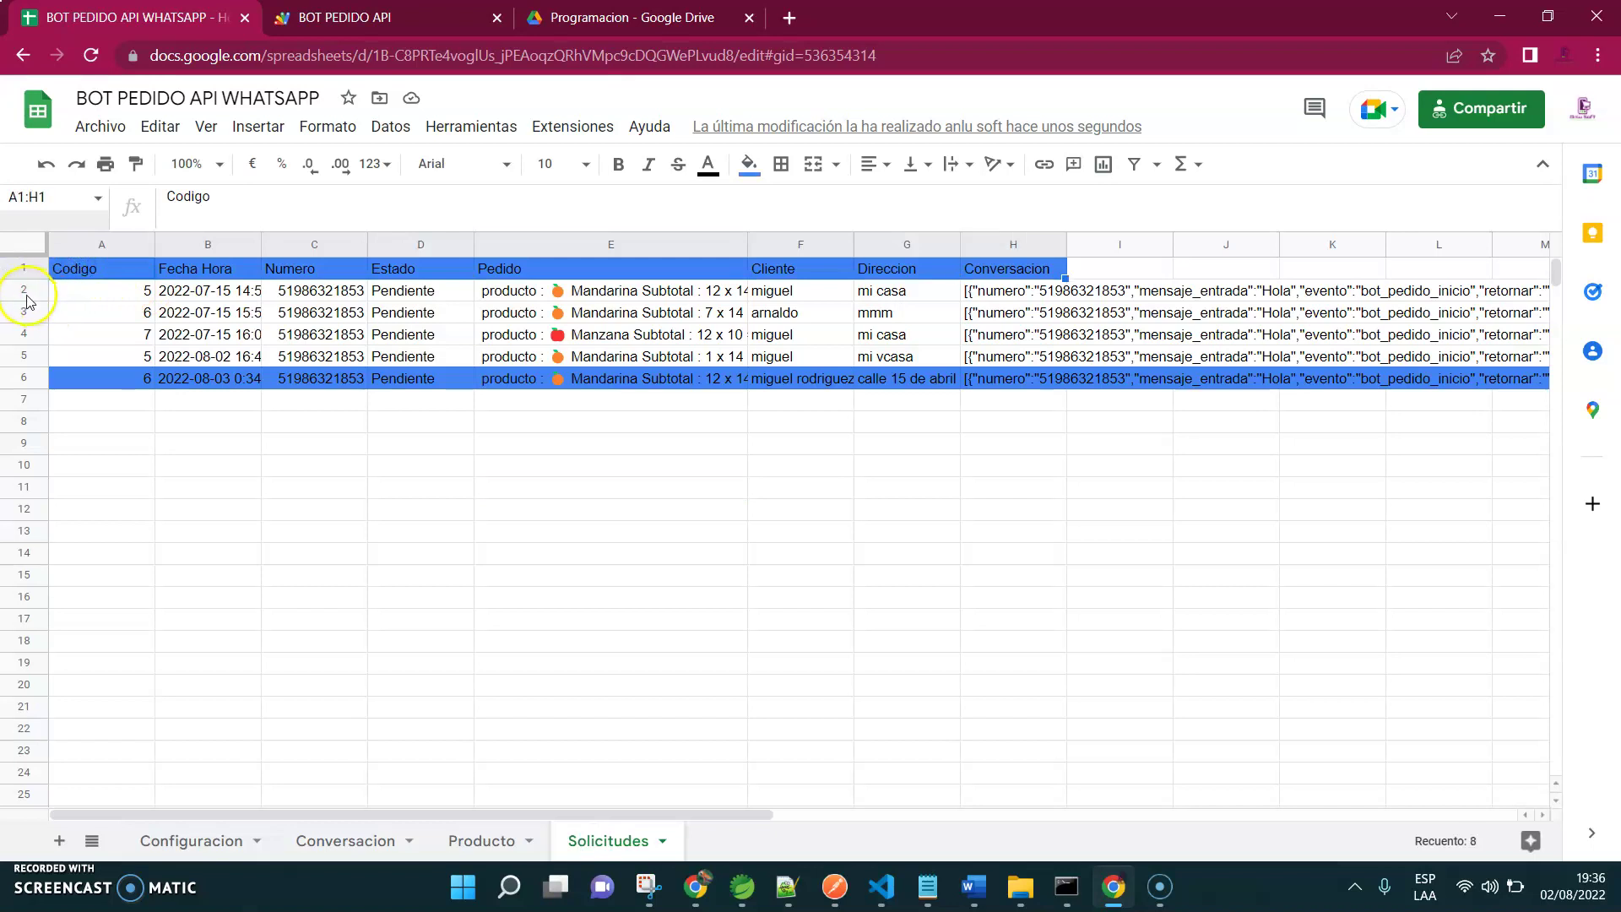
left_click_drag(25, 293, 17, 378)
right_click(13, 382)
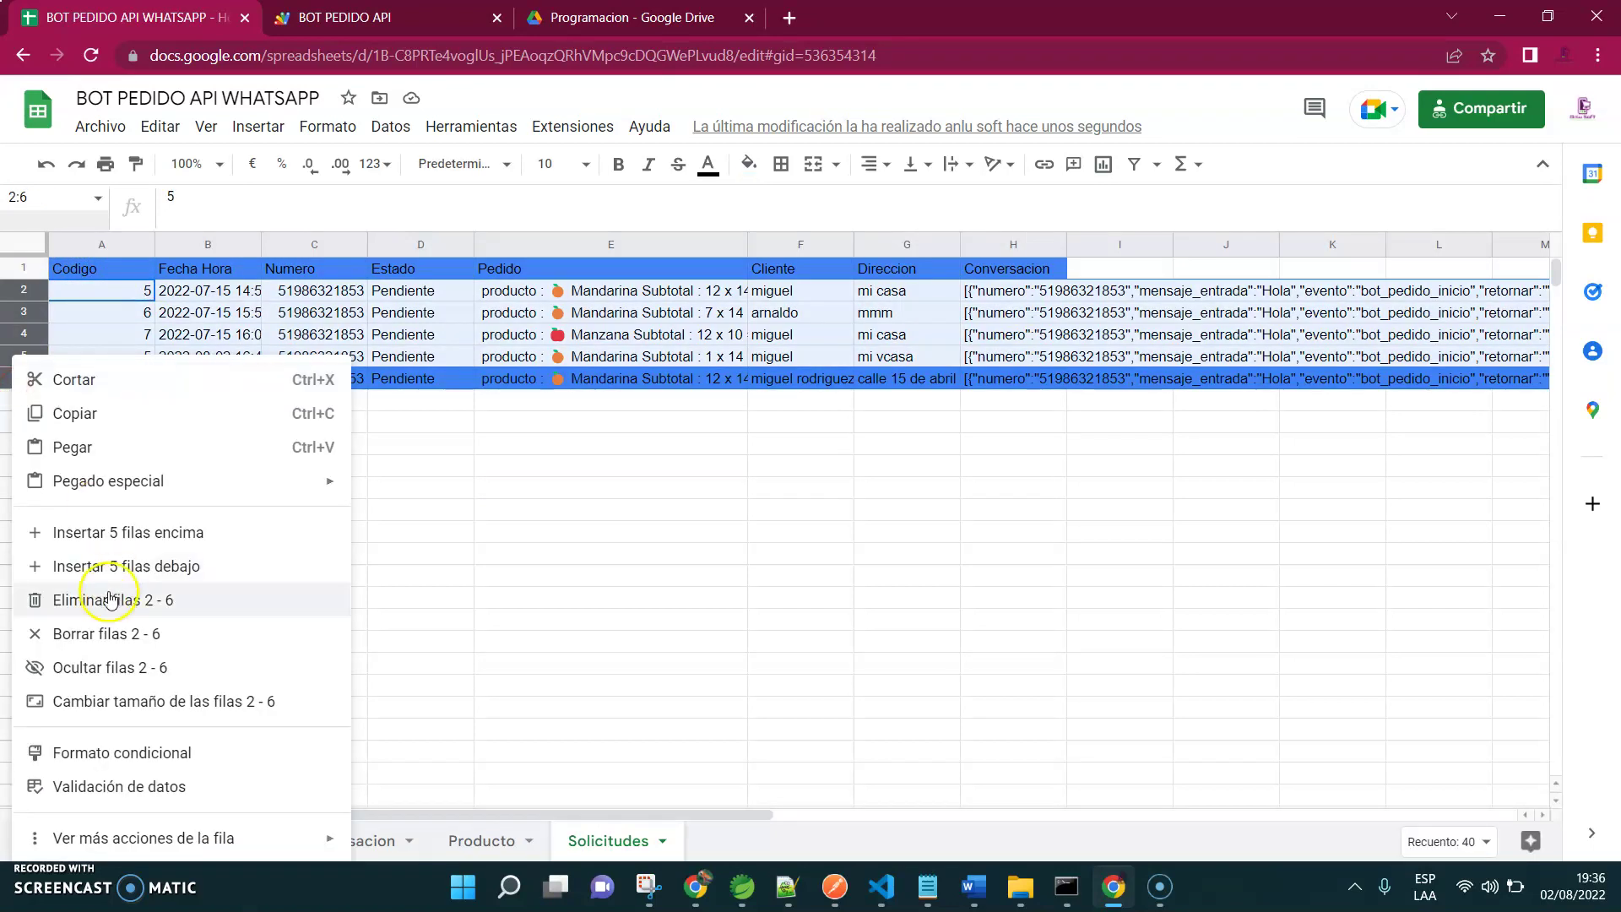
left_click(105, 600)
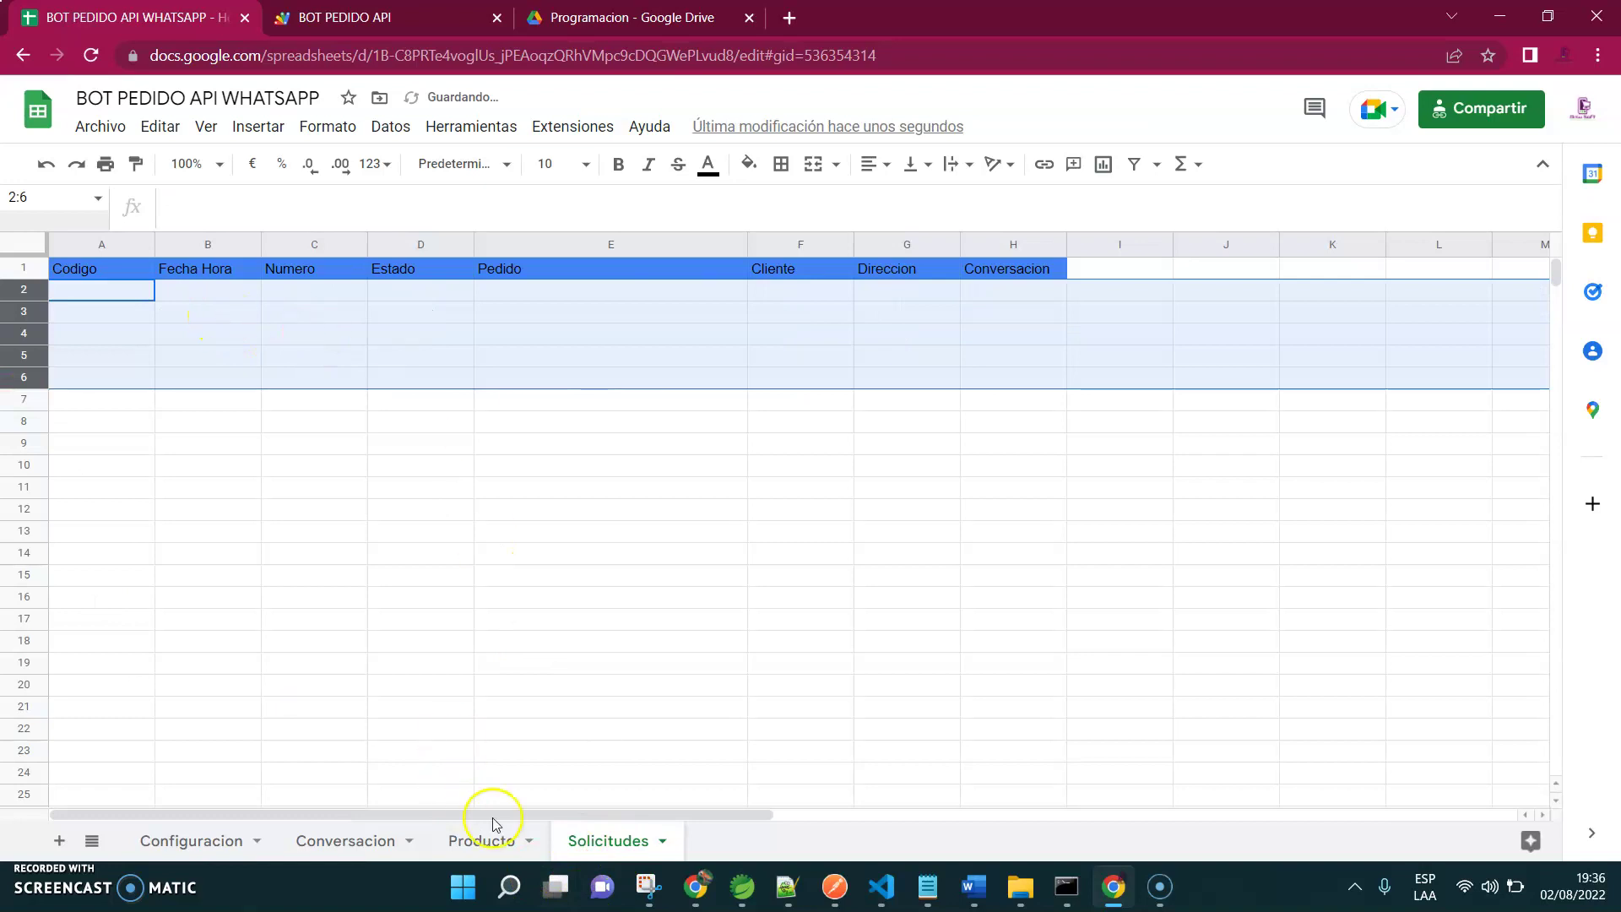
left_click(485, 836)
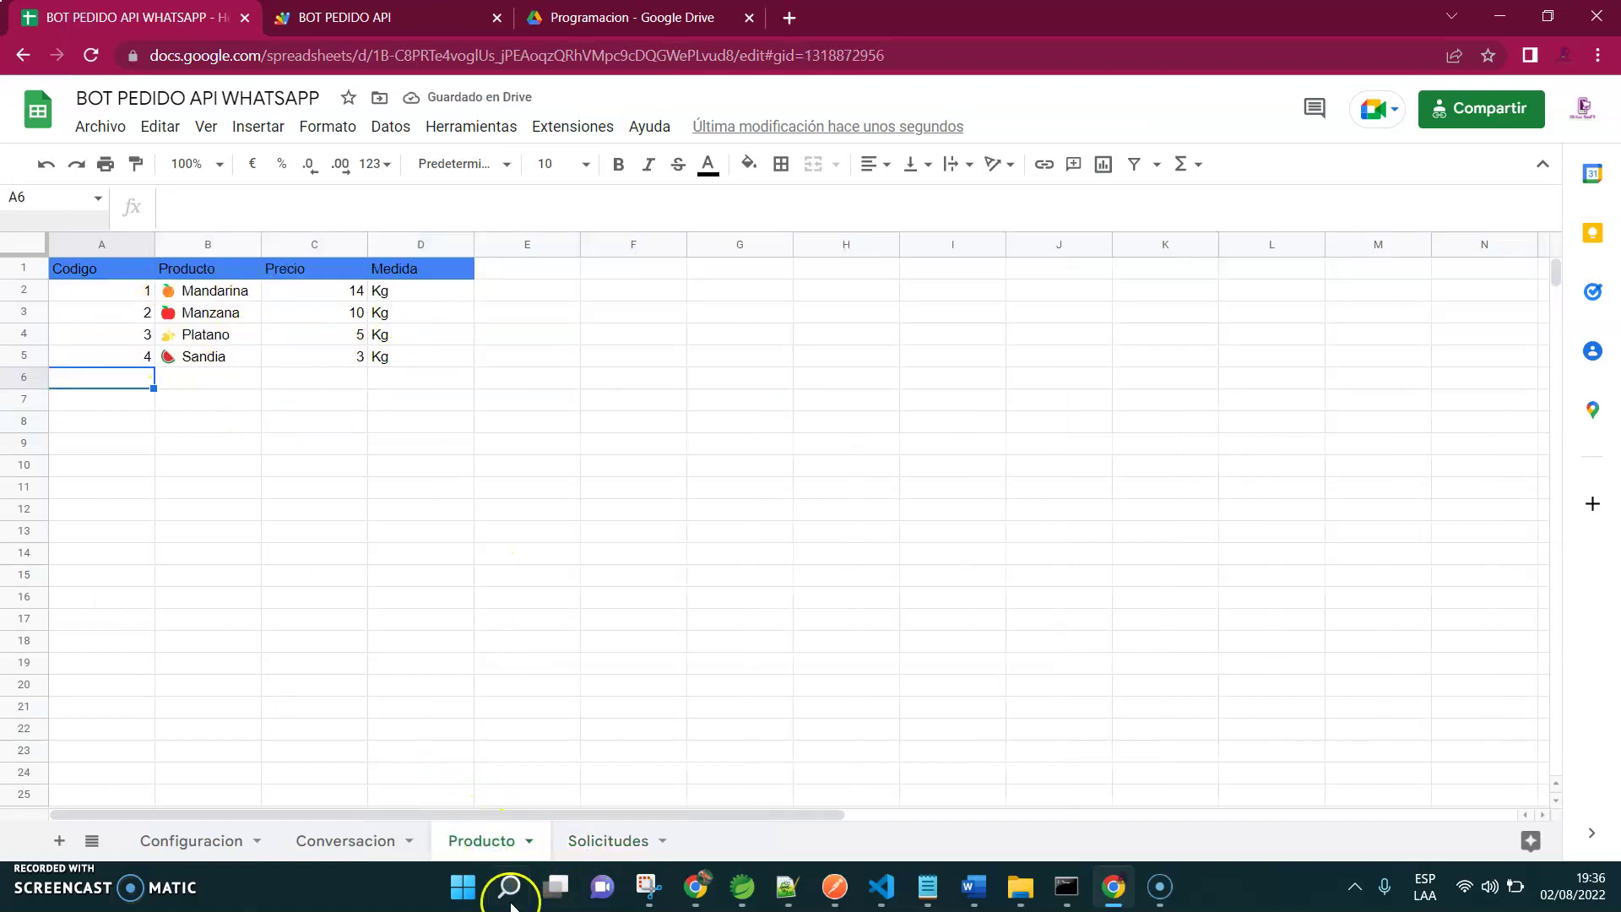
Browse the Conversacion table's event names A2:A11 and the Entrada greeting keywords
left_click(331, 843)
left_click_drag(152, 268, 906, 489)
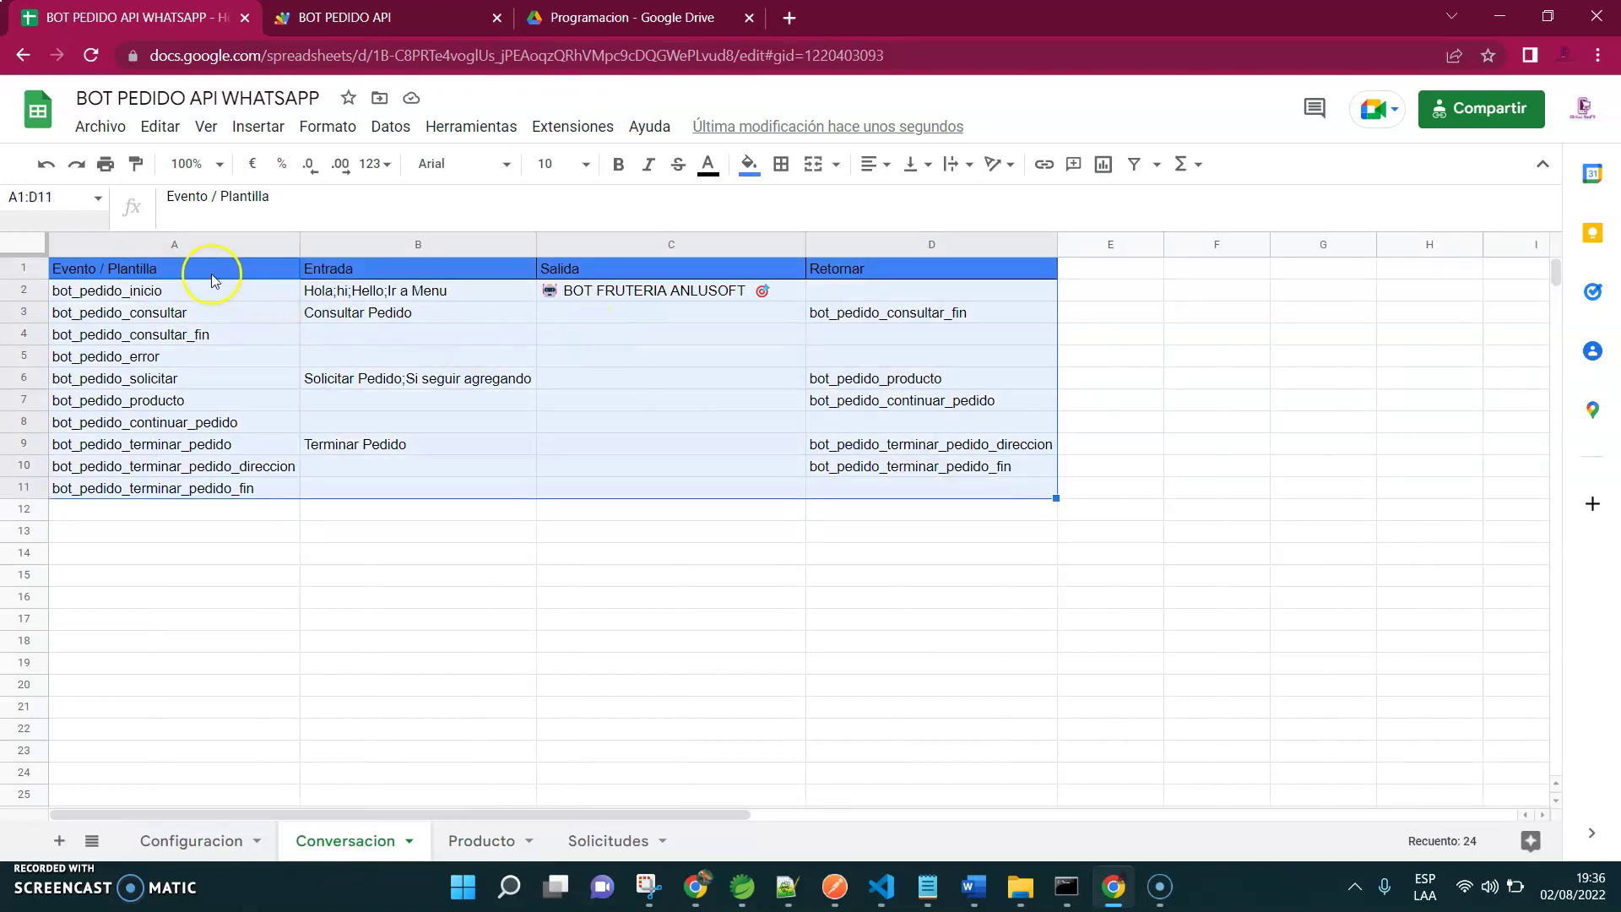
left_click(165, 309)
left_click_drag(165, 290, 166, 311)
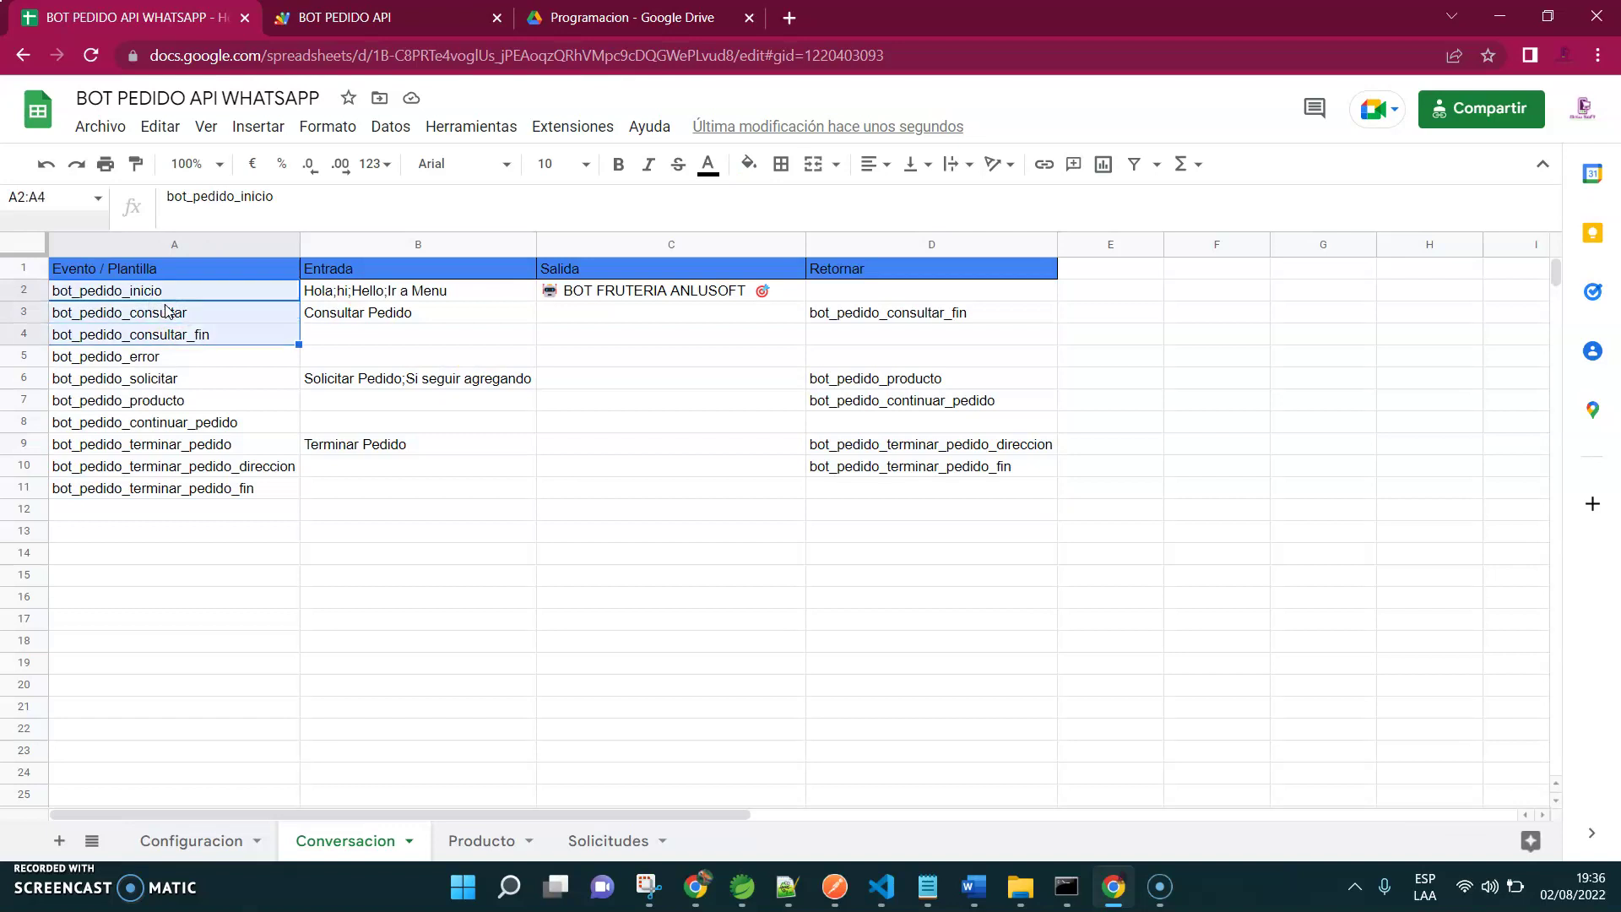
key("shift+Down")
key("shift+Down")
key("shift+Down")
key("shift+Down")
key("shift+Down")
key("shift+Down")
key("shift+Down")
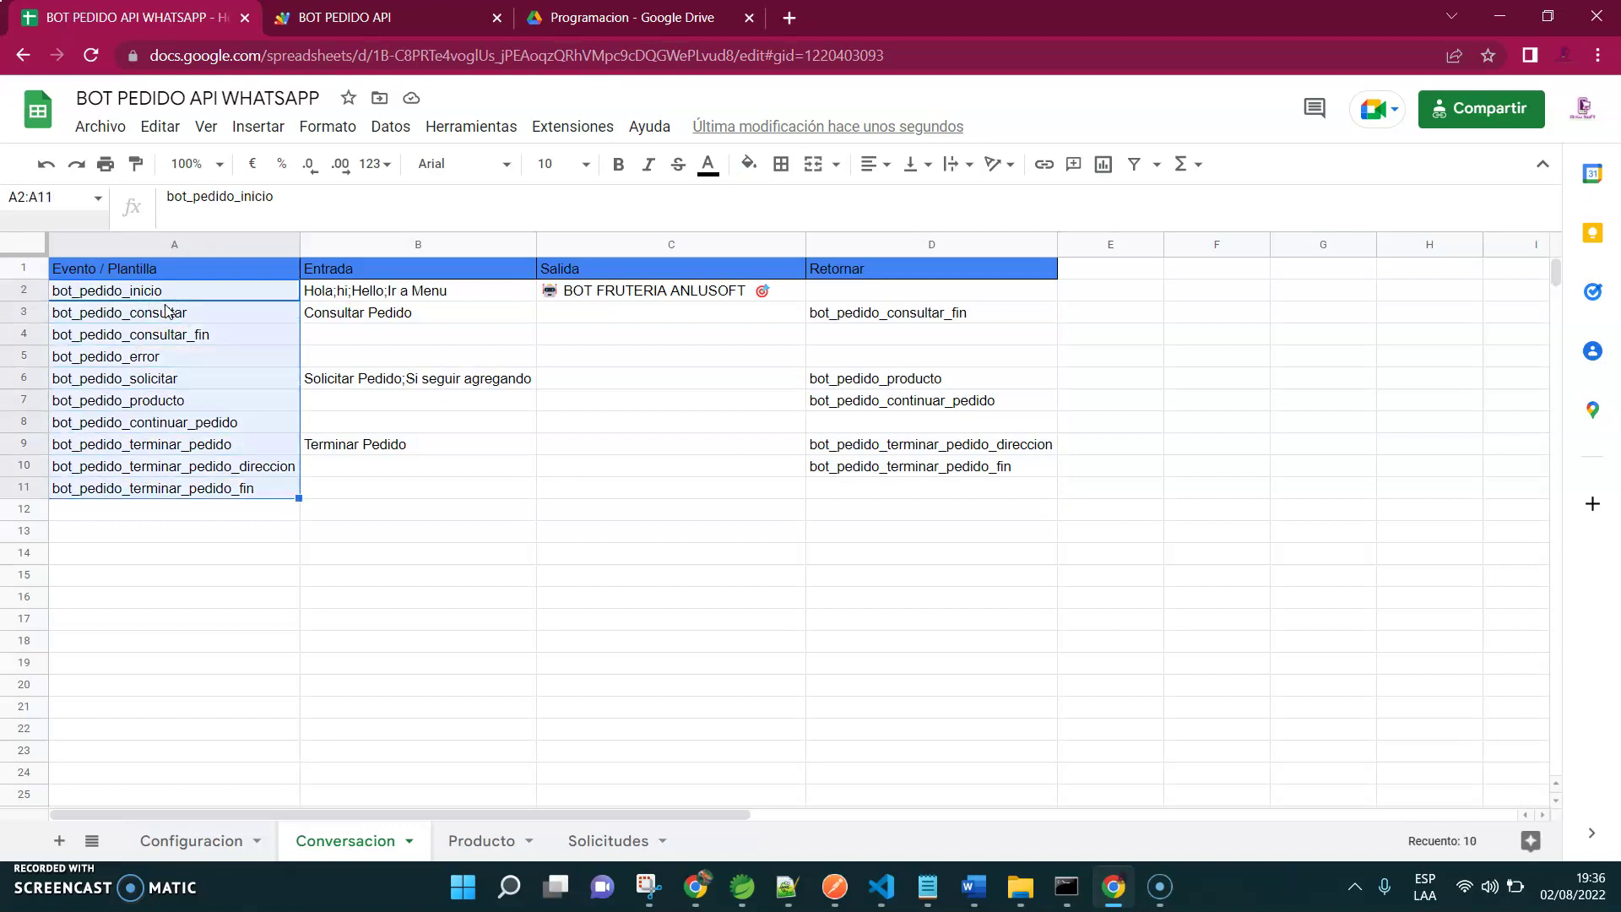
key("Right")
key("Left")
key("Right")
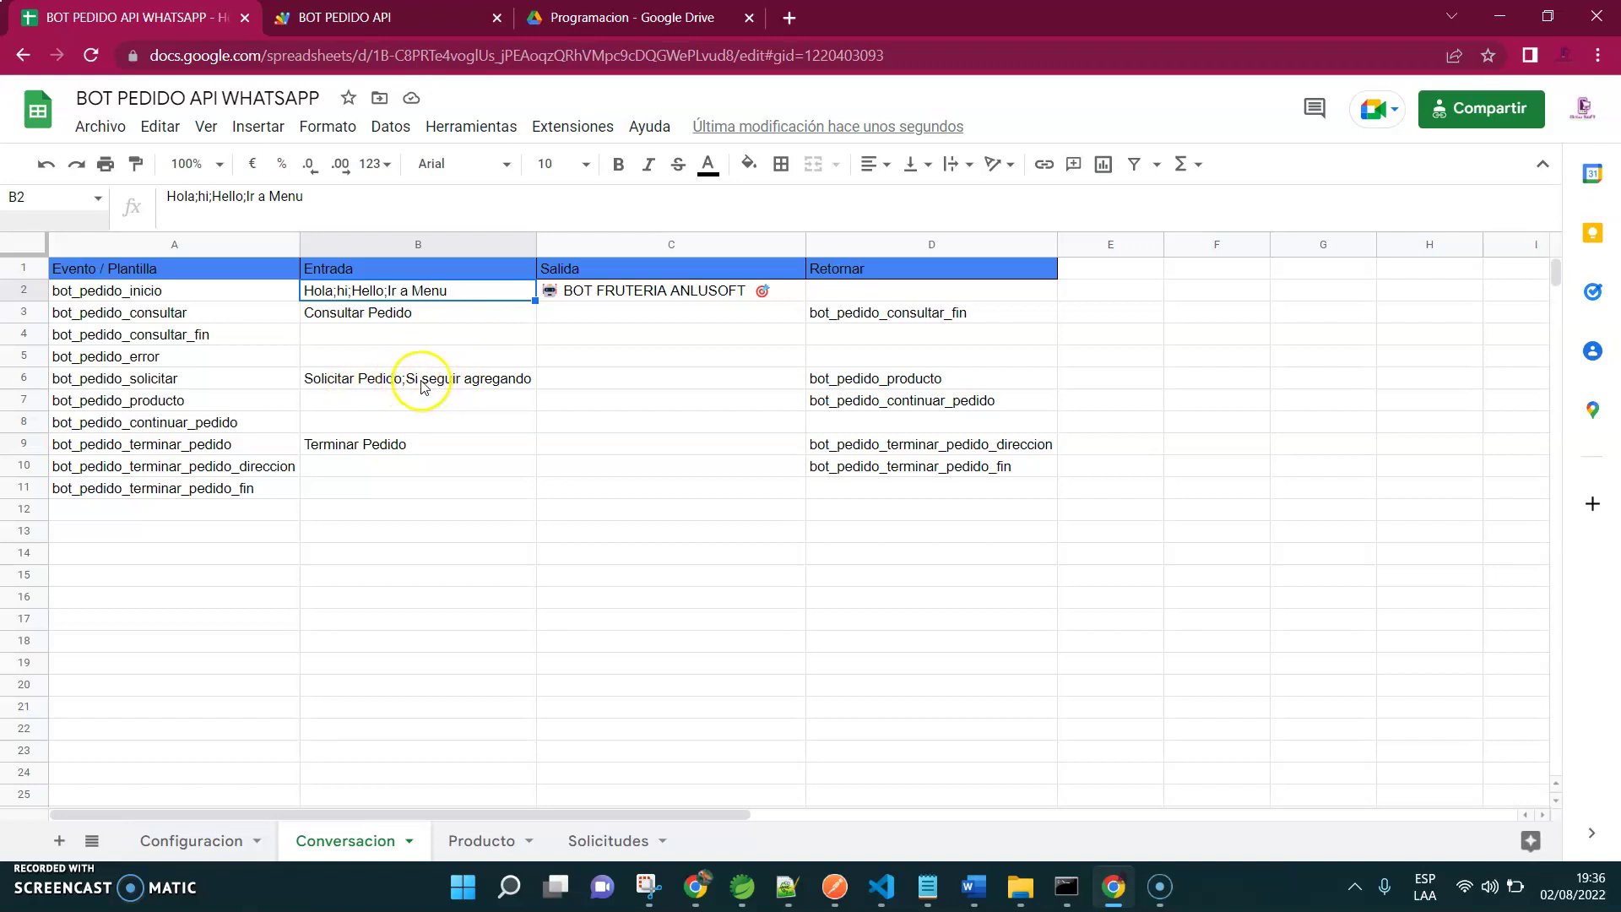
left_click(370, 273)
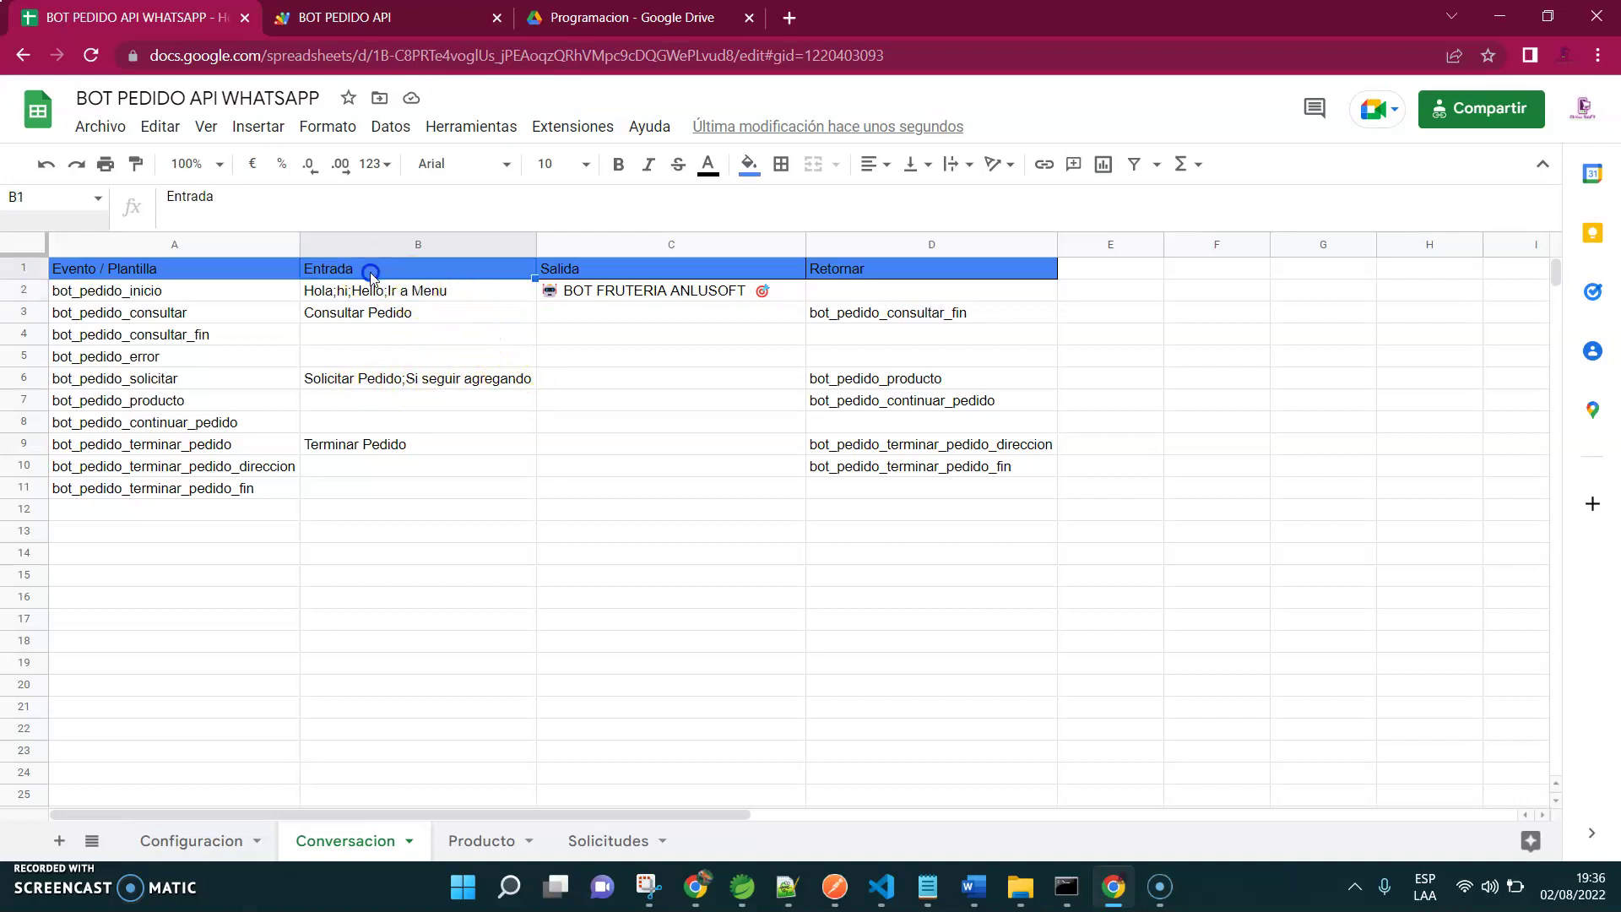
key("Down")
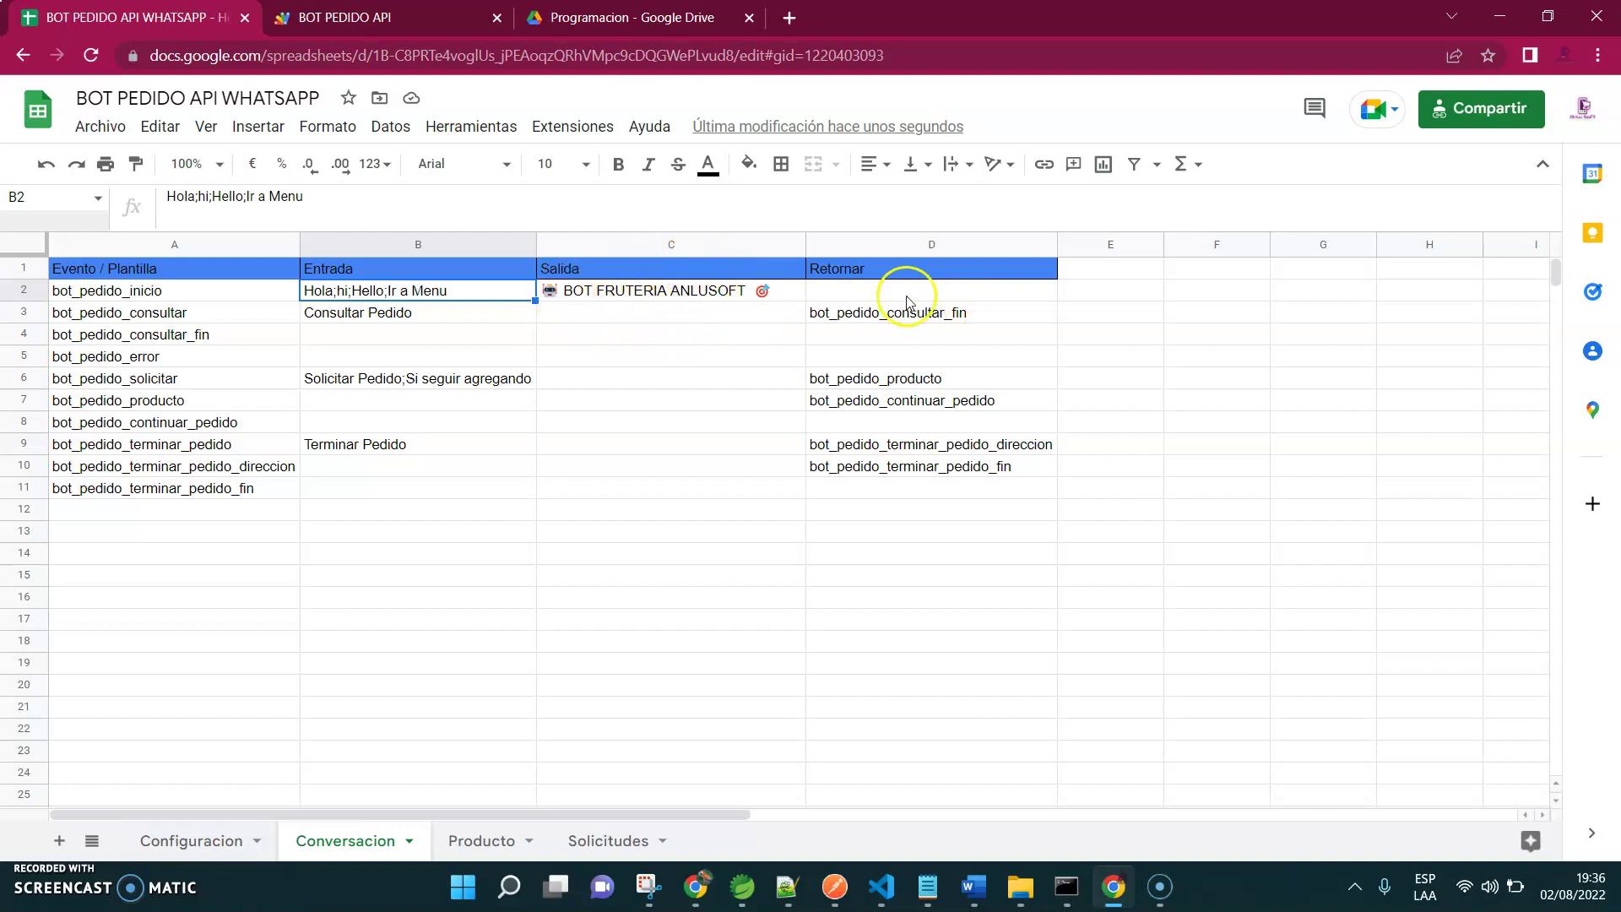
Check the return events for bot_pedido_consultar and bot_pedido_solicitar, then go to the BOT PEDIDO API script
left_click(164, 312)
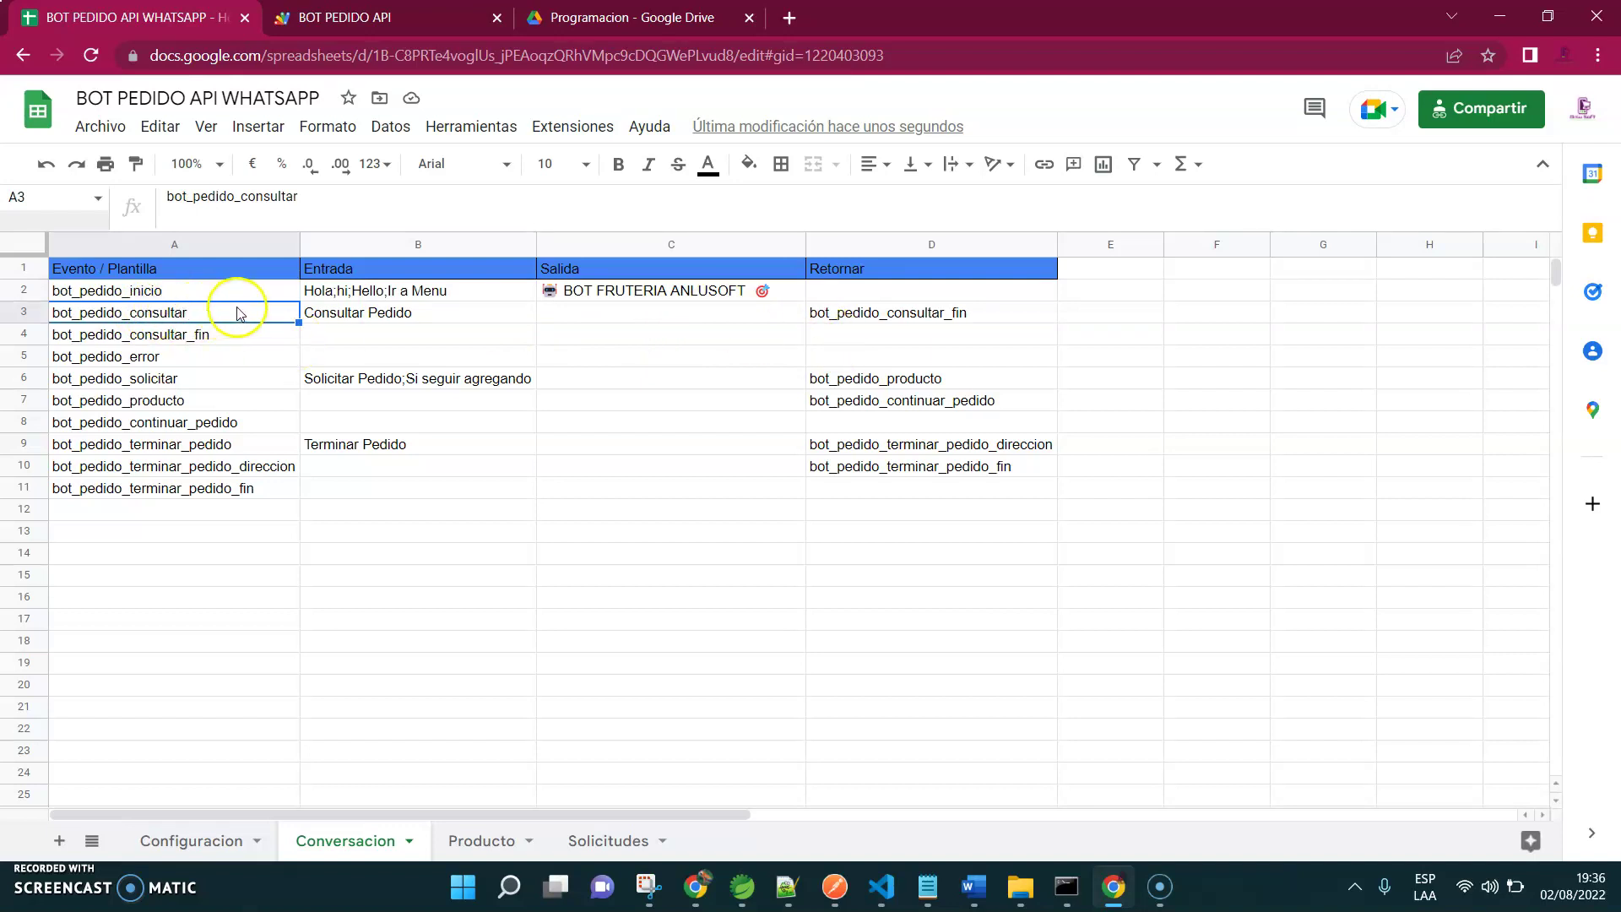
left_click(908, 318)
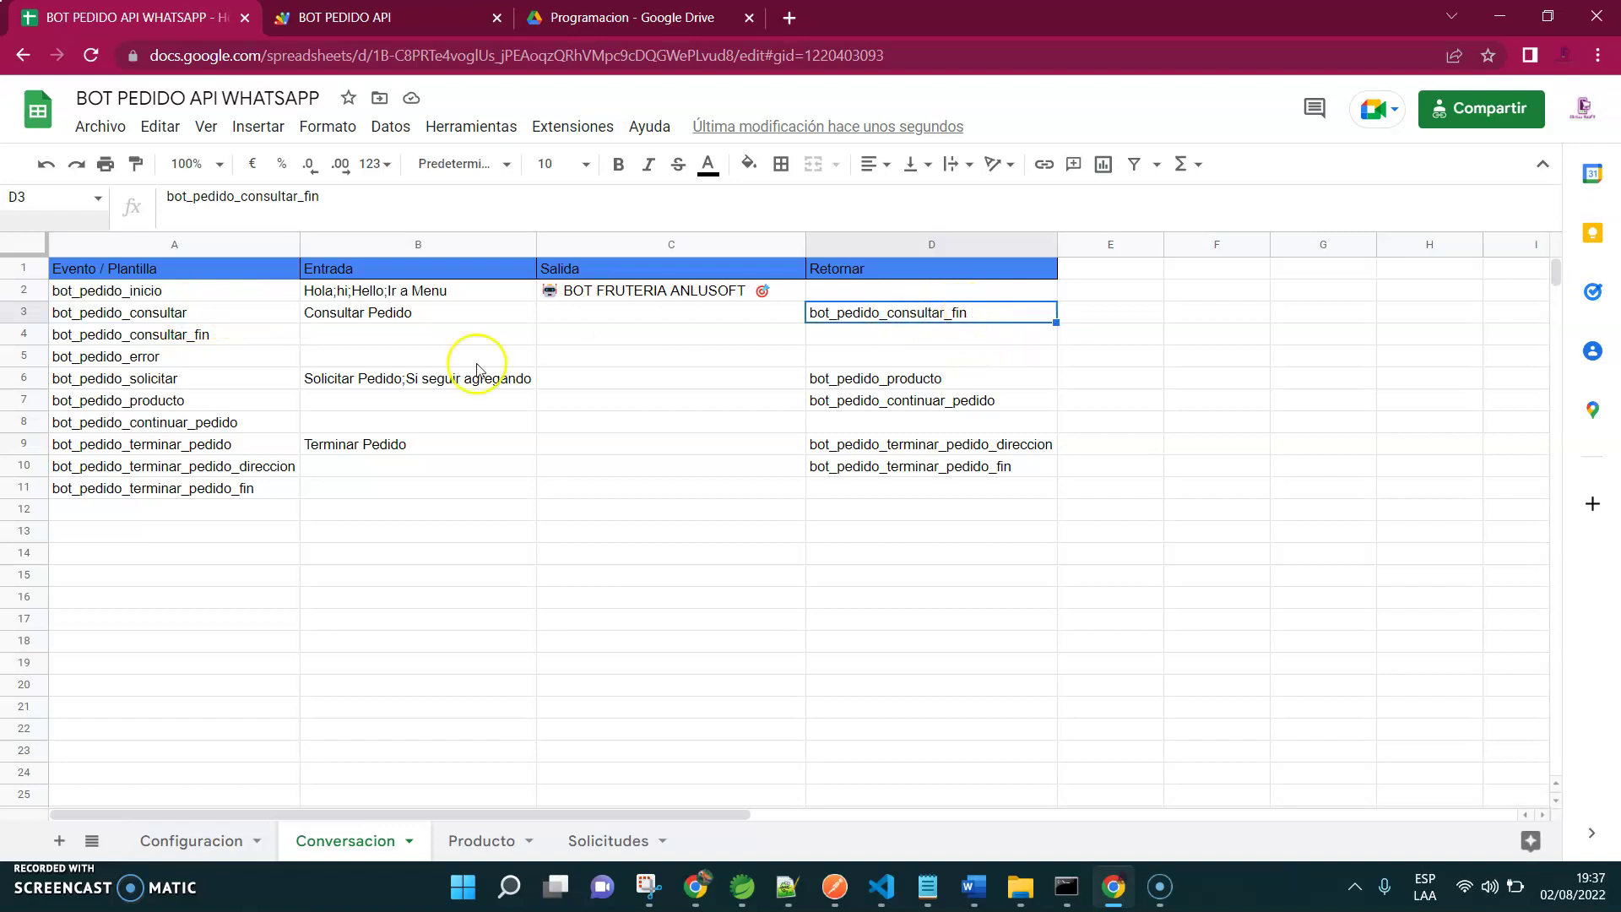
left_click(898, 385)
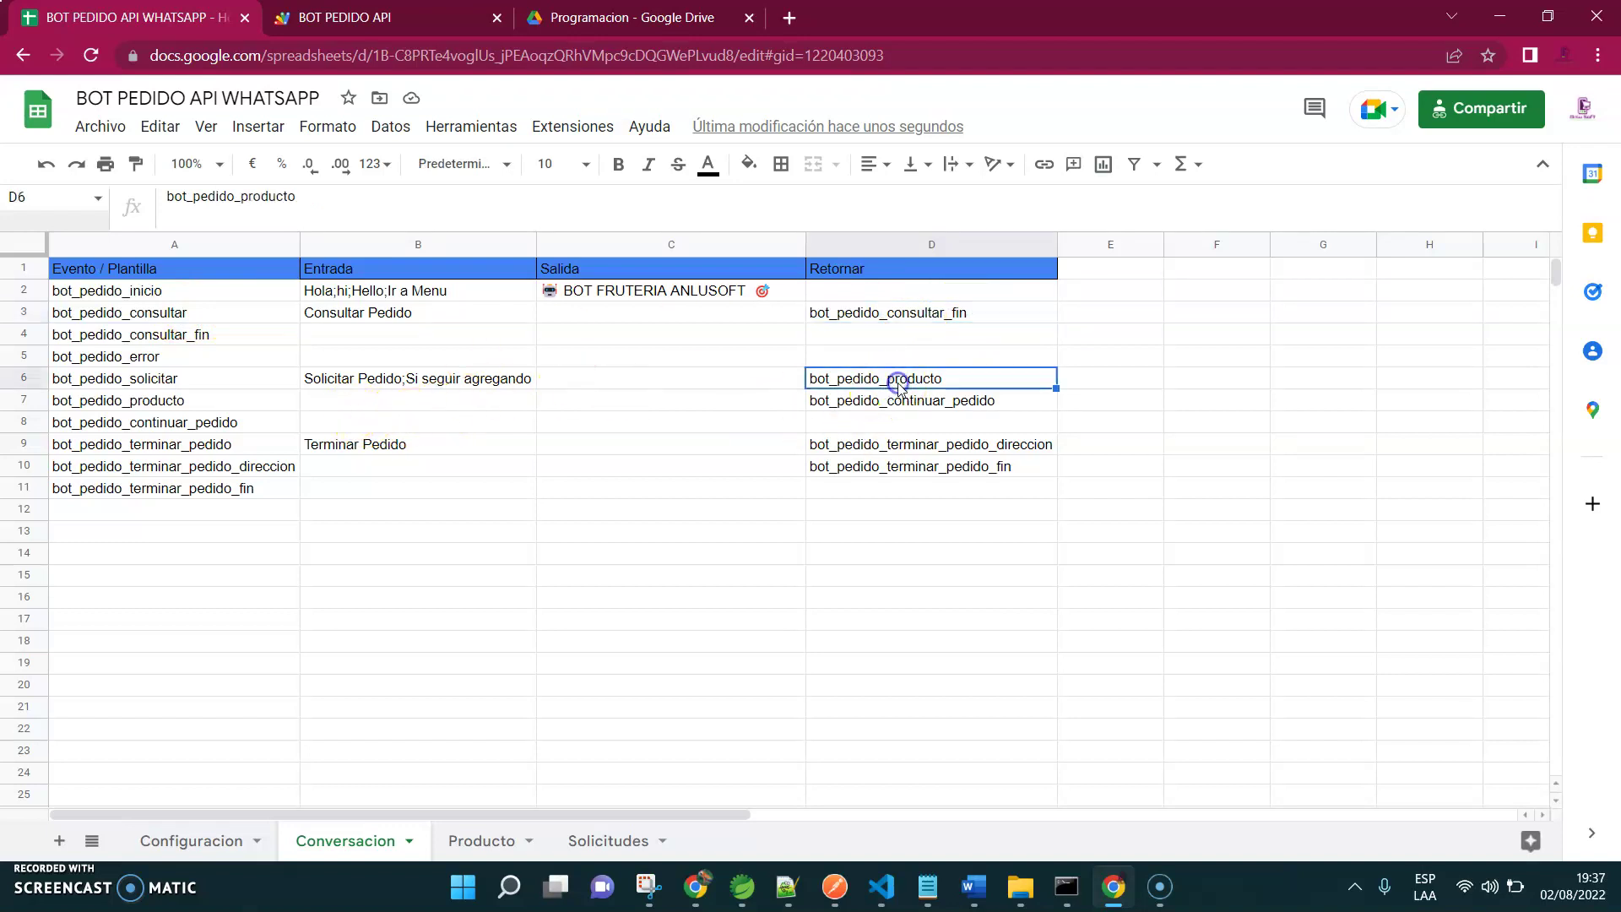
key("Down")
key("Up")
key("Left")
key("Left")
key("Left")
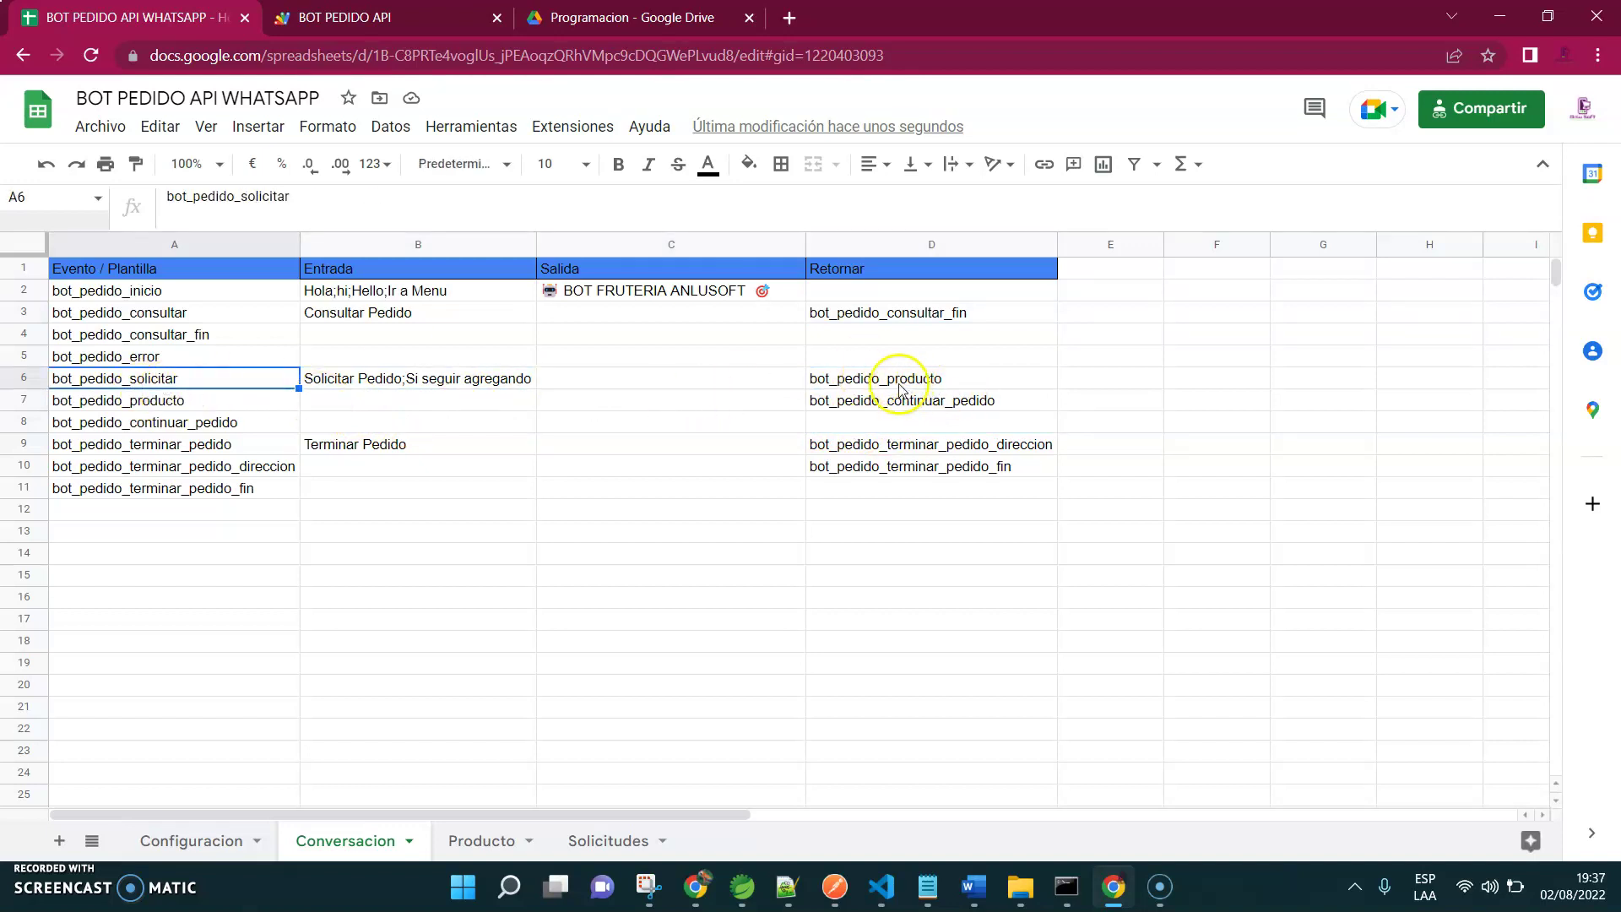
left_click(476, 20)
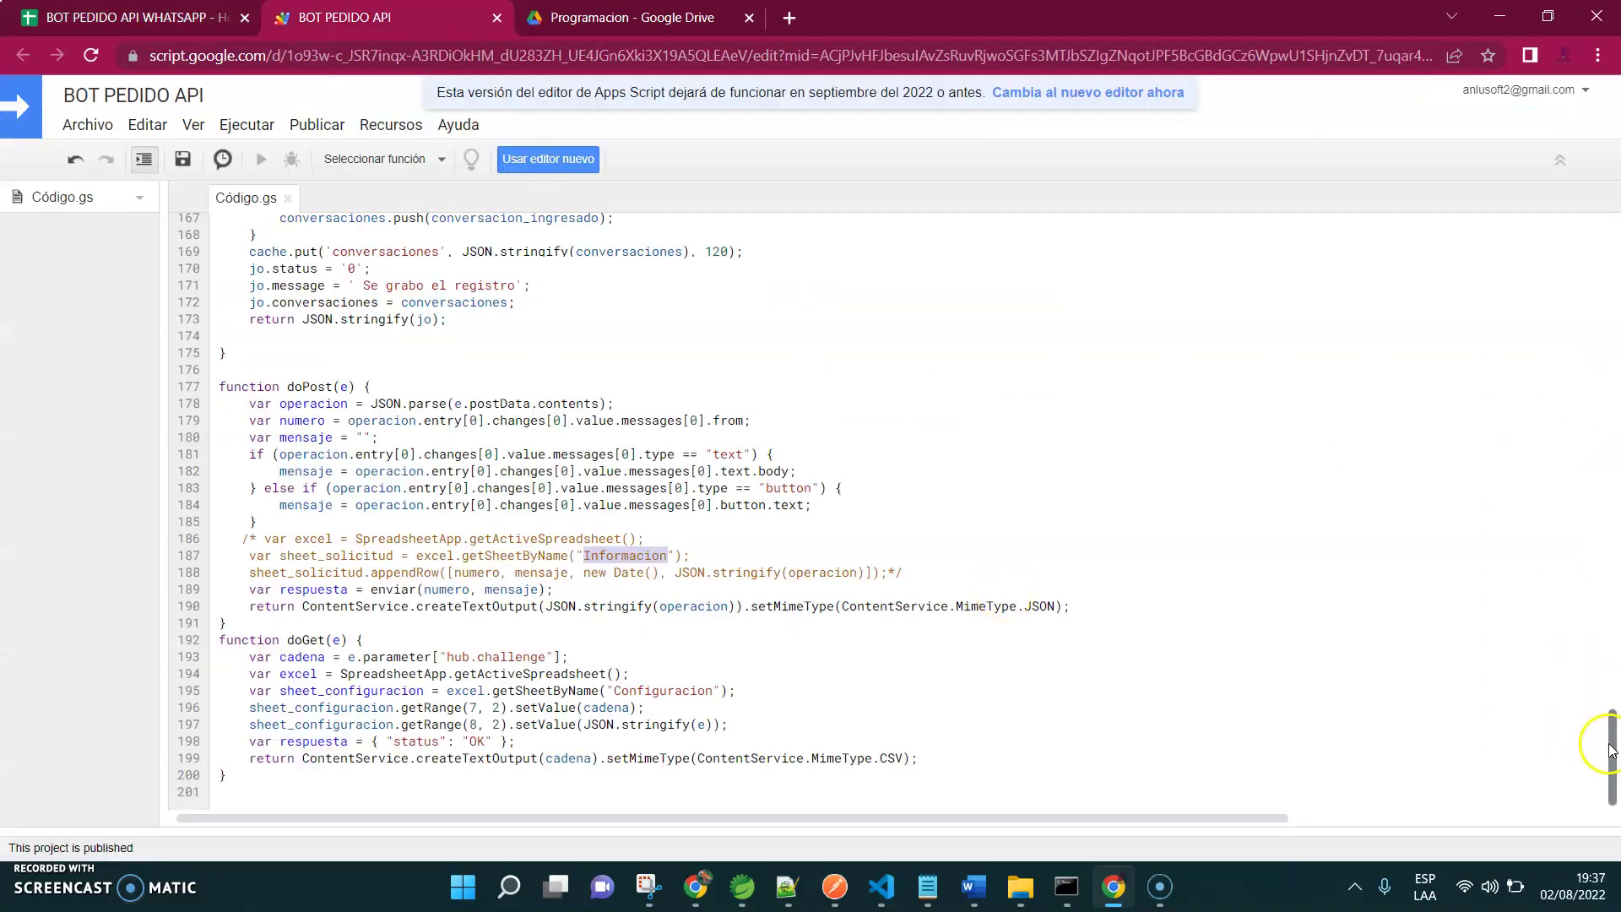
Scroll through Code.gs, glance at the chatbot tutorial blog post, then reach the Programacion Drive folder
left_click_drag(1608, 772, 1612, 219)
mouse_move(694, 884)
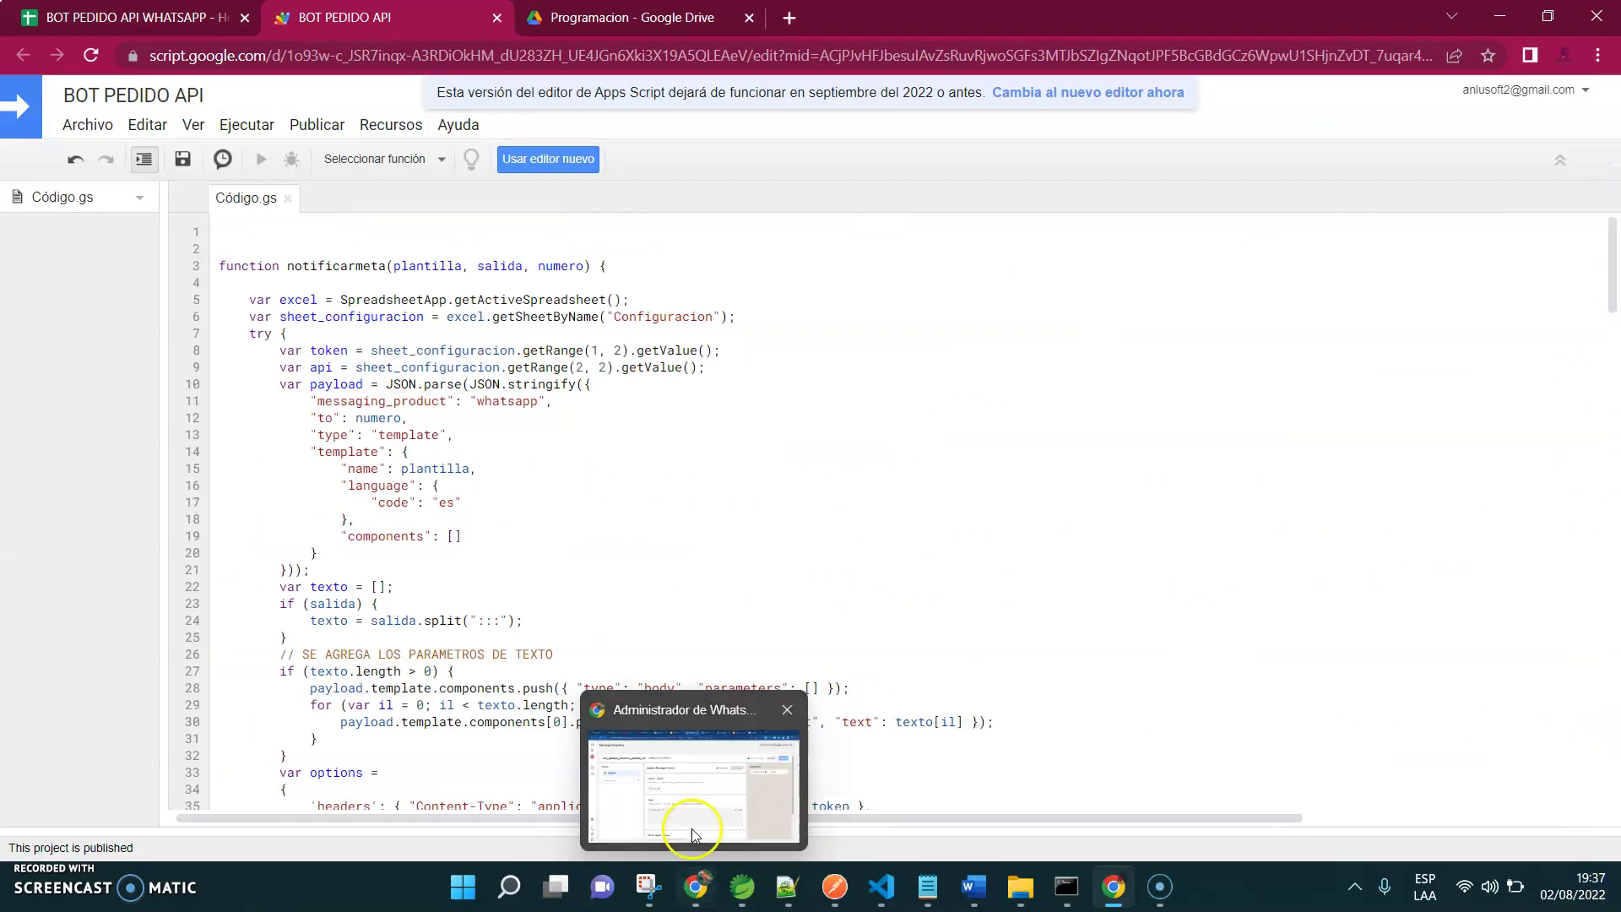
left_click(708, 789)
left_click(675, 18)
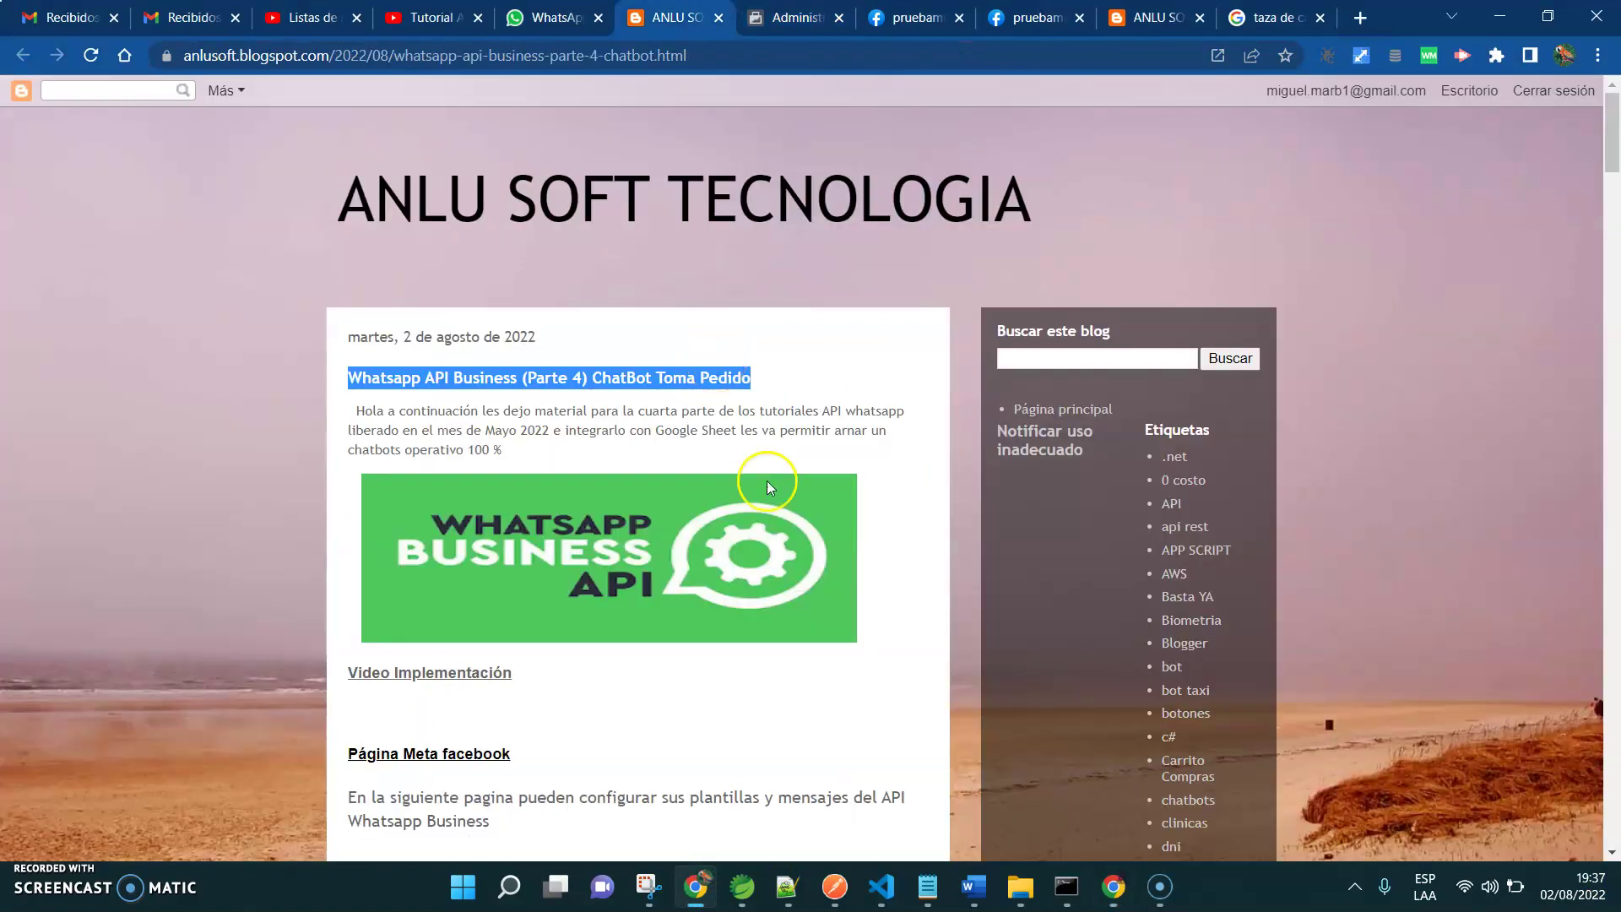
mouse_move(1608, 114)
left_mouse_down()
mouse_move(1585, 614)
mouse_move(1610, 768)
mouse_move(1614, 86)
left_mouse_up()
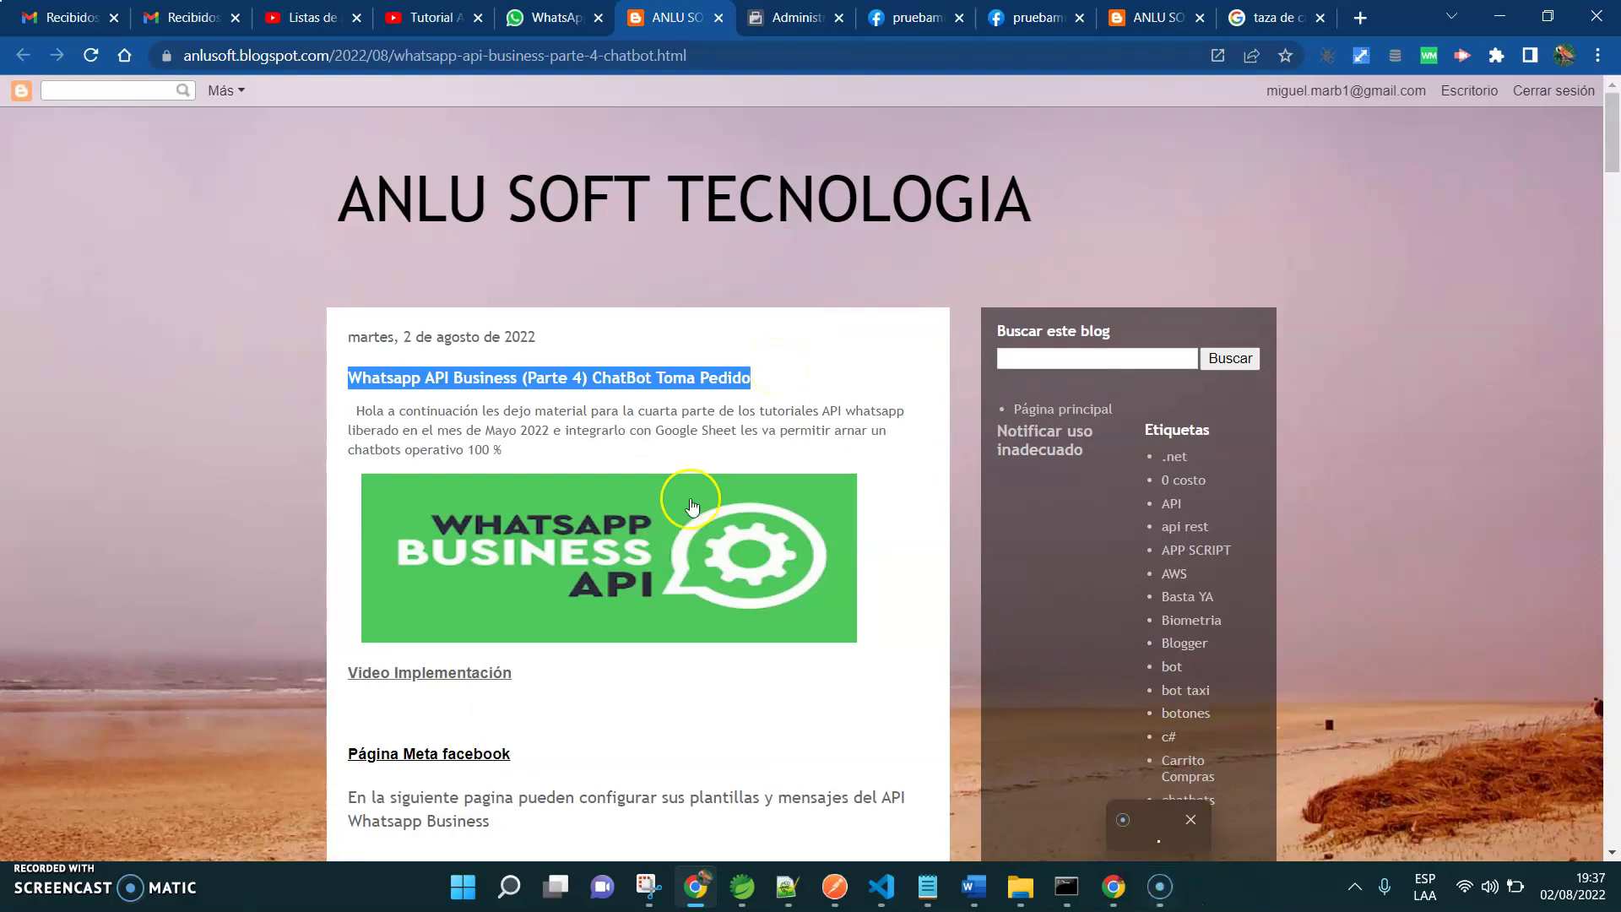
left_click(680, 760)
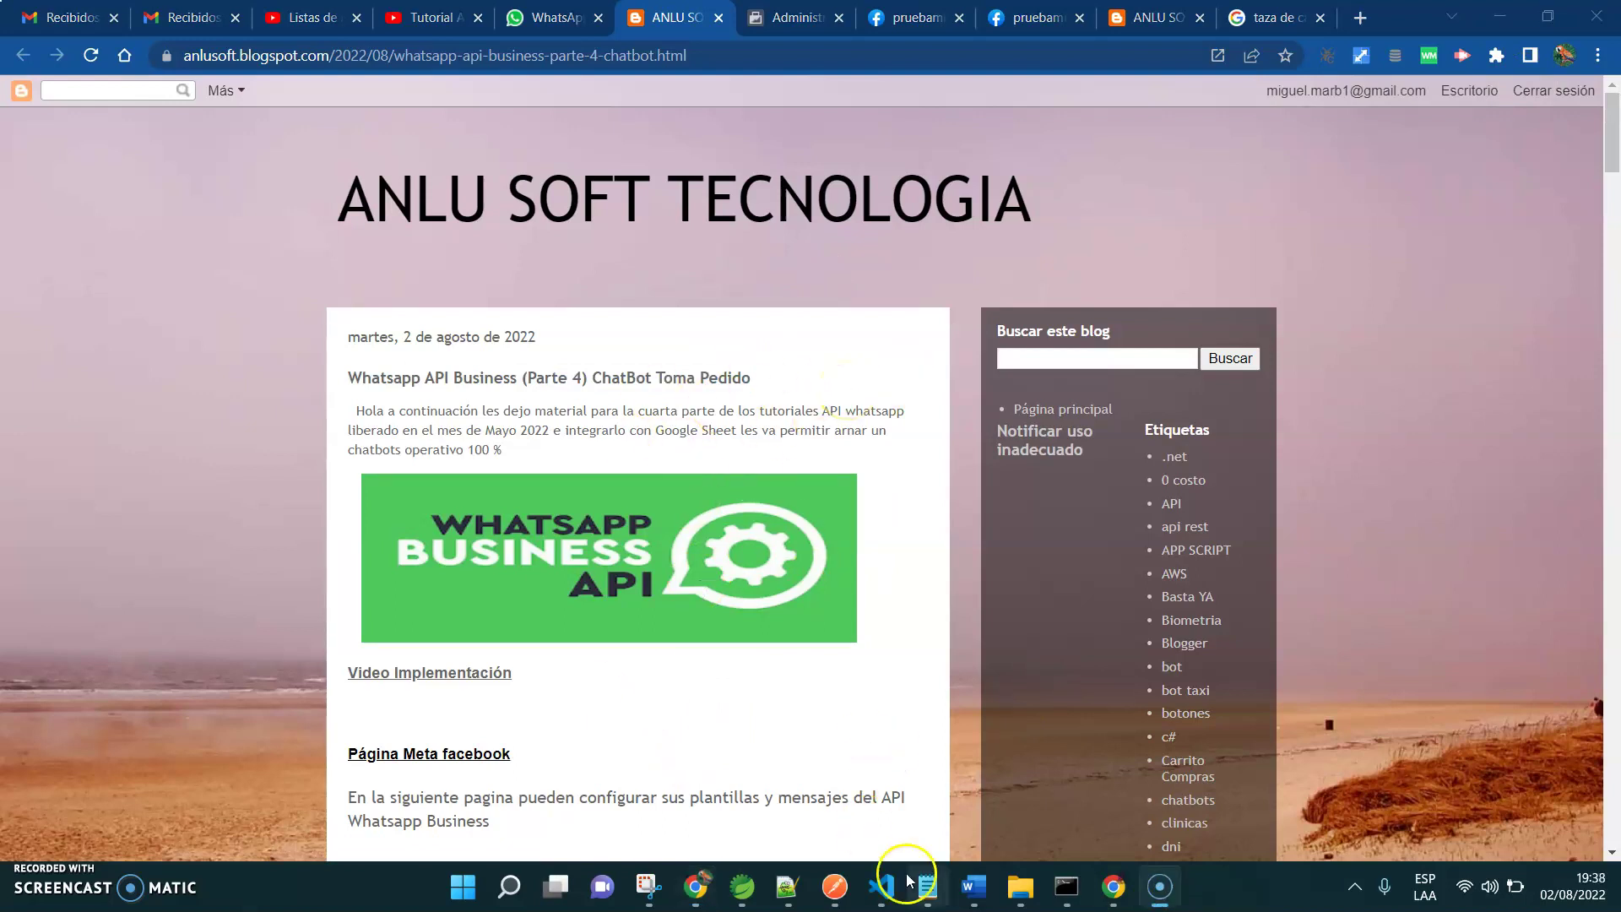
left_click(1113, 886)
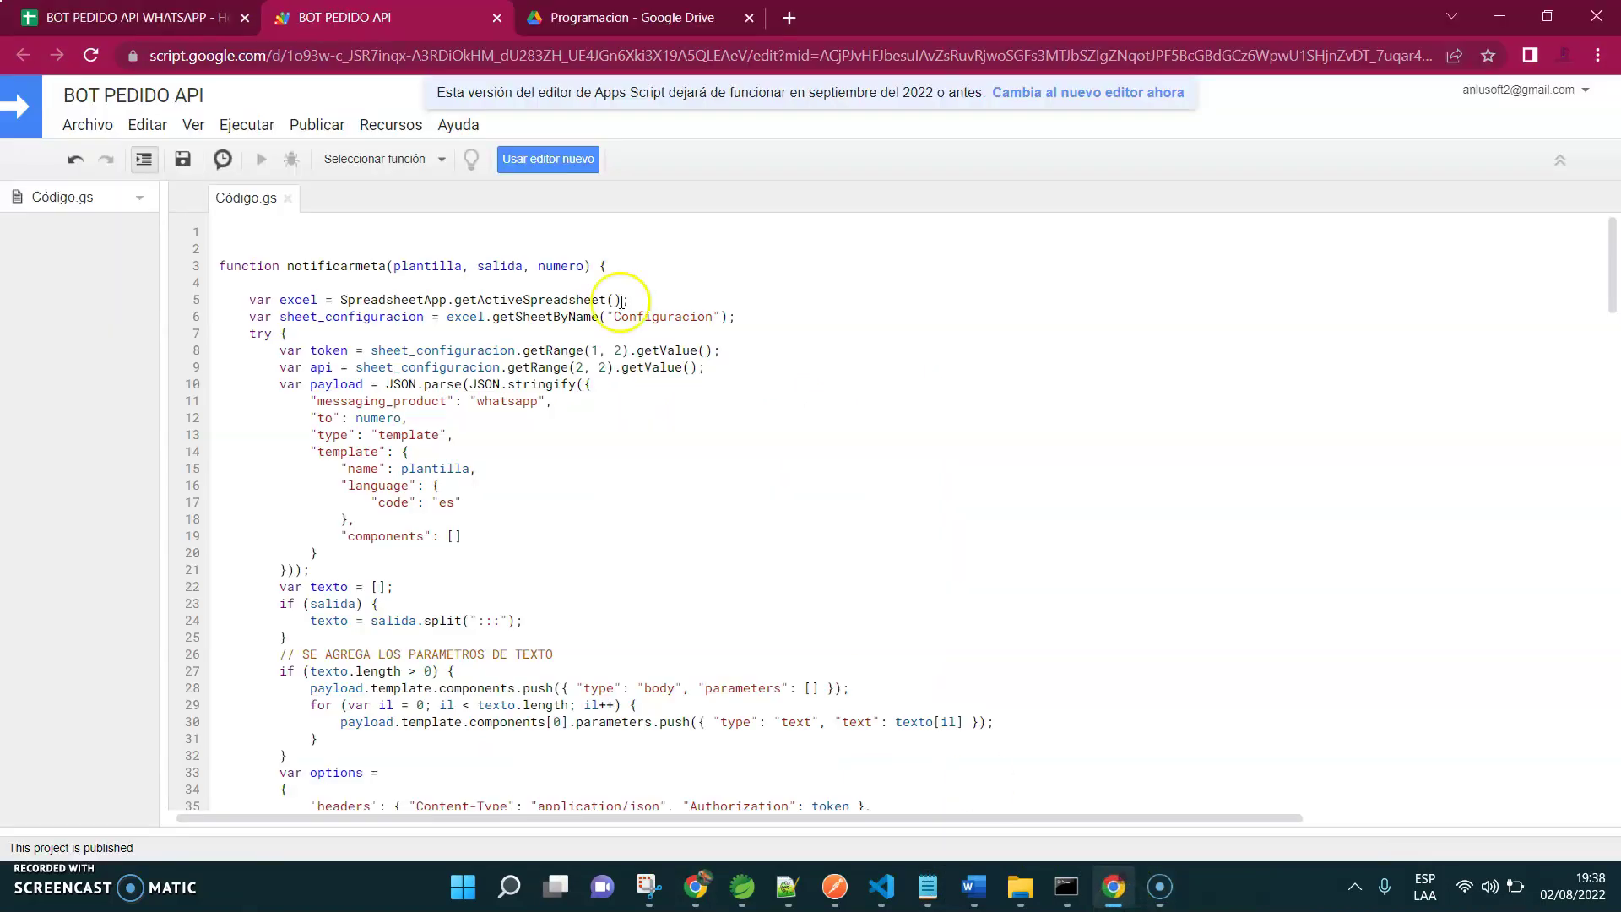
key("ctrl+shift+Tab")
key("ctrl+shift+Tab")
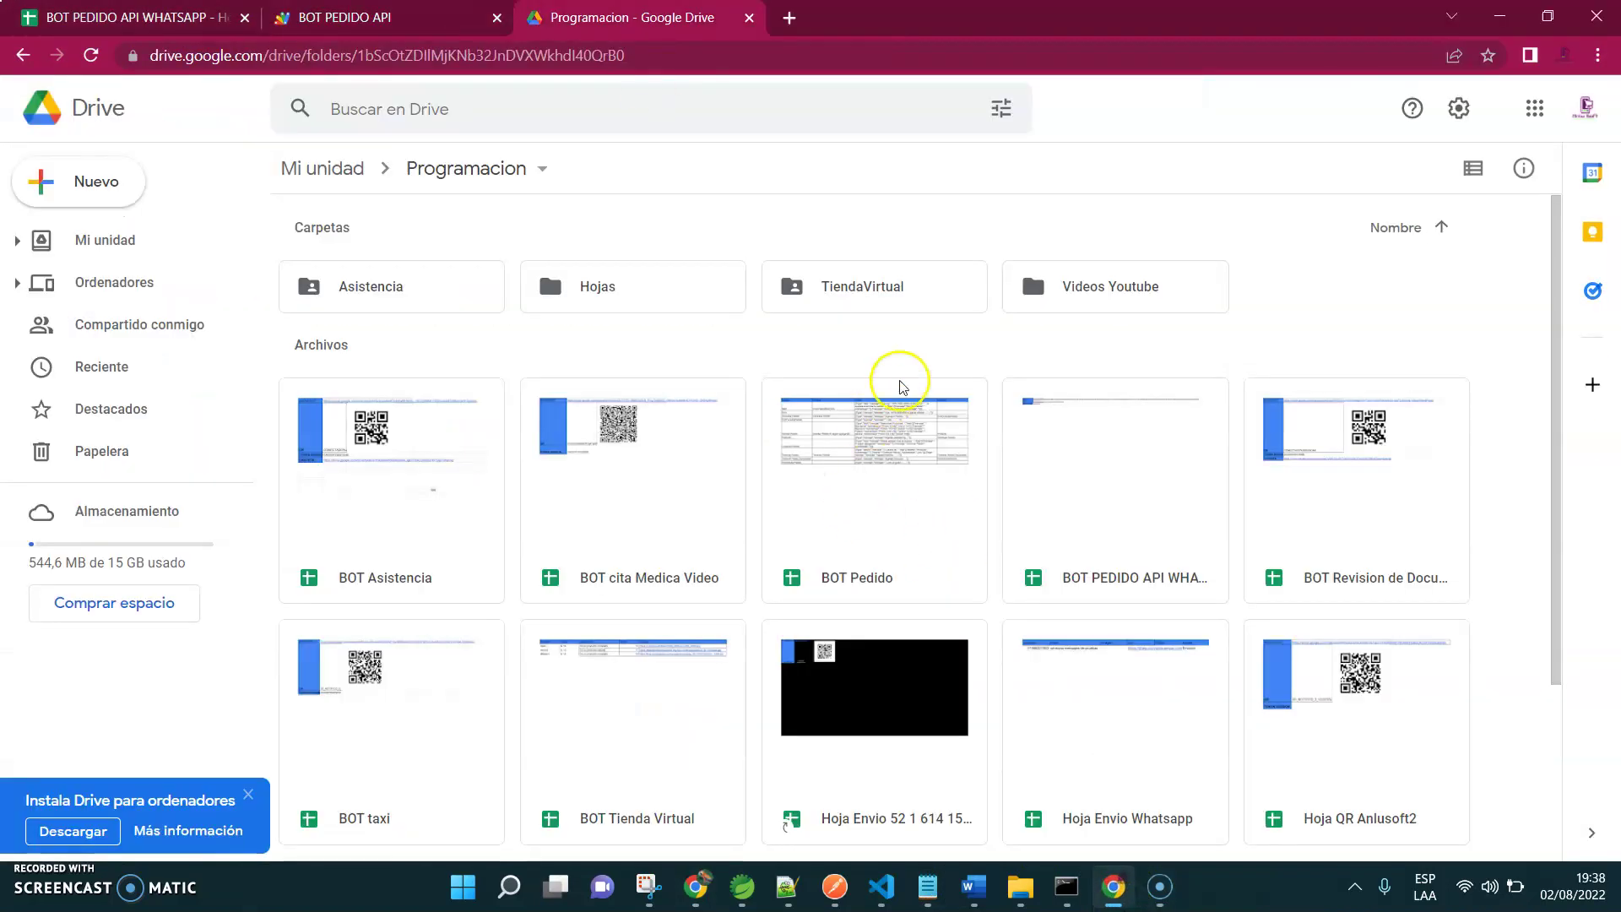
Create a new Google Sheets file in the Programacion folder and type BOT as its title
right_click(886, 347)
left_click(989, 550)
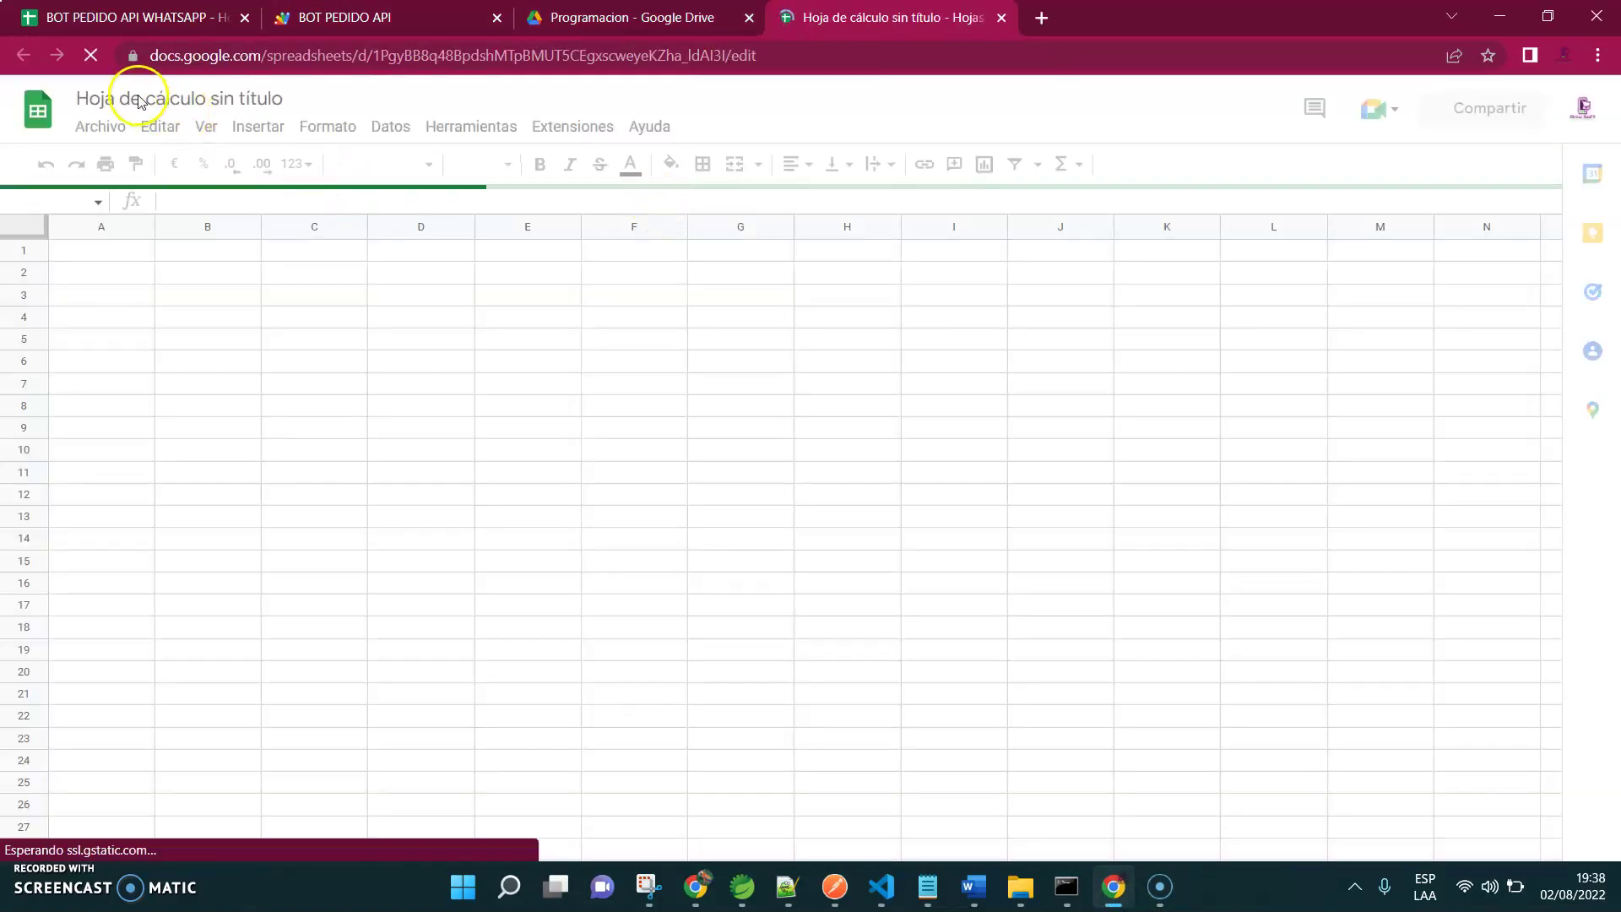
left_click(118, 98)
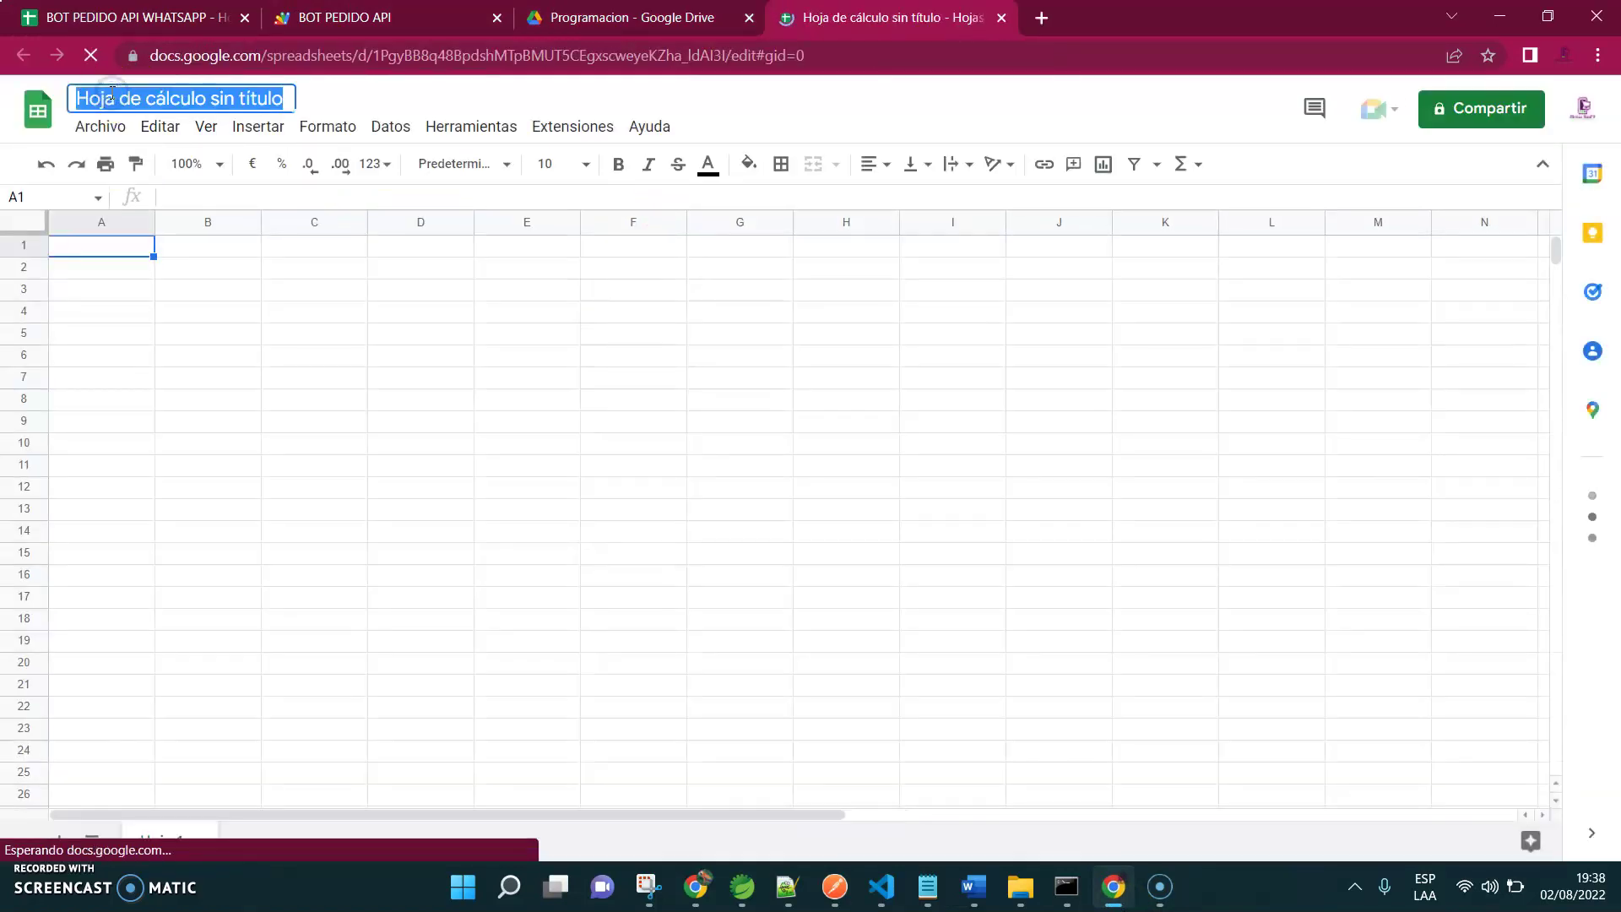
type("BOT")
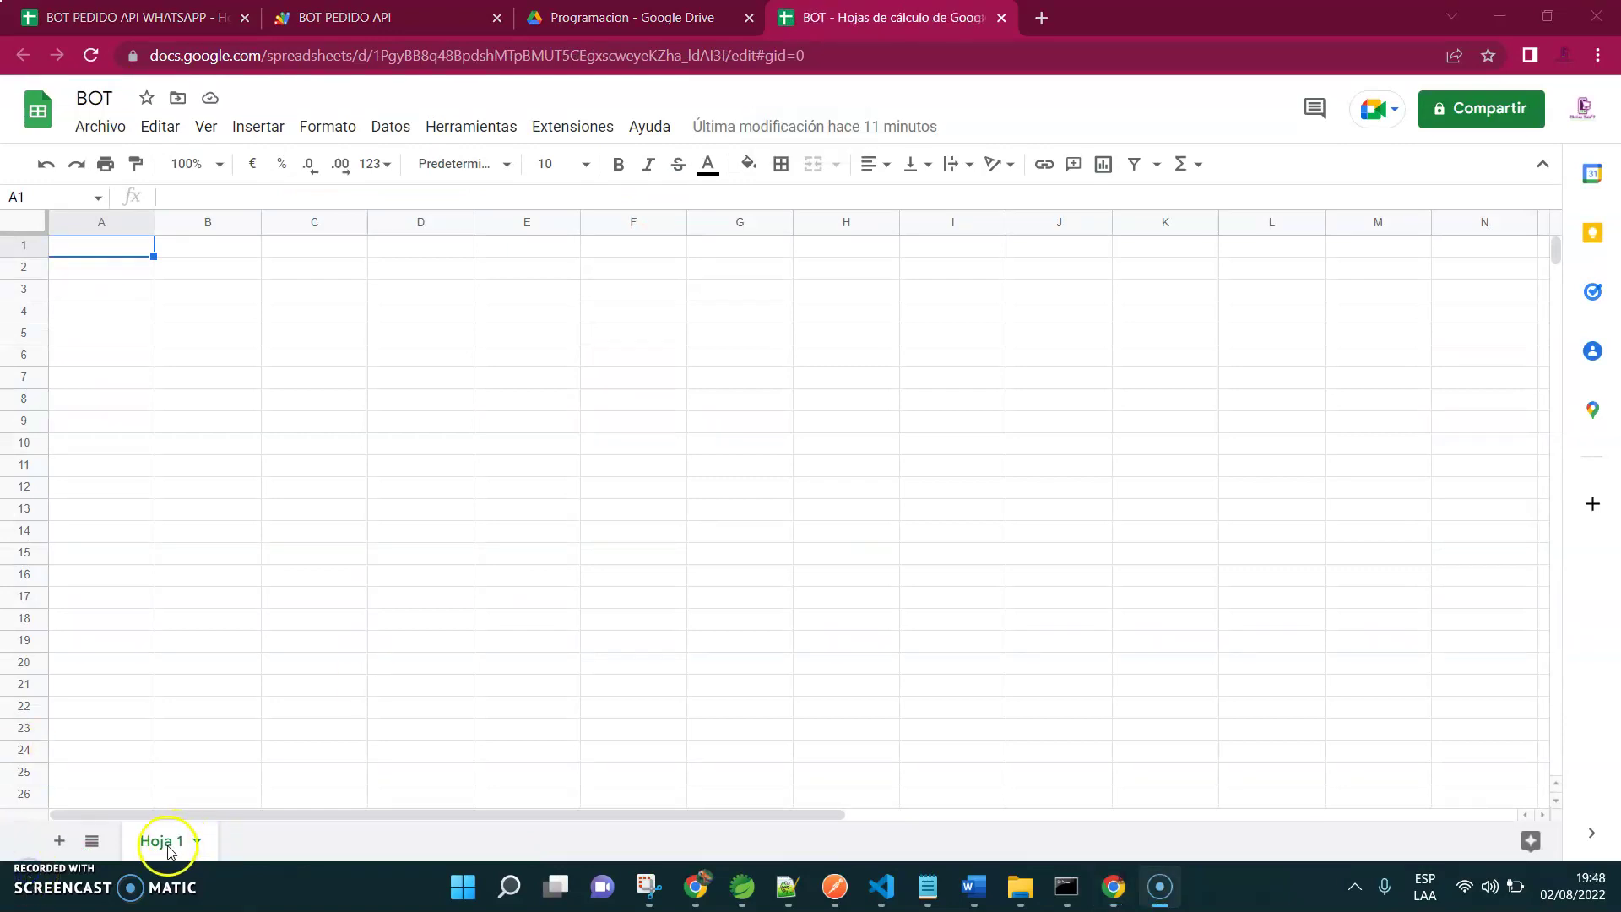
Rename the first sheet to Configuracion, checking the original bot file's sheet names
left_click(161, 841)
left_click(217, 582)
type("Configuracion")
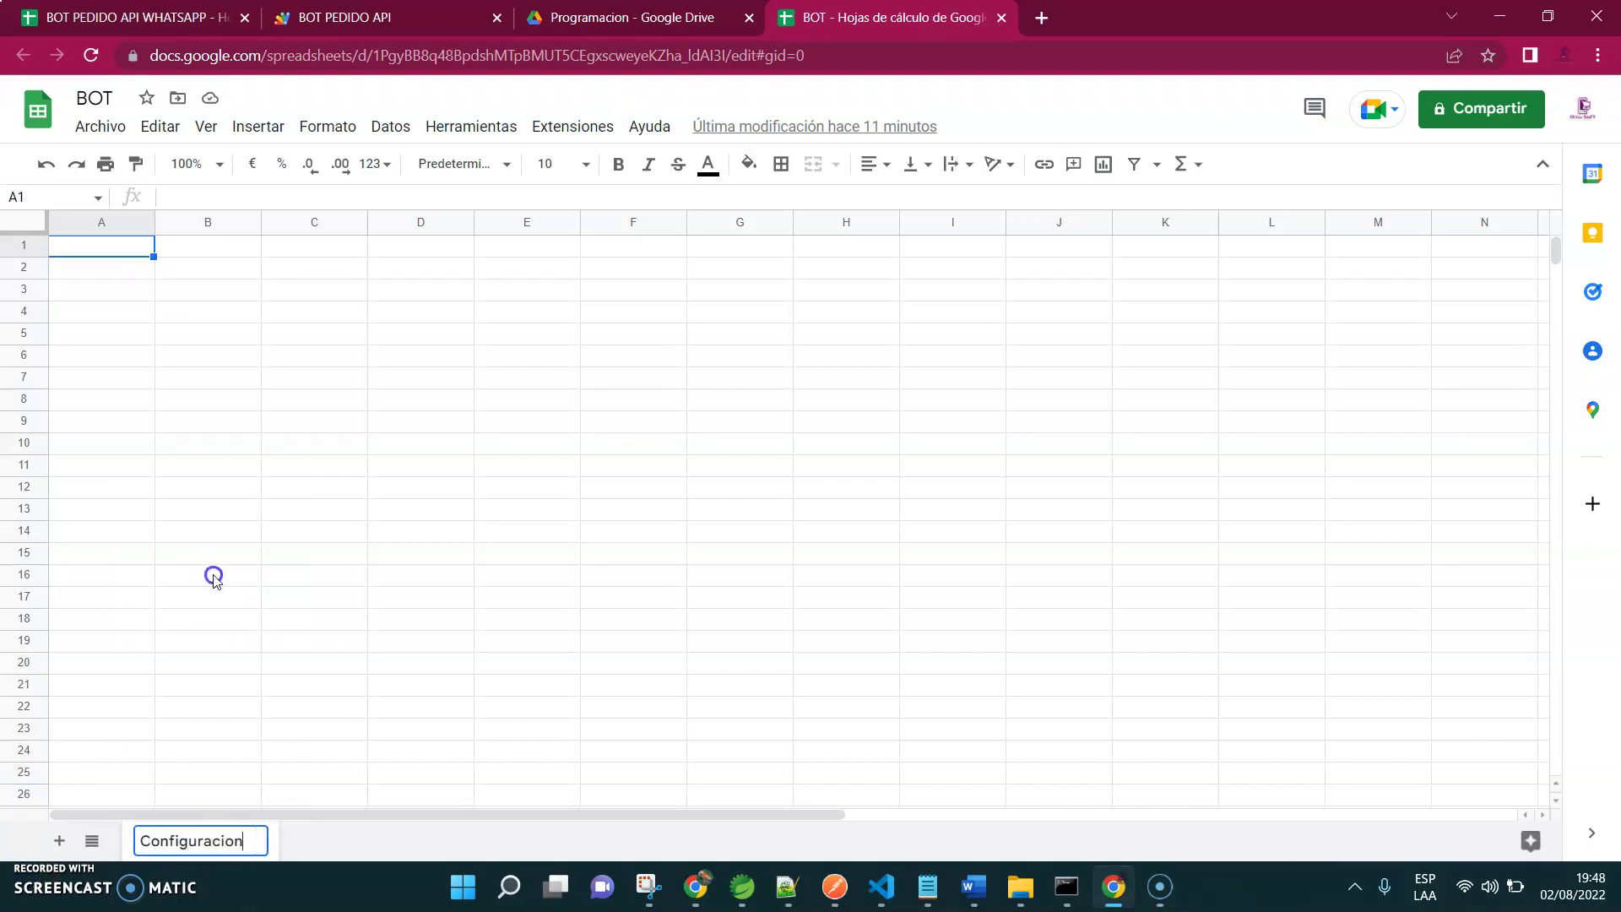
left_click(213, 577)
left_click(189, 24)
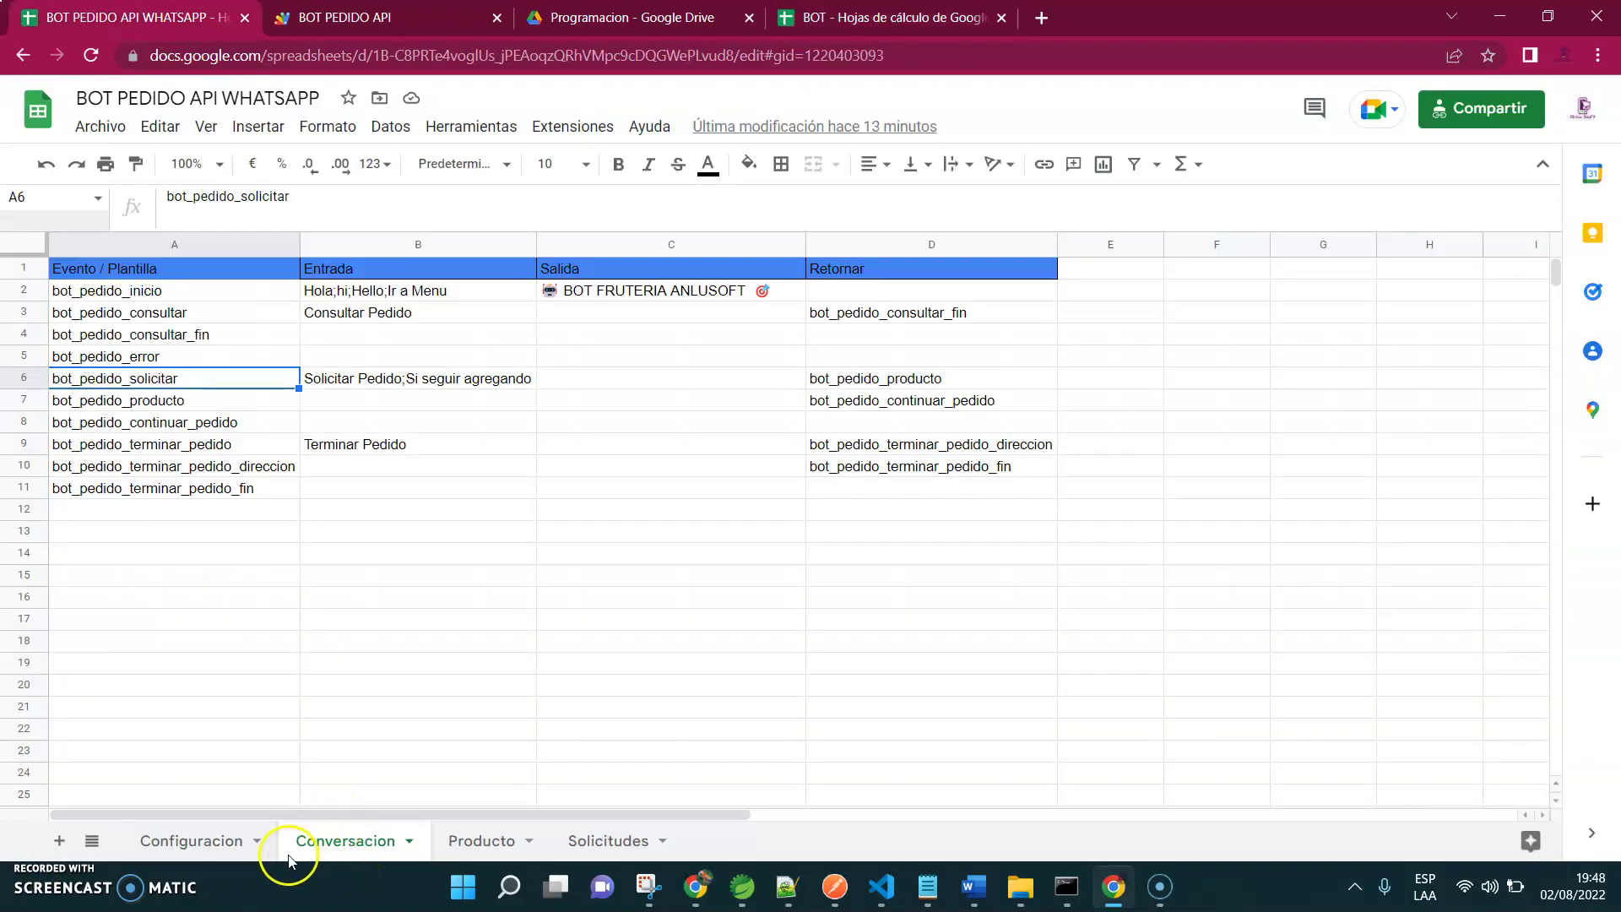
left_click(835, 17)
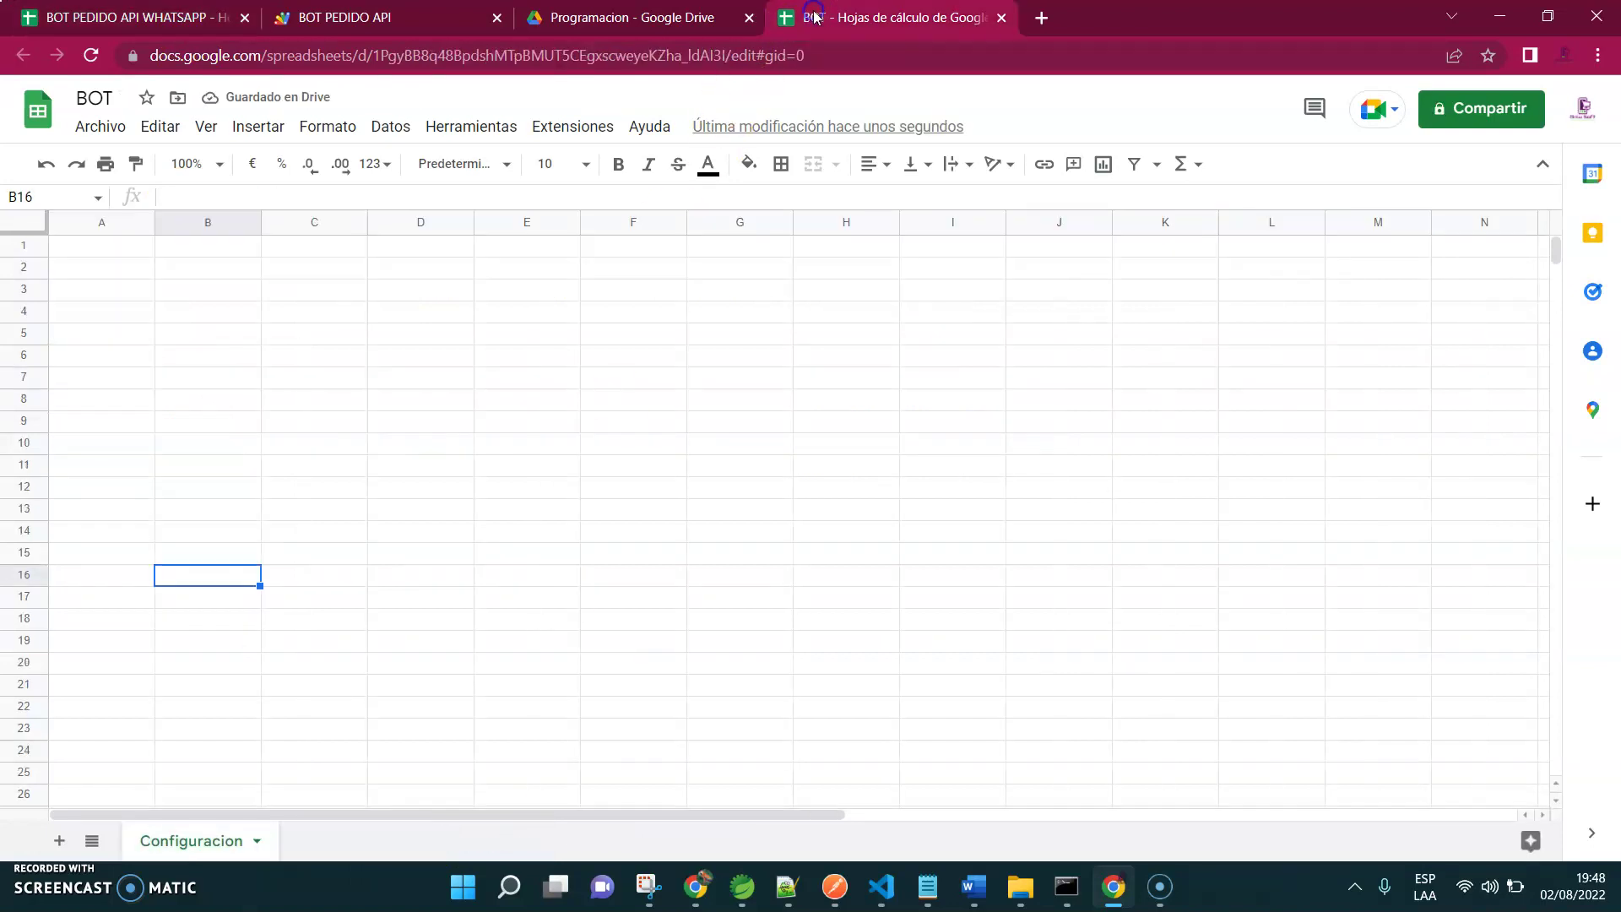
Add a second sheet named Conversacion
left_click(60, 837)
left_click(318, 839)
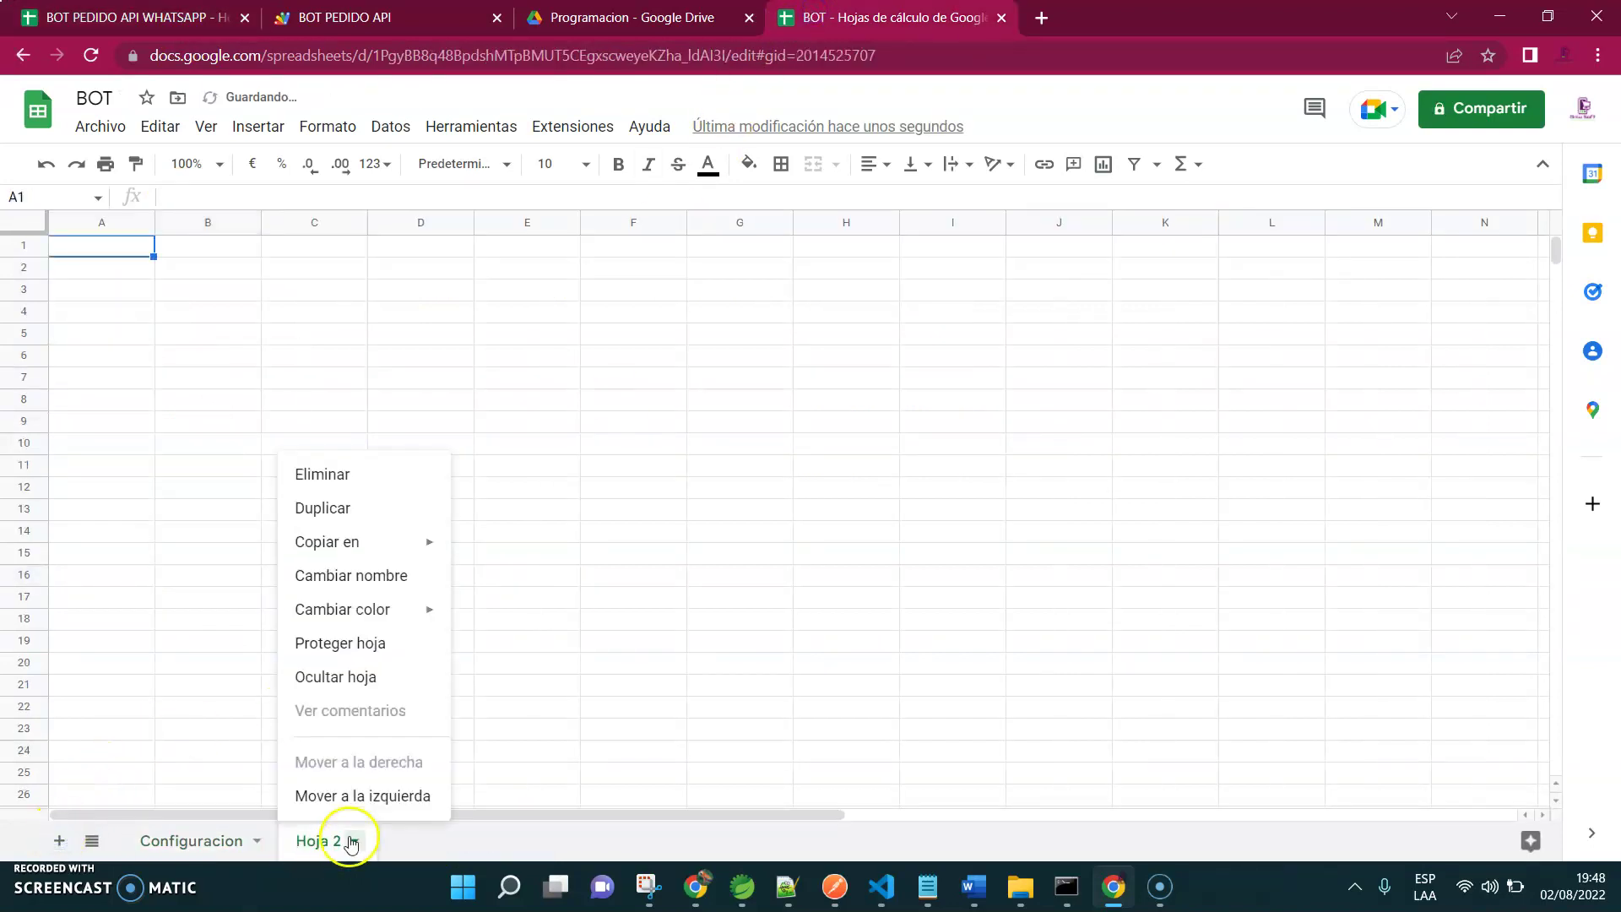
left_click(393, 593)
left_click(392, 588)
left_click(318, 839)
left_click(372, 588)
type("Conversacion")
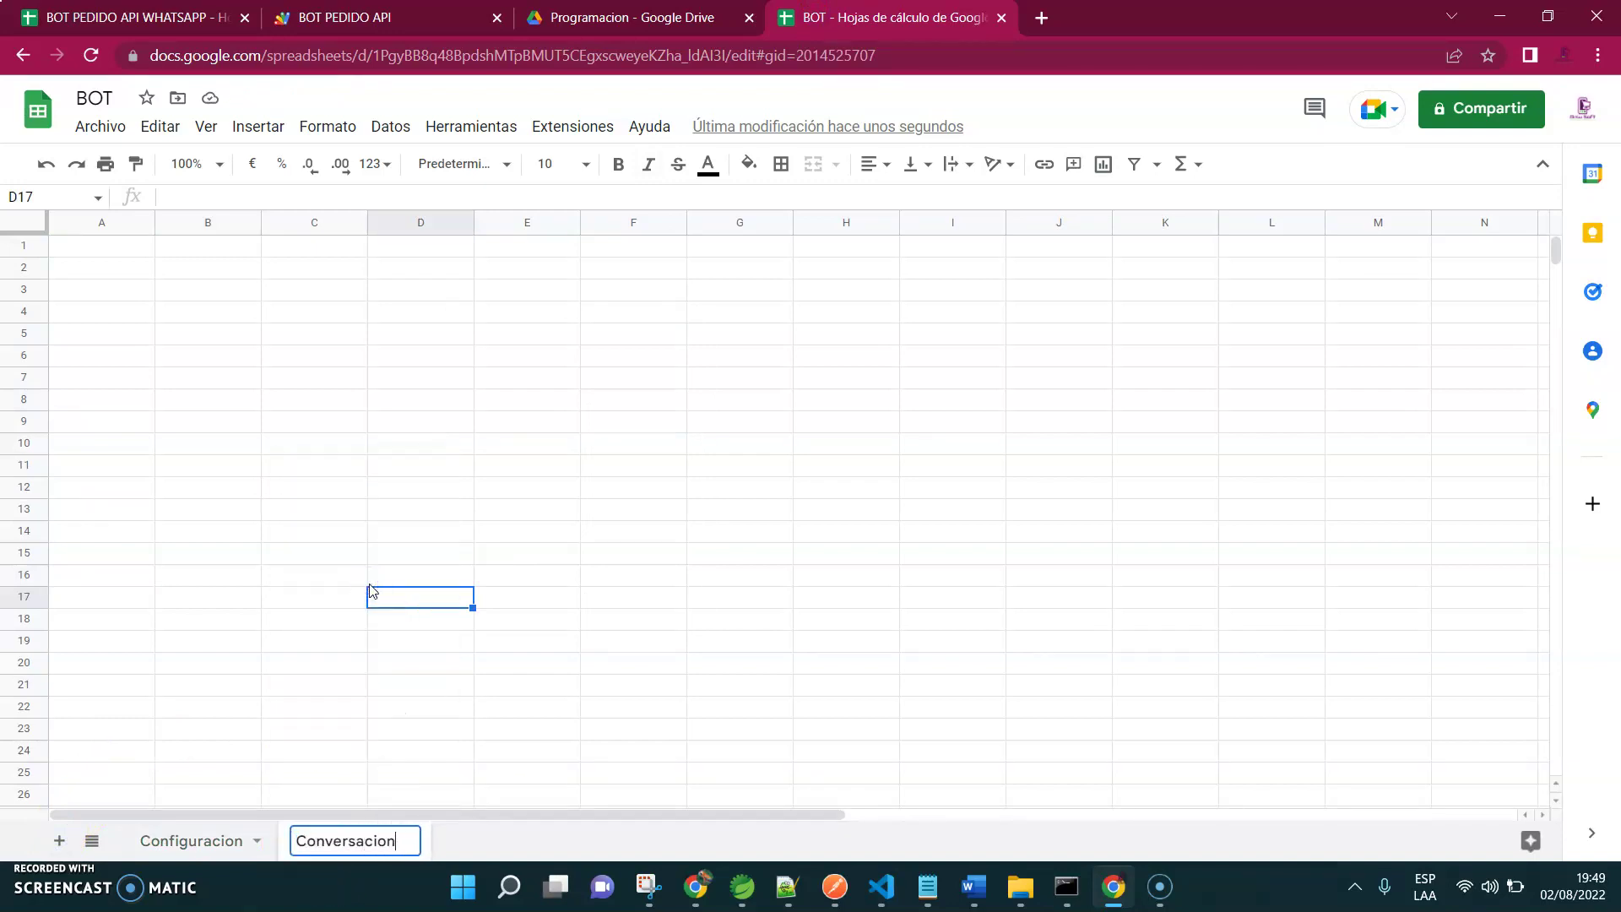
left_click(369, 583)
key("ctrl+Tab")
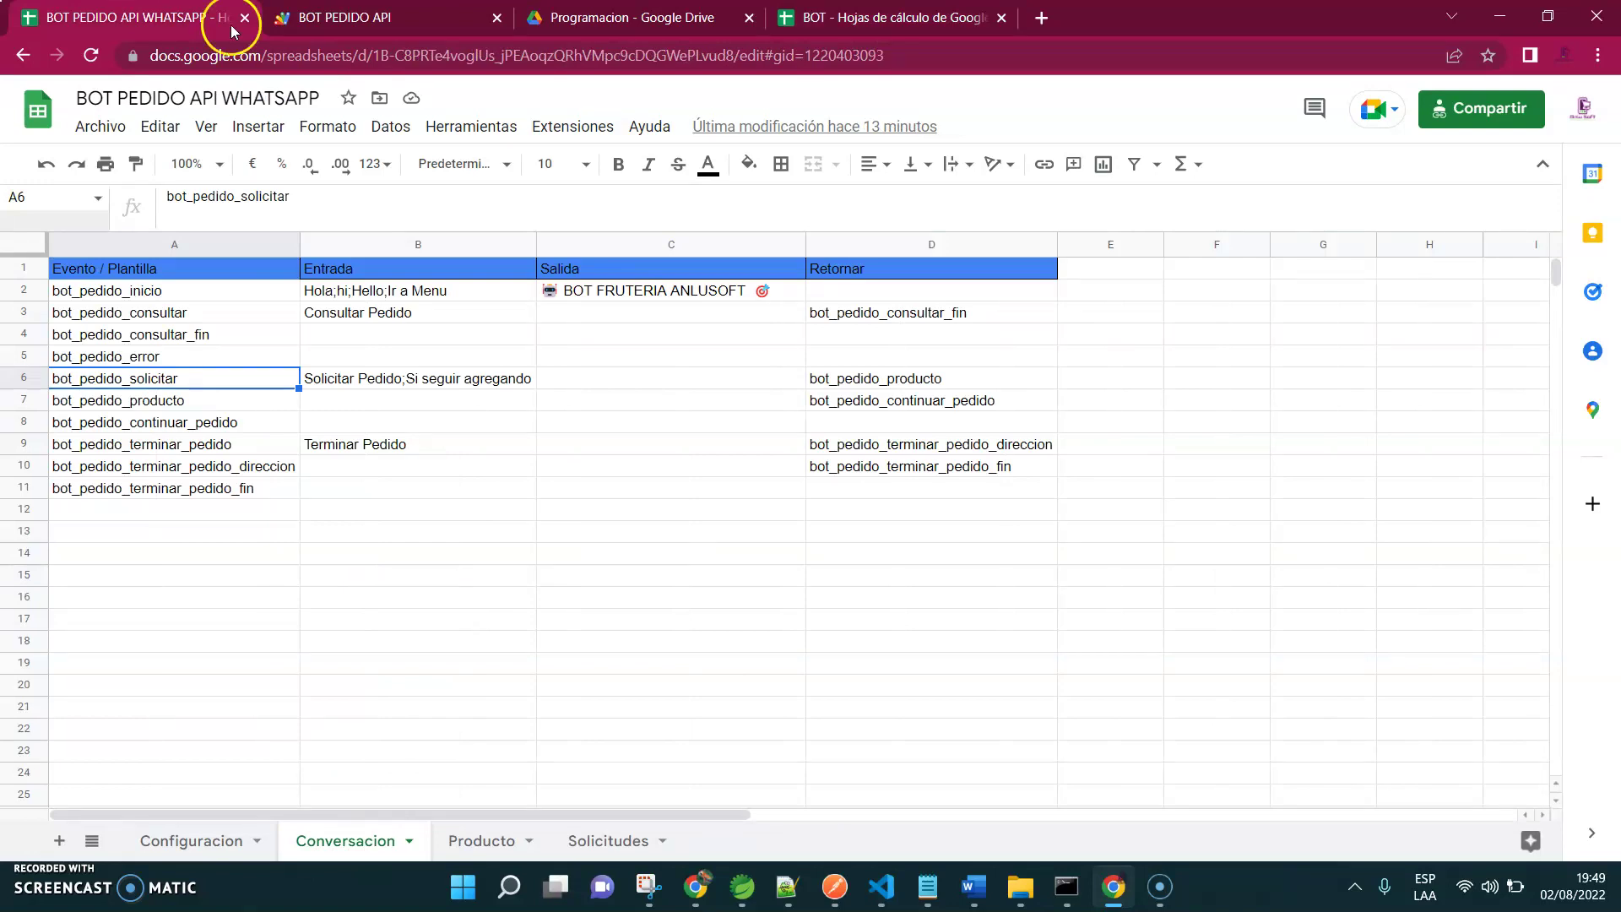
key("ctrl+shift+Tab")
Add a third sheet named Producto
left_click(59, 840)
right_click(481, 859)
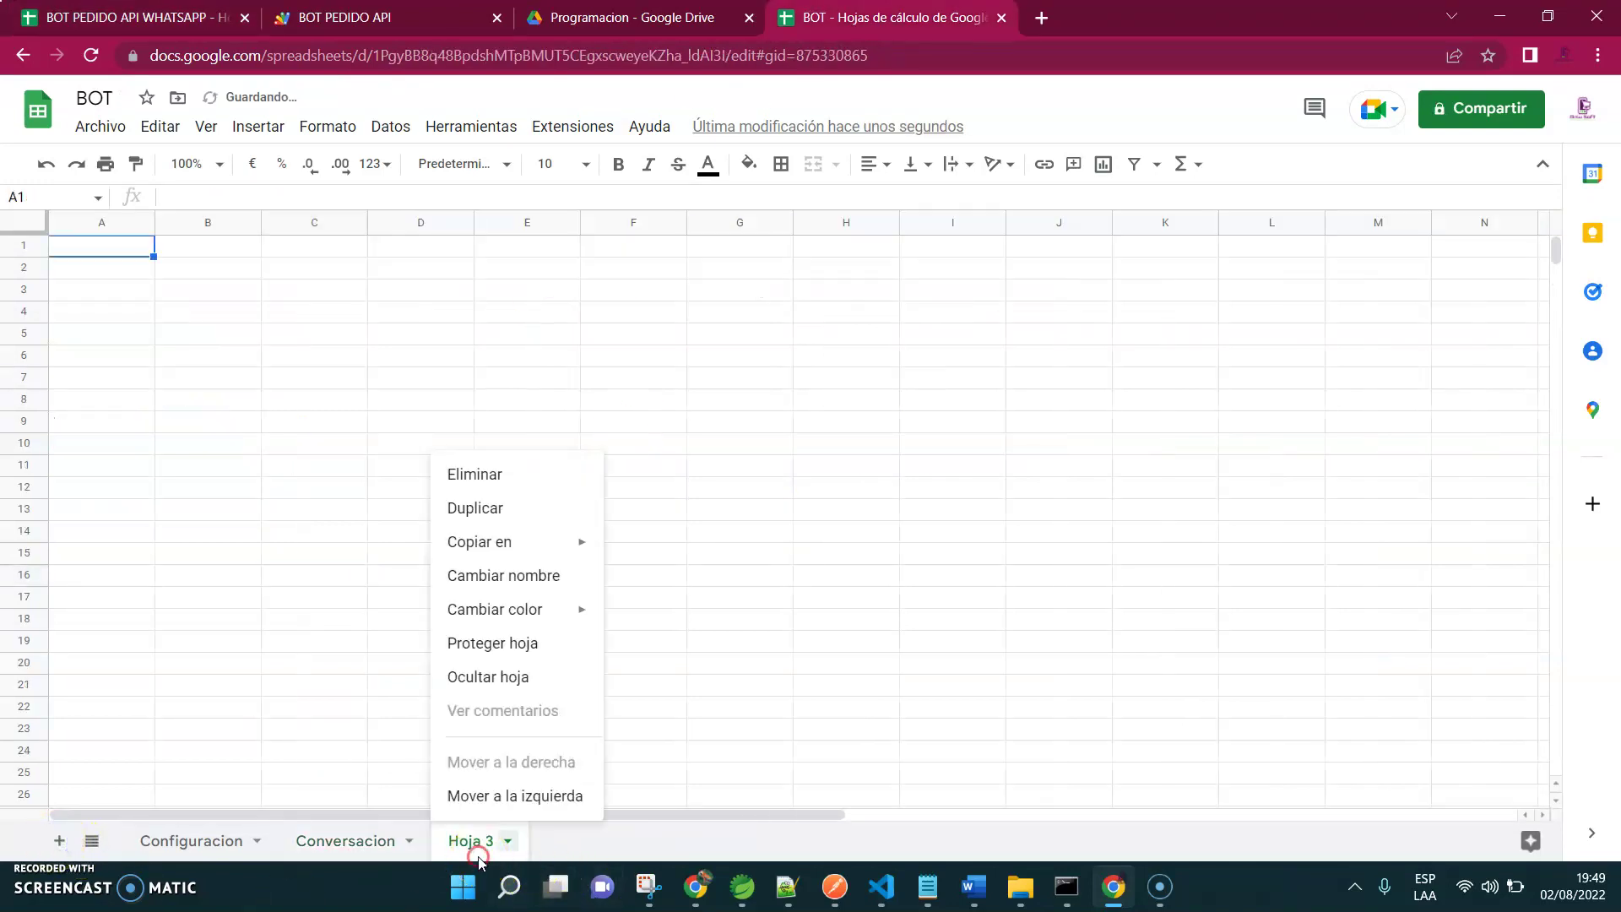
left_click(537, 581)
type("Pro")
key("Return")
key("ctrl+Tab")
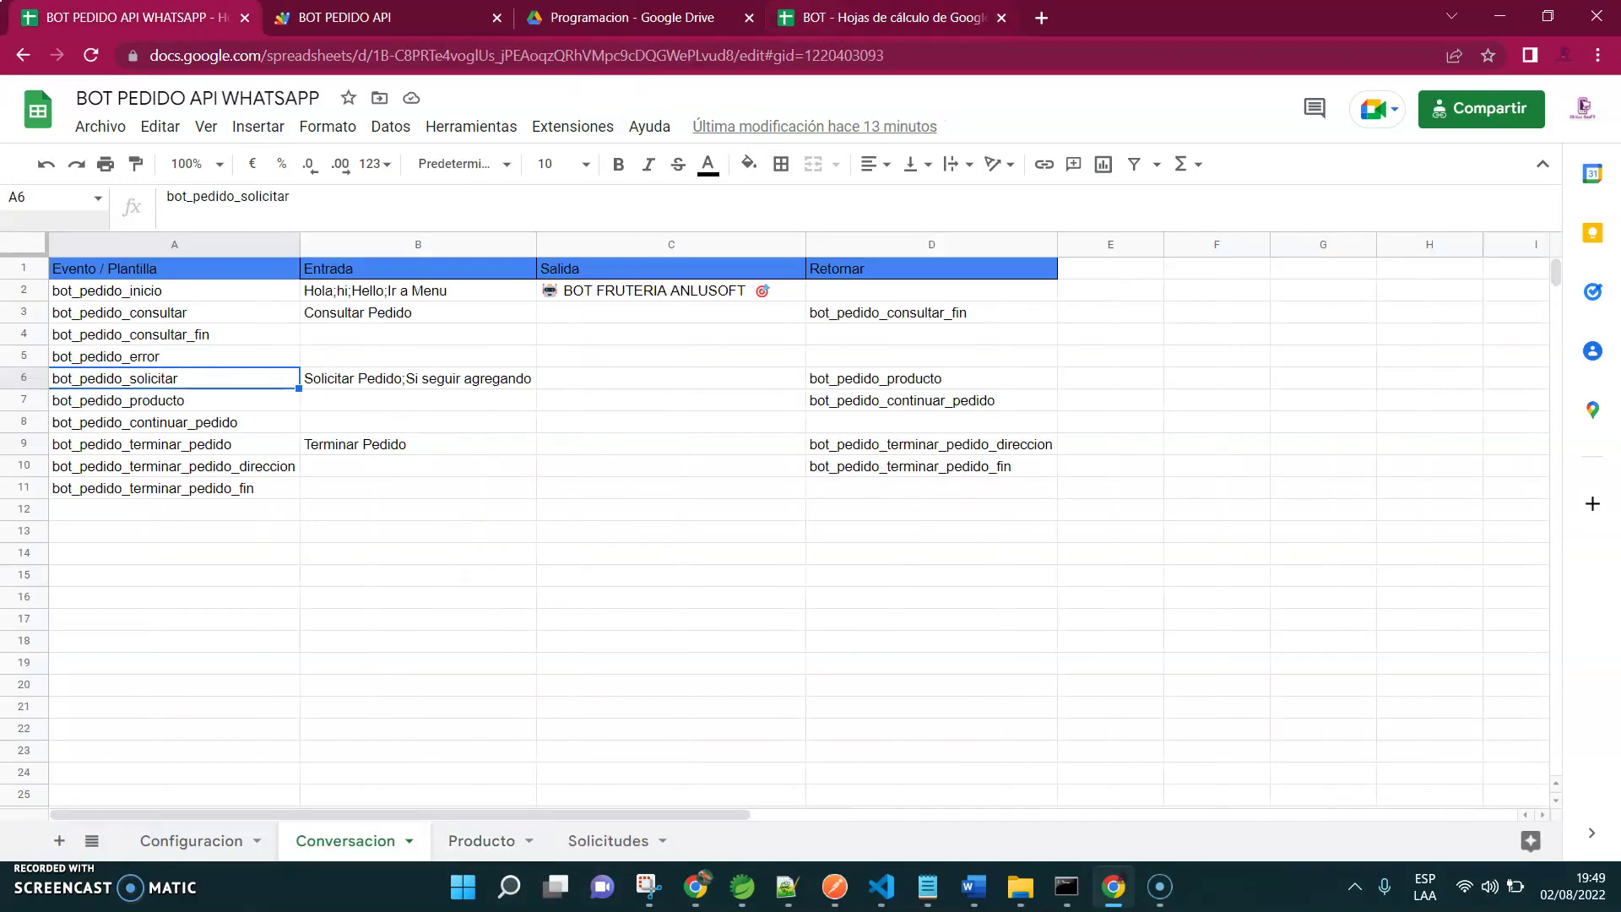
key("ctrl+shift+Tab")
Add a fourth sheet named Solicitudes, then go back to the original bot spreadsheet
left_click(59, 840)
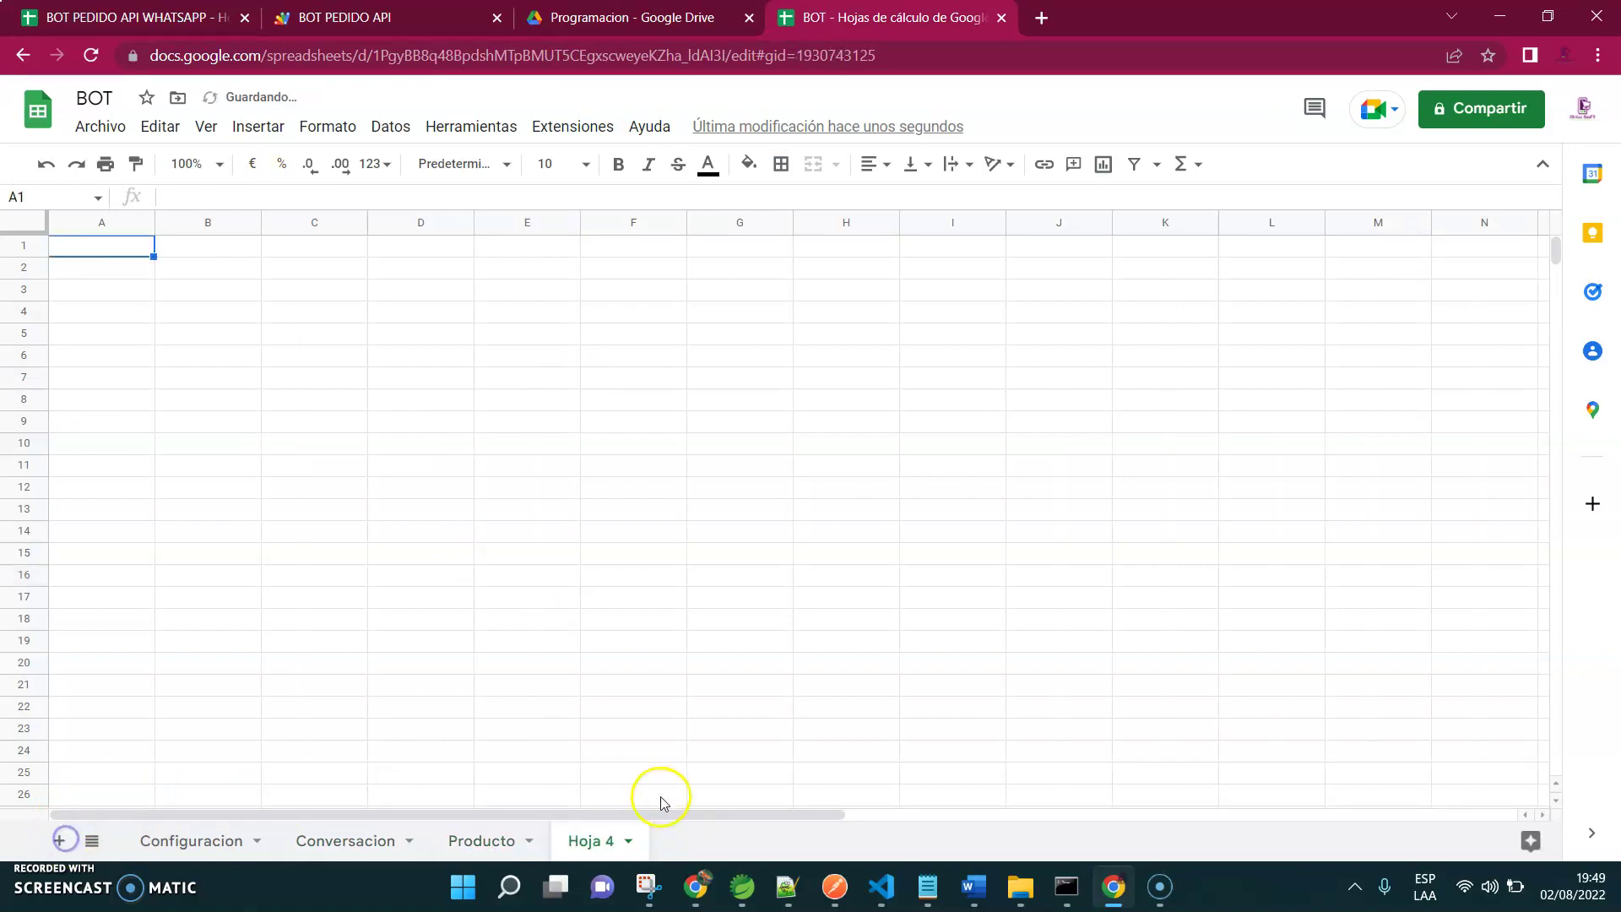
right_click(595, 840)
left_click(670, 581)
type("Sol")
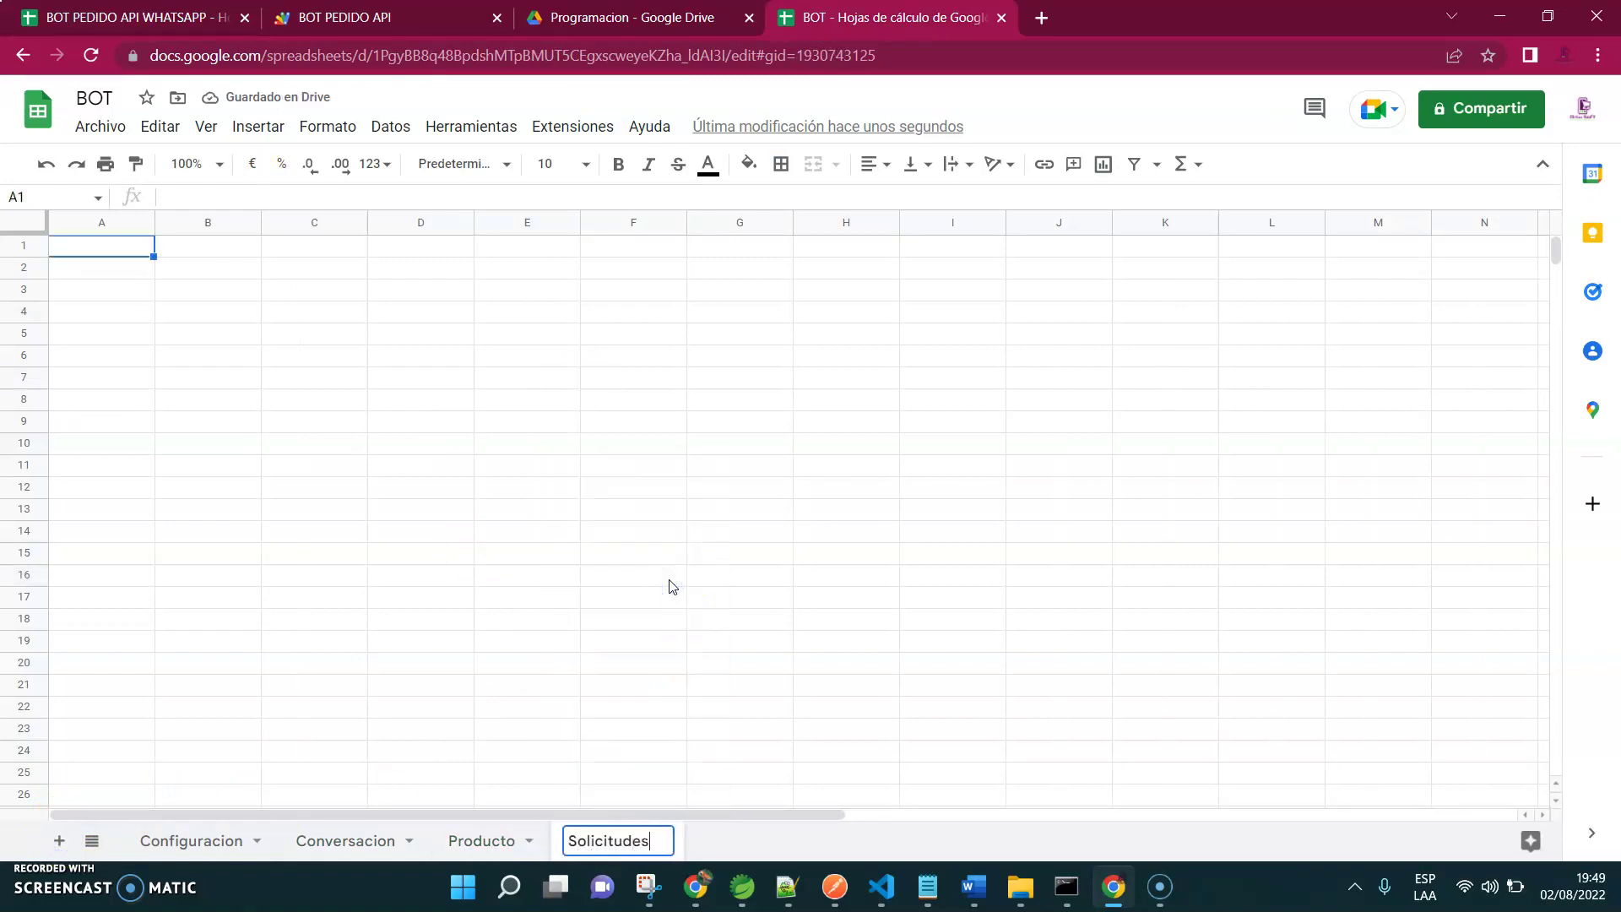
type("icitudes")
left_click(673, 586)
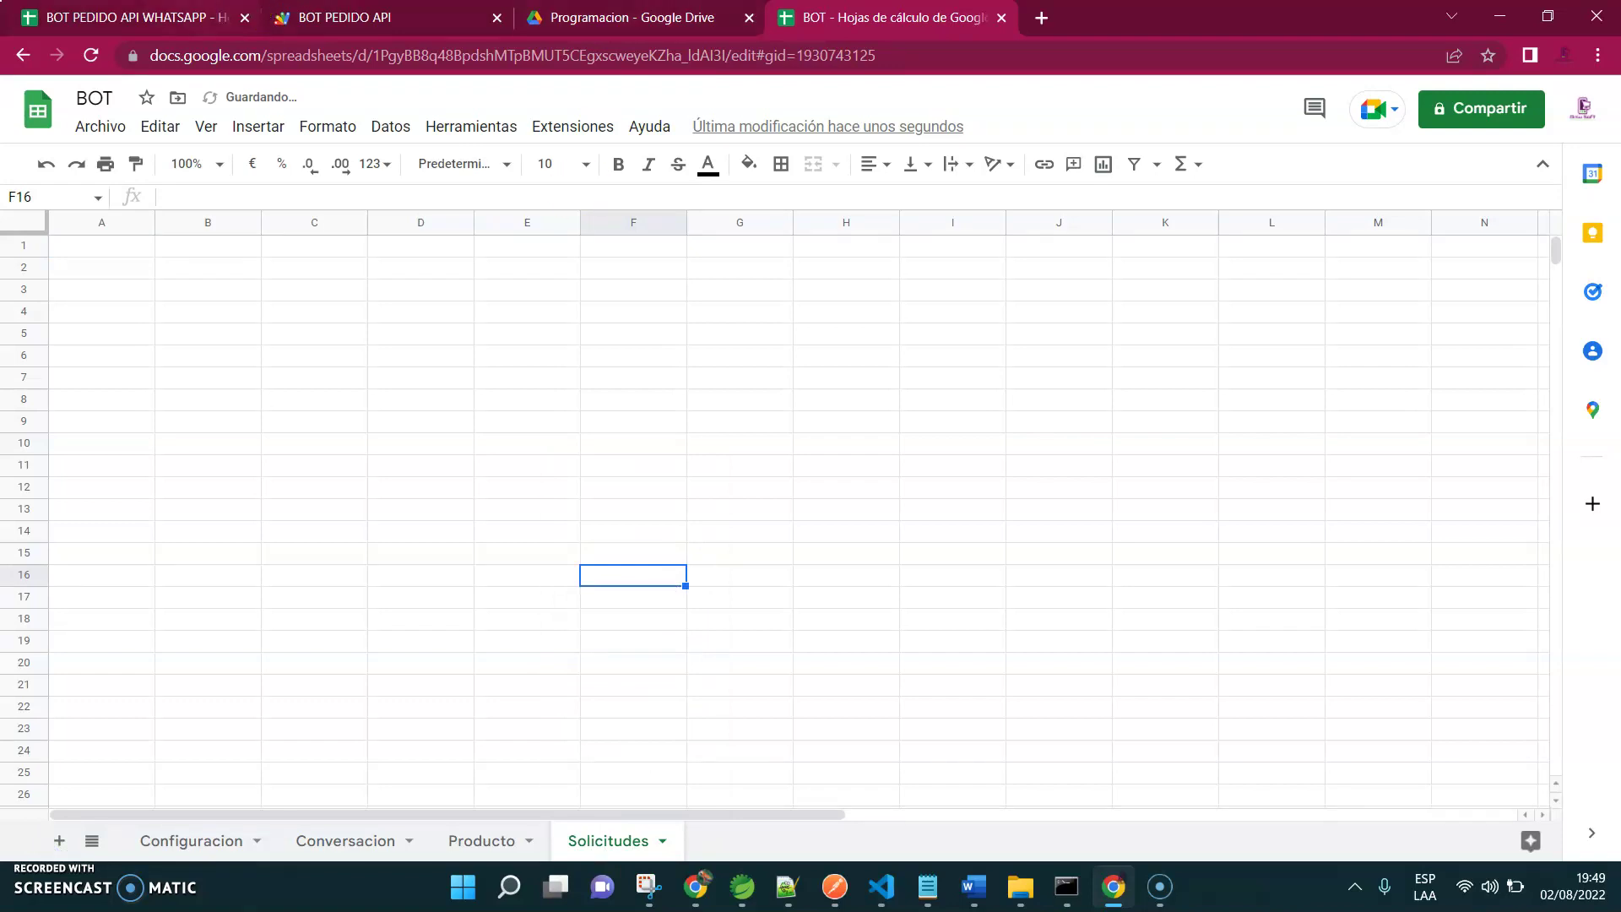
left_click(127, 17)
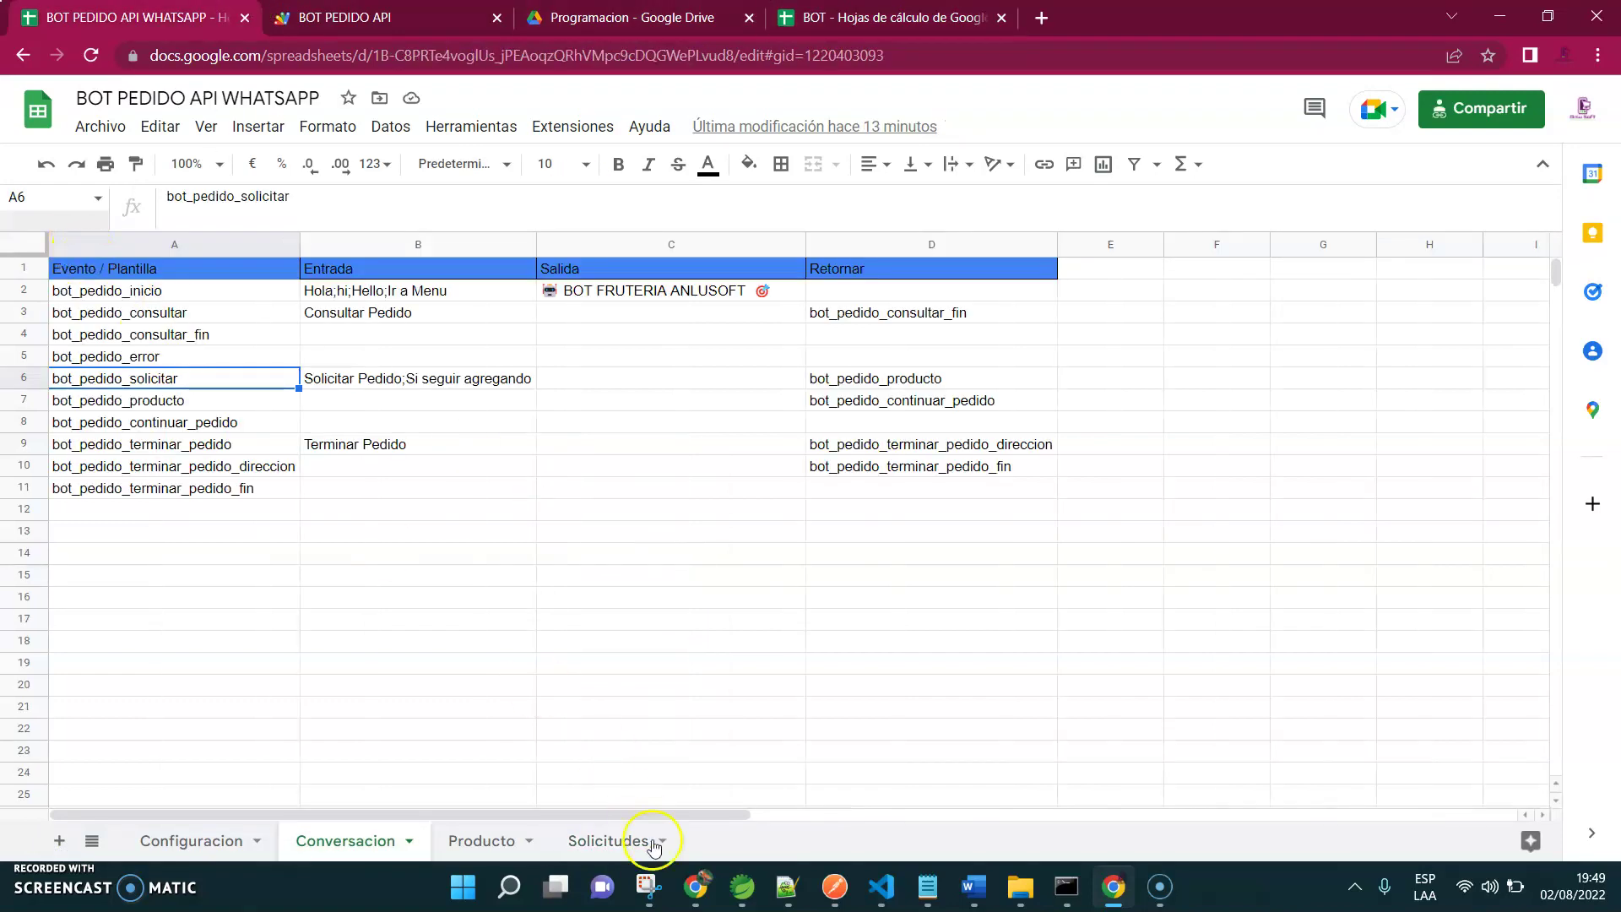
Copy the original Solicitudes header row A1:H1 into A1 of BOT's Solicitudes sheet
left_click(608, 840)
left_click(92, 269)
key("shift+Right")
key("shift+Right")
key("shift+Right")
key("shift+Right")
key("shift+Right")
key("shift+Right")
key("shift+Right")
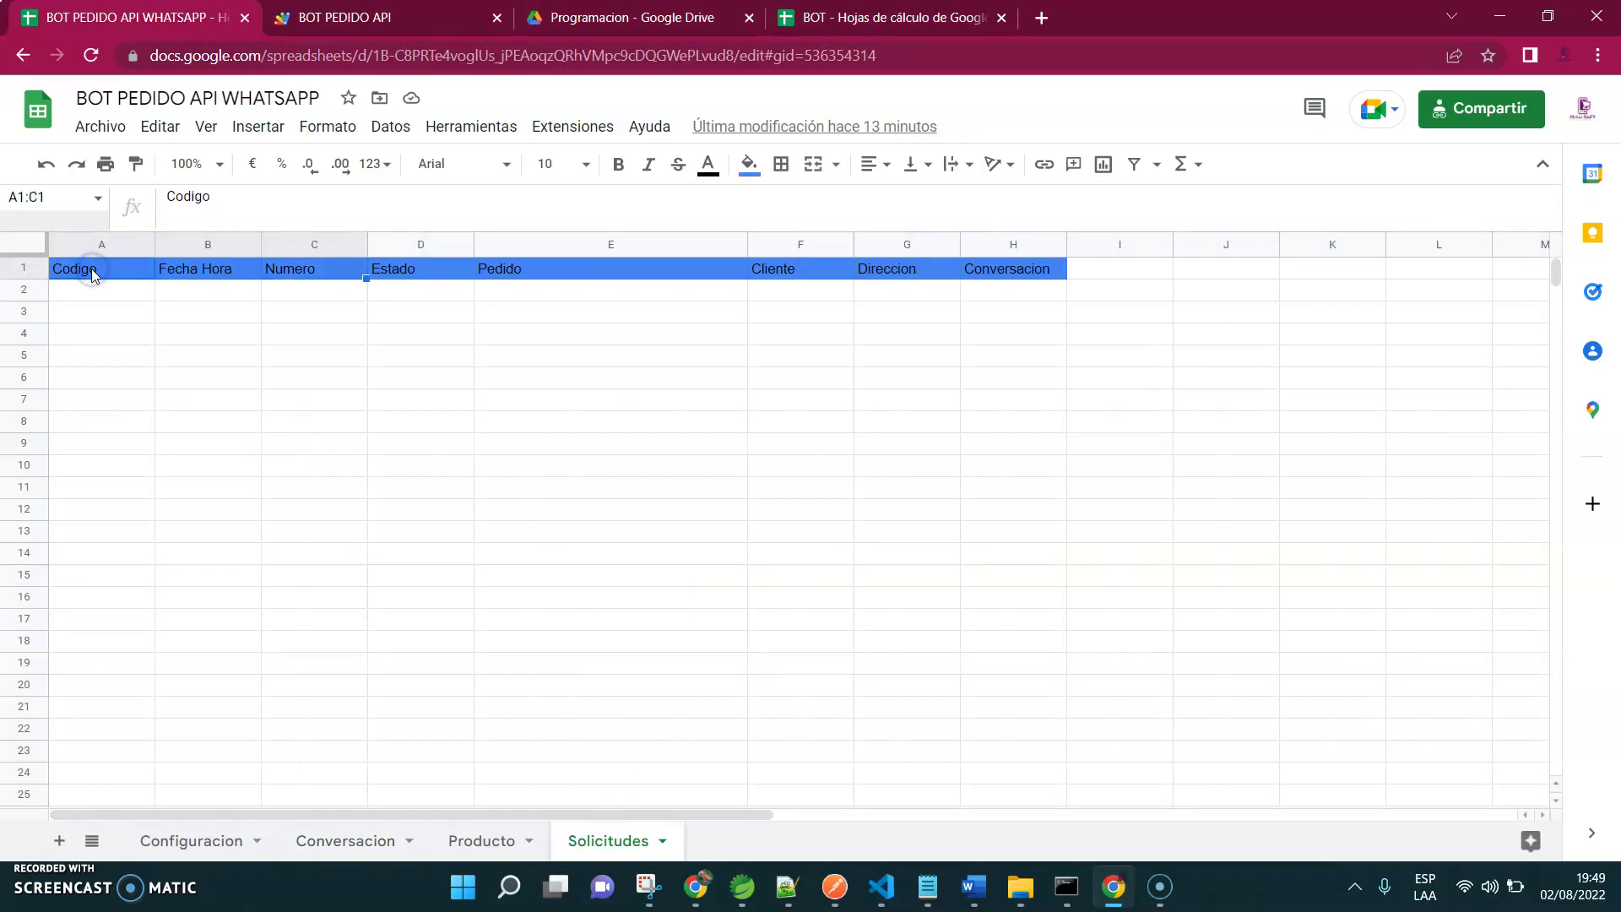
key("ctrl+c")
key("ctrl+4")
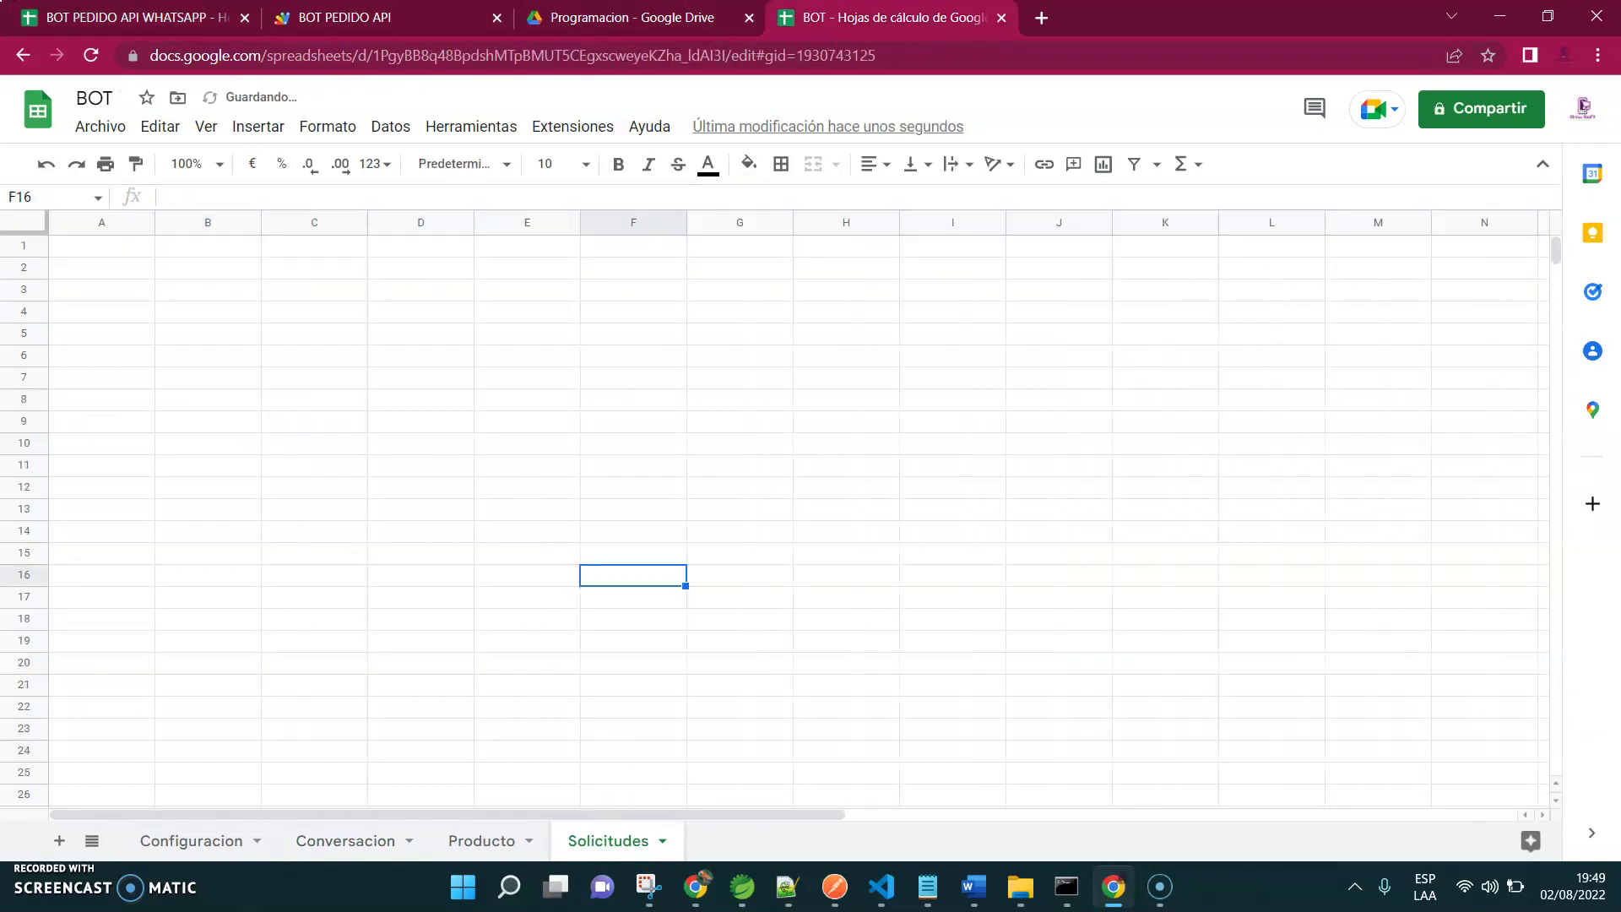
left_click(116, 249)
key("ctrl+v")
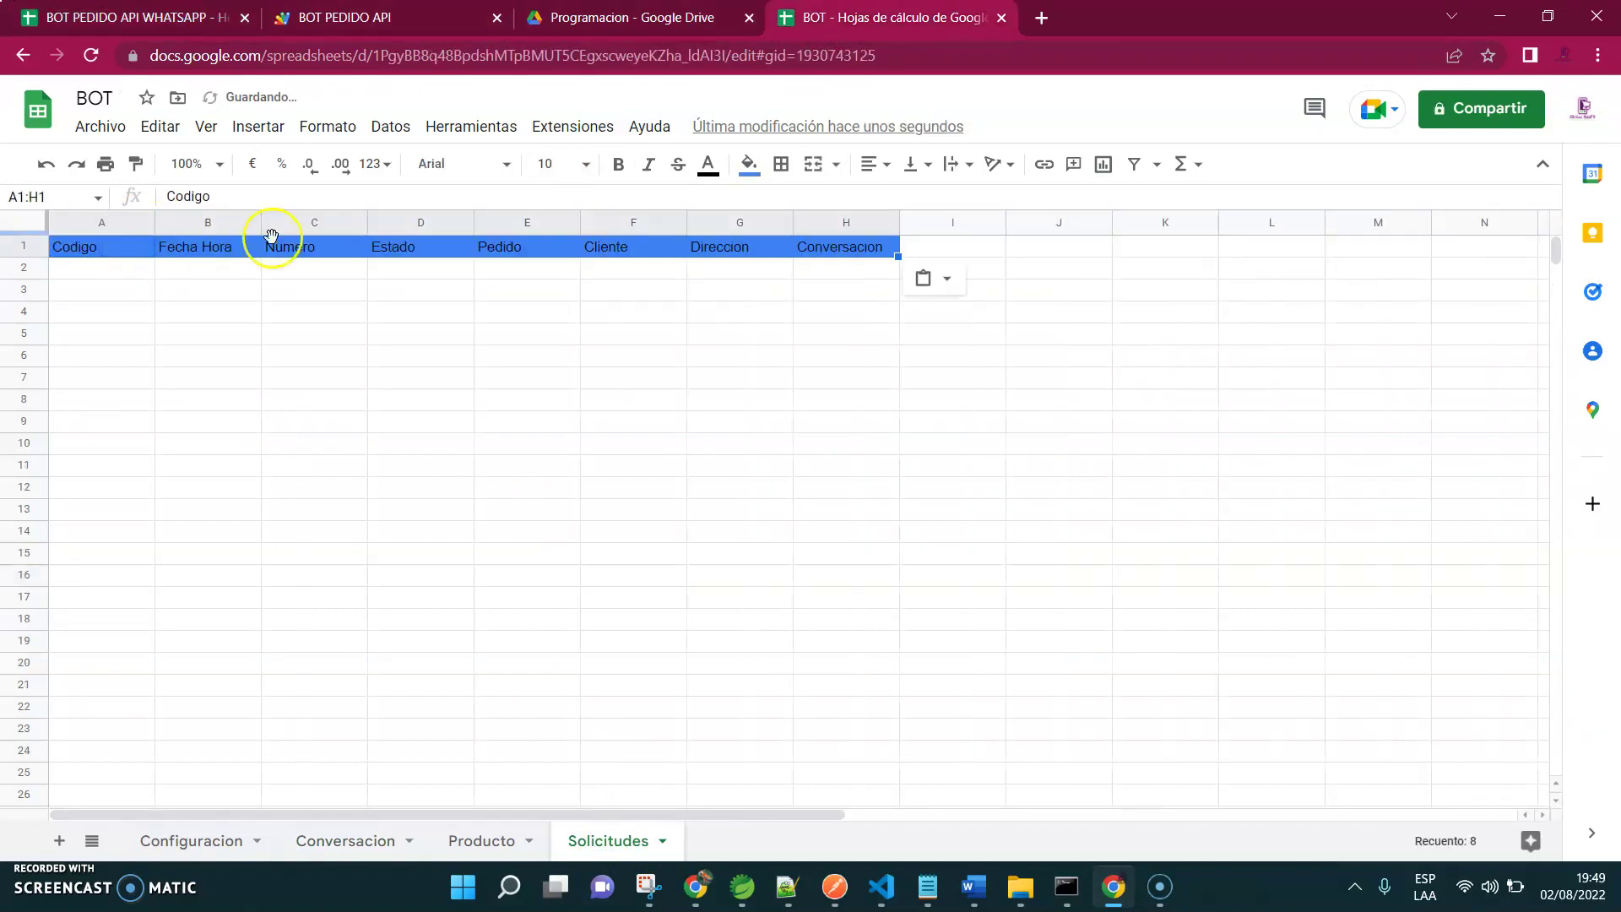
Copy the original Producto table A1:D5 into A1 of BOT's Producto sheet
left_click(165, 10)
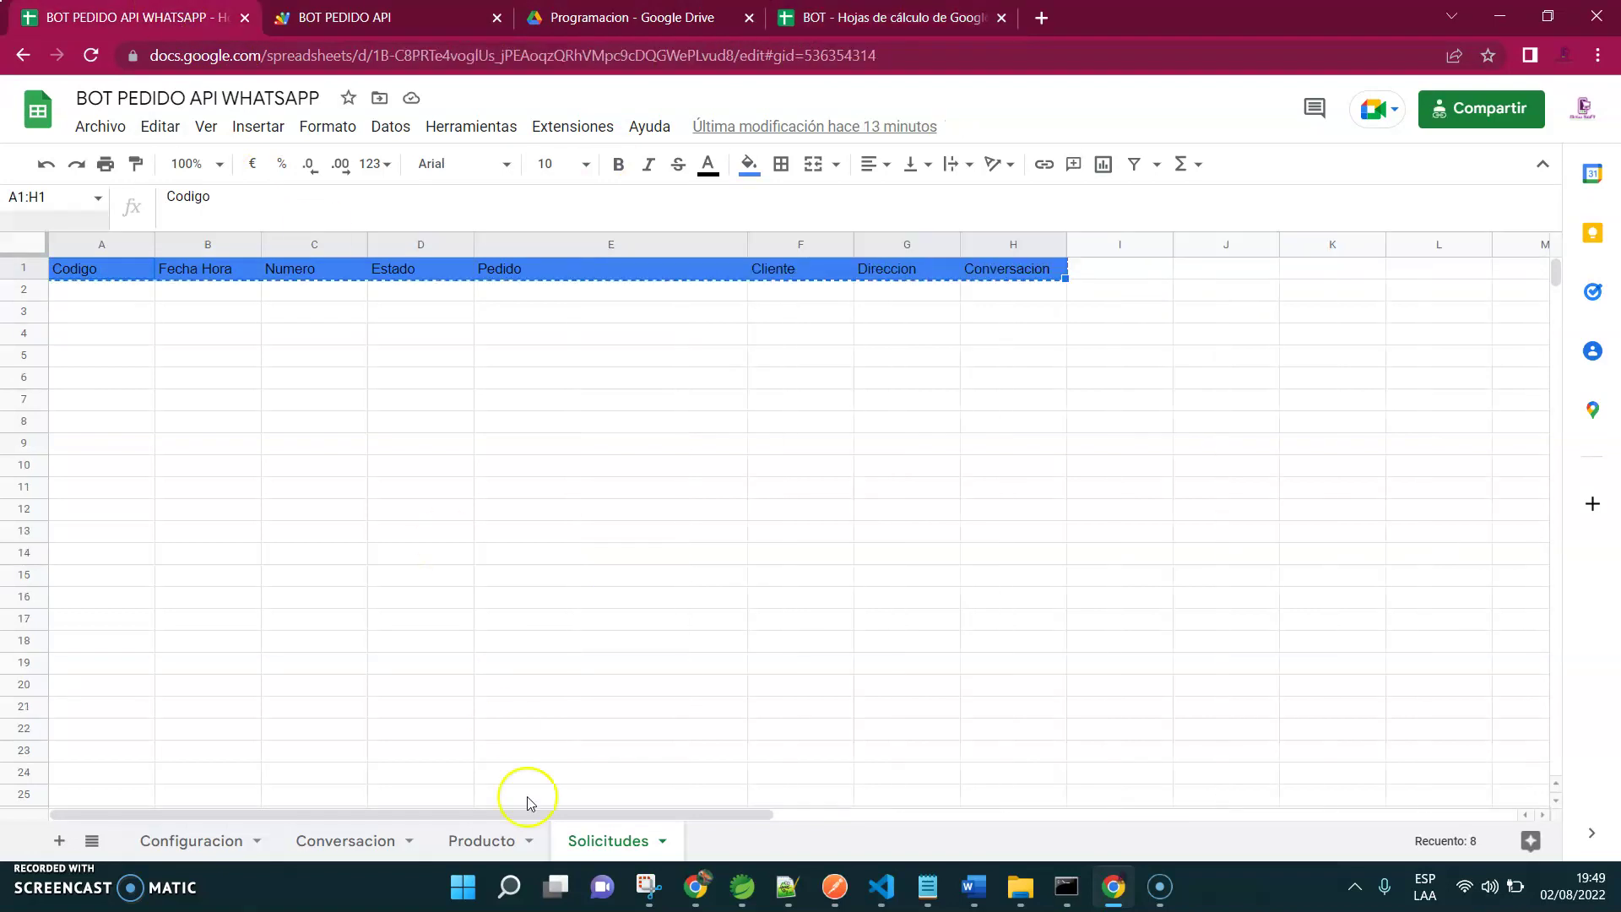
left_click(484, 840)
left_click_drag(105, 264, 419, 372)
key("ctrl+c")
key("ctrl+shift+Tab")
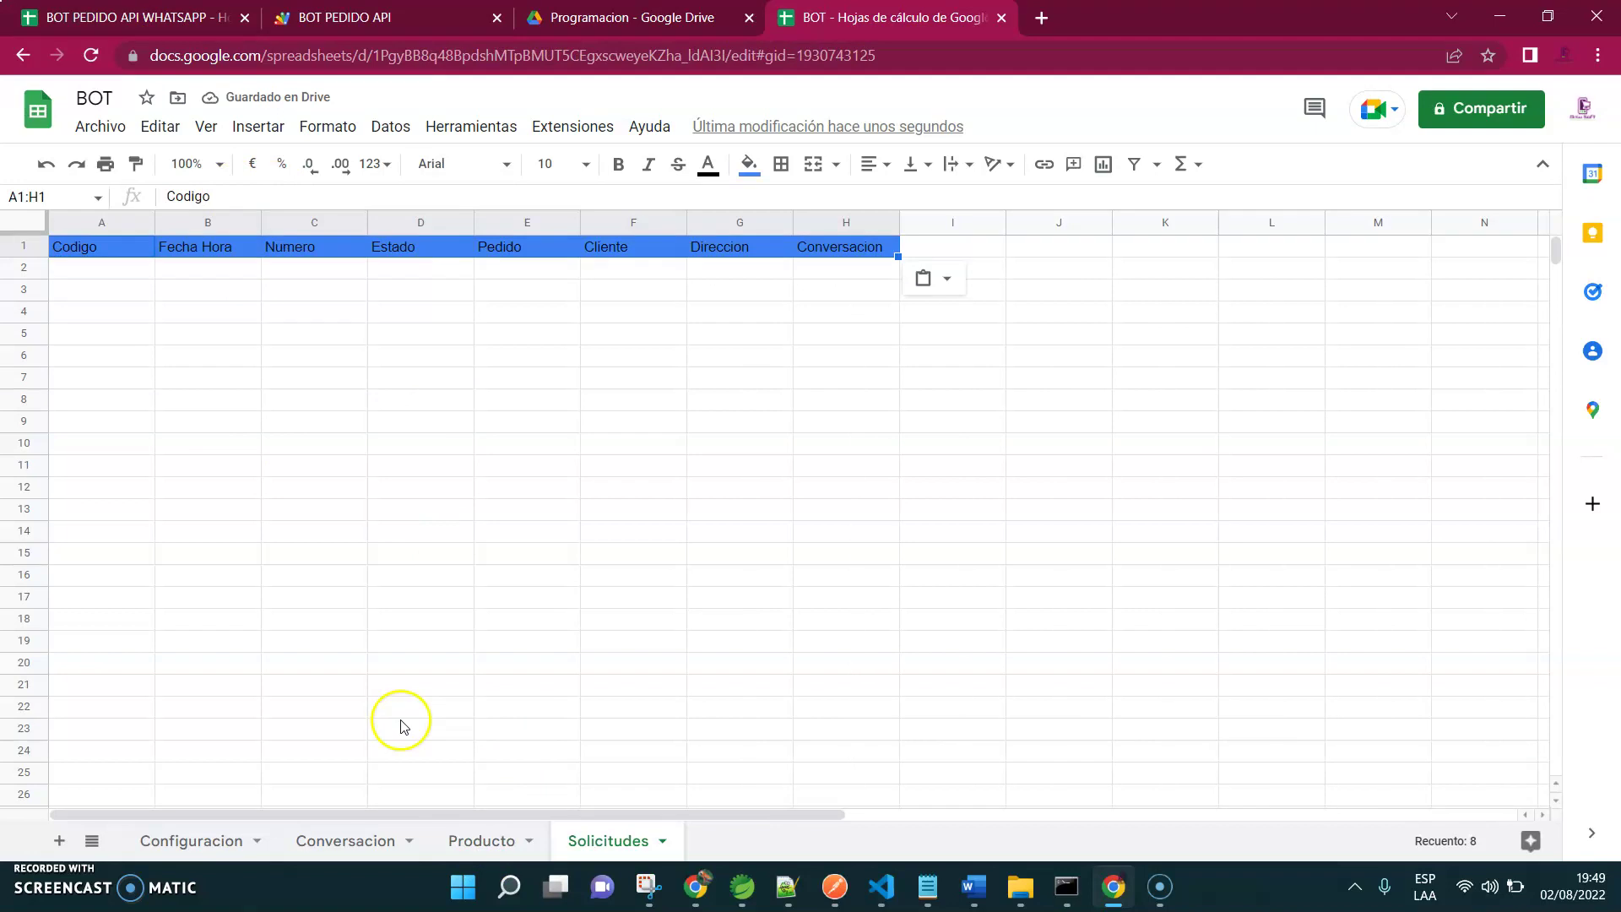
left_click(468, 839)
left_click(98, 246)
key("ctrl+v")
key("Down")
key("Down")
key("Down")
key("Down")
key("Down")
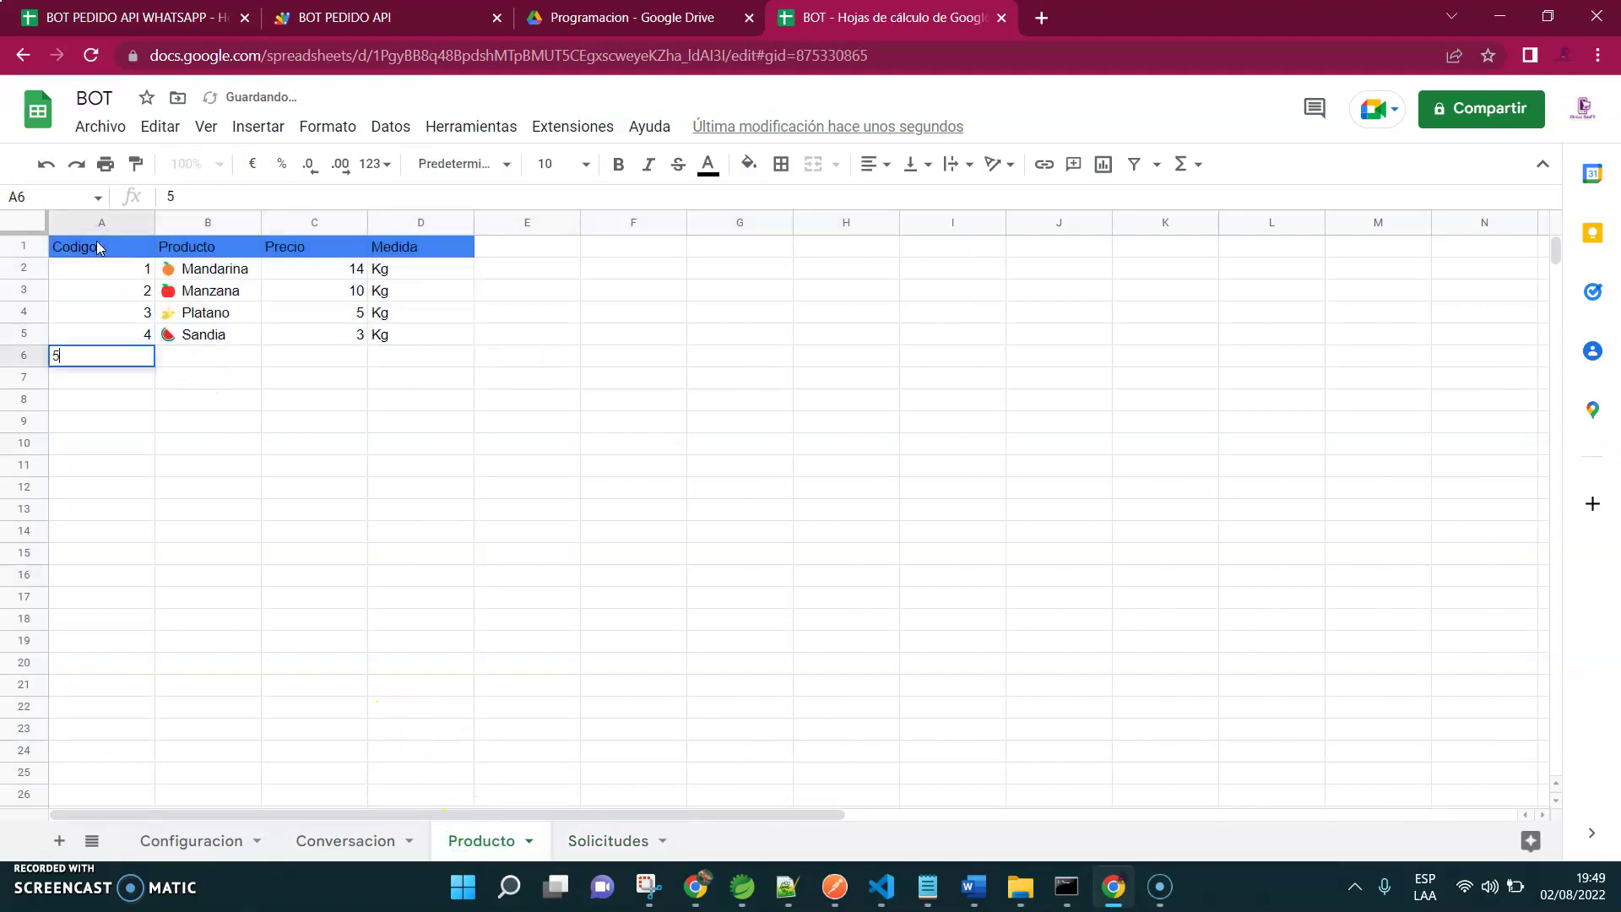
Add row 6: code 5, Melon, price 3, Kg, correcting the product name's spelling
key("Tab")
type("Melo")
key("Tab")
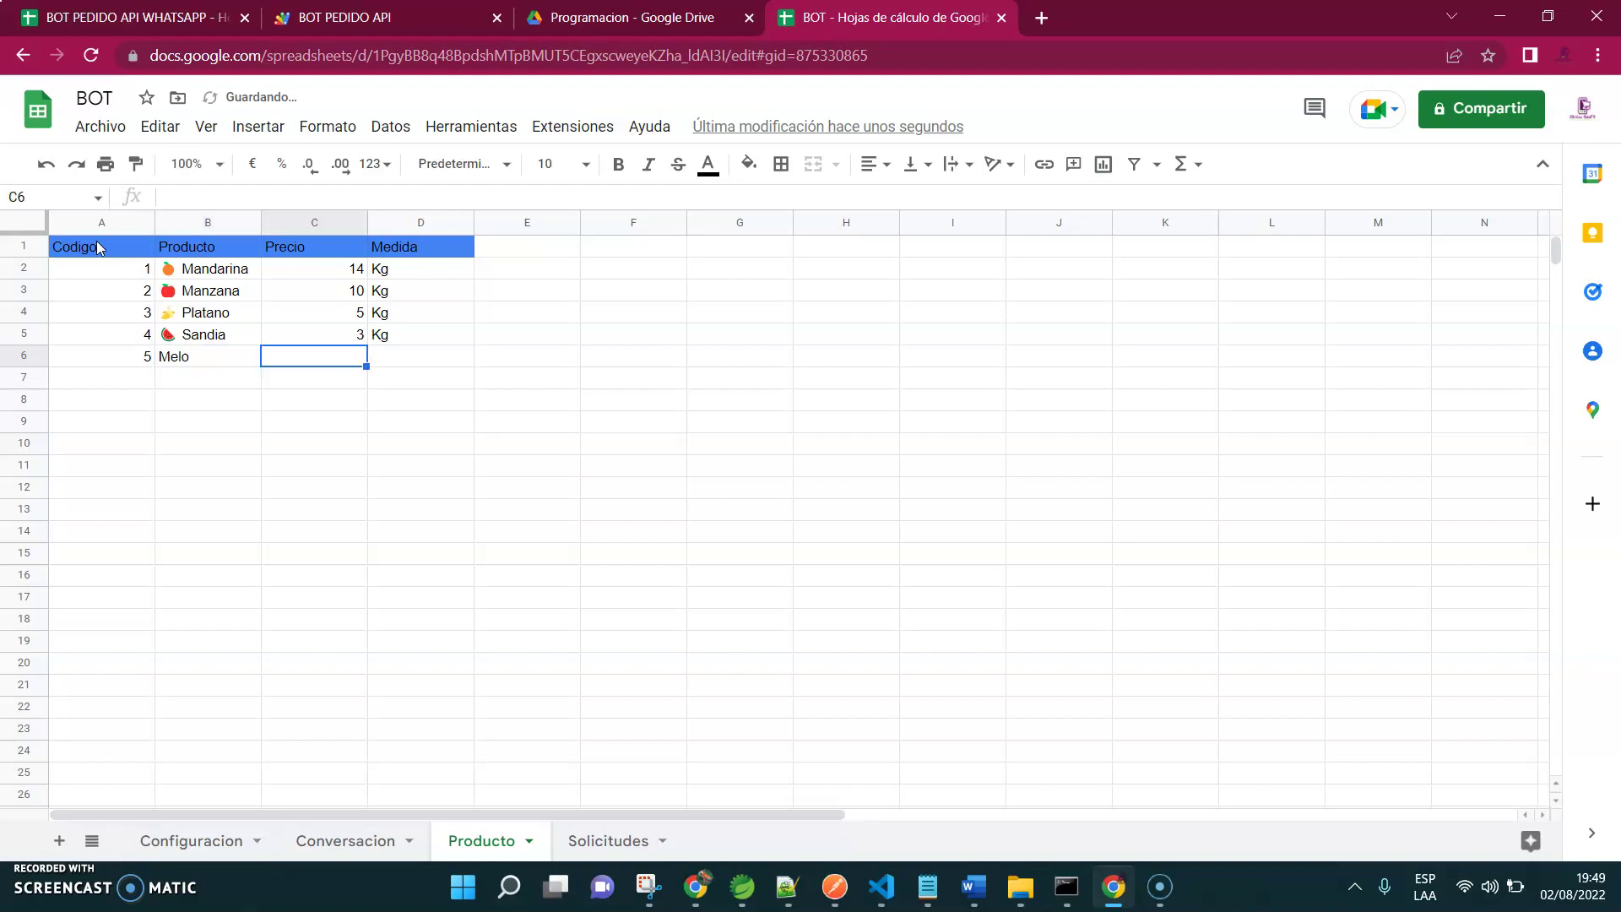
type("3")
key("Tab")
type("Kg")
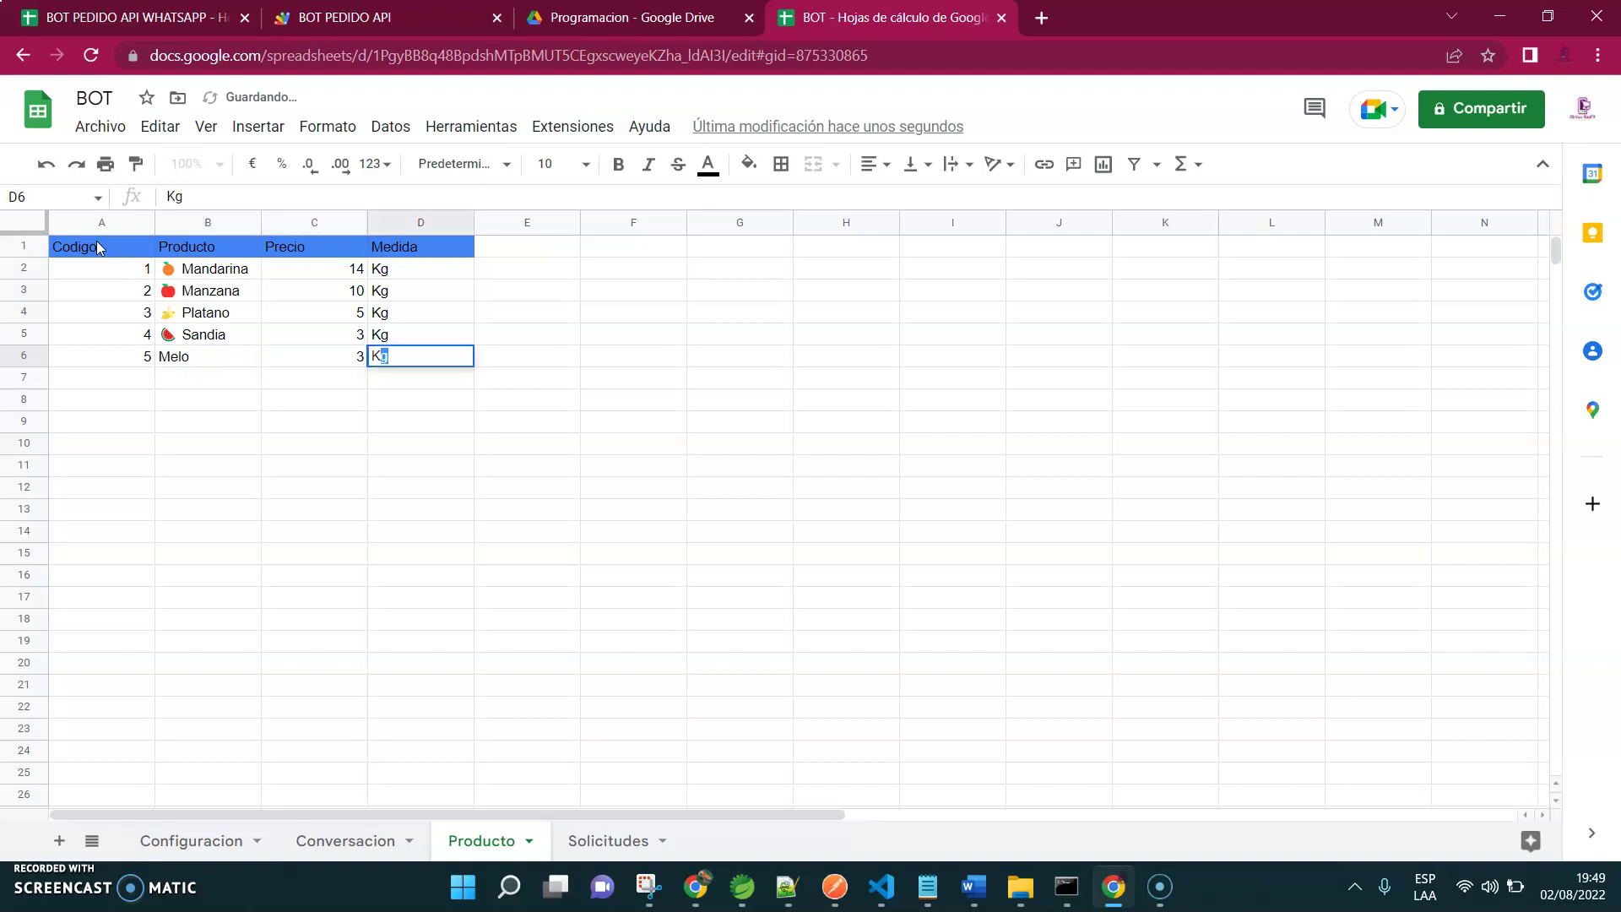
key("Tab")
left_click(187, 355)
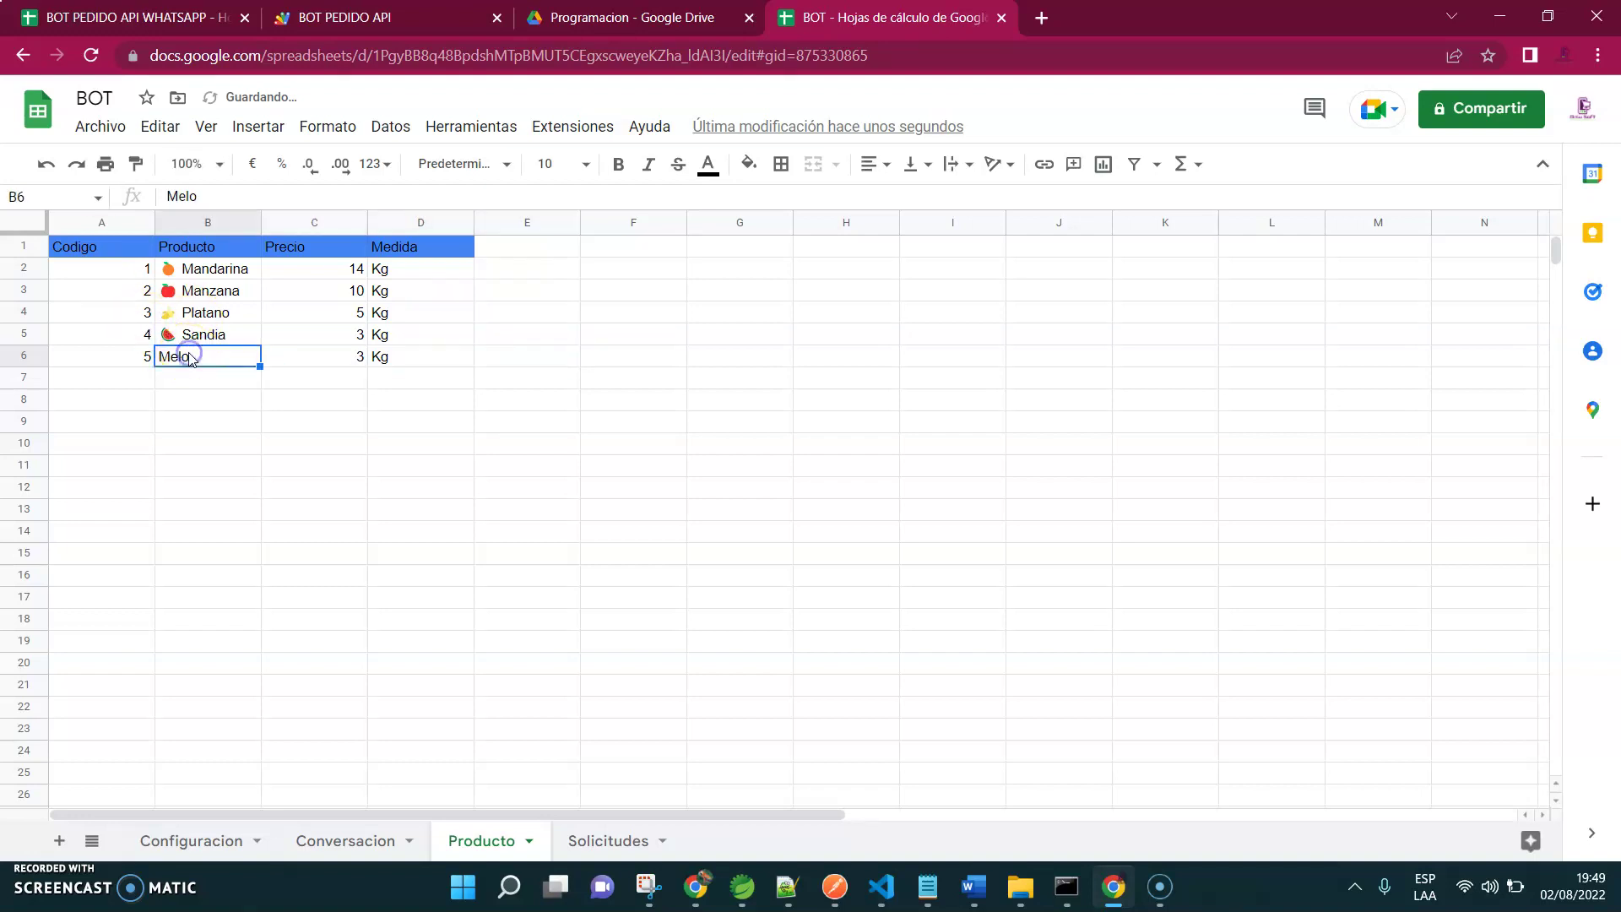
left_click(209, 197)
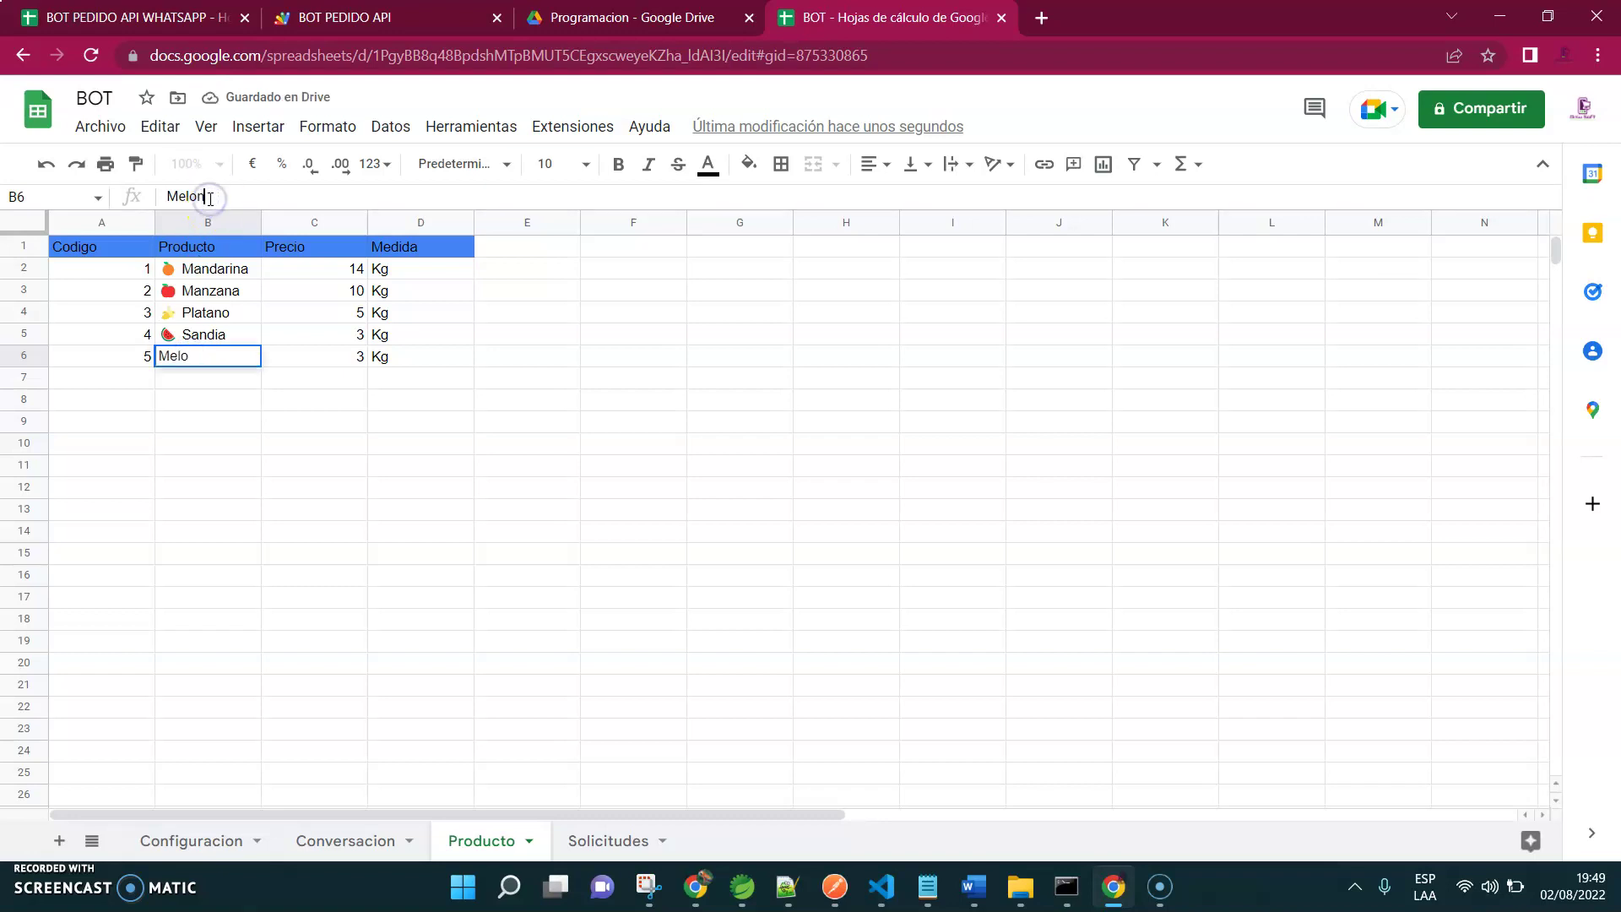
left_click(188, 393)
Add row 7: code 6, Pera, price 1, Kg, then return to the original spreadsheet
left_click(180, 378)
type("Pera")
key("Left")
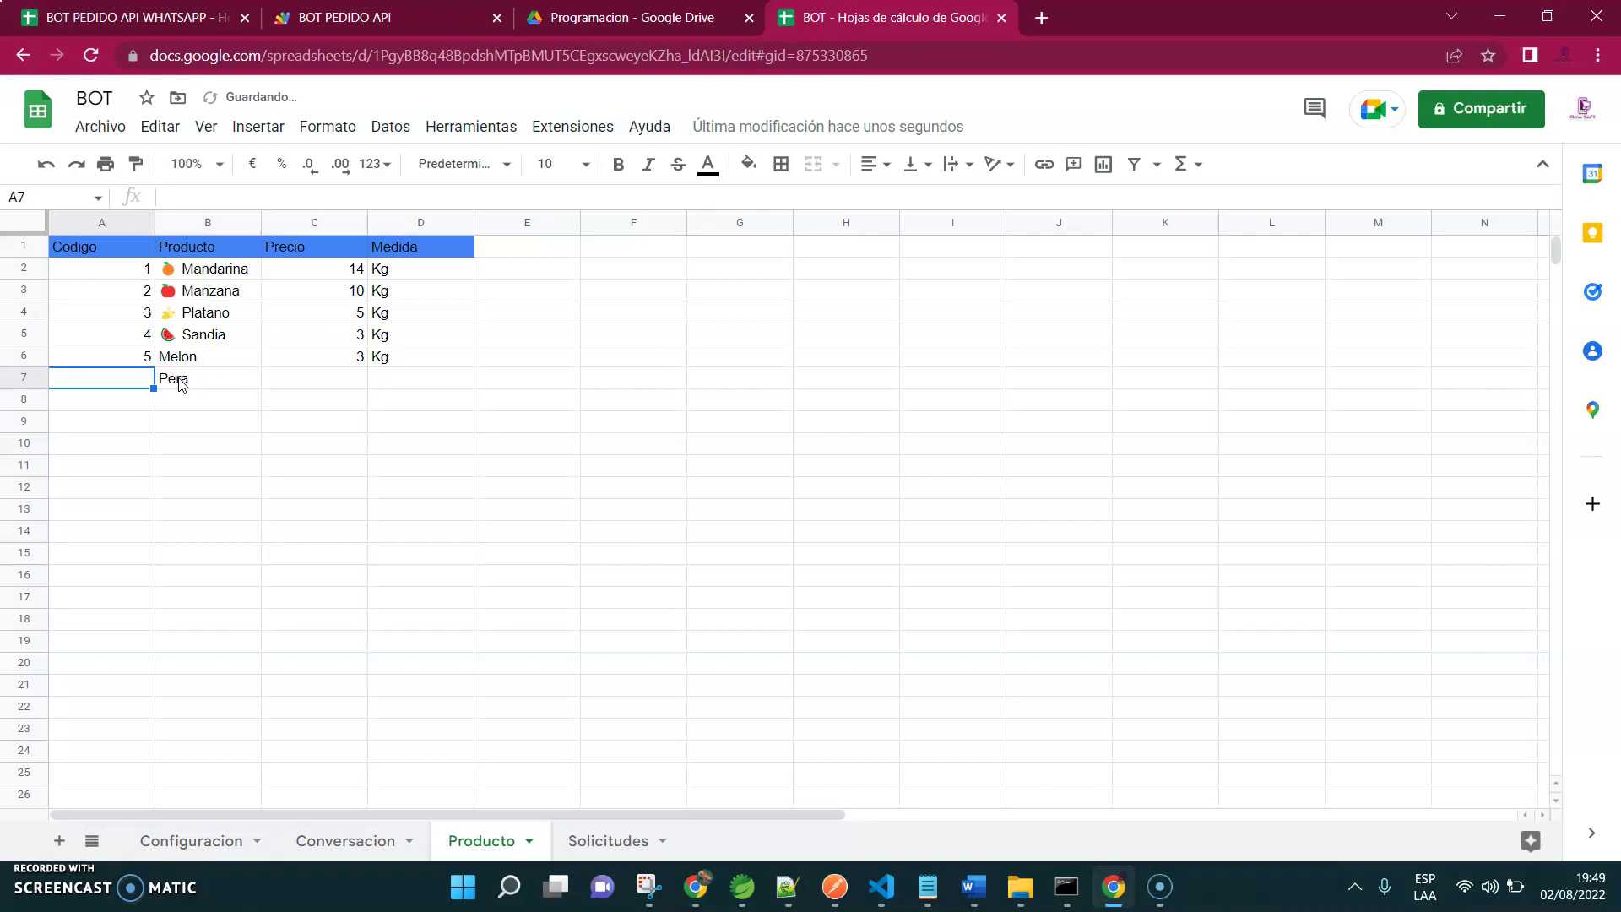
type("6")
key("Right")
key("Right")
type("1")
key("Right")
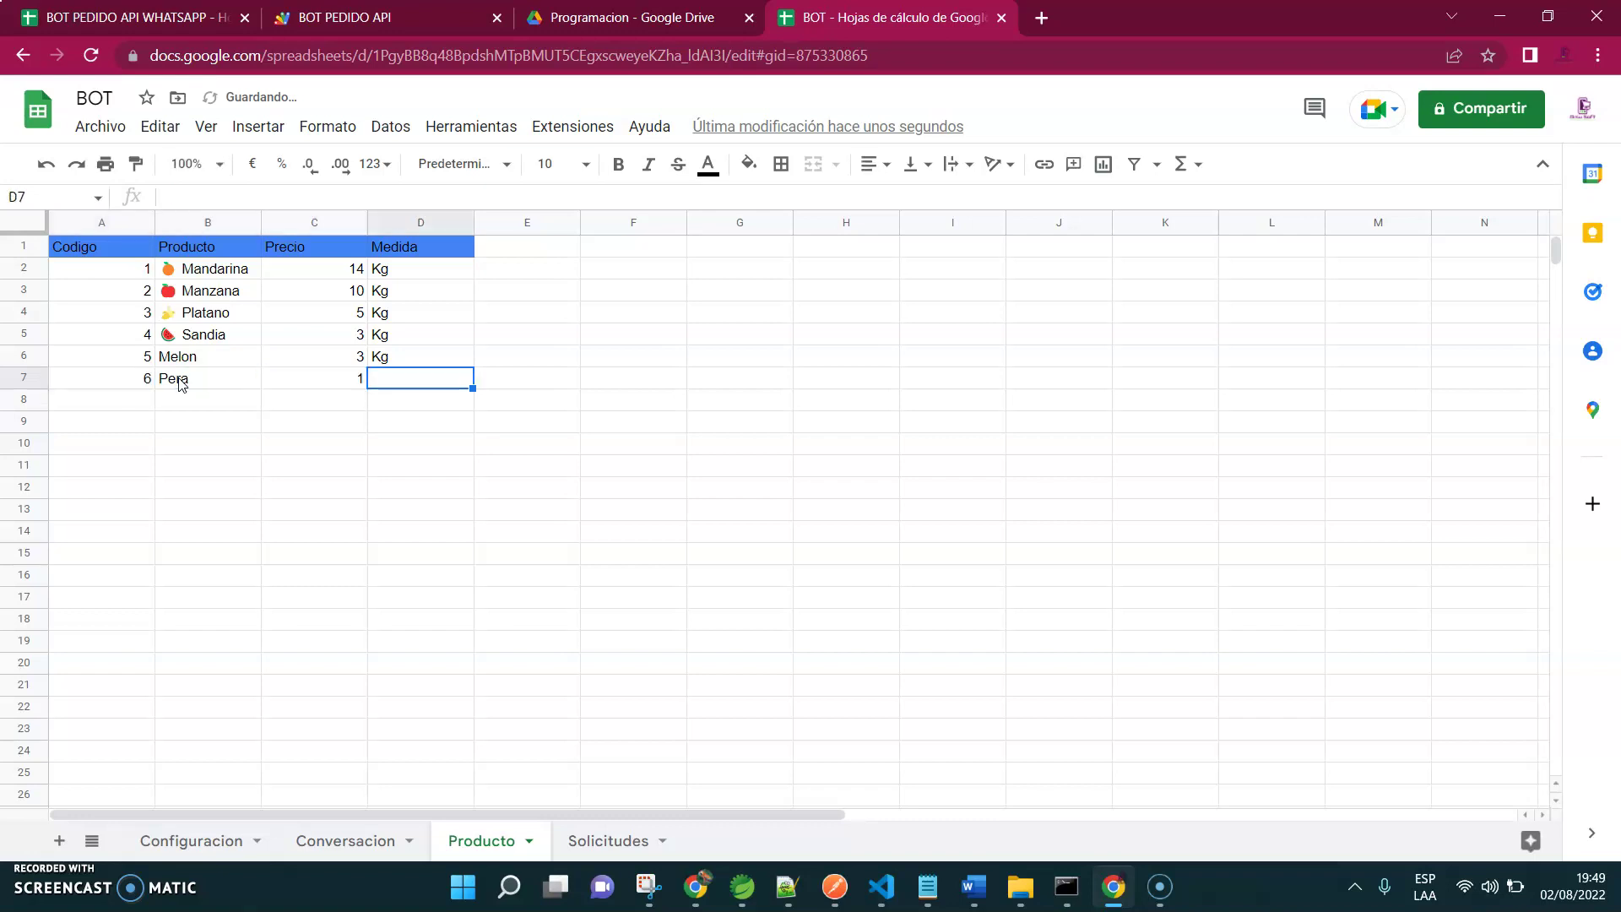
left_click(189, 533)
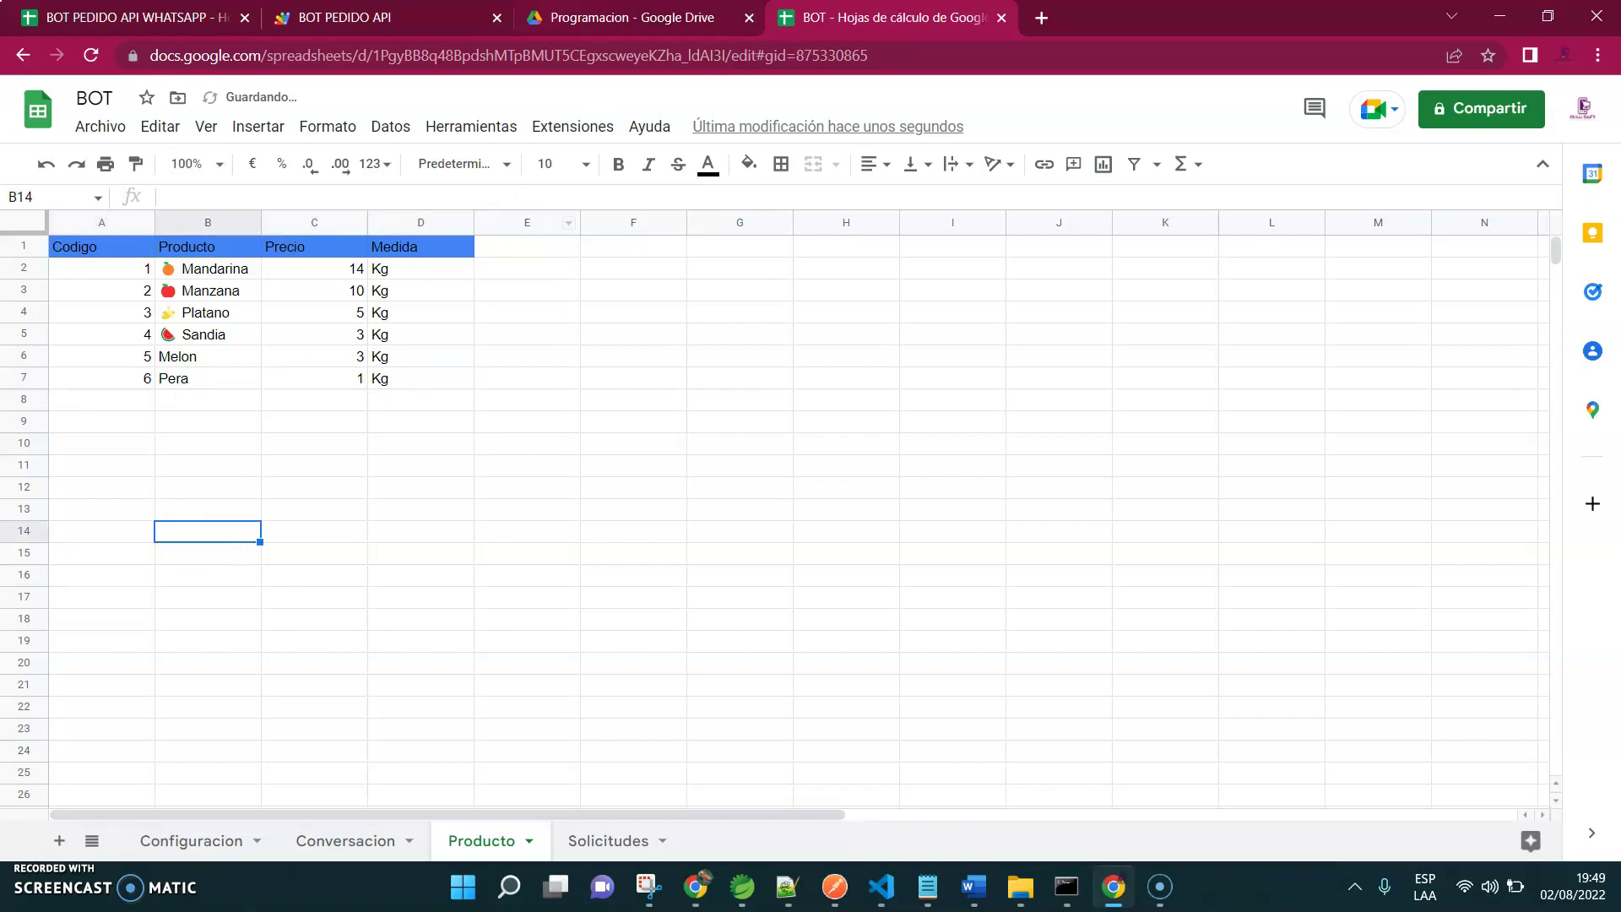
key("ctrl+Tab")
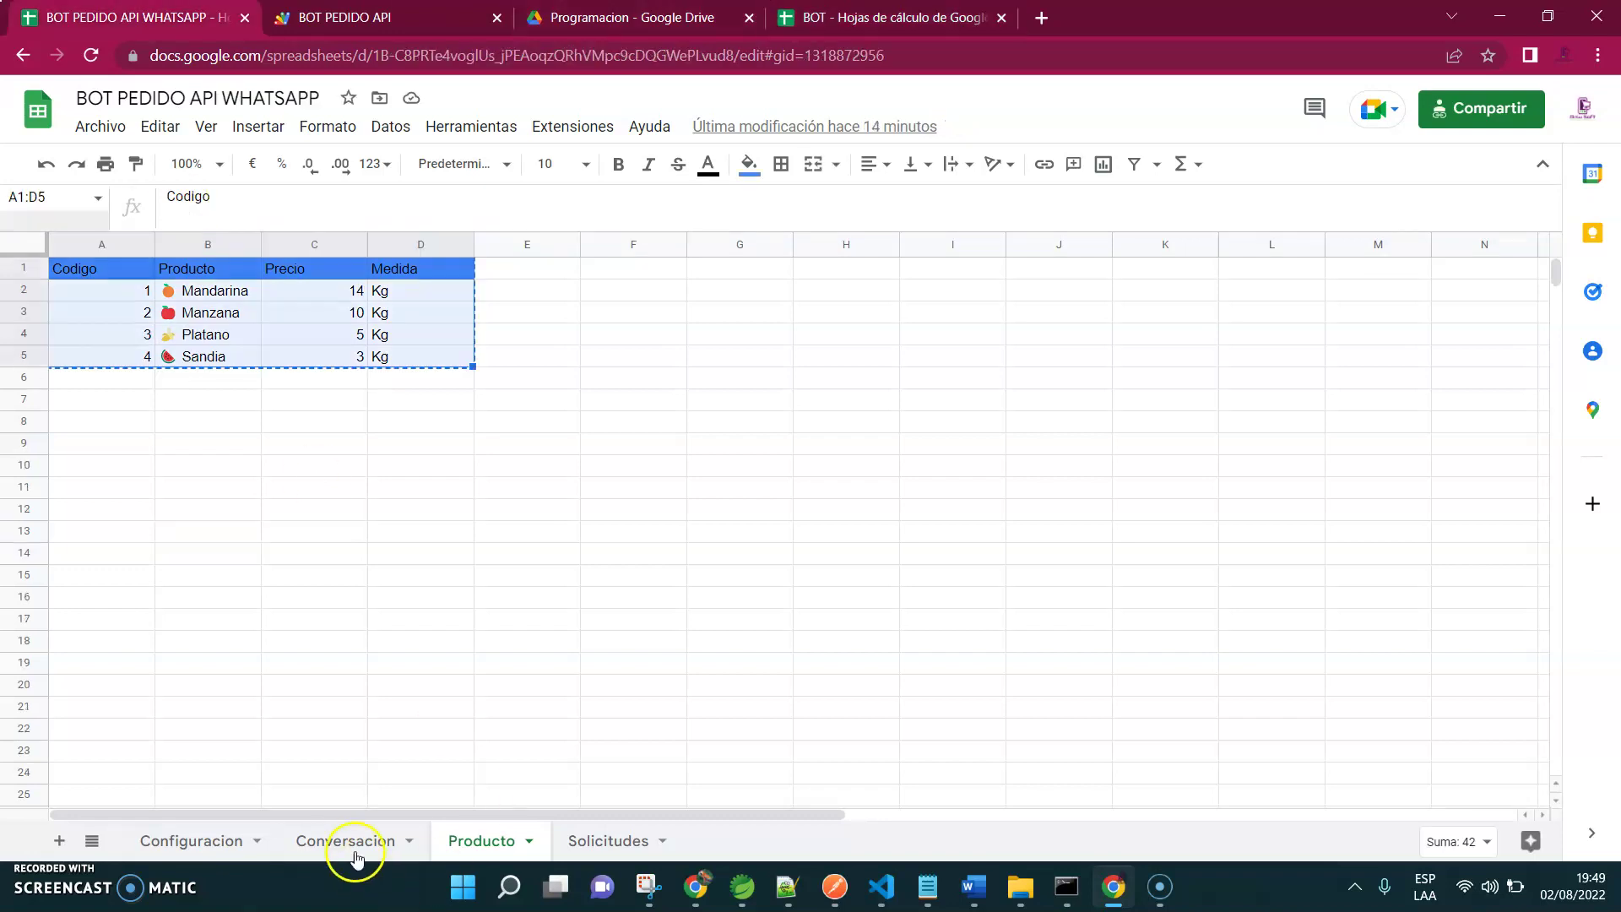
Select the bot event table A1:D11 on the original file's Conversacion sheet
left_click(354, 855)
left_click_drag(136, 269, 910, 500)
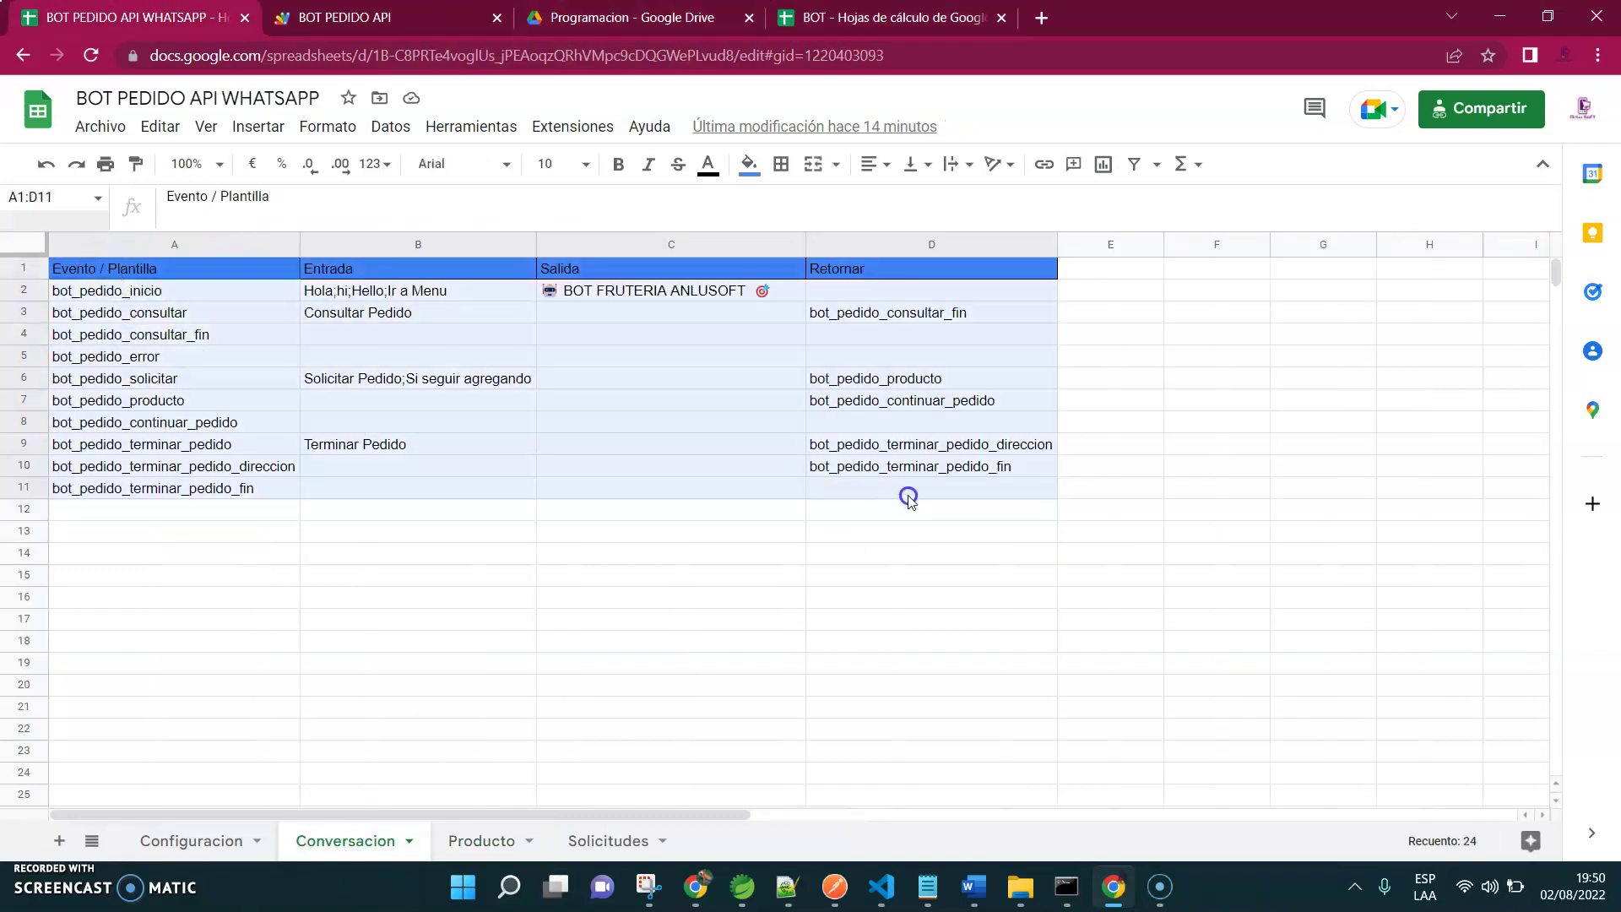
left_click(245, 552)
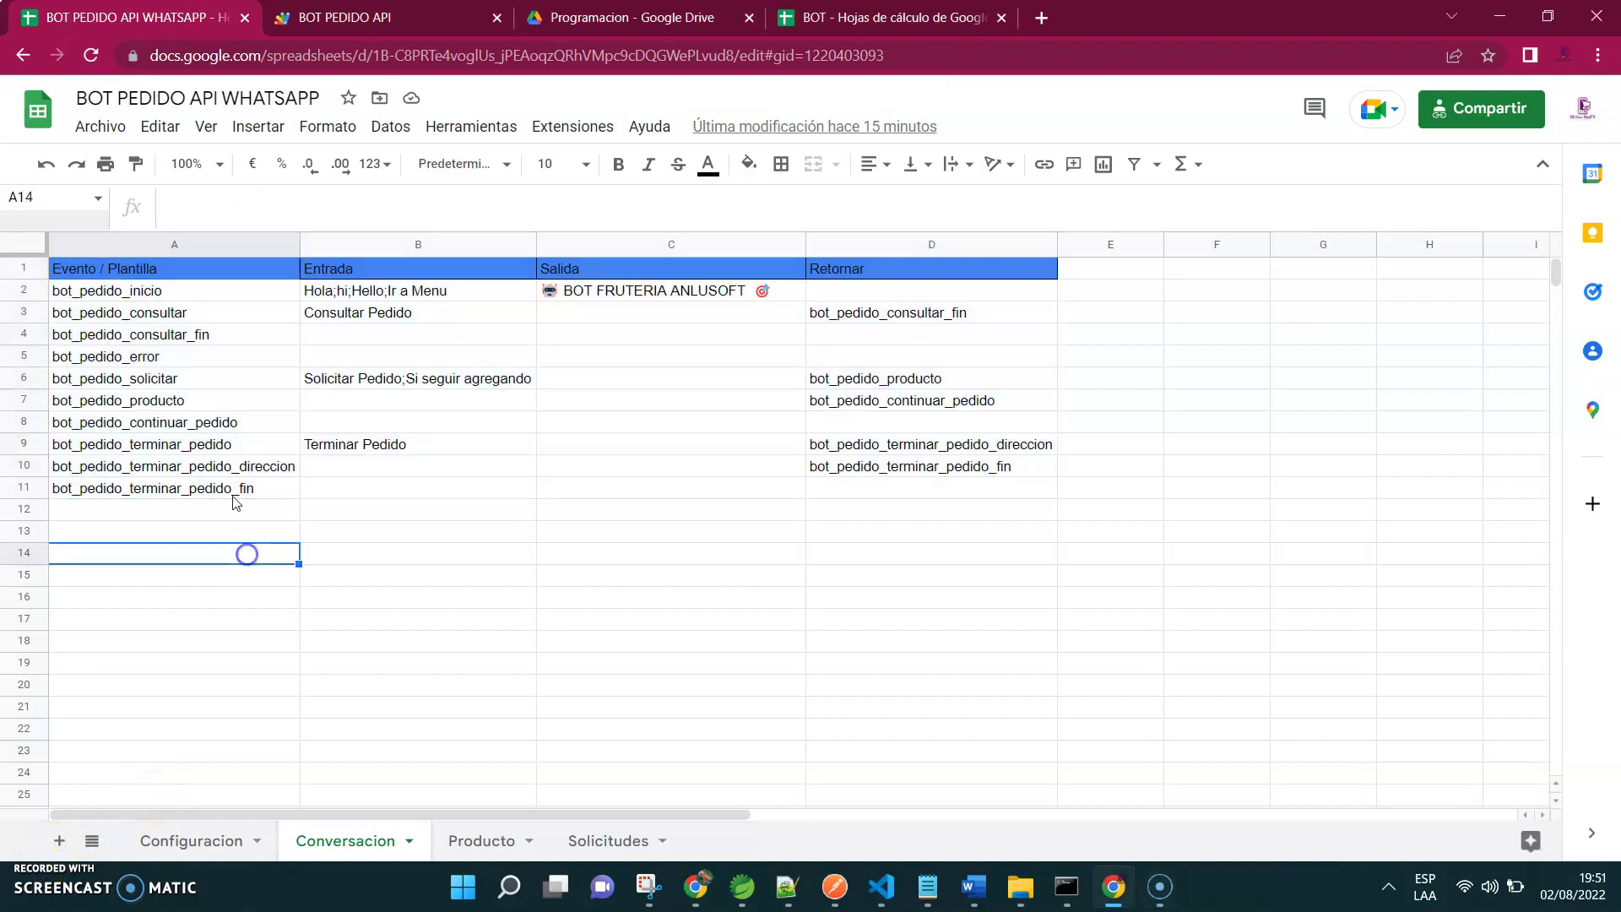
left_click_drag(126, 268, 938, 466)
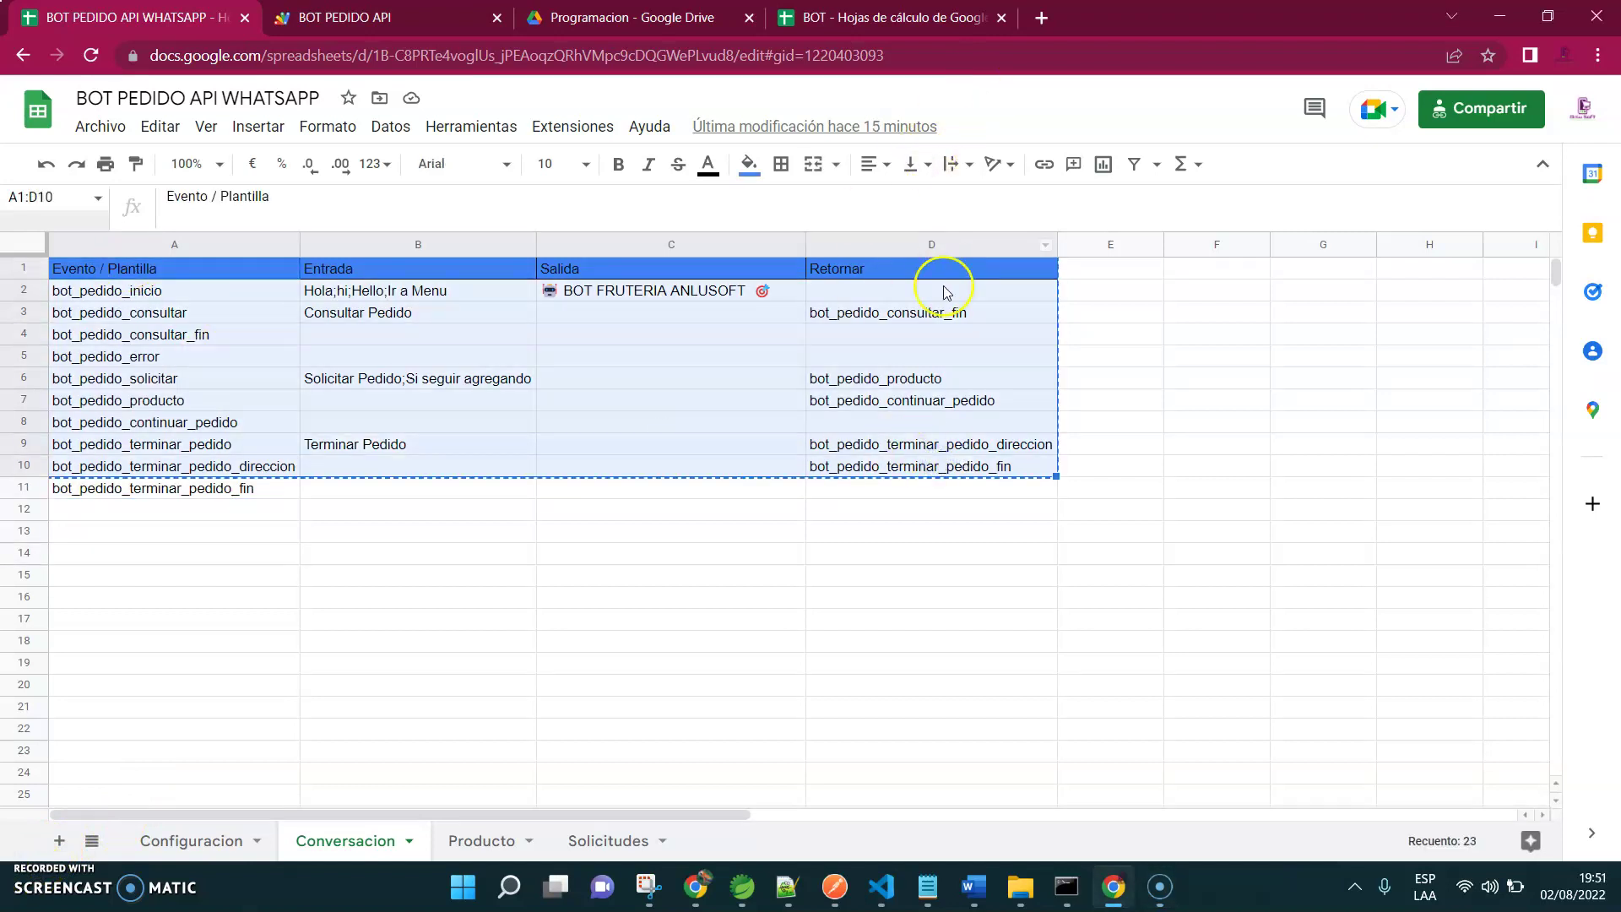
key("shift+Down")
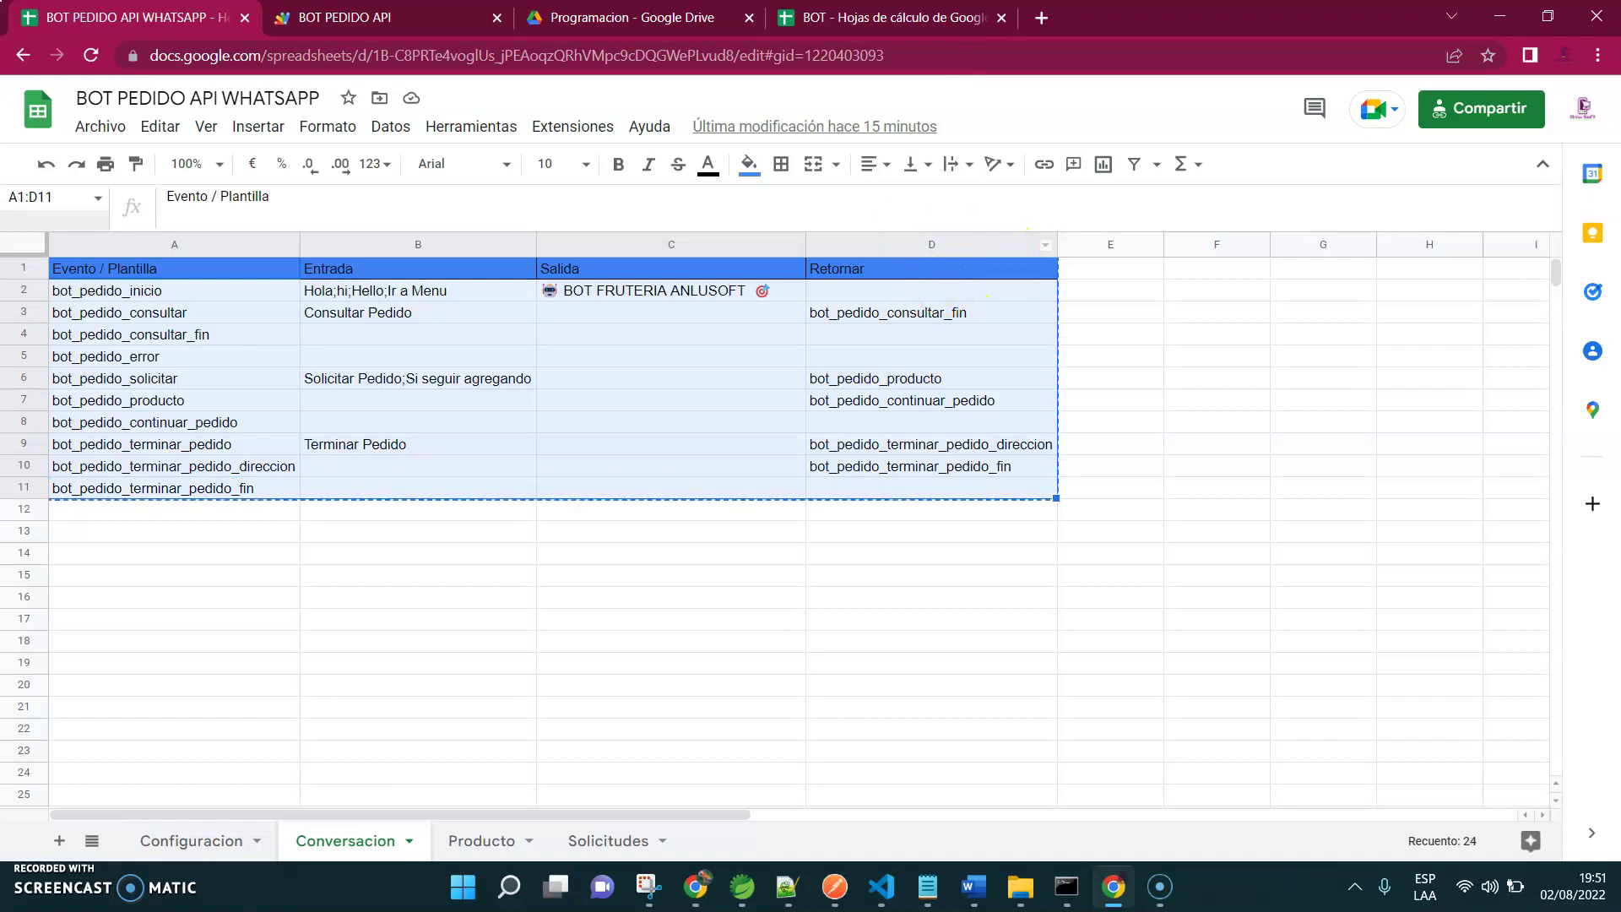
Paste the table into A1 of BOT's Conversacion sheet, then show the original's Configuracion sheet
left_click(895, 16)
left_click(333, 840)
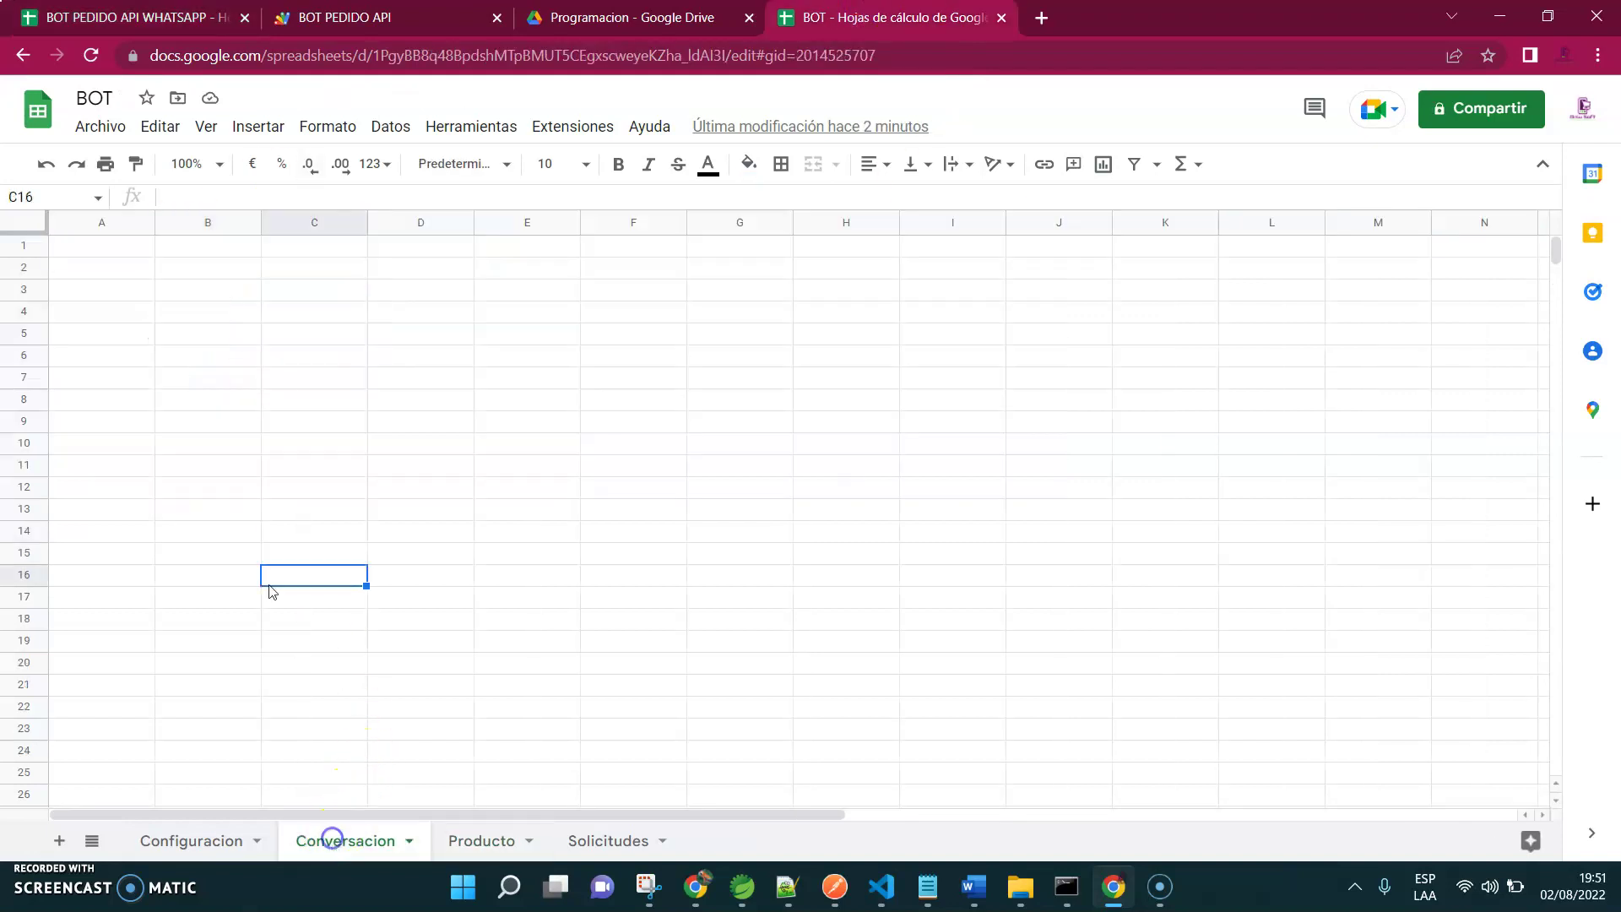
left_click(110, 253)
key("ctrl+v")
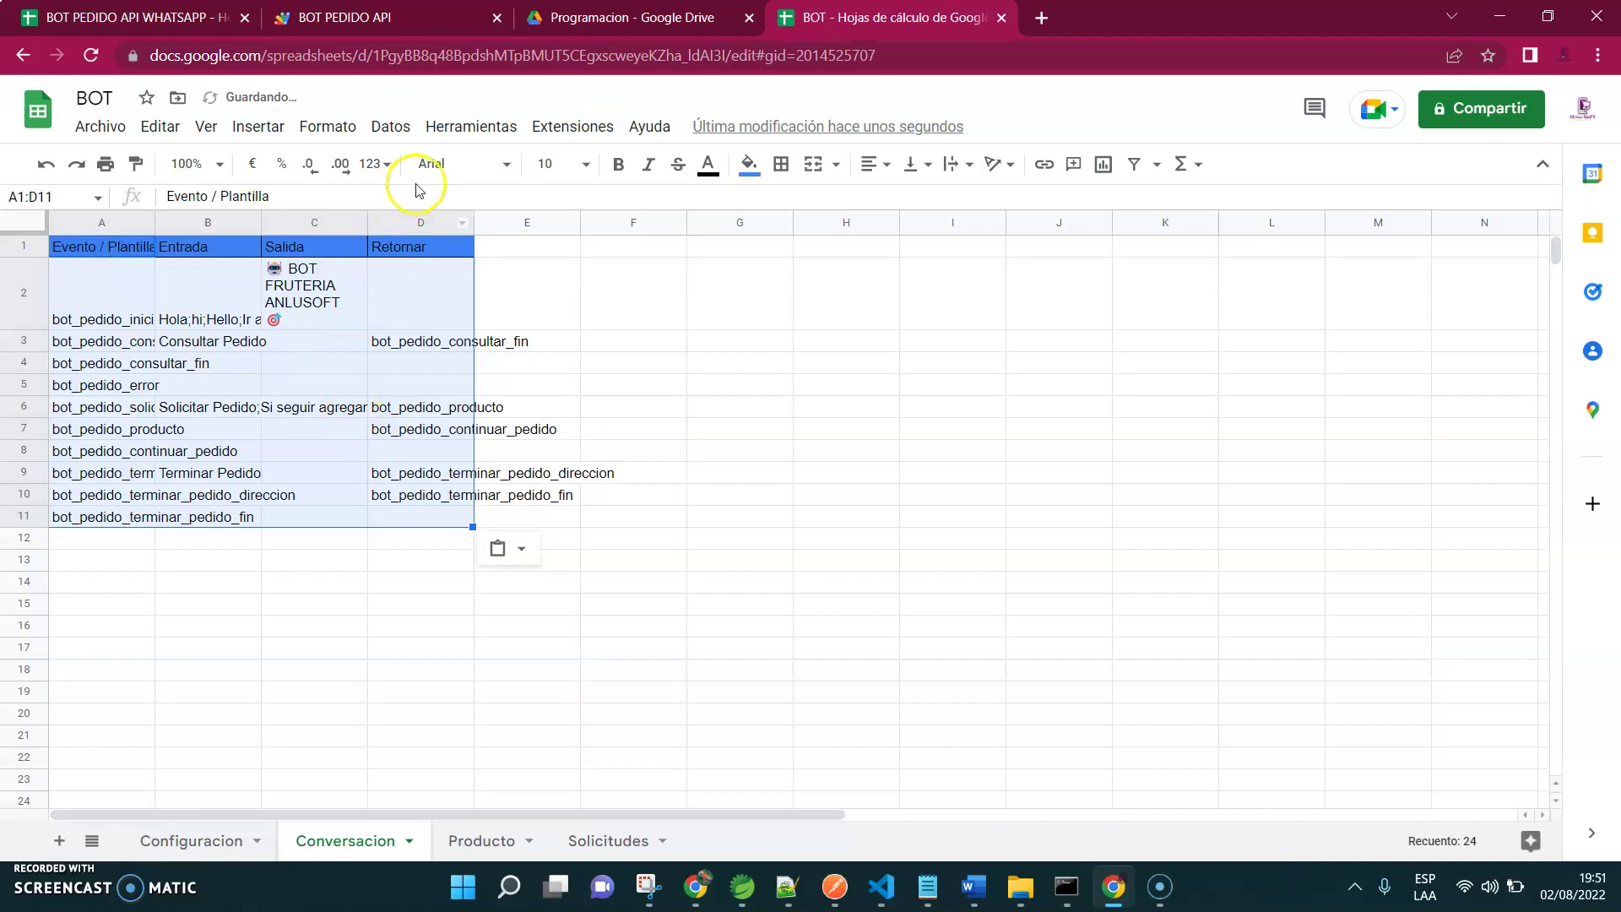
left_click(126, 16)
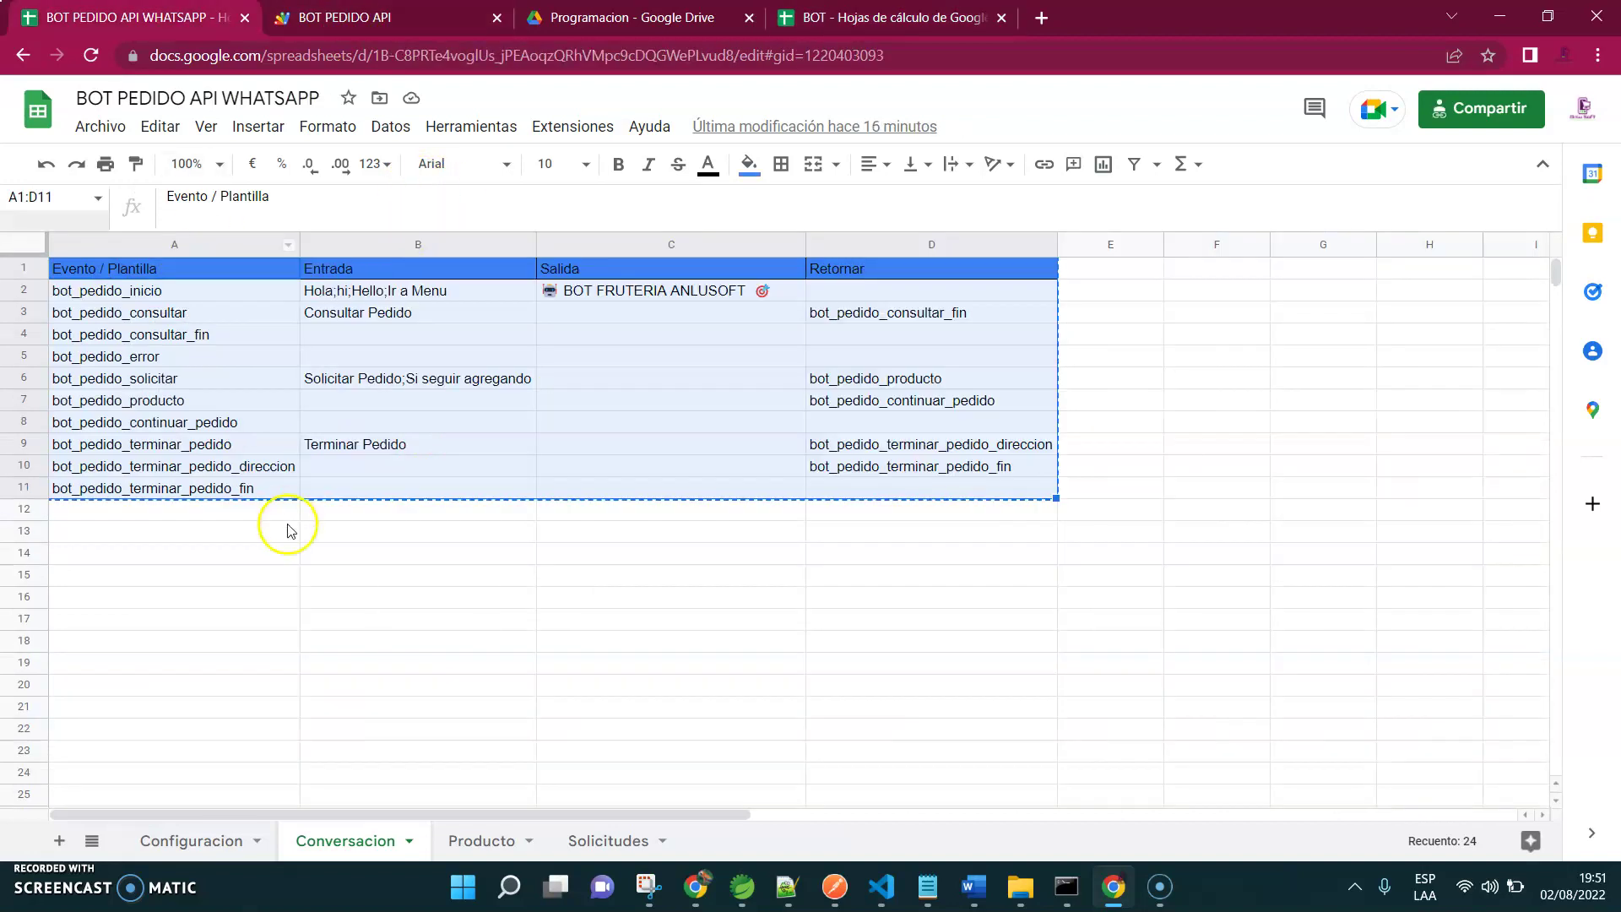
left_click(188, 840)
Copy the token, API and webhook_token rows A1:B3 into A1 of BOT's Configuracion sheet
left_click_drag(101, 269, 224, 319)
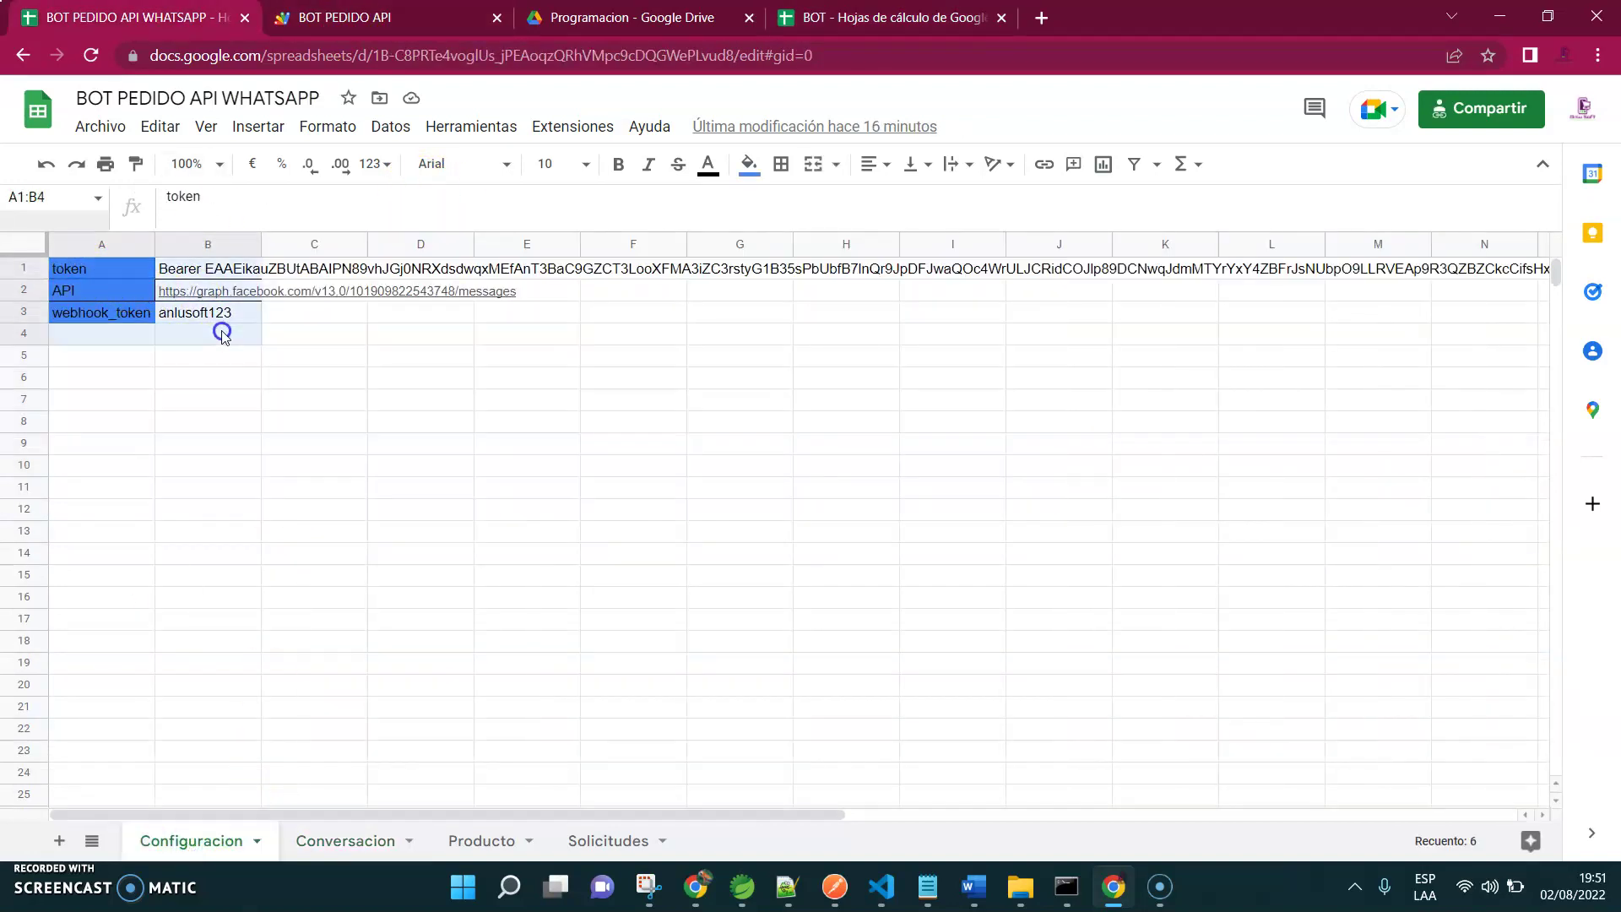
key("ctrl+c")
left_click(882, 17)
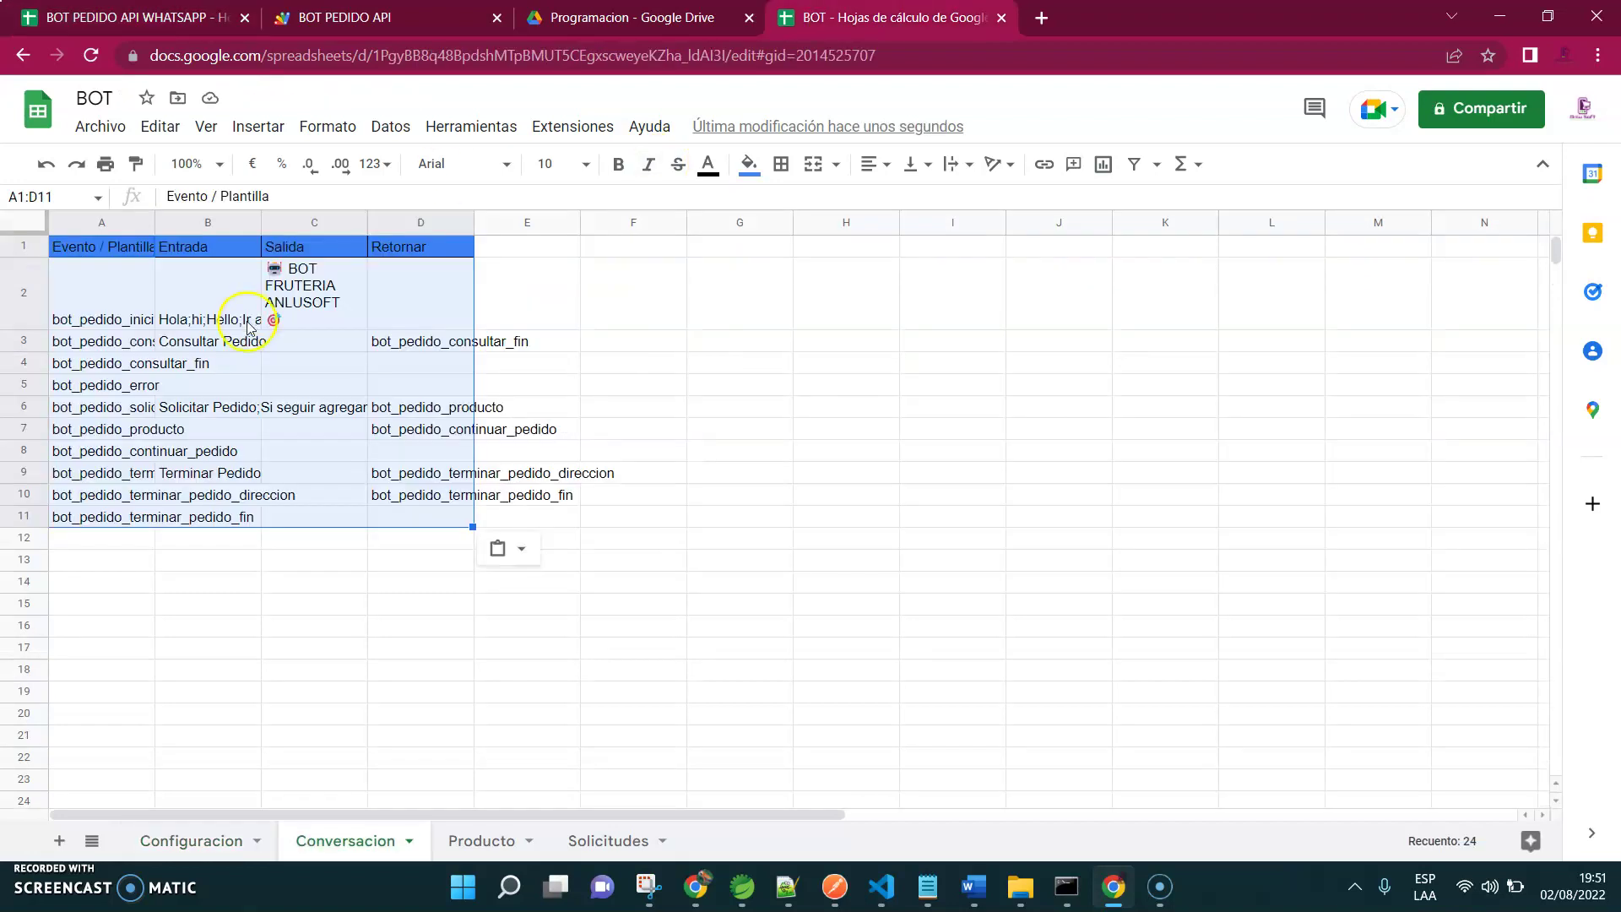
left_click(211, 840)
left_click(102, 245)
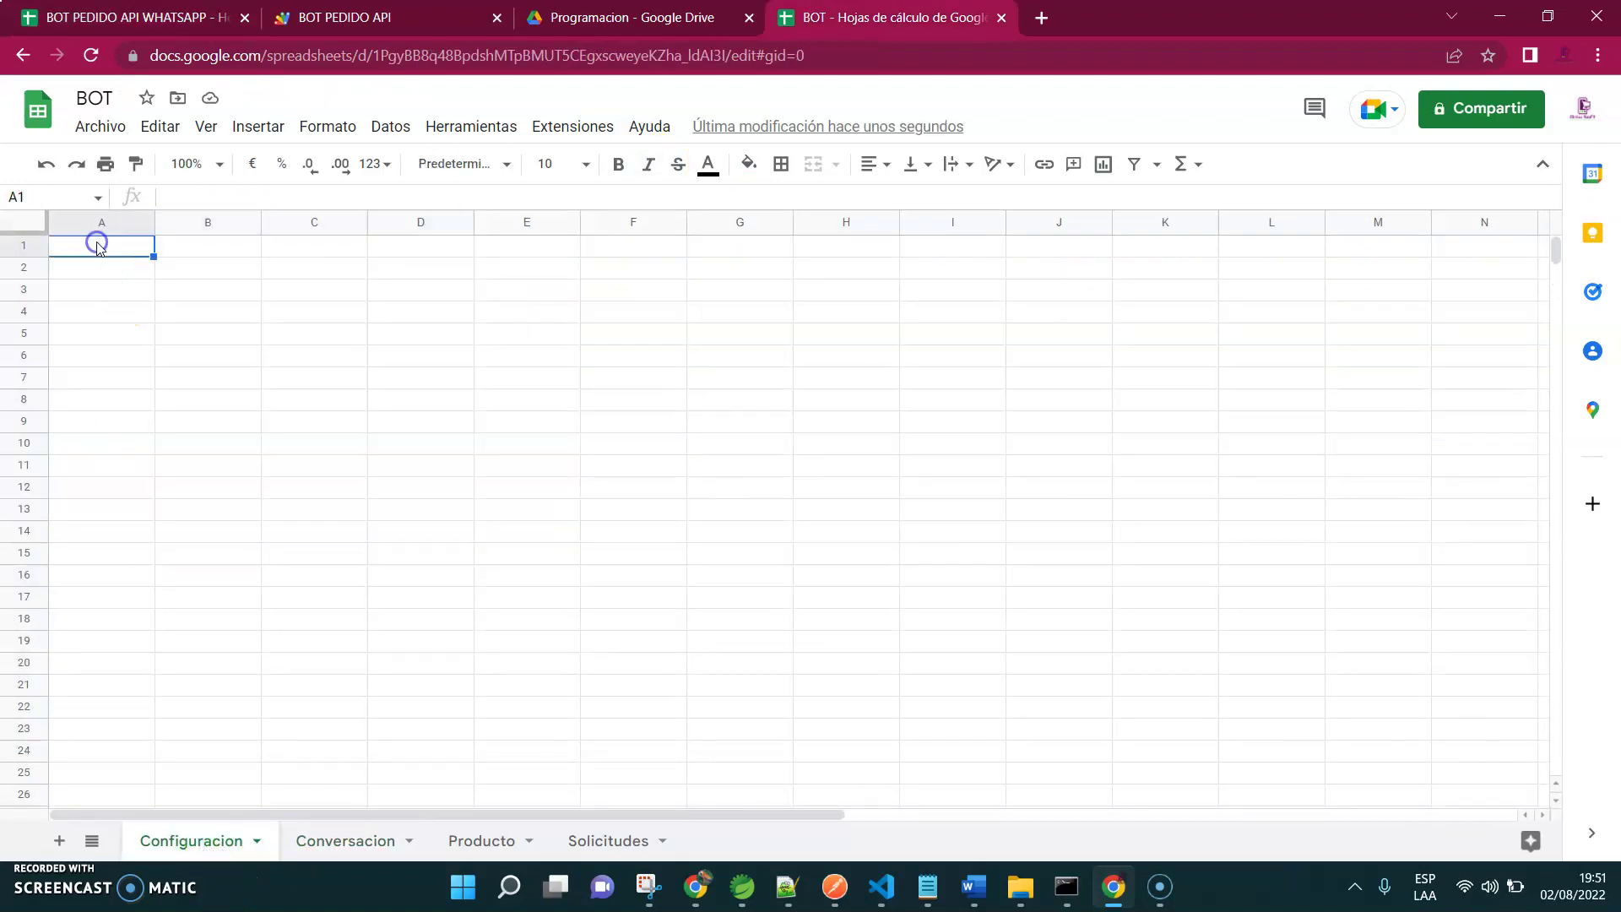
key("ctrl+v")
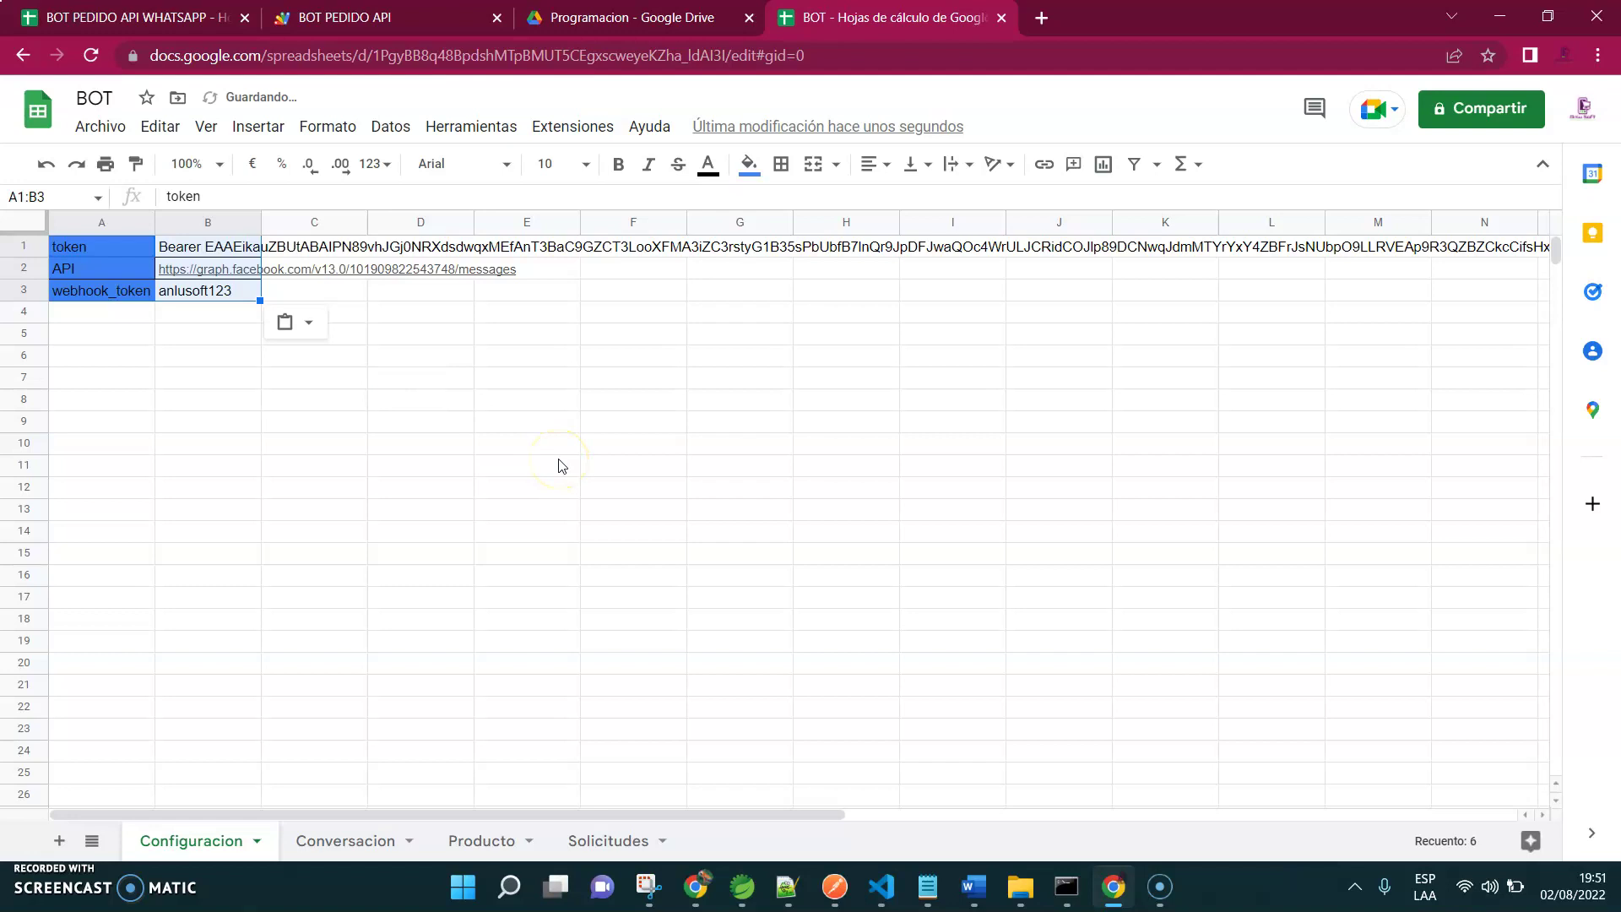
Close the BOT PEDIDO API WHATSAPP and BOT PEDIDO API tabs
left_click(244, 17)
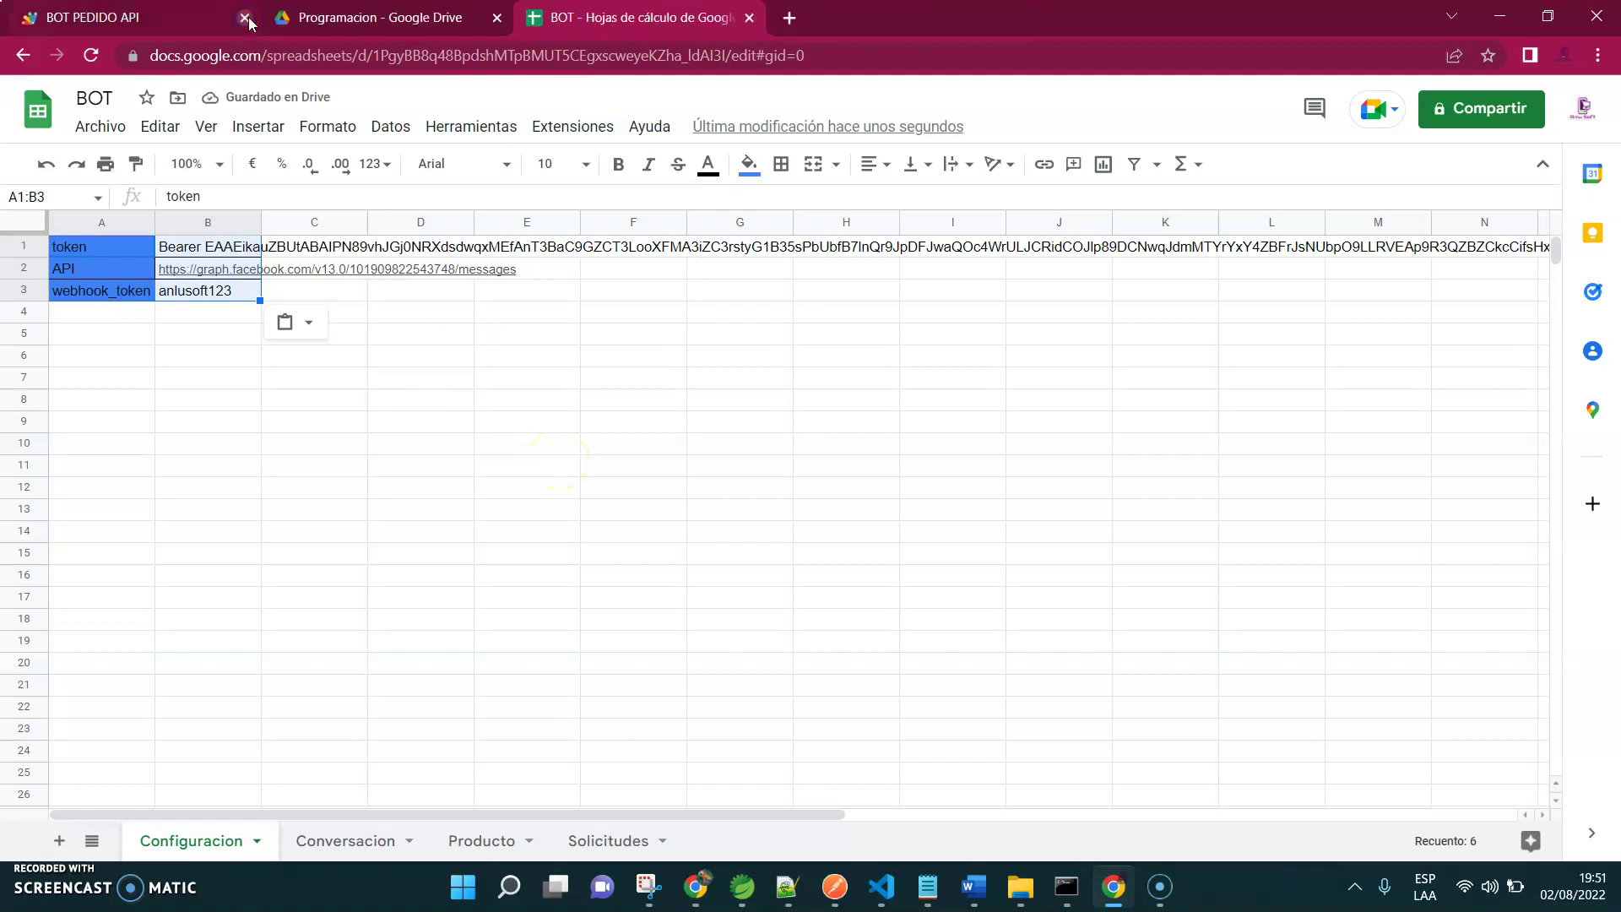
left_click(245, 17)
left_click(396, 422)
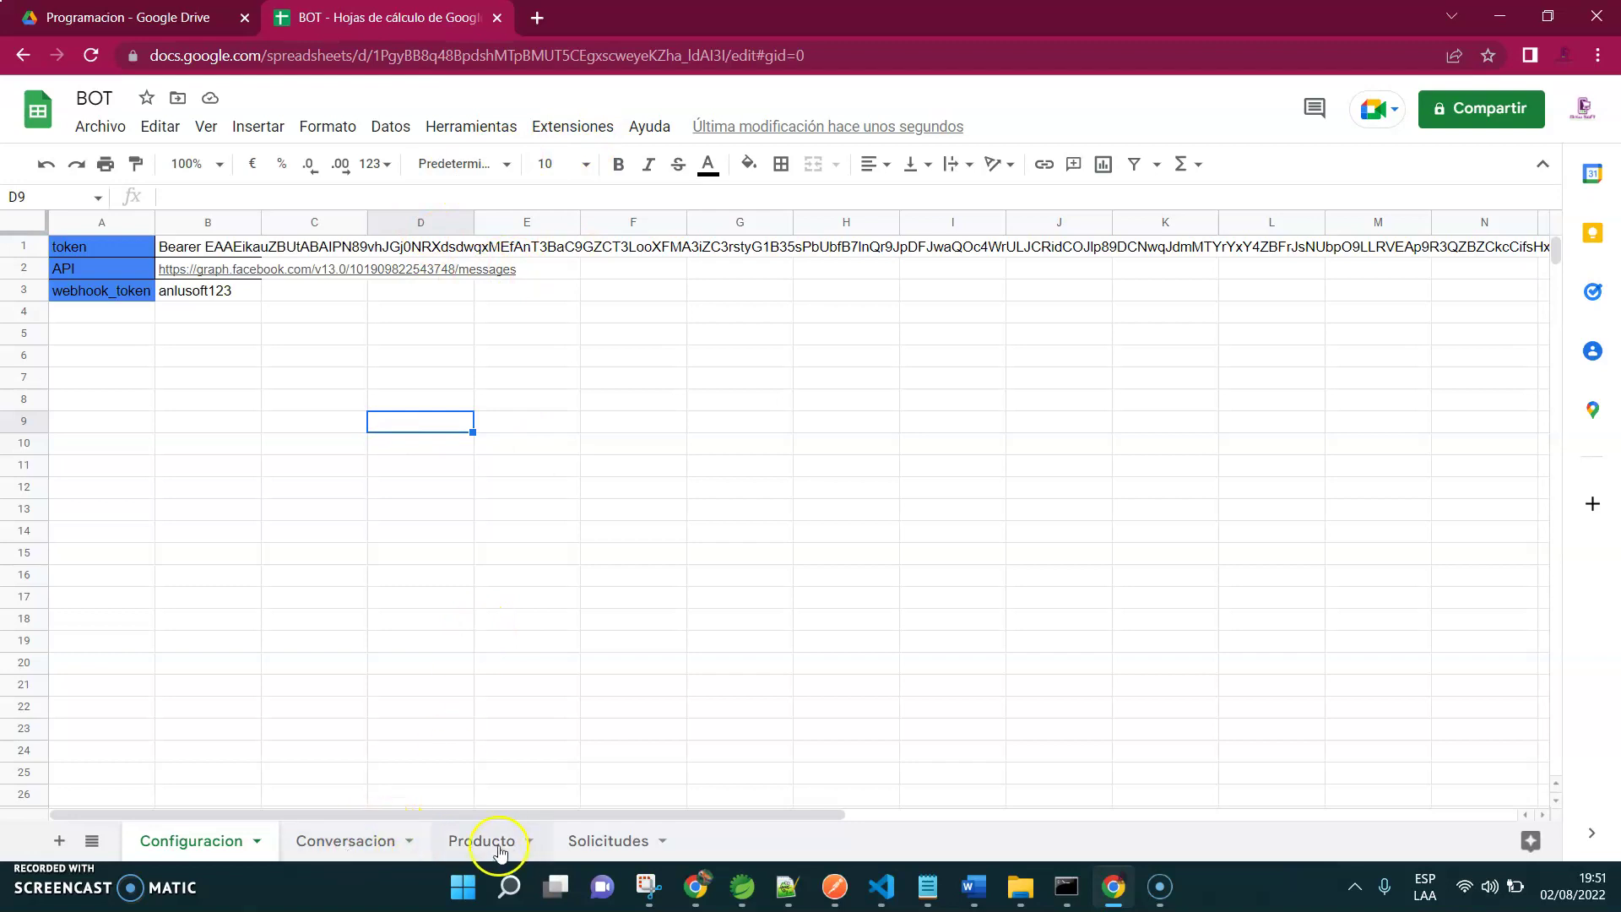
left_click(574, 127)
Create BOT's Apps Script project as 'Proyecto sin título' and switch to the new editor
left_click(571, 254)
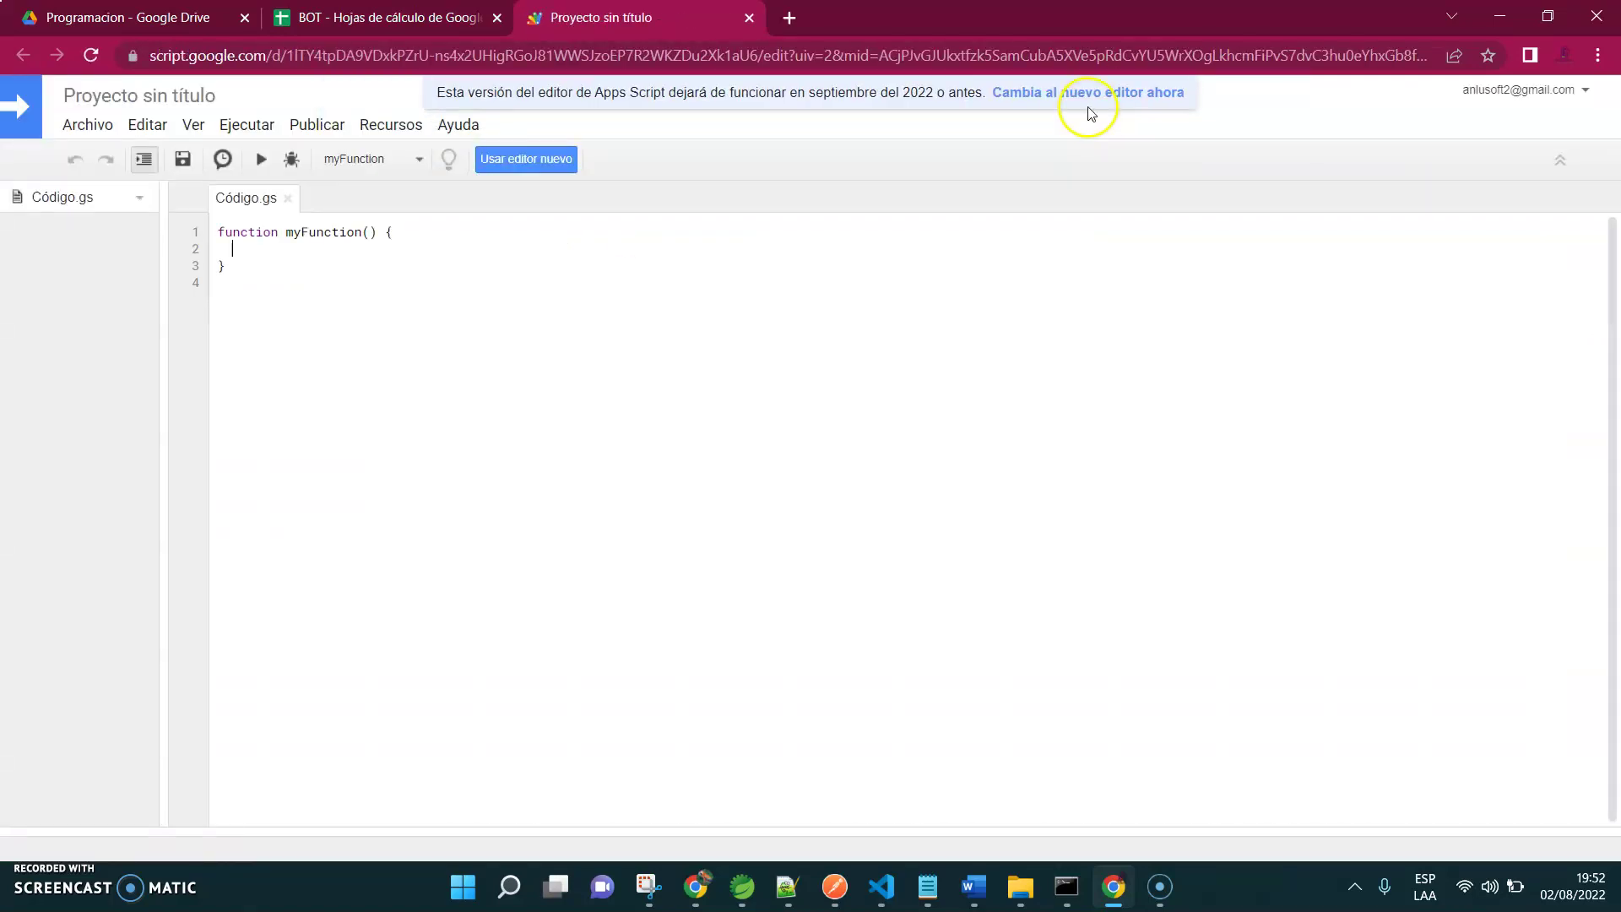
left_click(1080, 95)
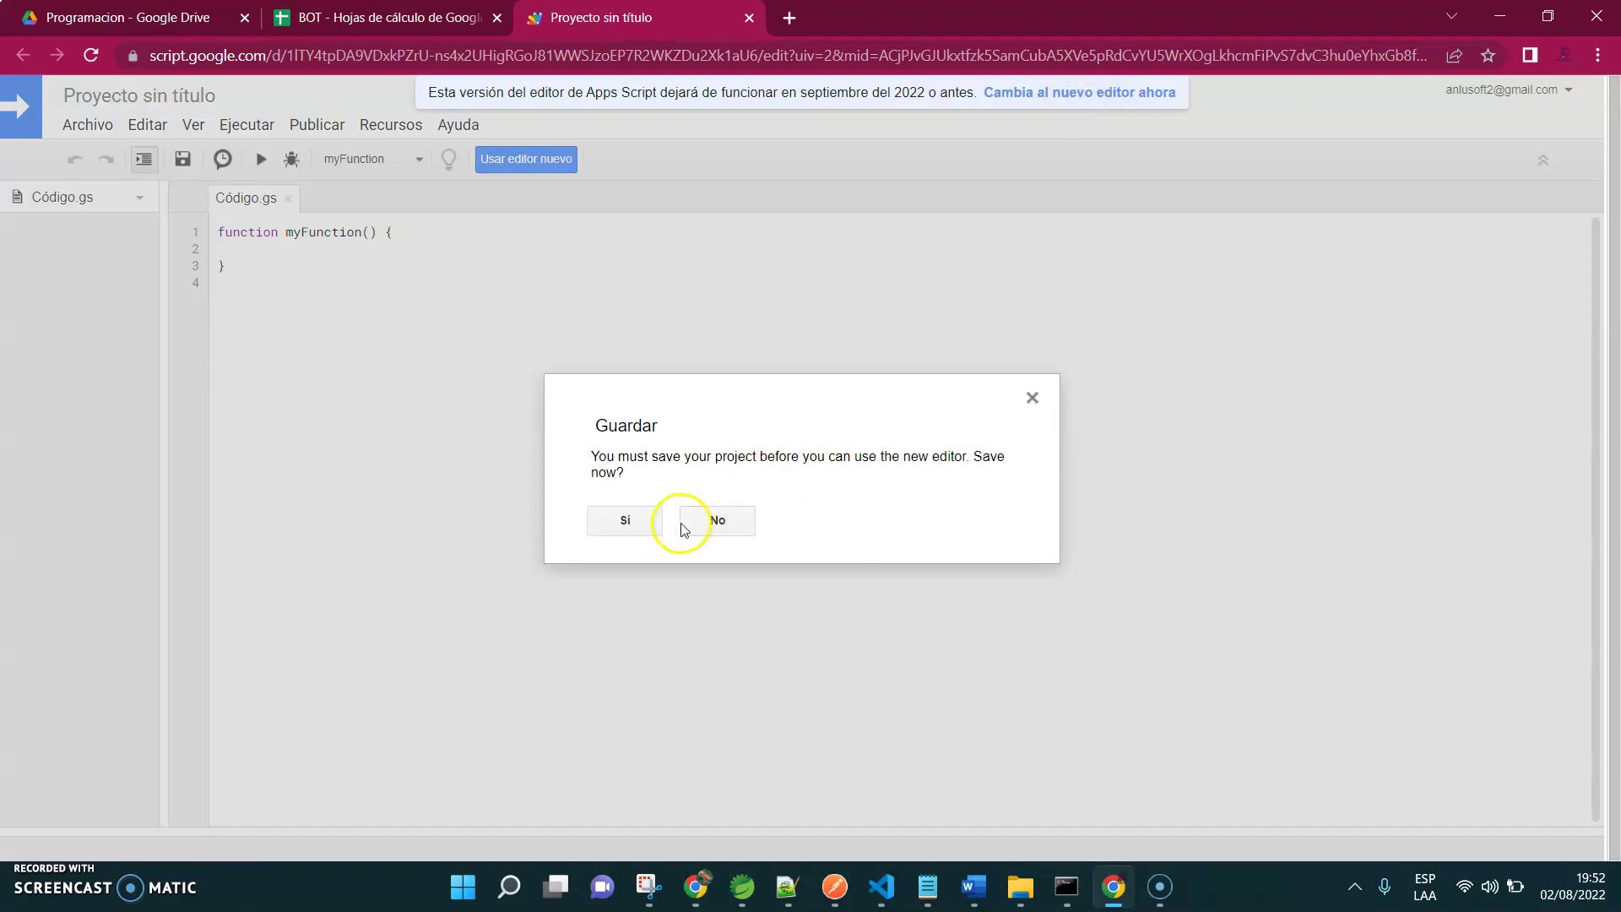
left_click(637, 520)
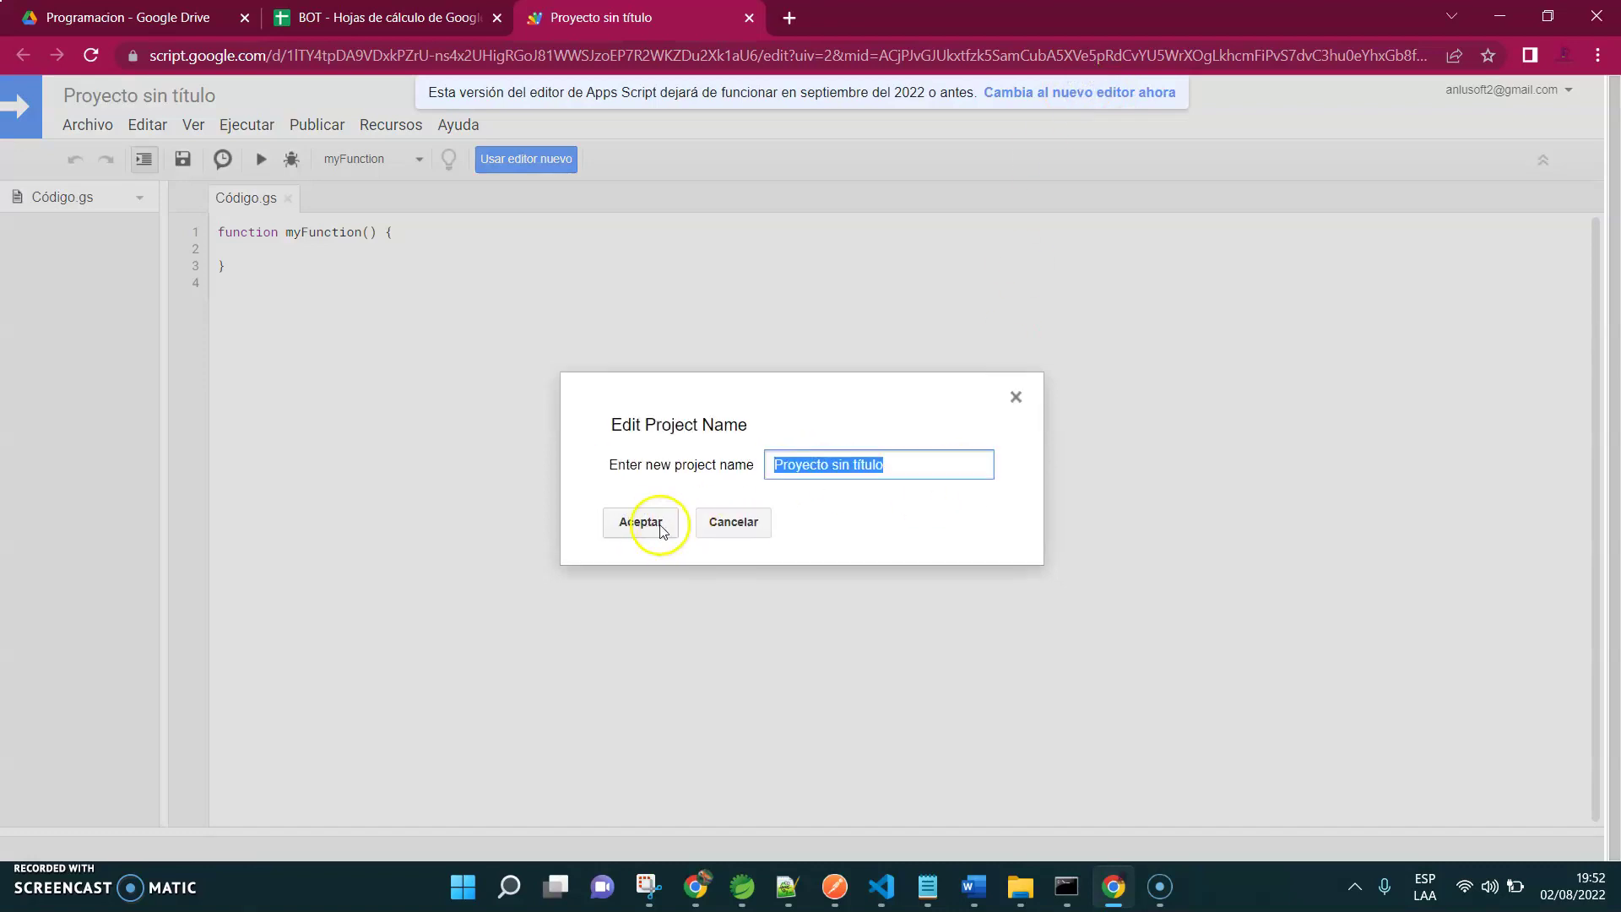
left_click(652, 523)
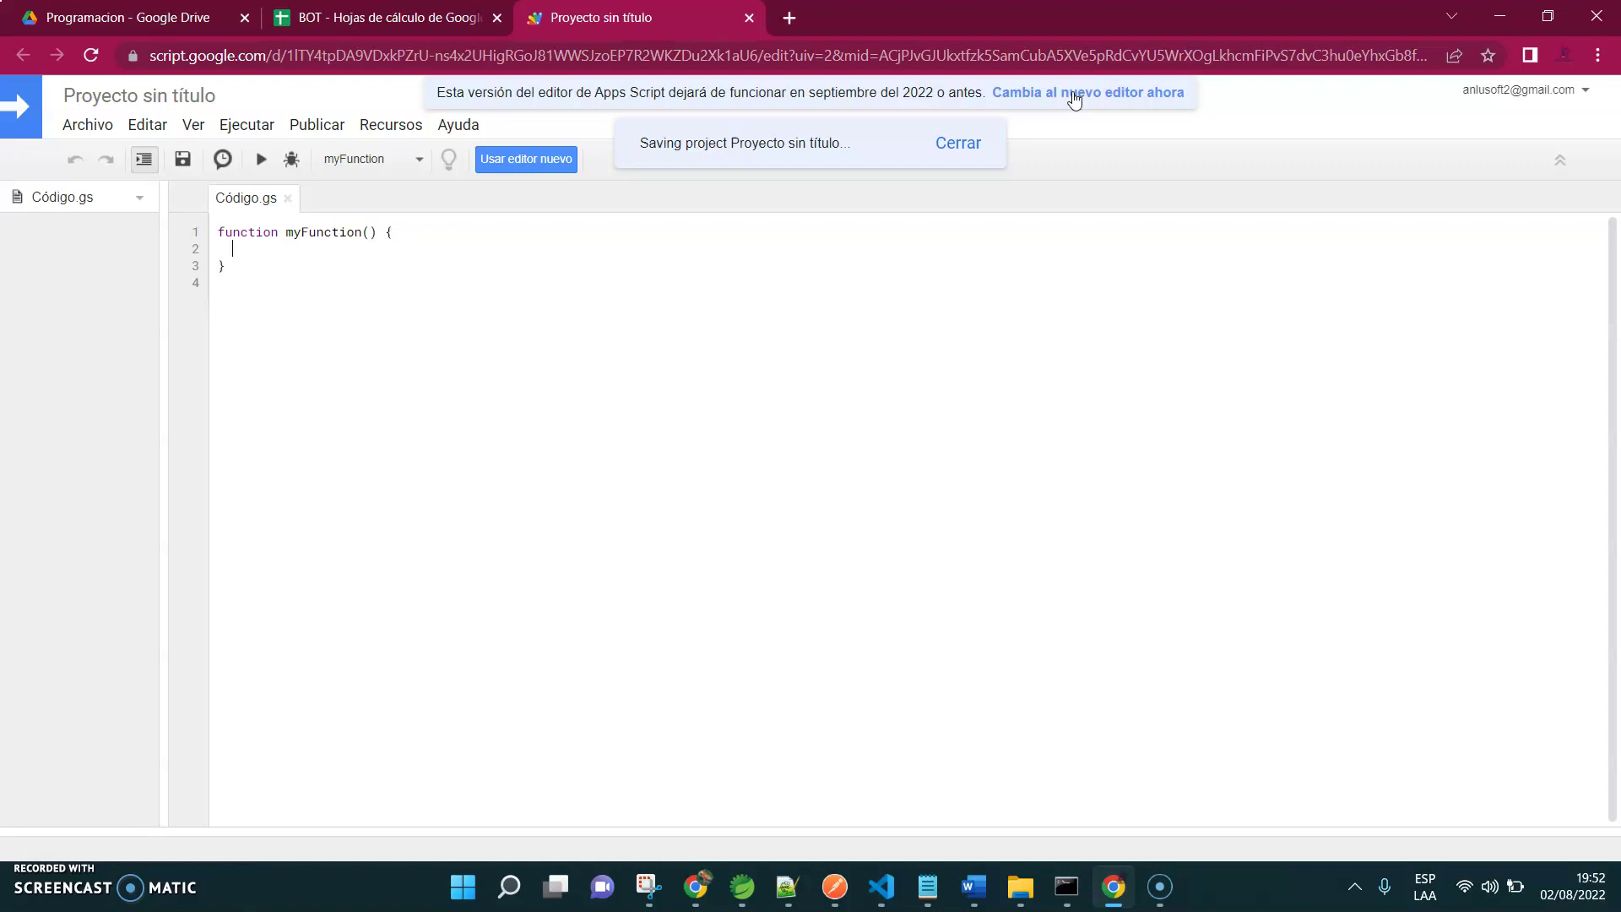
left_click(1073, 96)
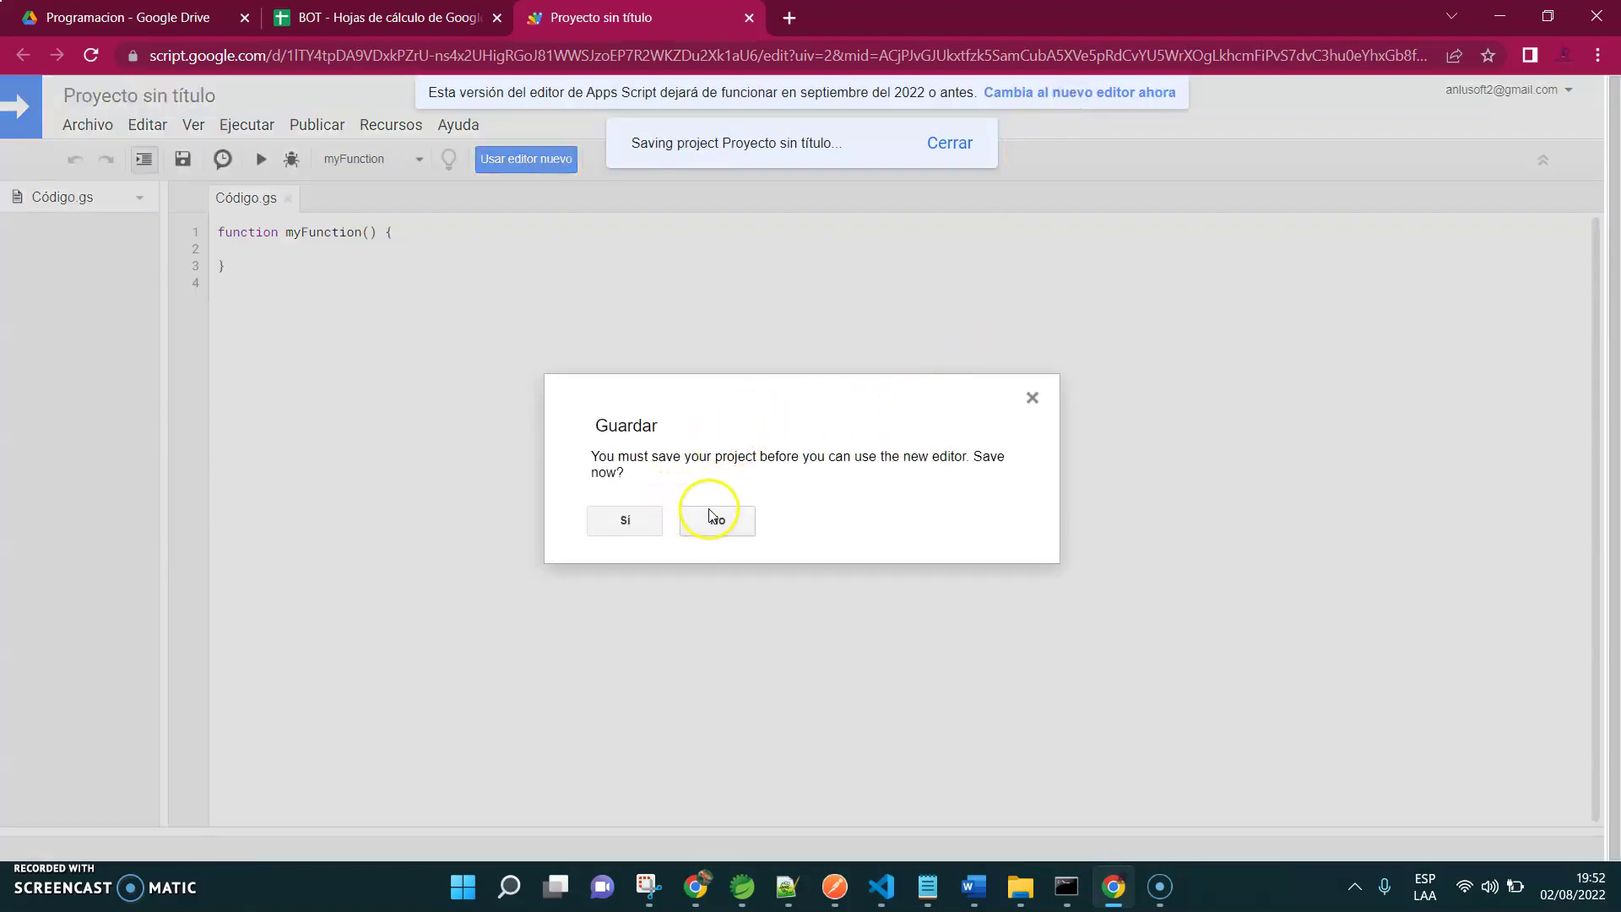
left_click(713, 512)
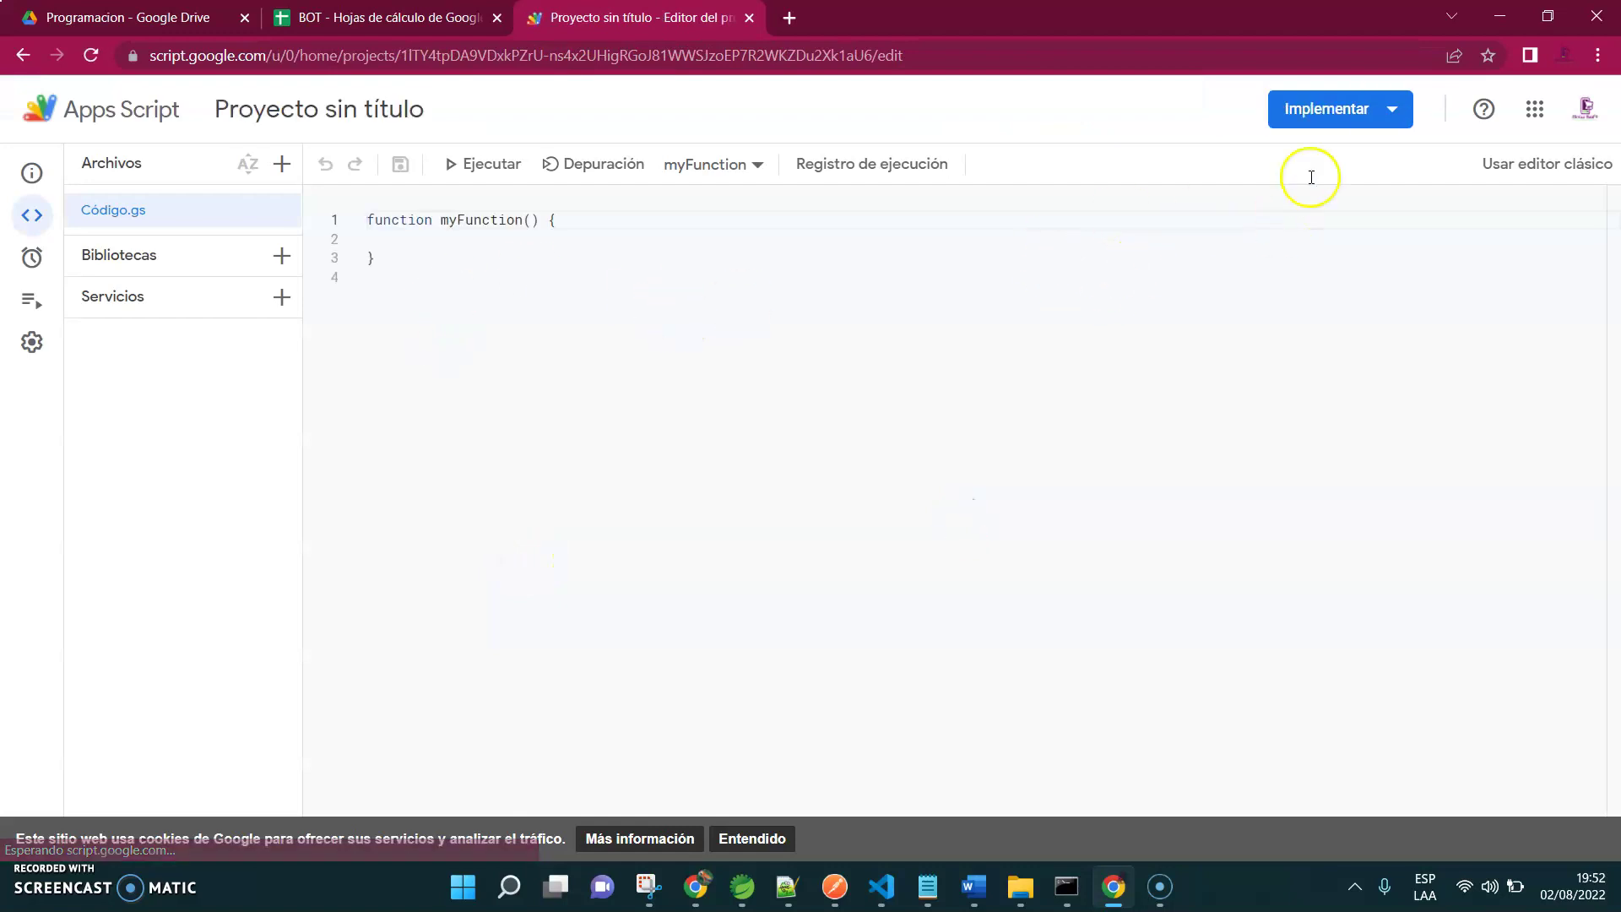
Delete the default myFunction from Código.gs and copy the chatbot script from the blog post
left_click_drag(458, 316, 363, 205)
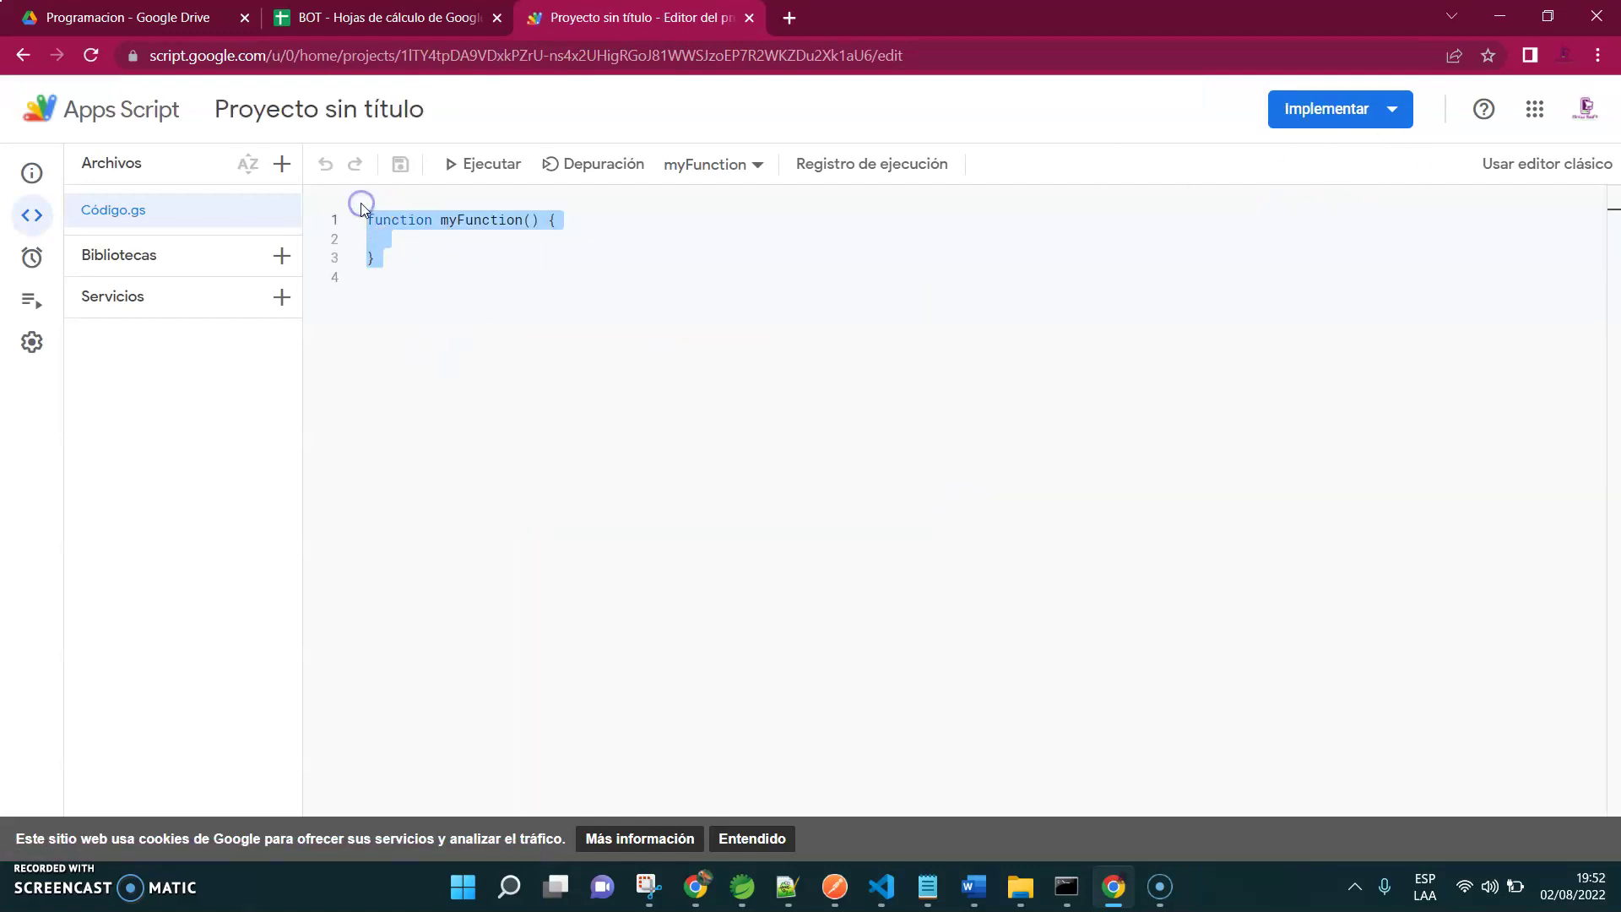
key("BackSpace")
mouse_move(698, 890)
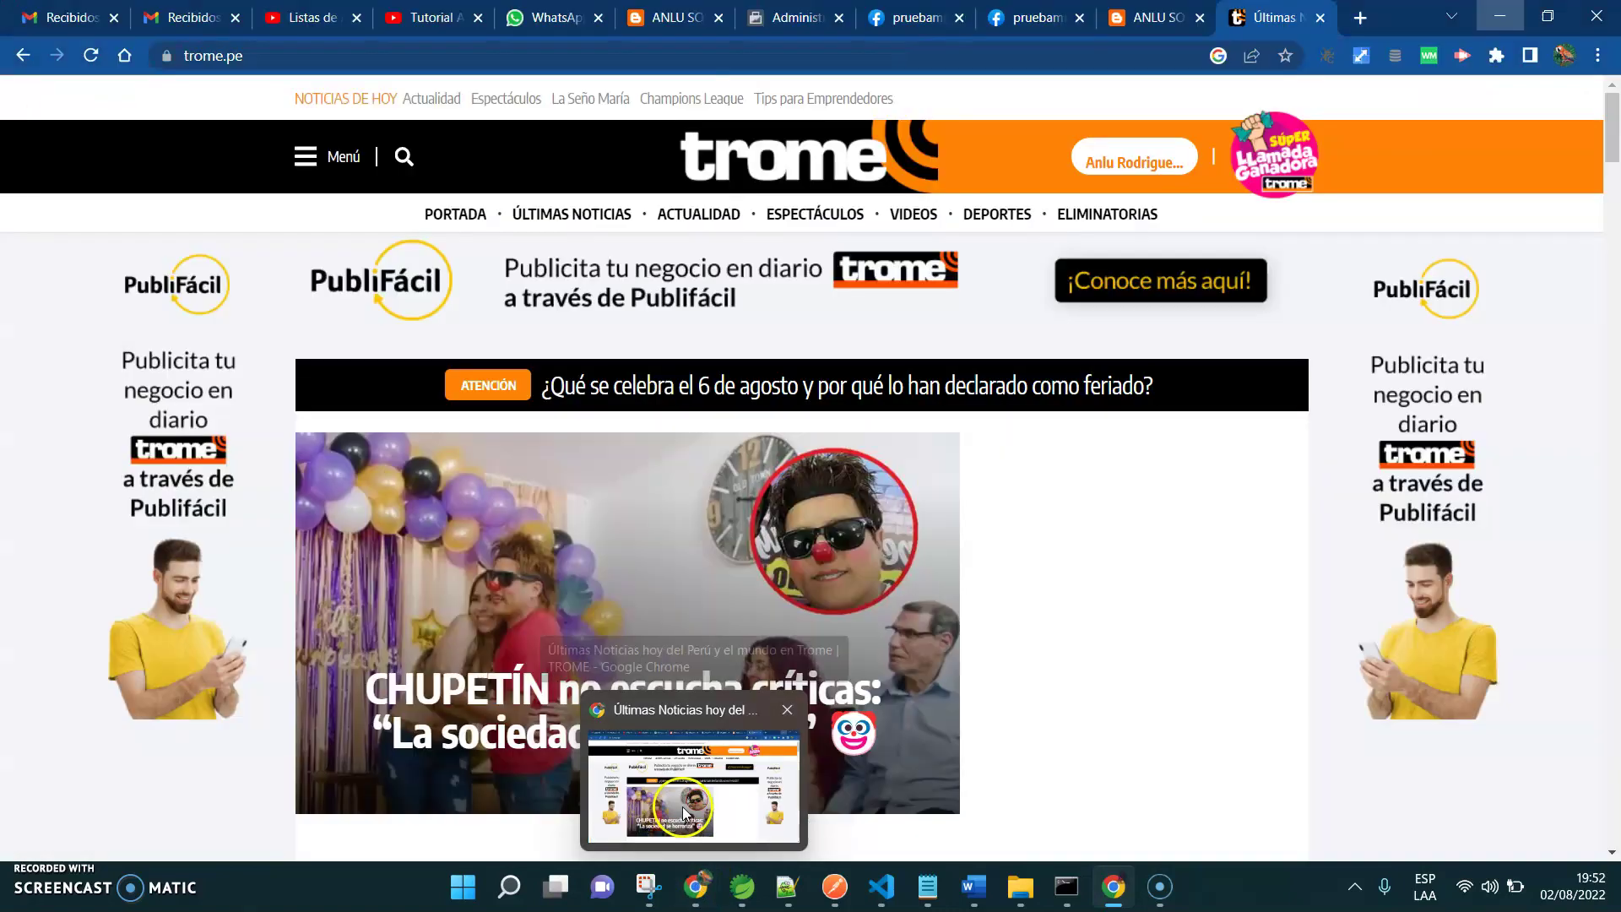
left_click(693, 785)
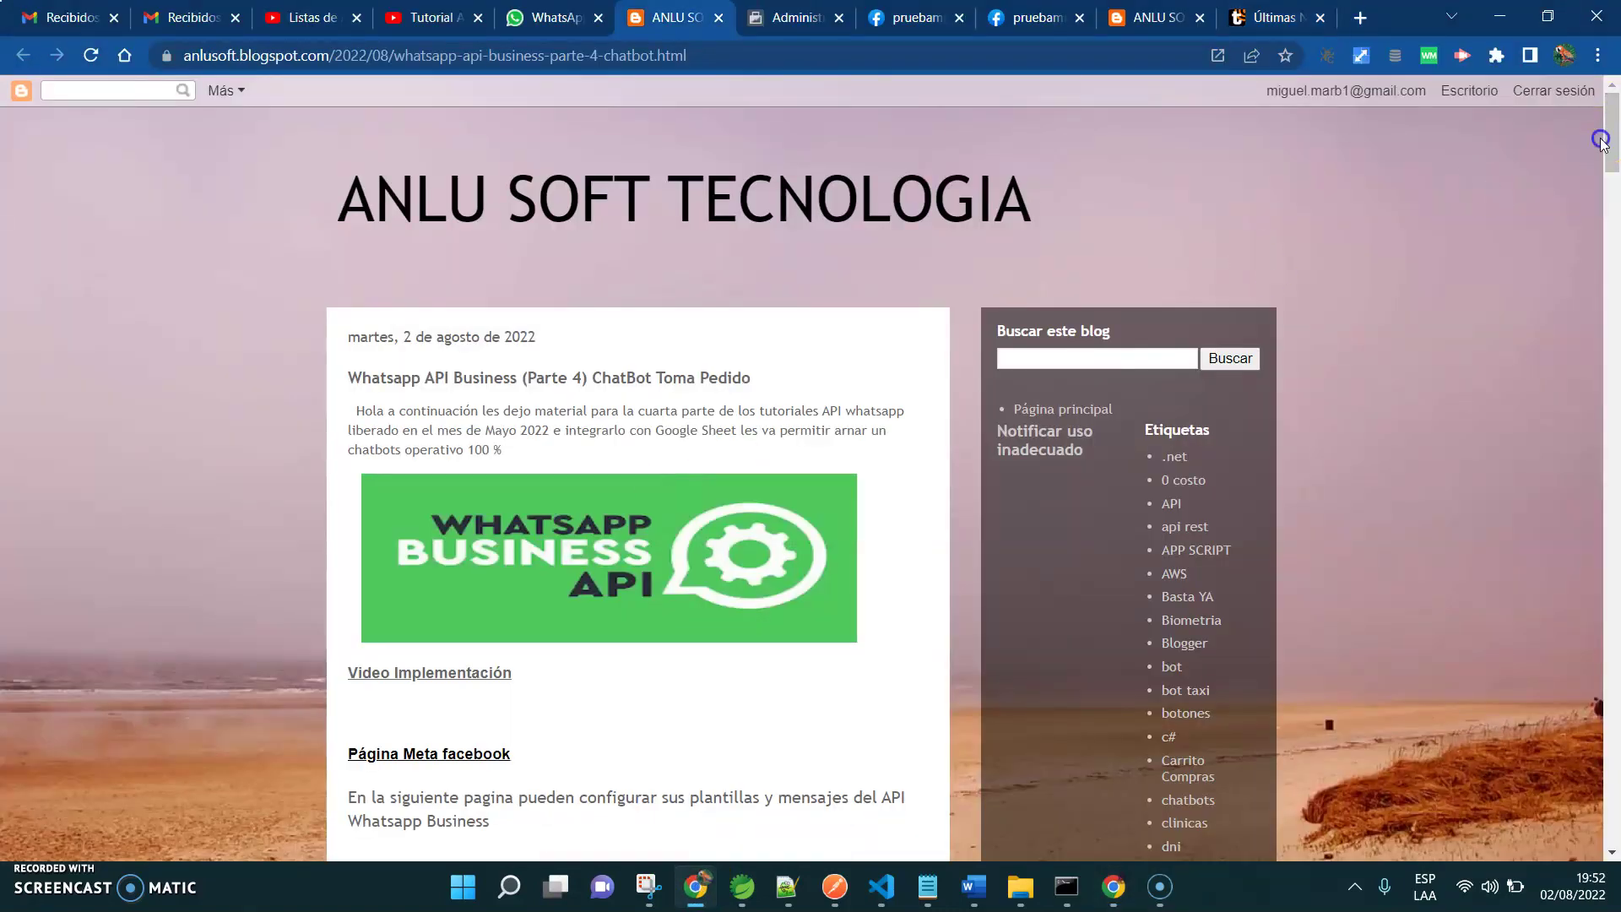
left_click_drag(1614, 110, 1614, 230)
left_click_drag(1612, 321, 1612, 327)
left_click_drag(359, 289, 525, 122)
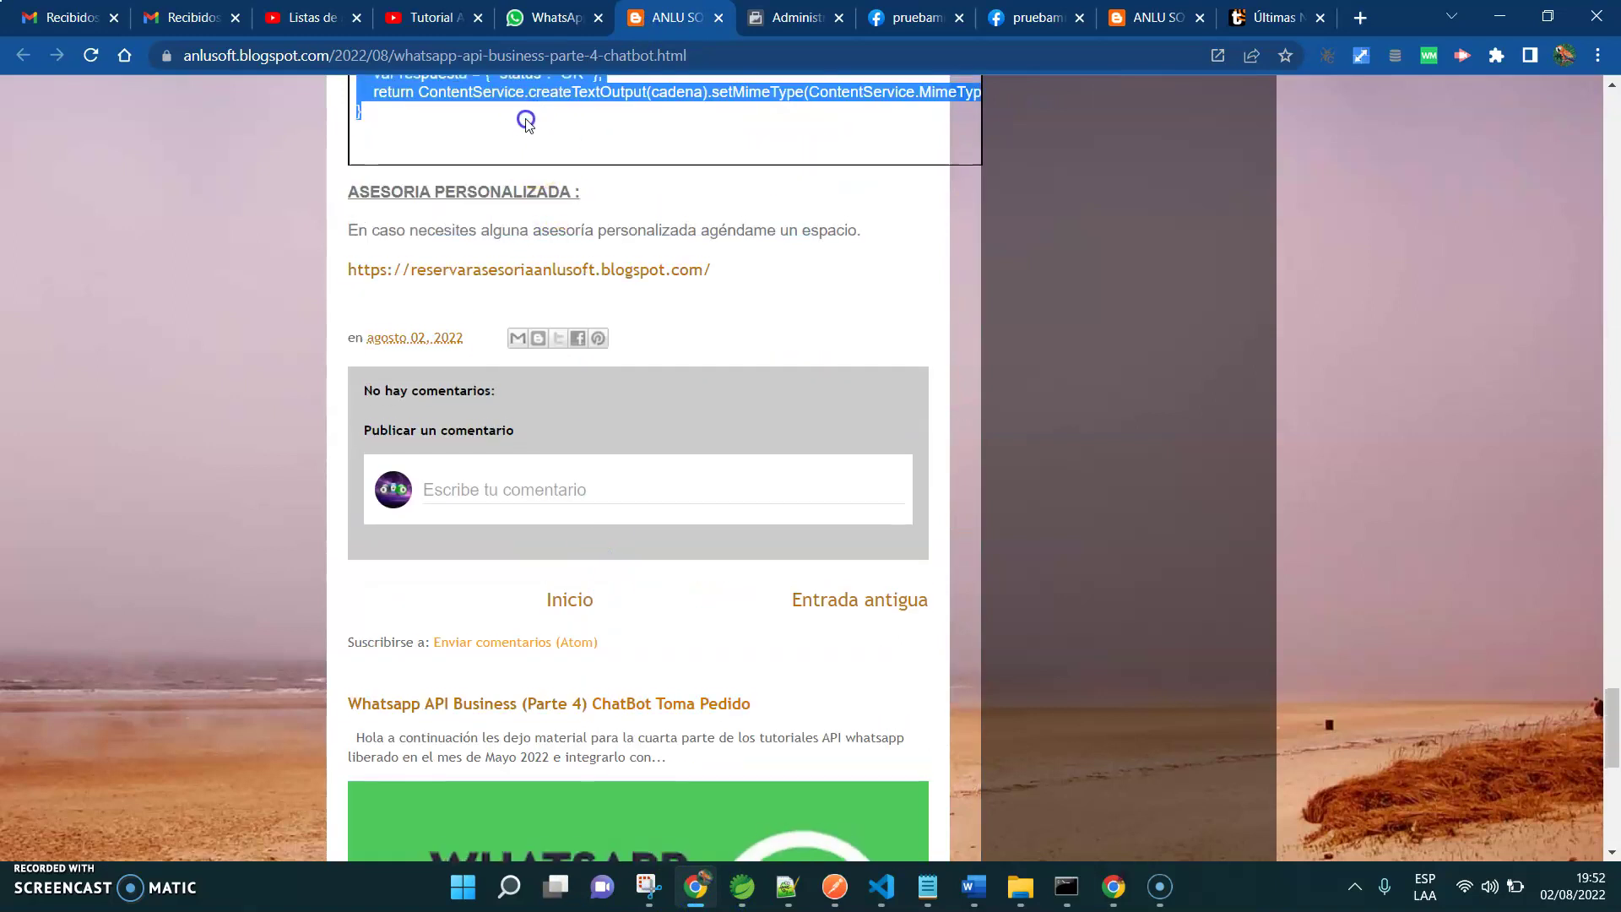
right_click(471, 91)
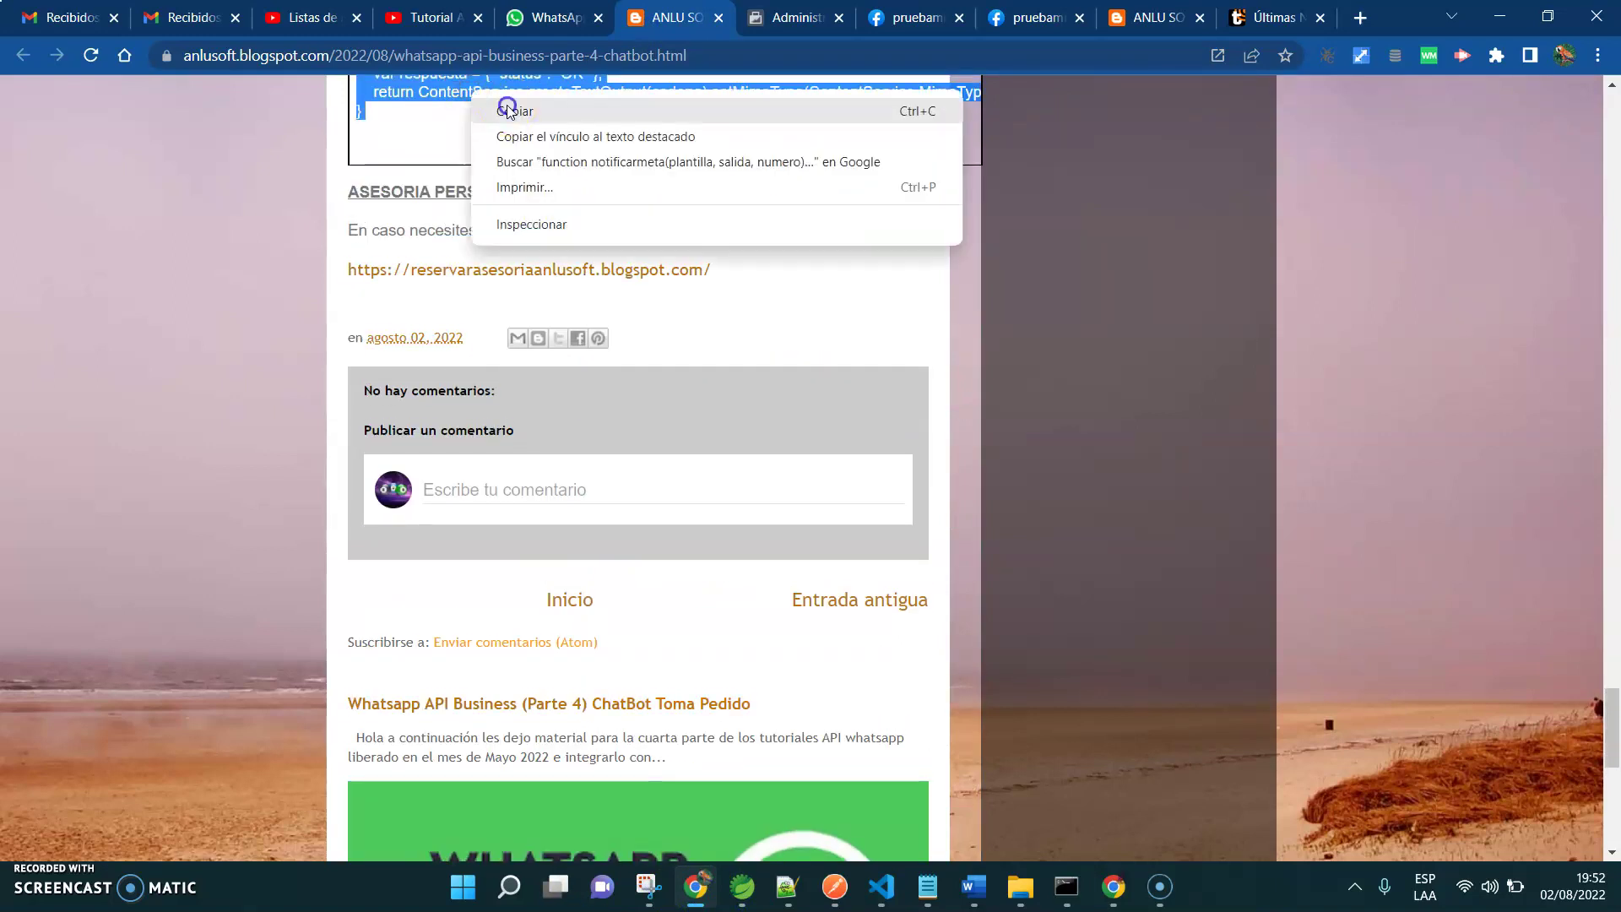
left_click(517, 109)
left_click(1499, 15)
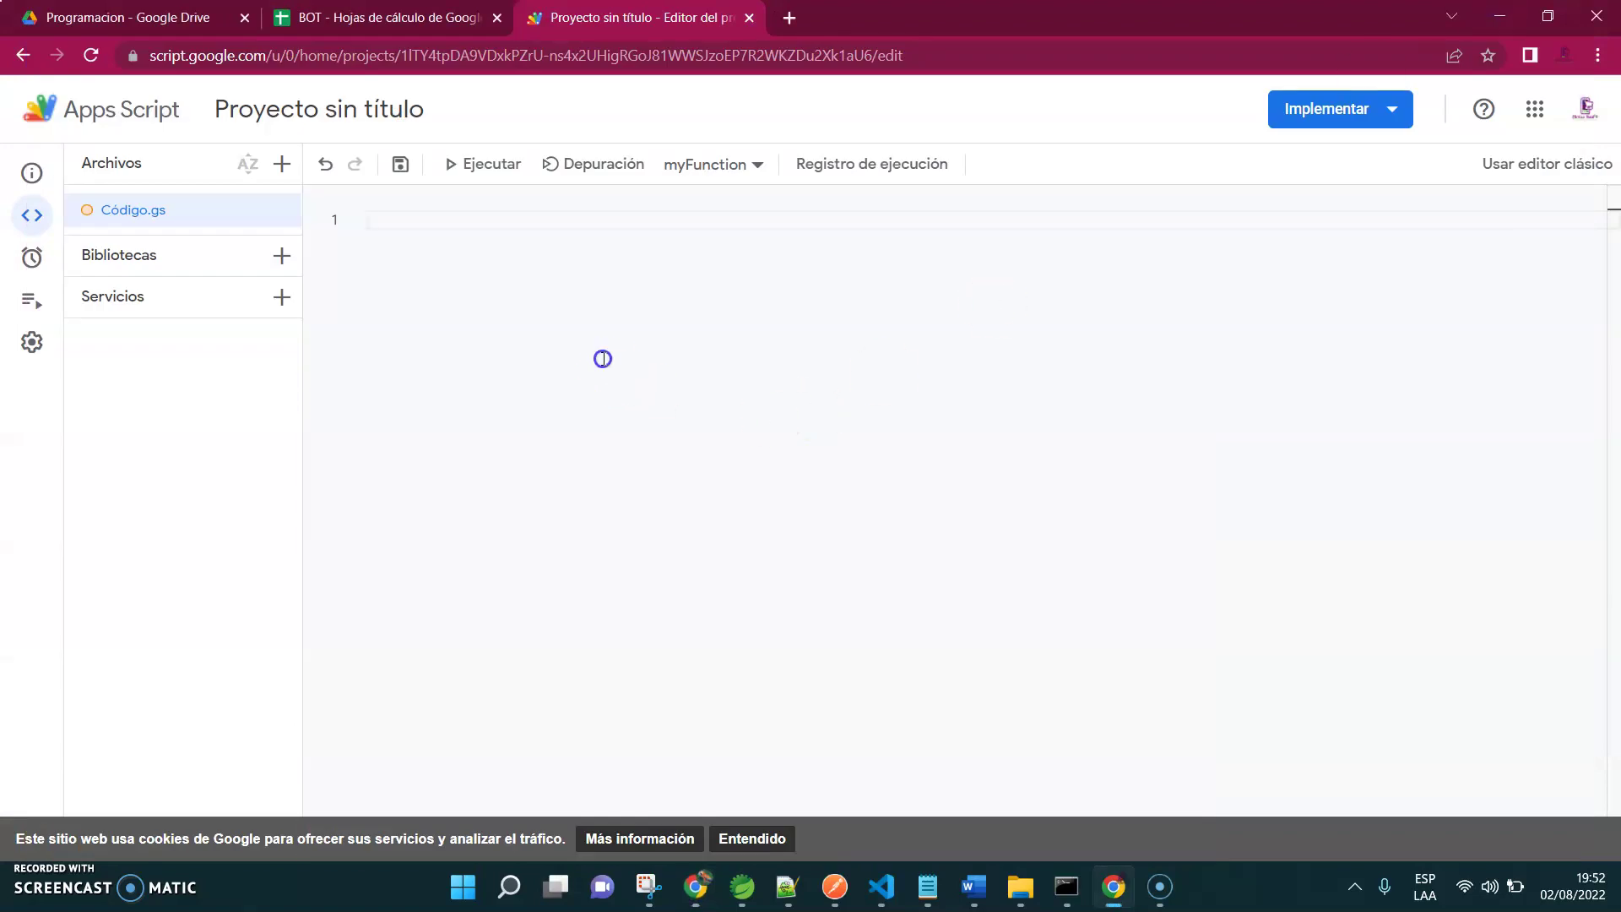
Paste the chatbot script into Código.gs and save the project
key("ctrl+v")
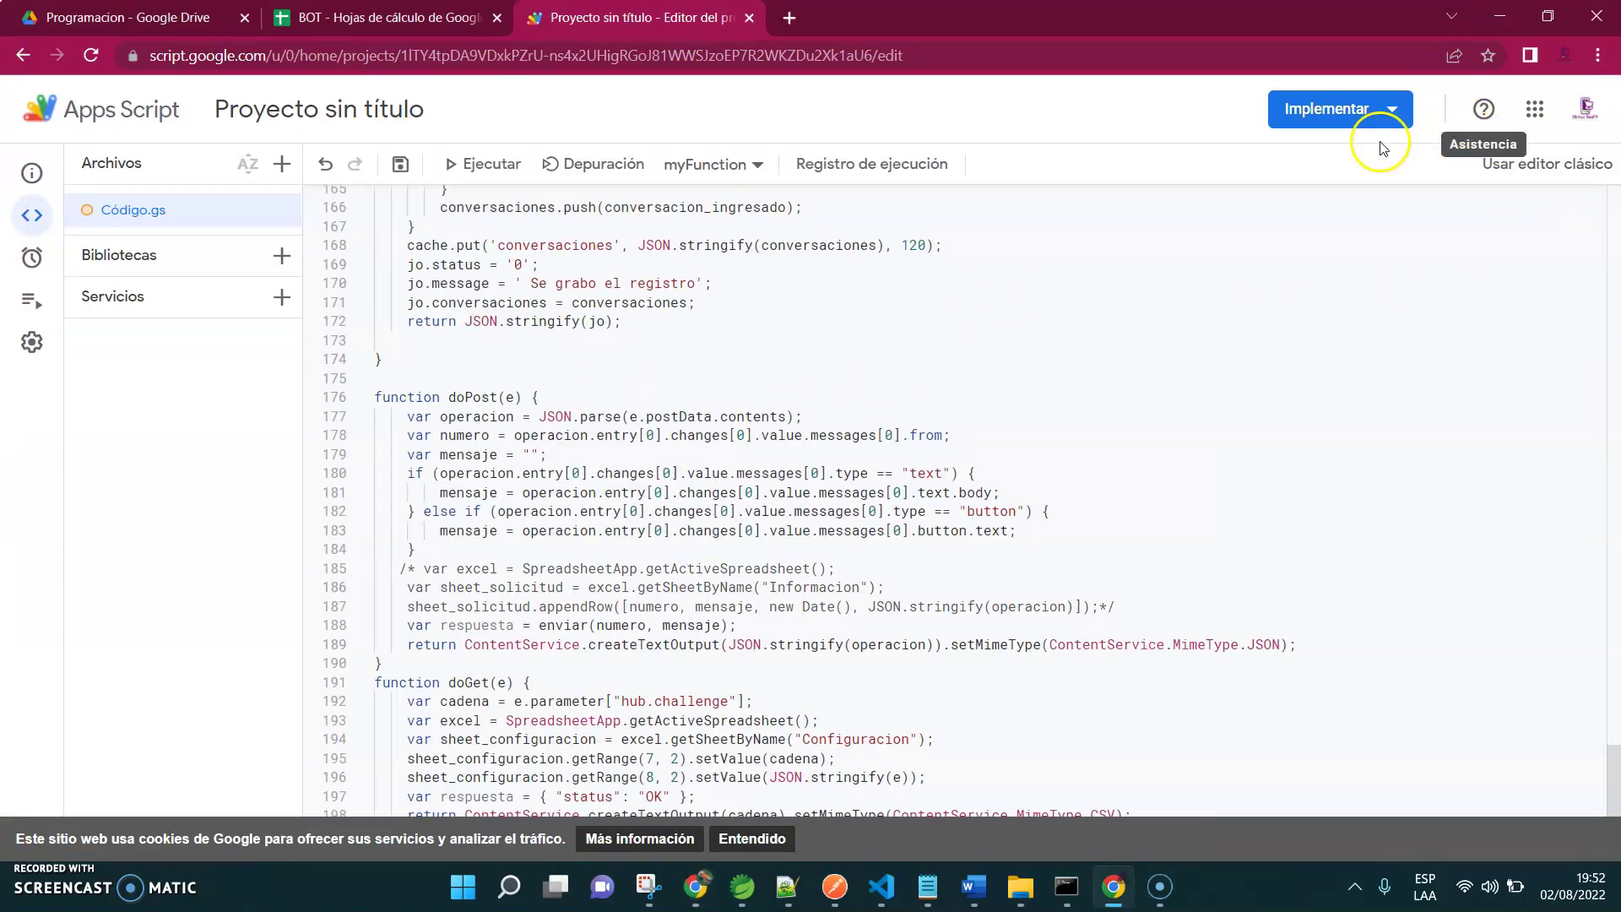
key("ctrl+s")
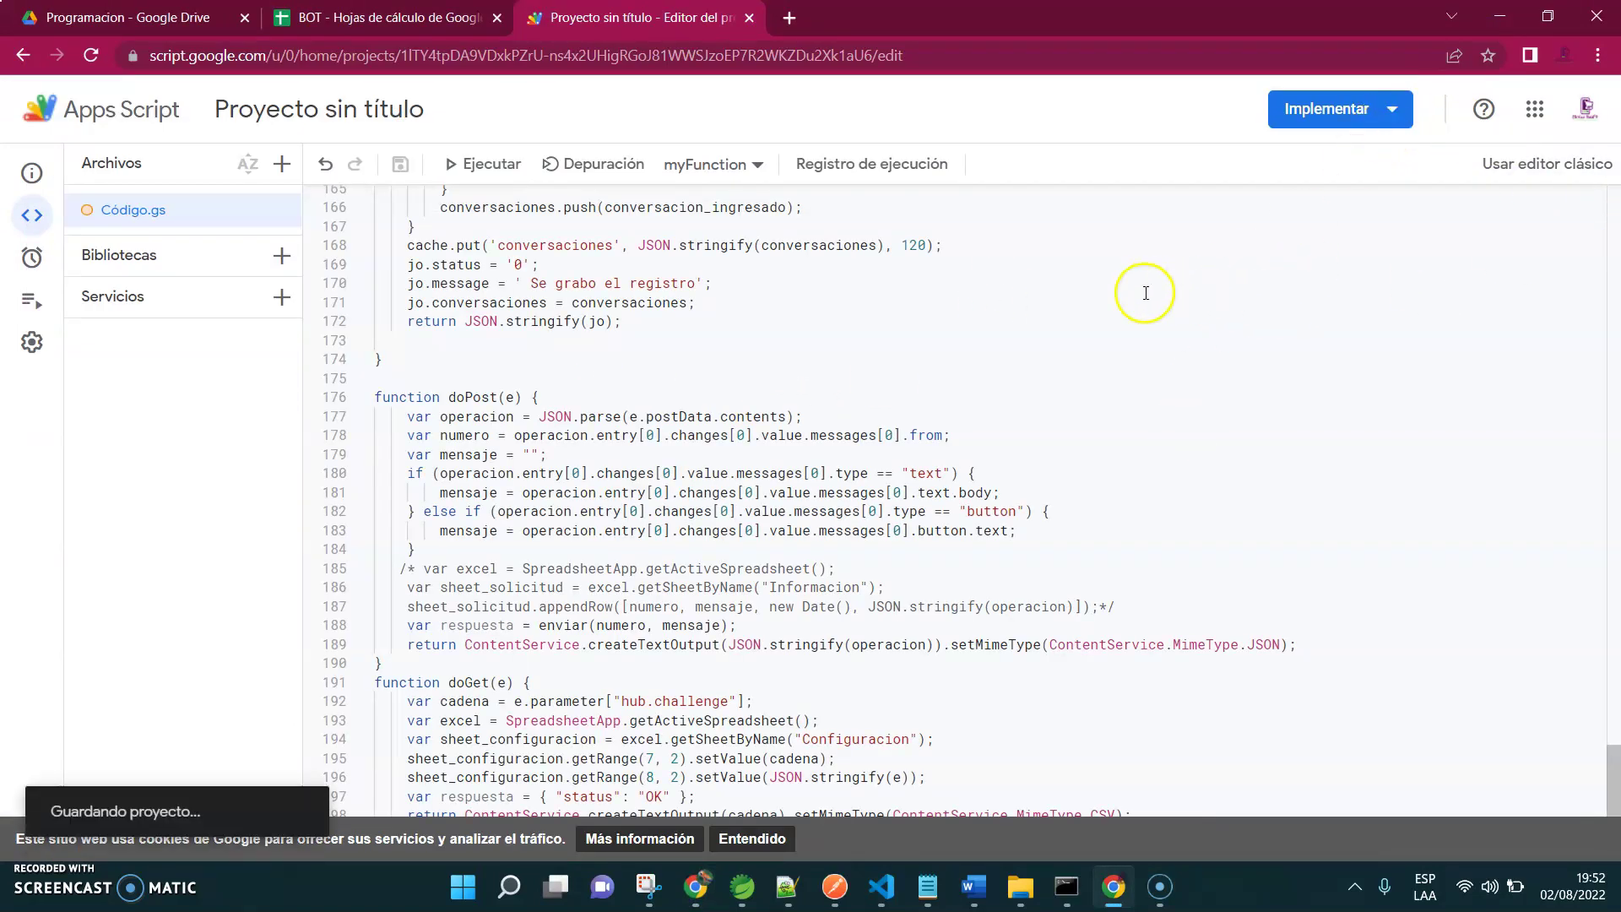
left_click(1045, 434)
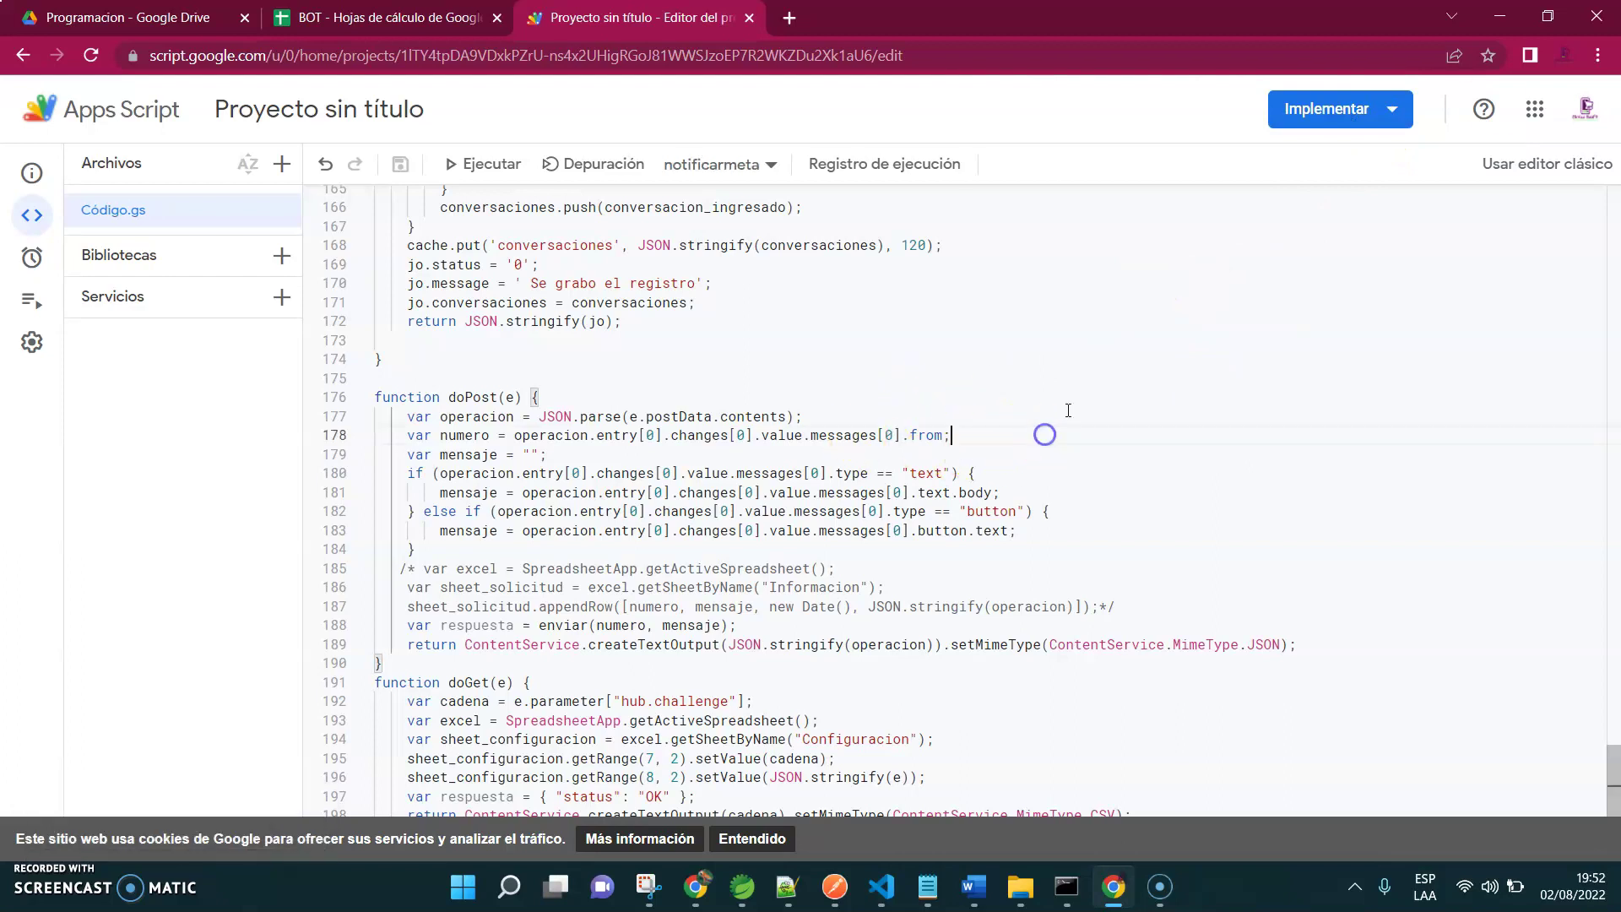
Deploy a new web app with description '1' and access for Cualquier usuario
left_click(1394, 110)
left_click(1339, 163)
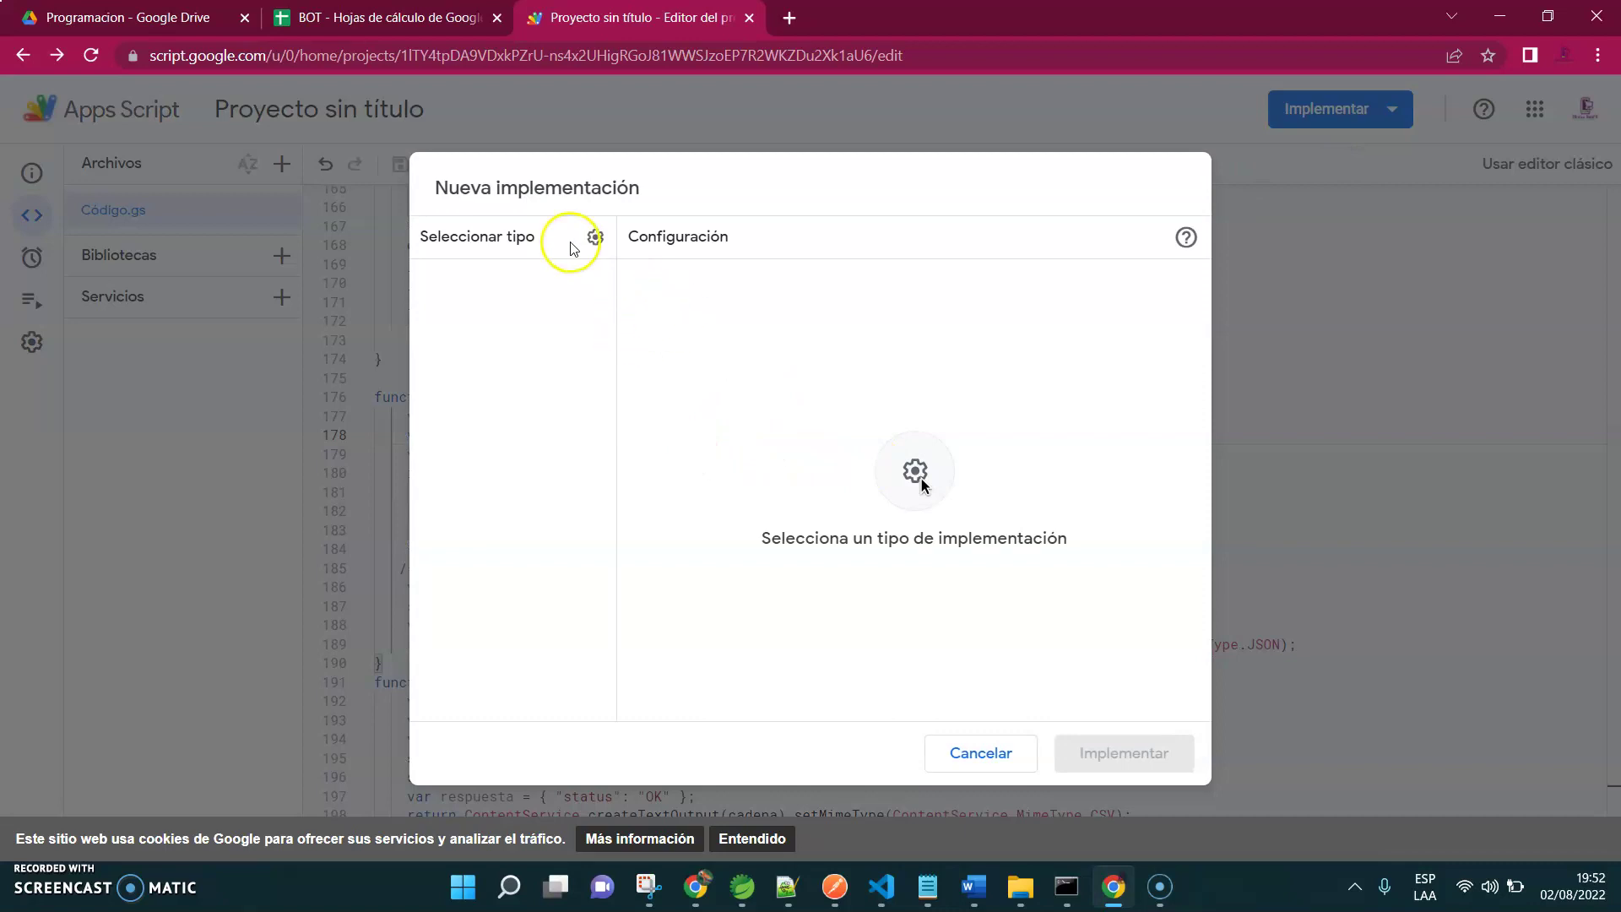
left_click(593, 237)
left_click(676, 297)
left_click(743, 340)
type("1")
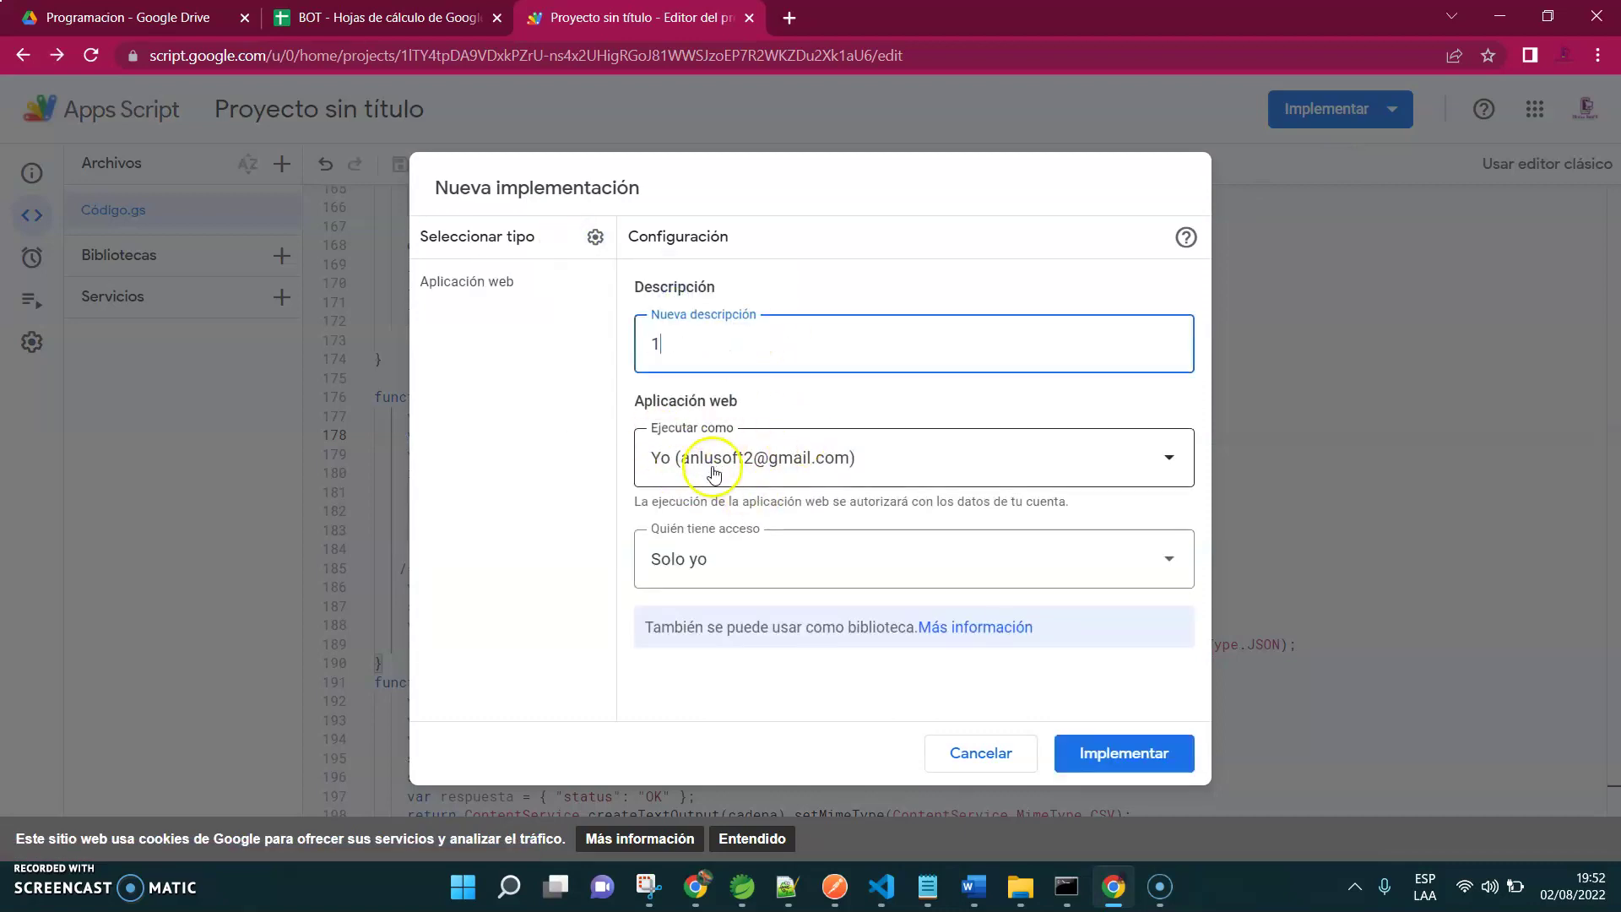
left_click(713, 559)
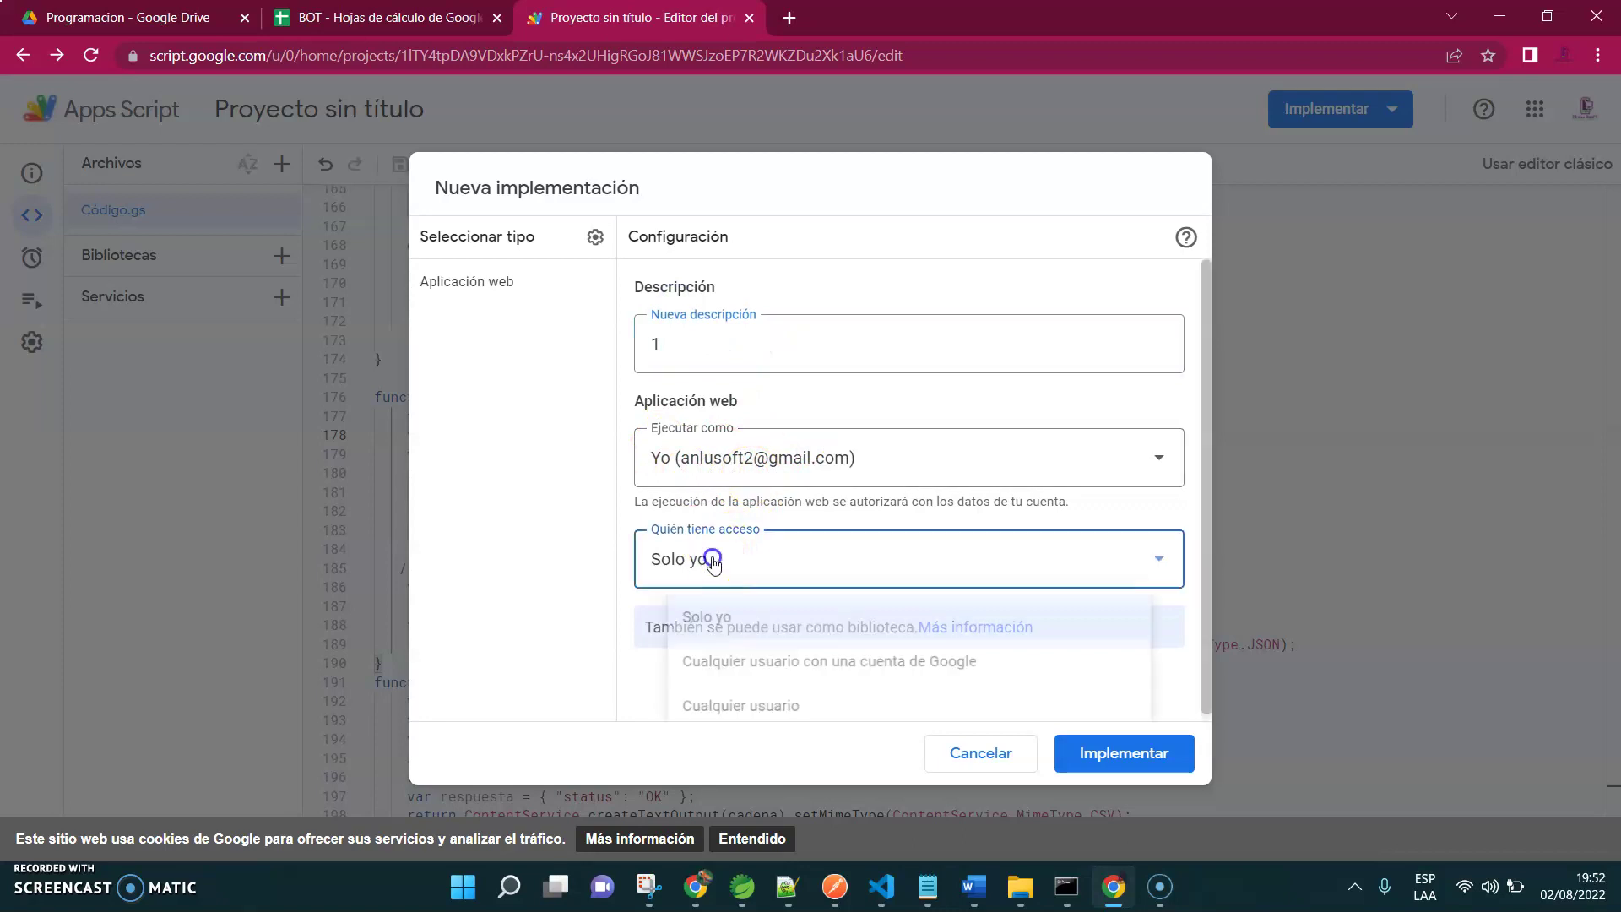
left_click(753, 699)
left_click(1082, 753)
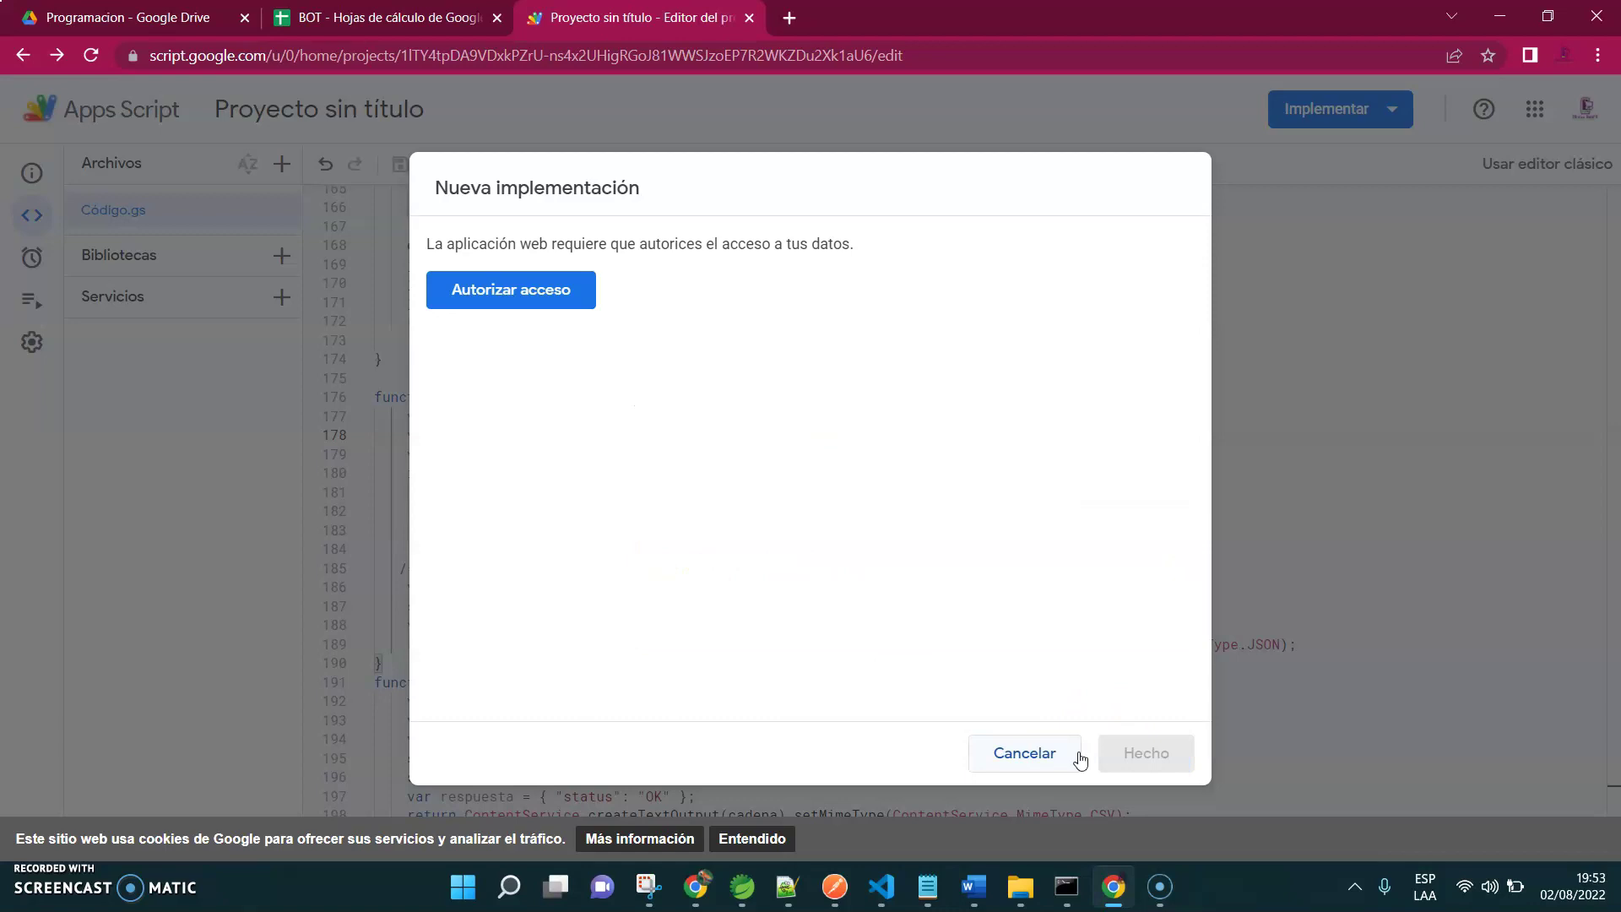
Authorize the project with the Google account, proceeding past the unverified-app warning
left_click(481, 299)
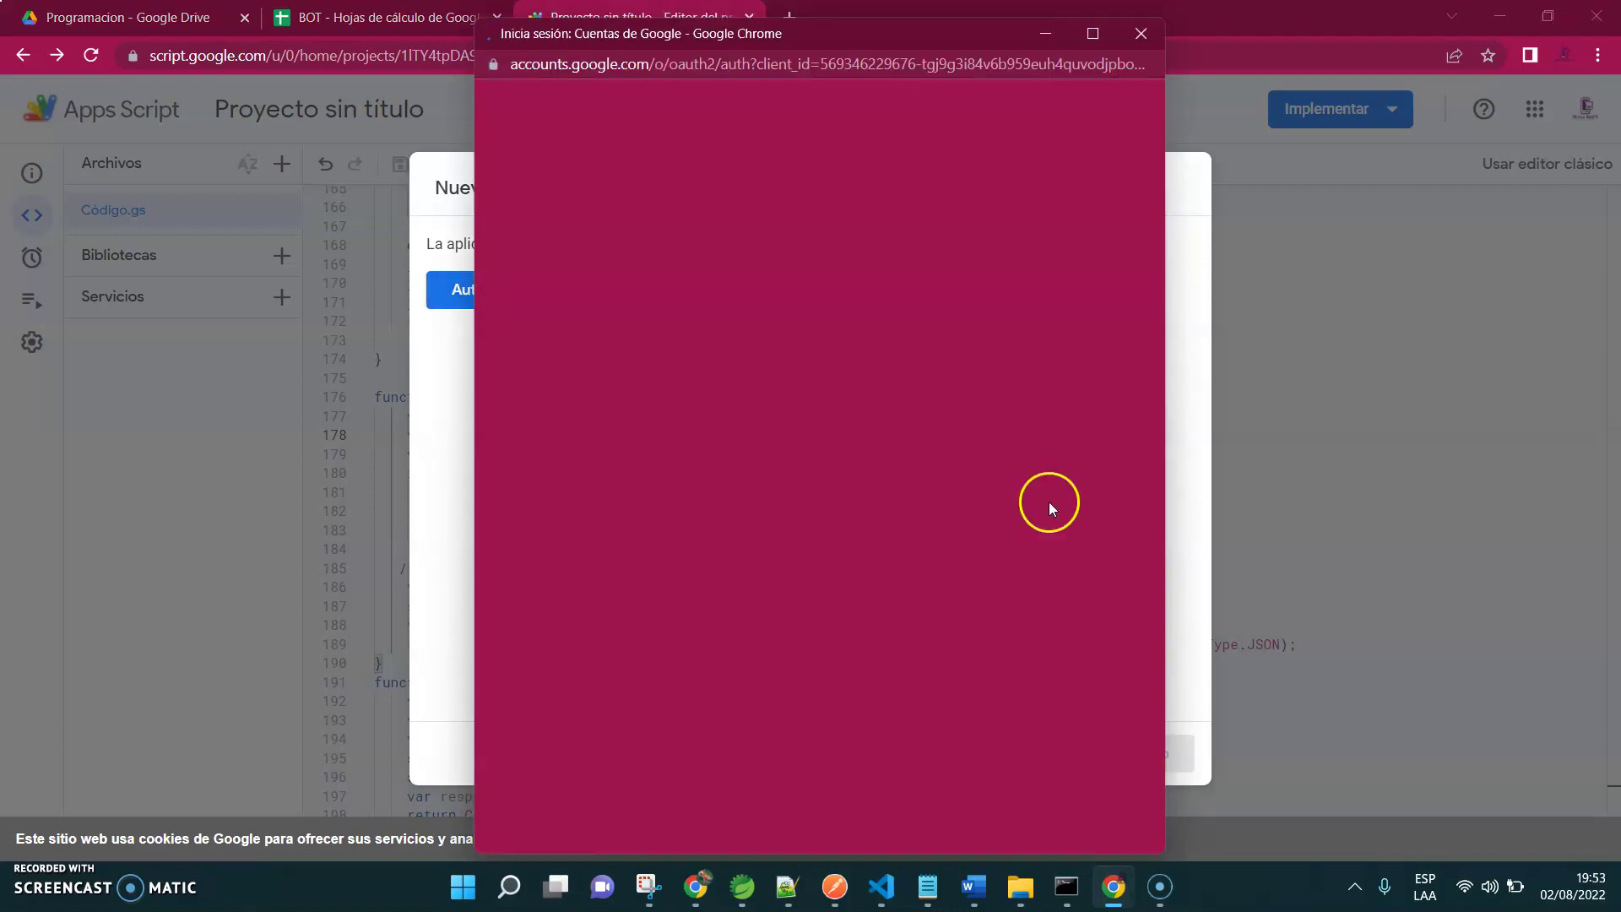
left_click(709, 414)
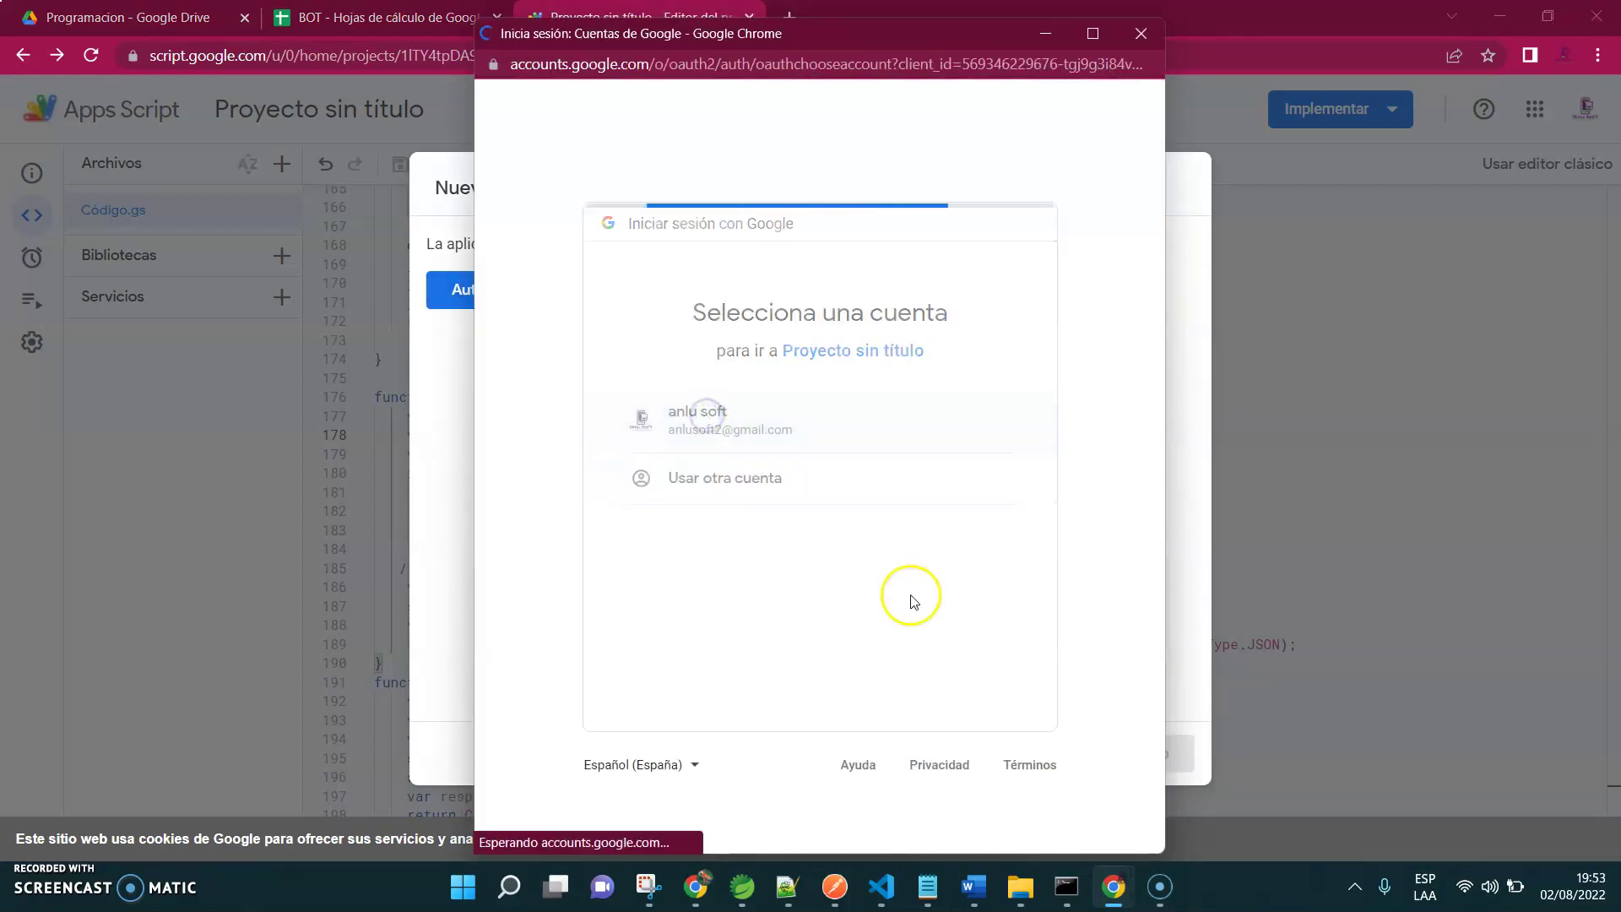
left_click(556, 499)
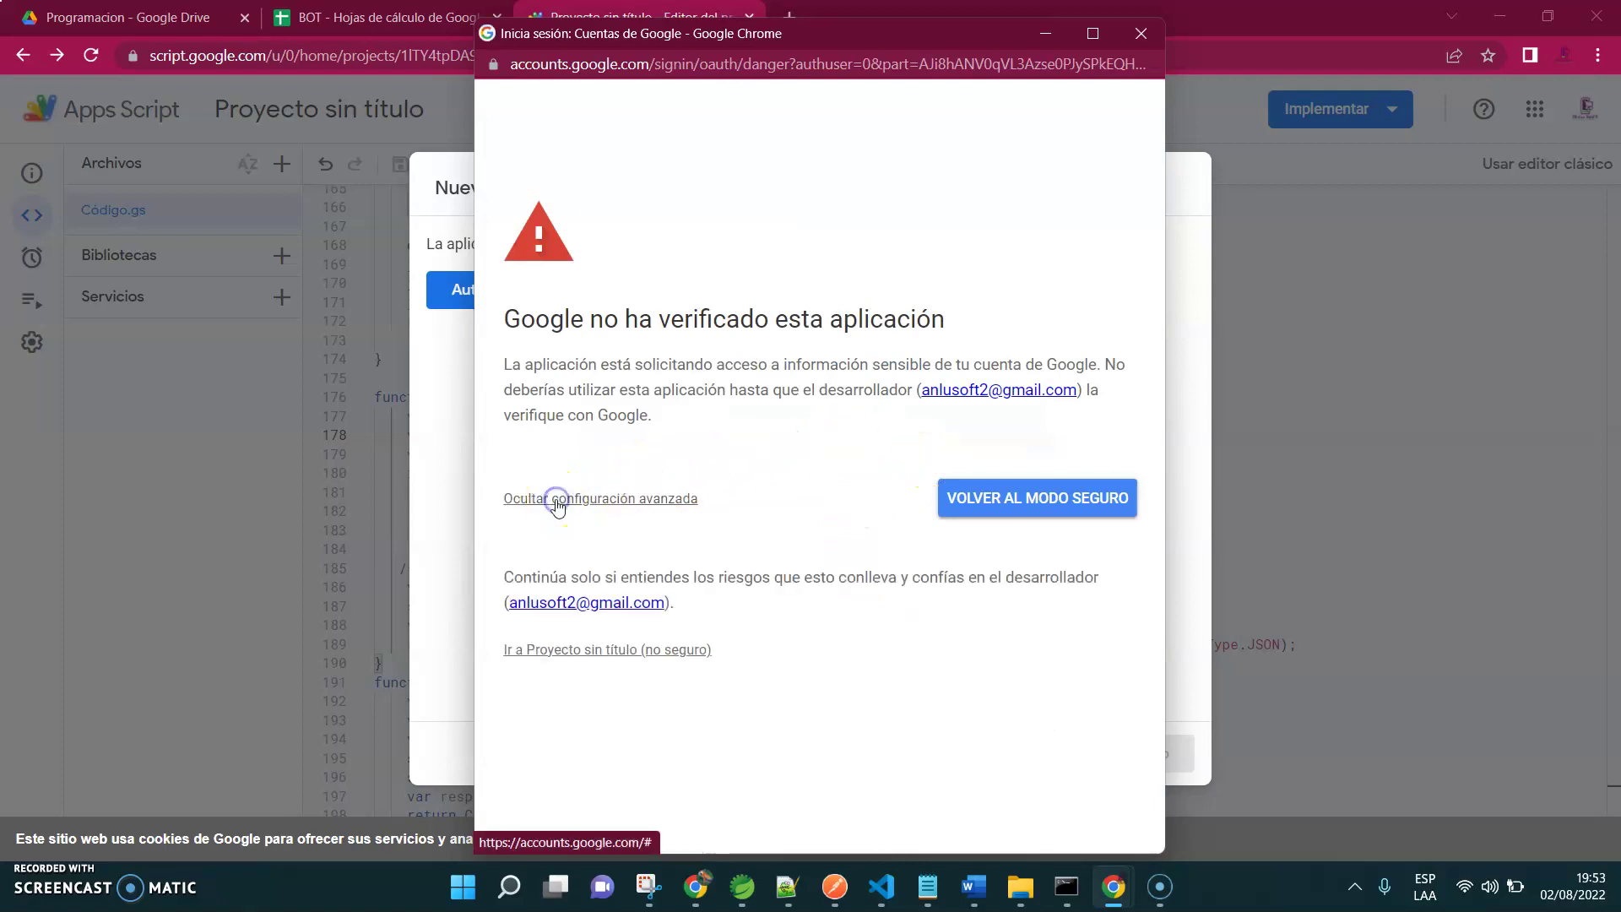
left_click(553, 648)
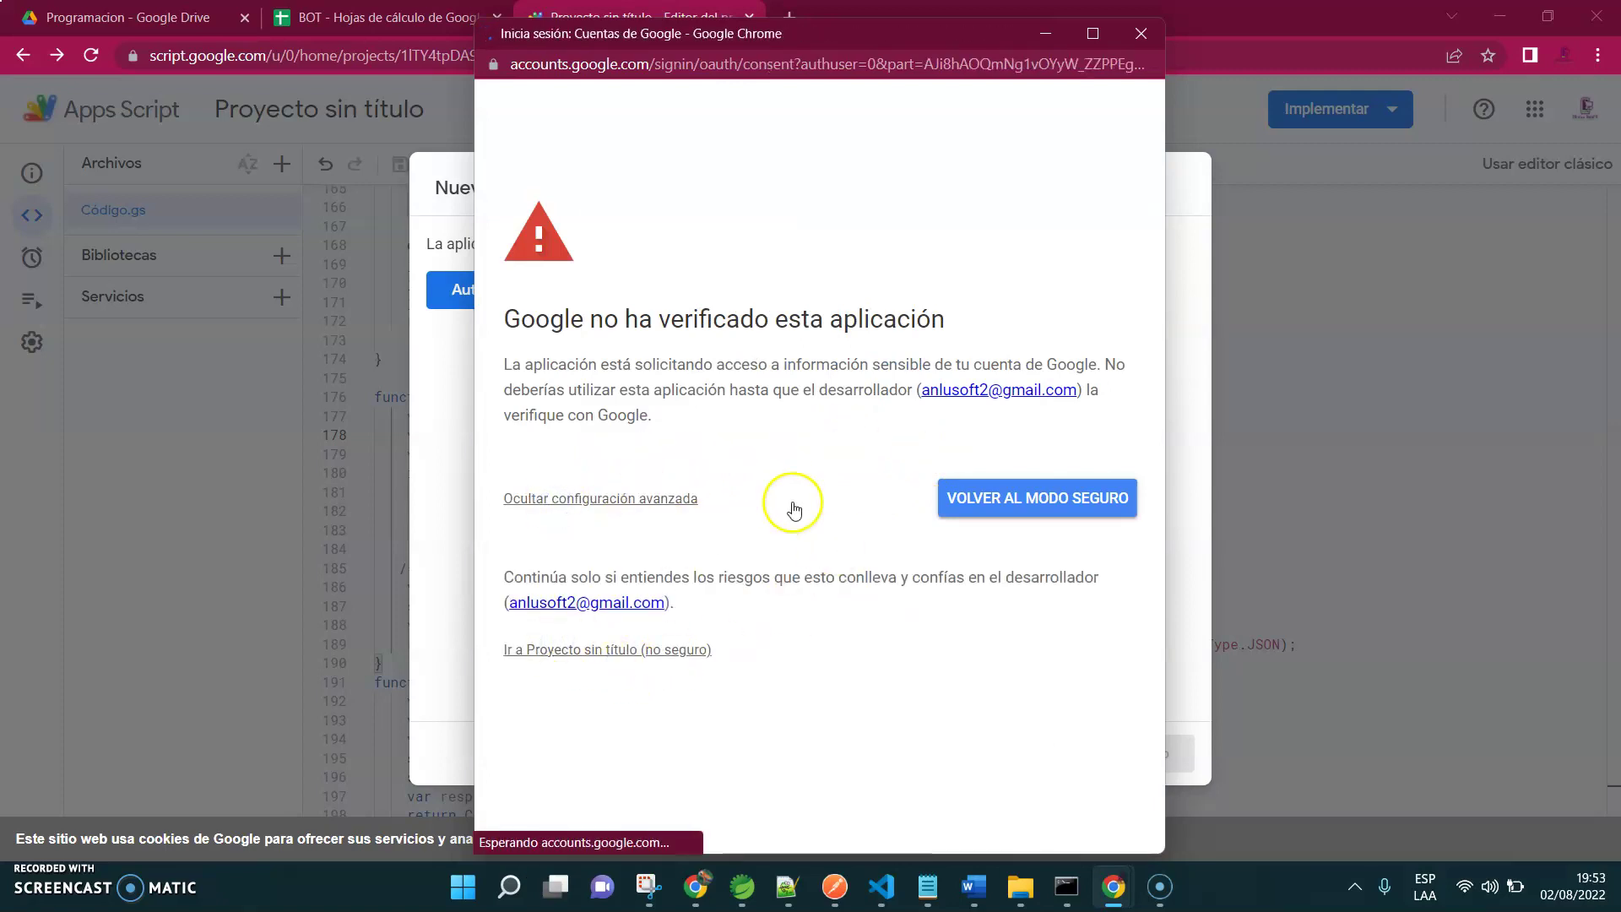
scroll(1143, 329, "down", 2)
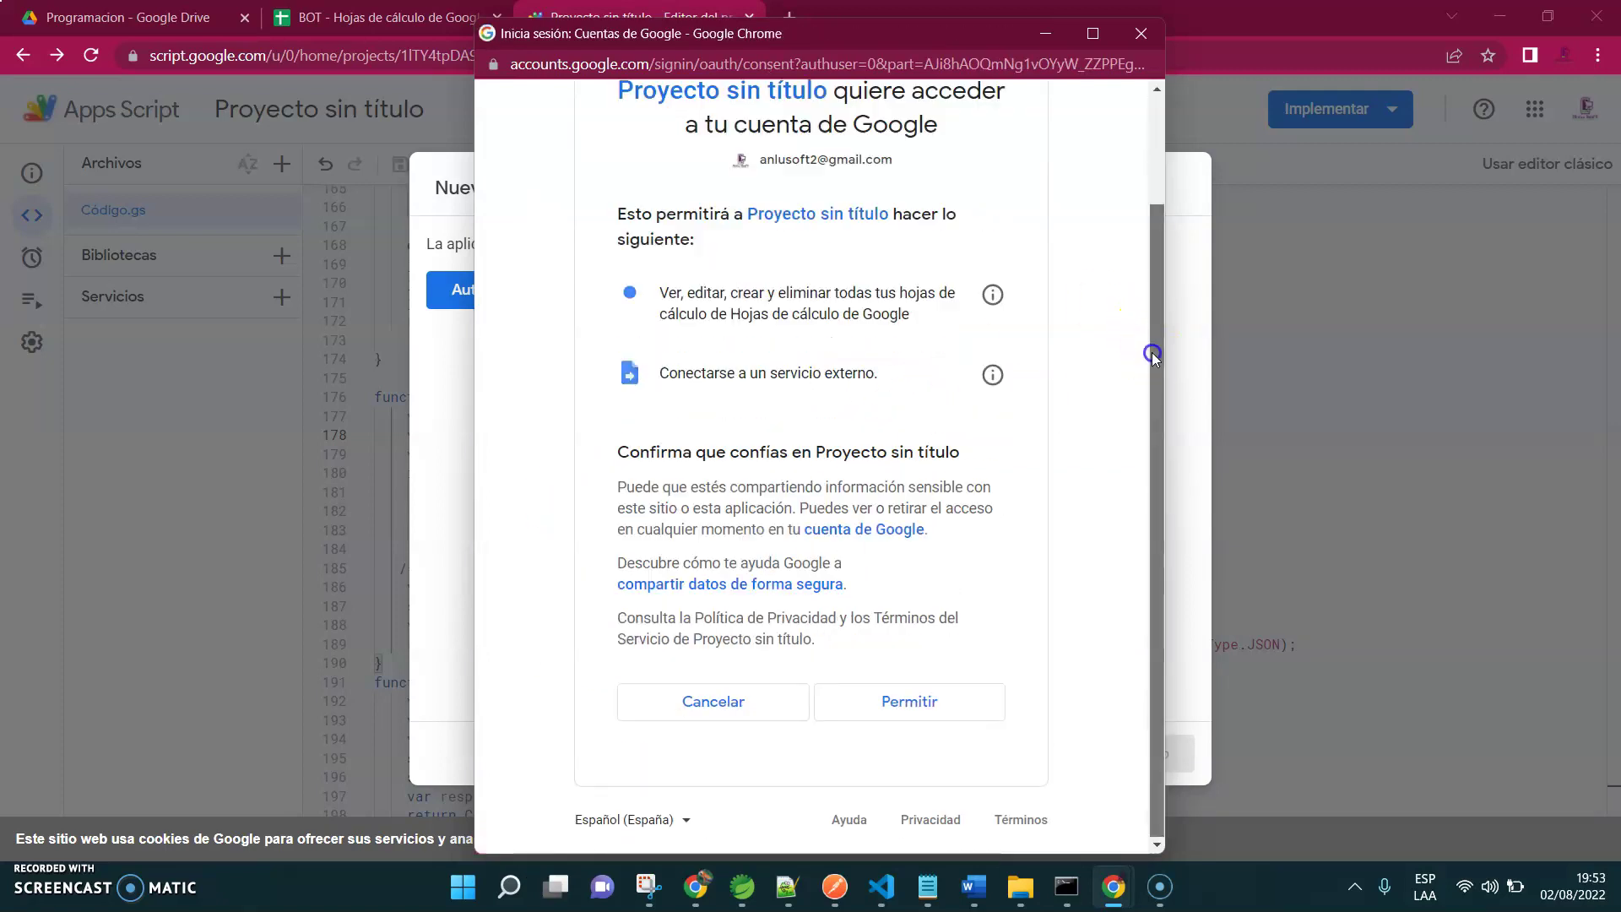
left_click(884, 701)
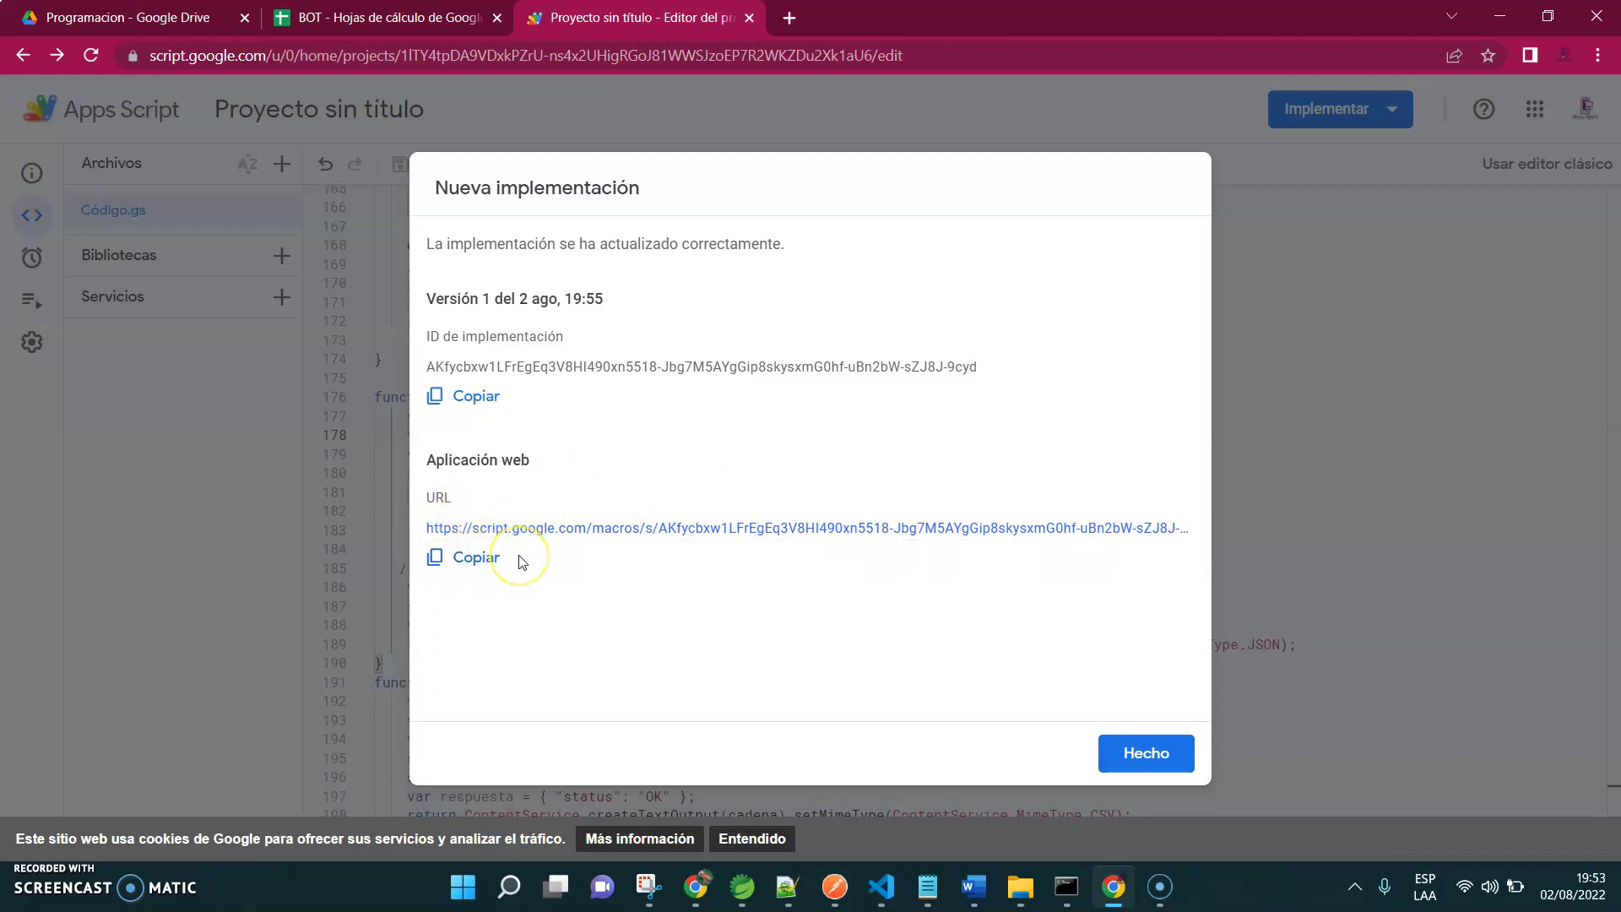
Copy the web app URL, close the deployment summary and return to the blog window
left_click(471, 557)
left_click(1108, 755)
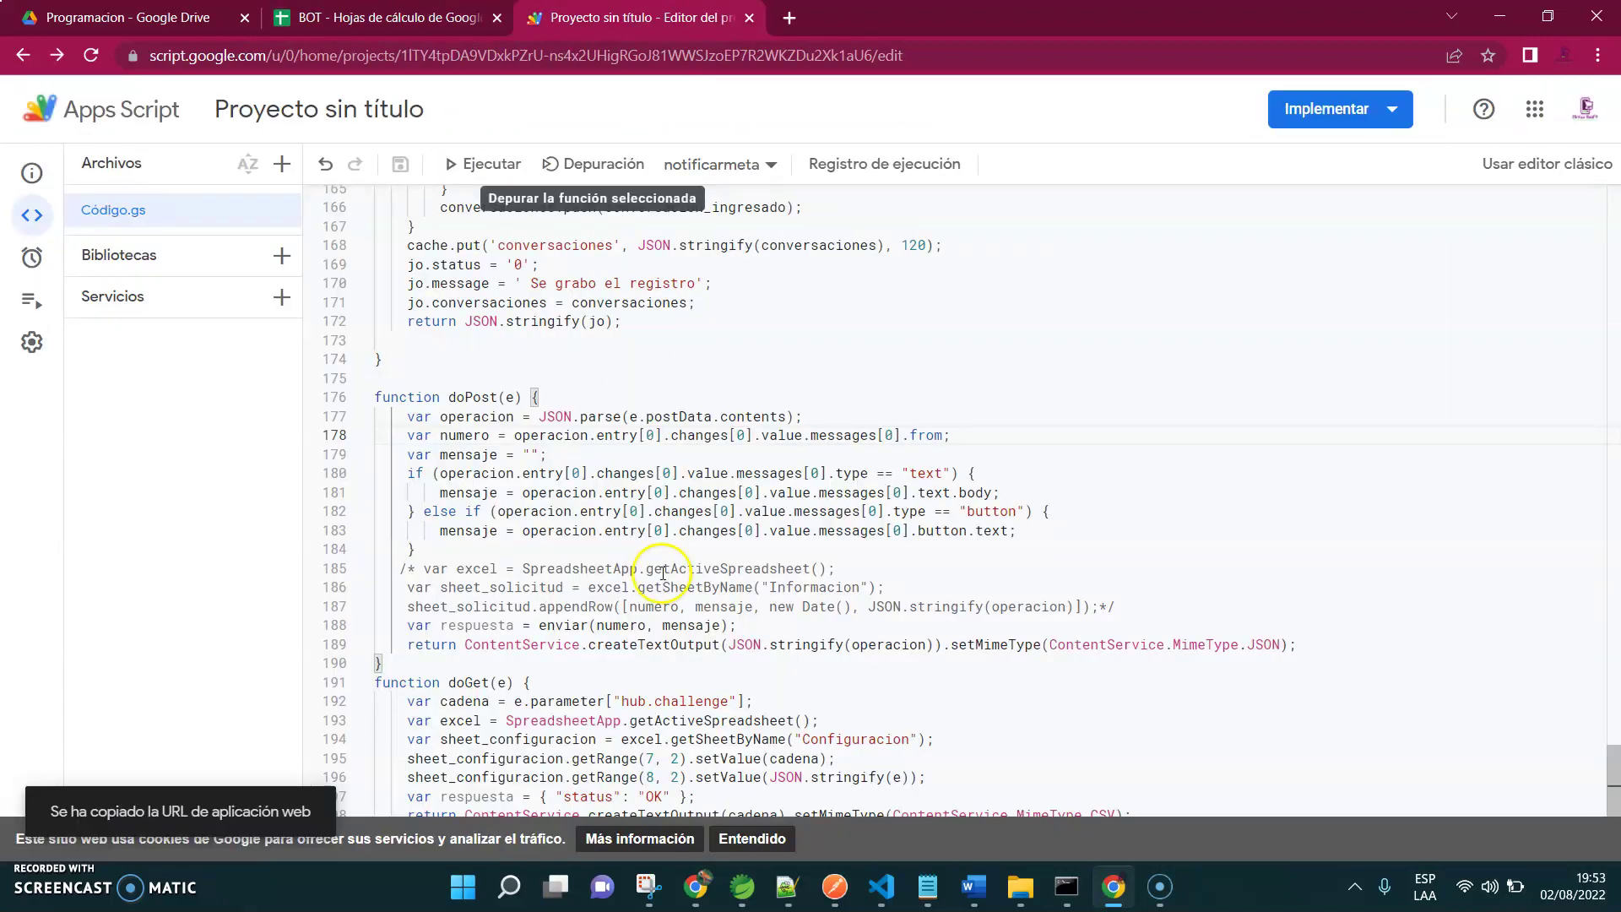
mouse_move(694, 885)
left_click(682, 789)
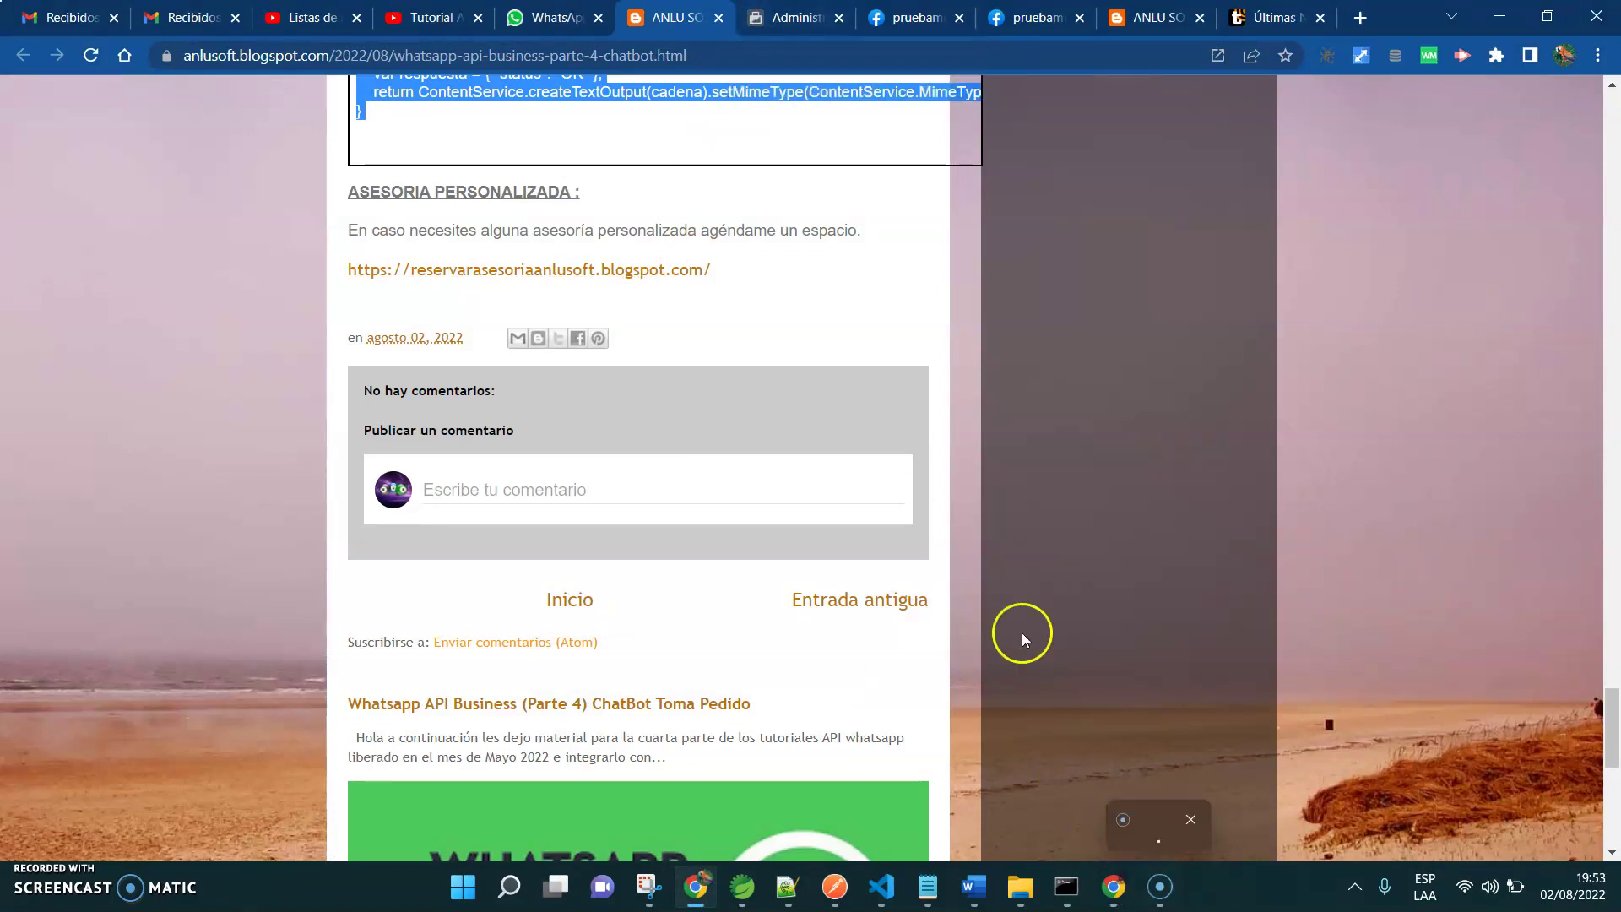
Replace the WhatsApp webhook callback URL with the new Apps Script web app URL
left_click(797, 18)
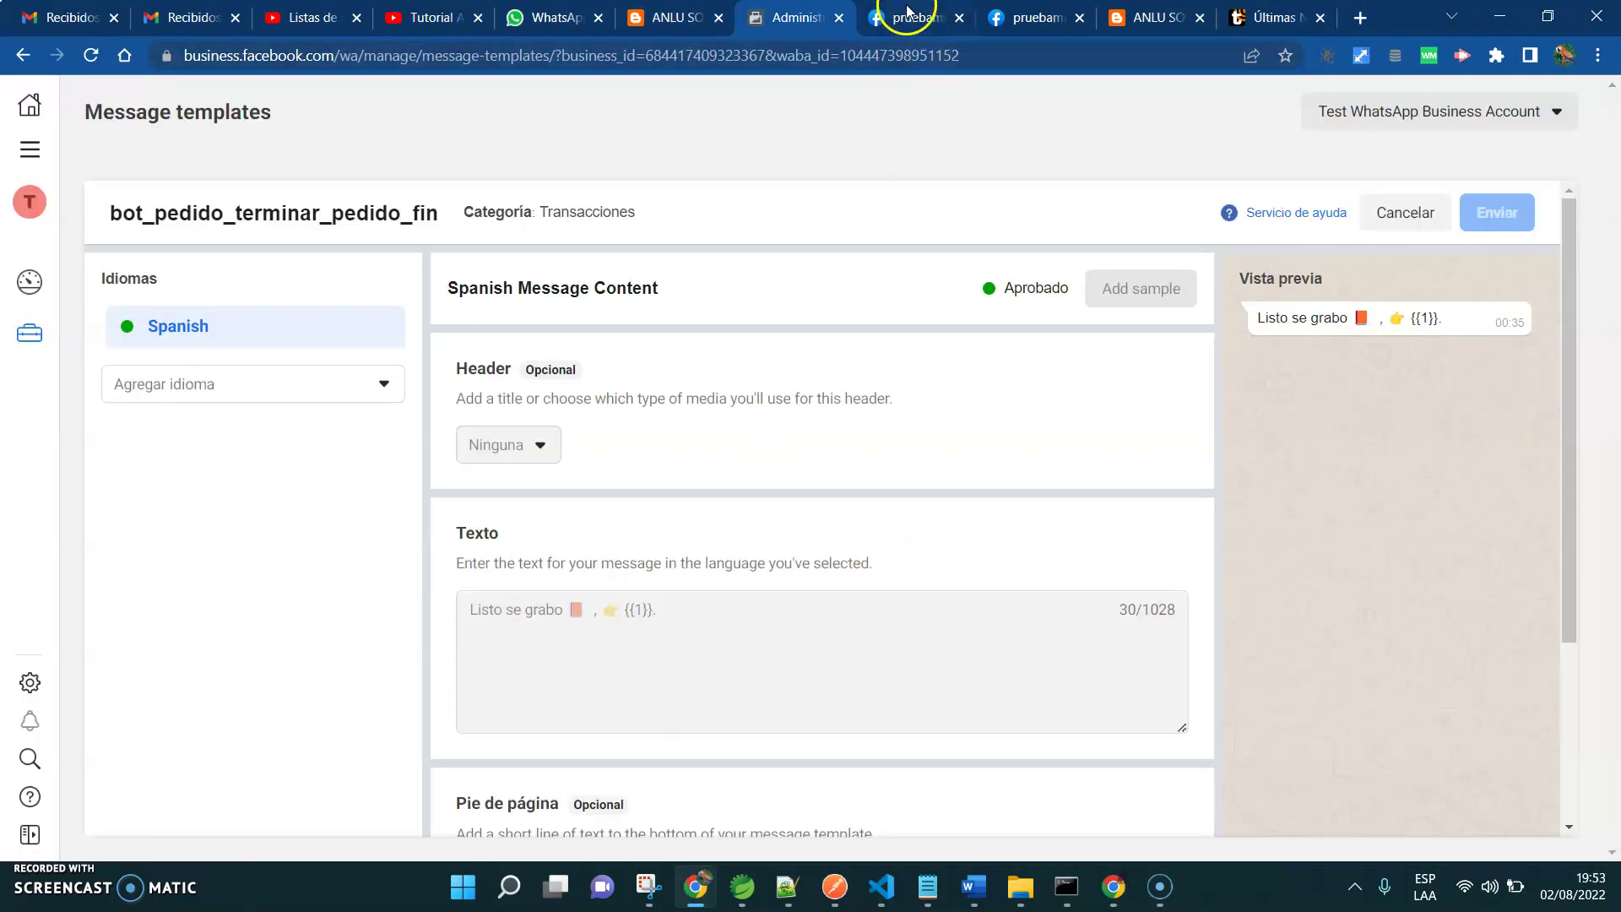
left_click(908, 12)
left_click(1024, 19)
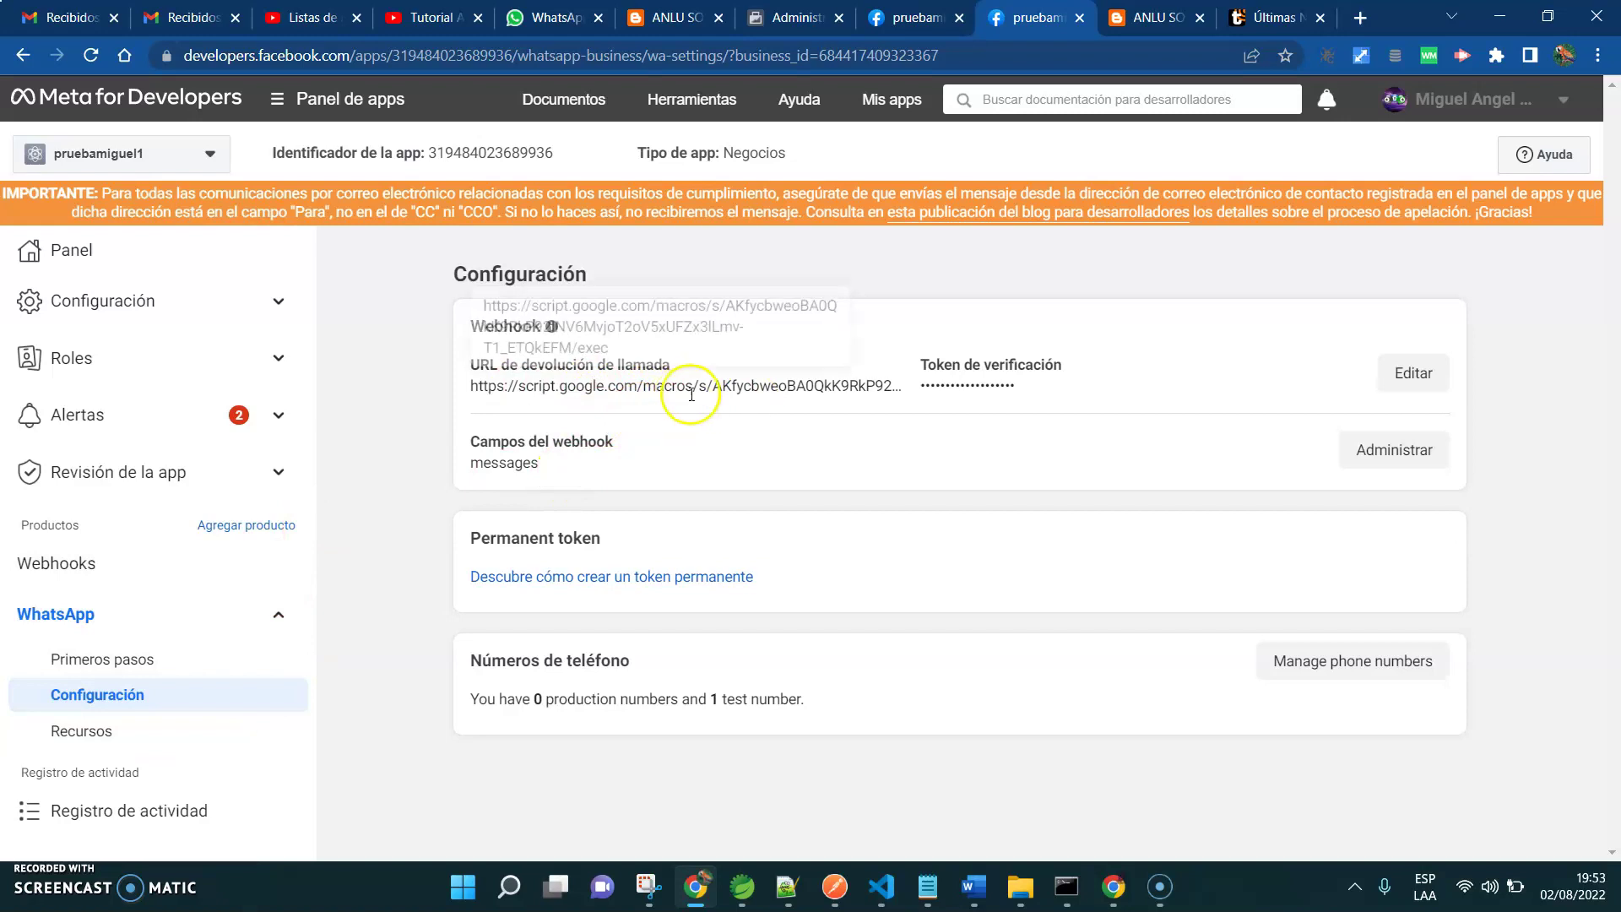
left_click(1397, 369)
triple_click(709, 363)
key("ctrl+v")
left_click(658, 427)
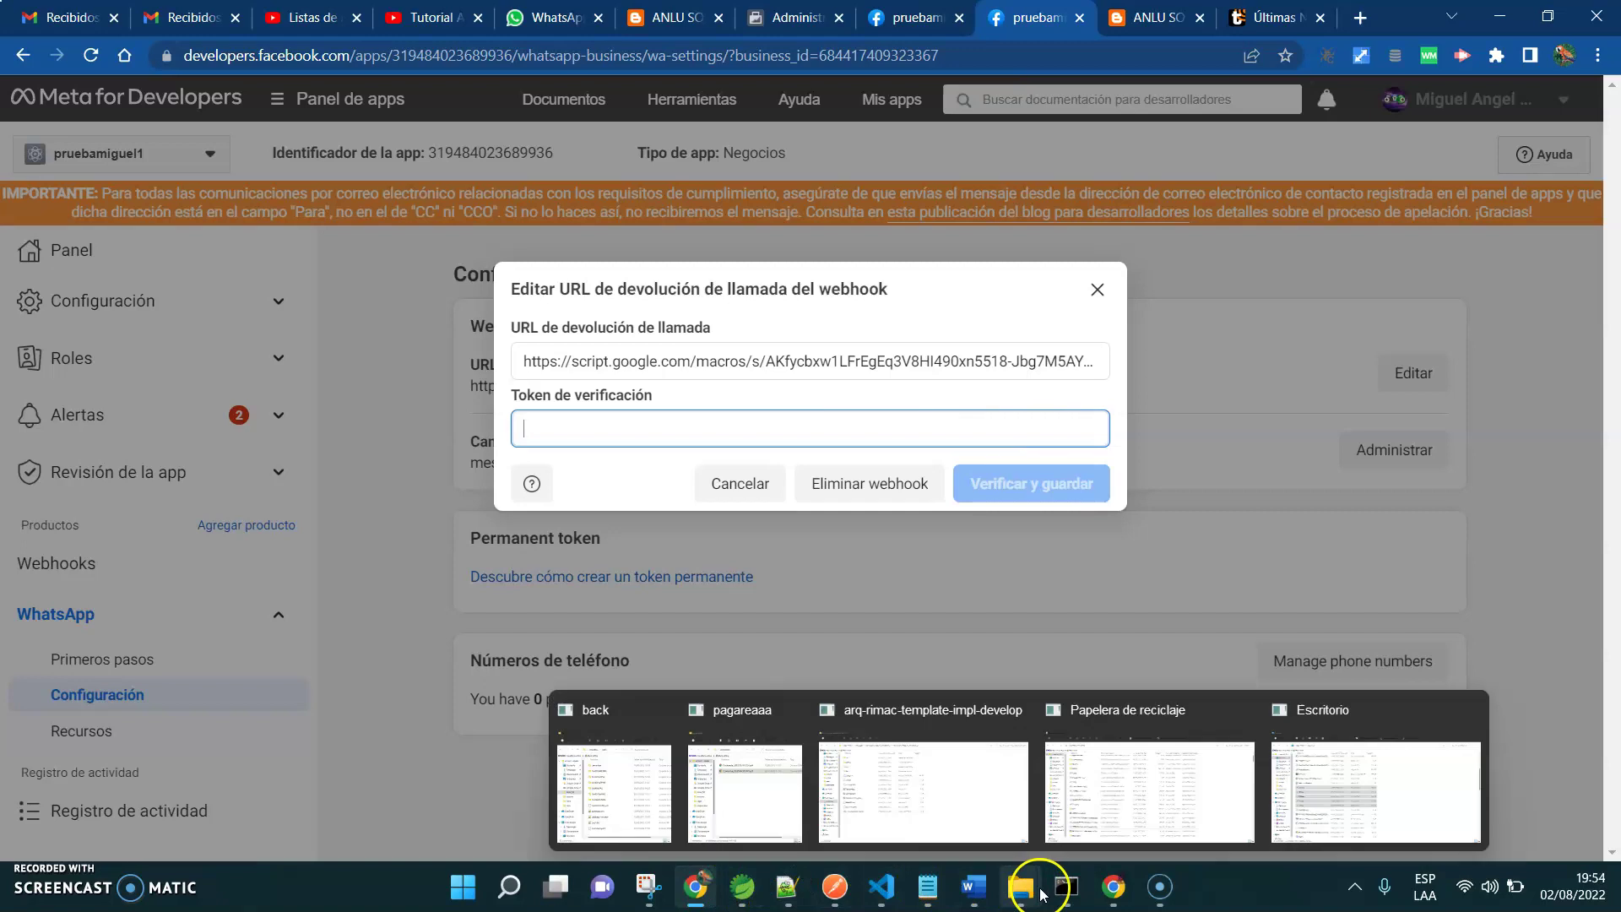
Paste BOT's B3 webhook_token as verify token, verify and save, then launch notepad
left_click(1105, 767)
left_click(388, 17)
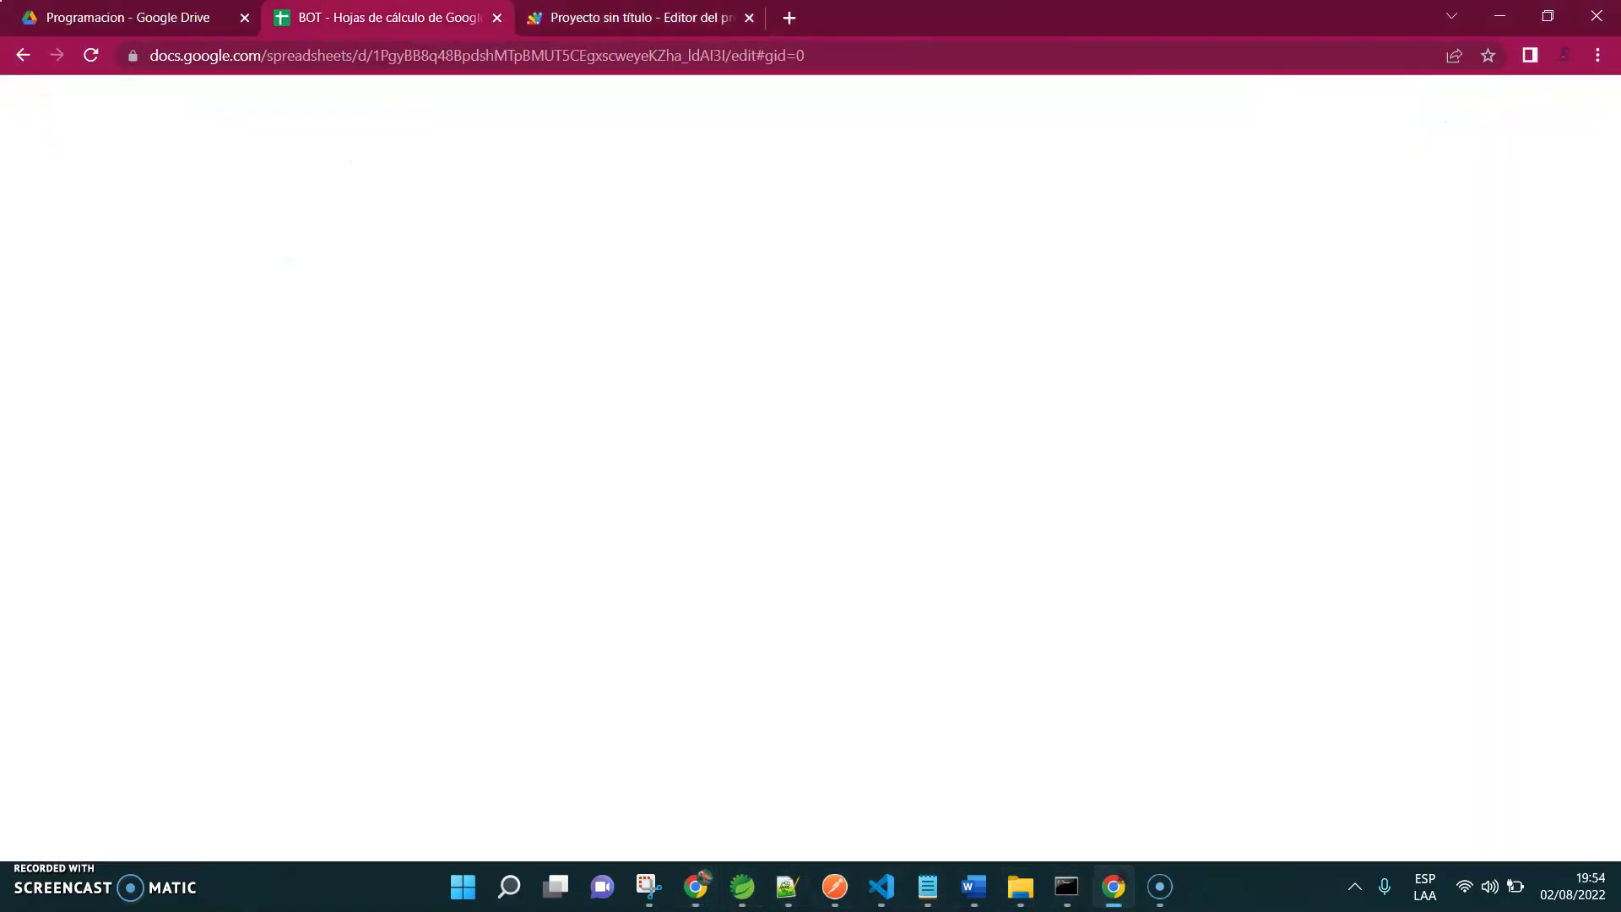
left_click(208, 293)
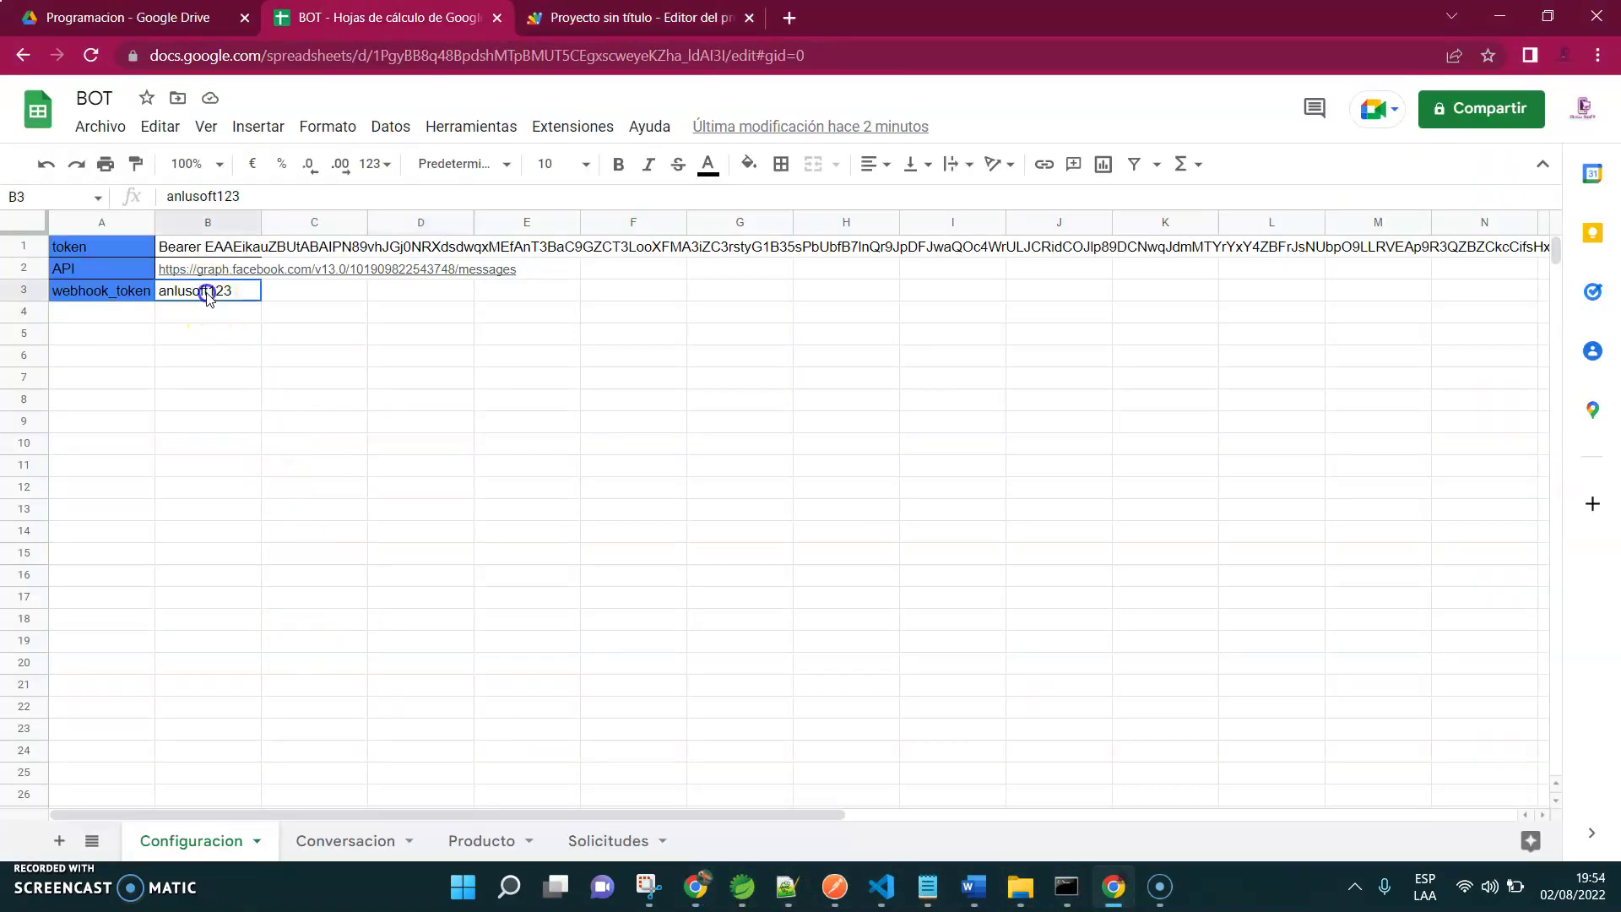
double_click(213, 187)
key("ctrl+c")
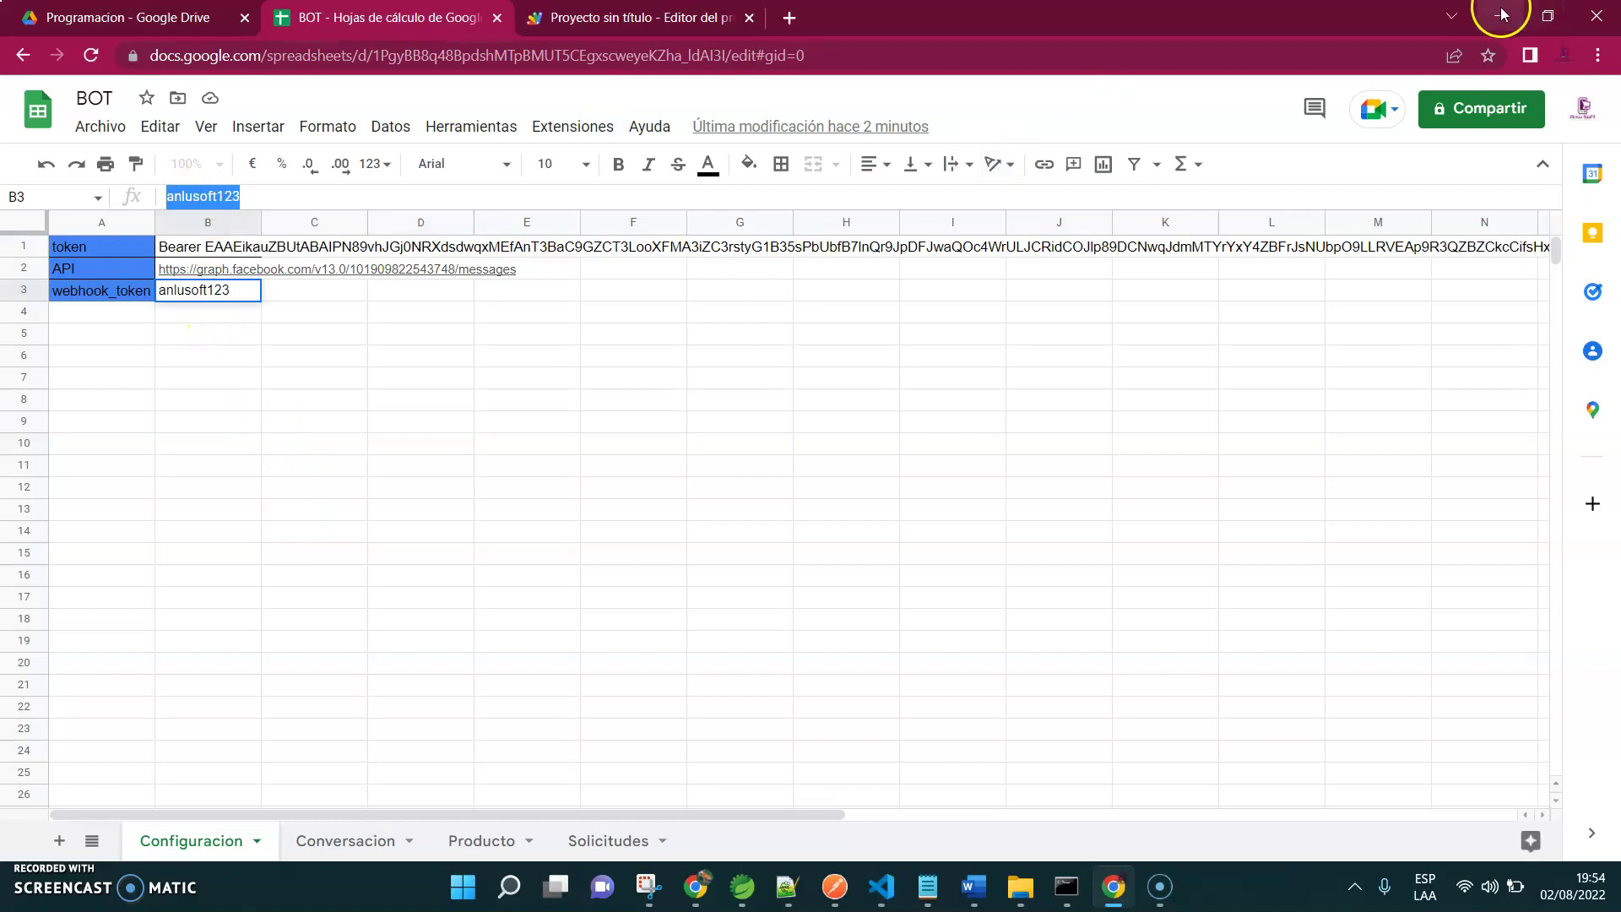
left_click(1499, 15)
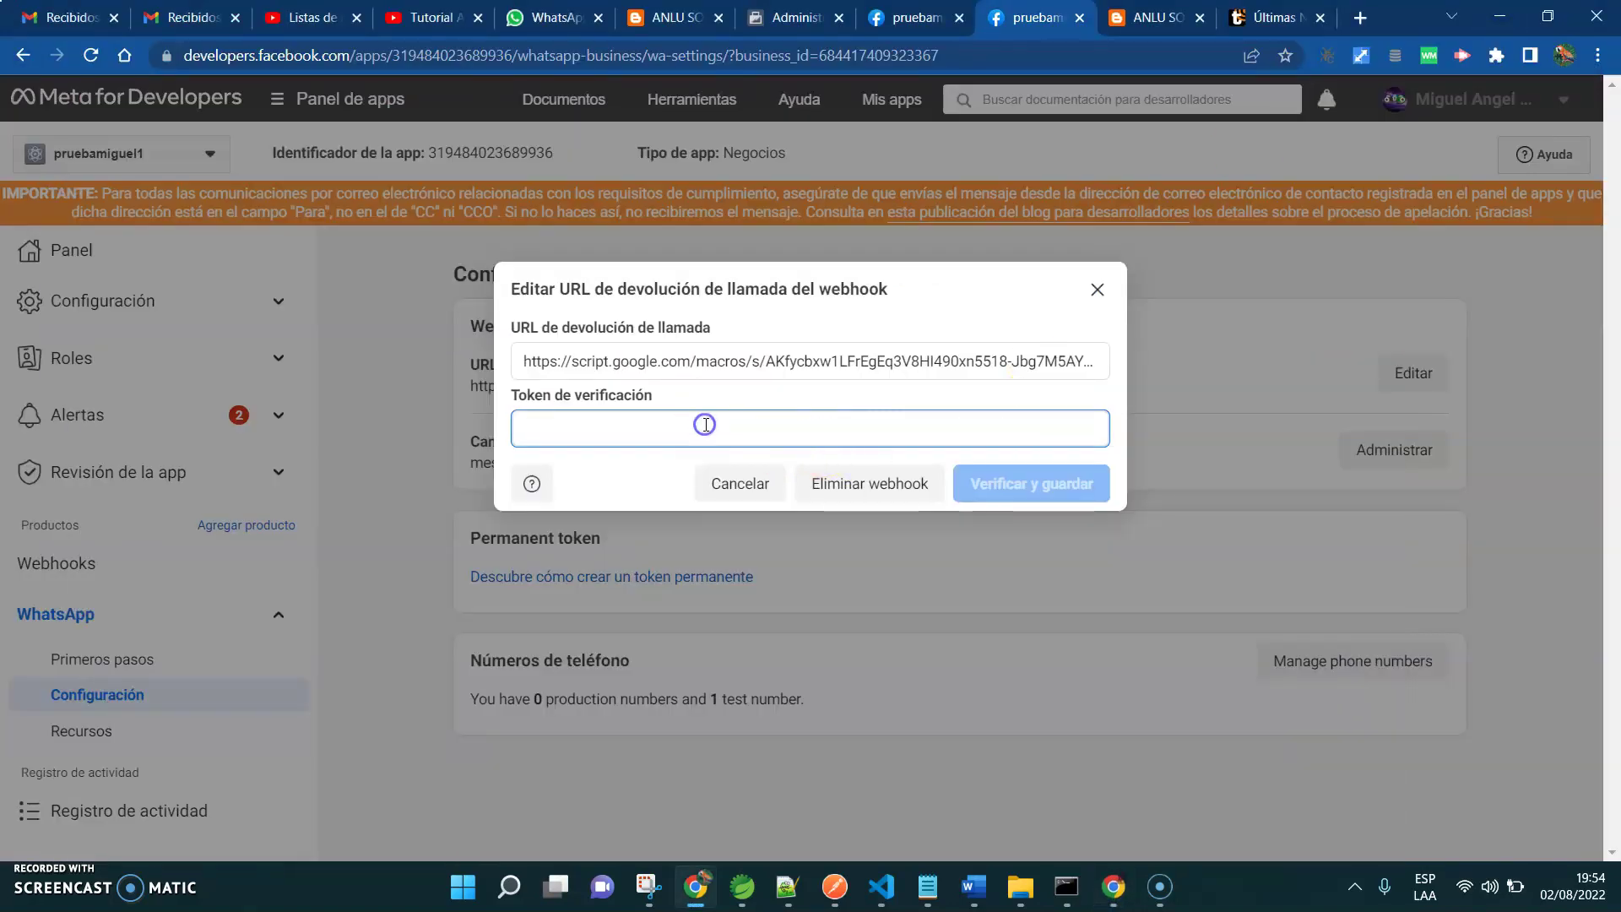
key("ctrl+v")
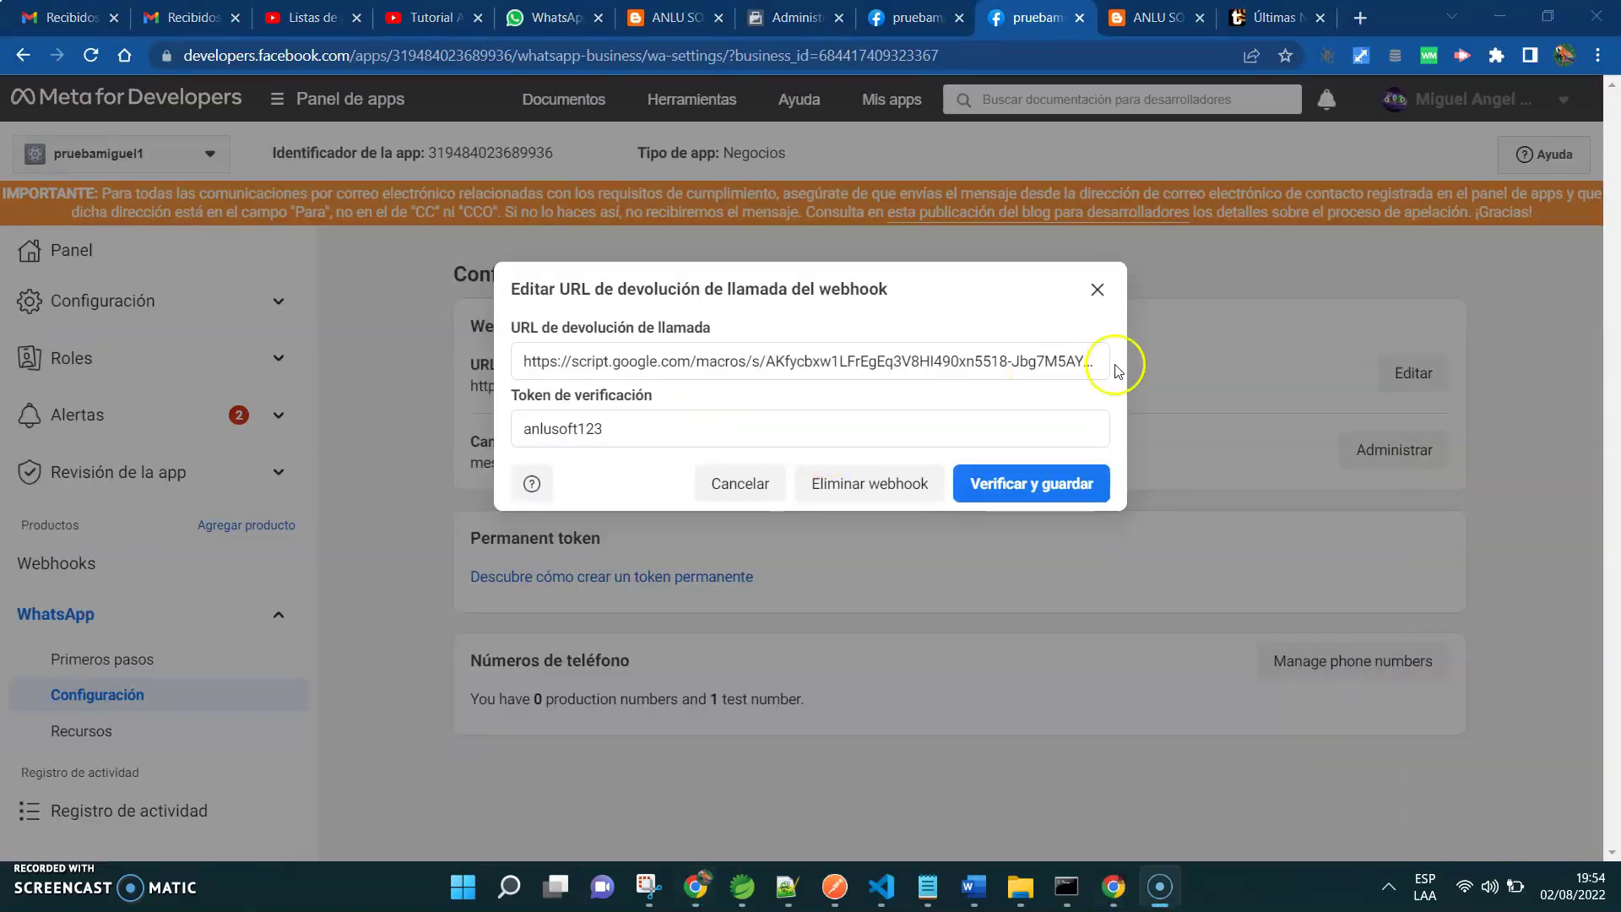
left_click(981, 489)
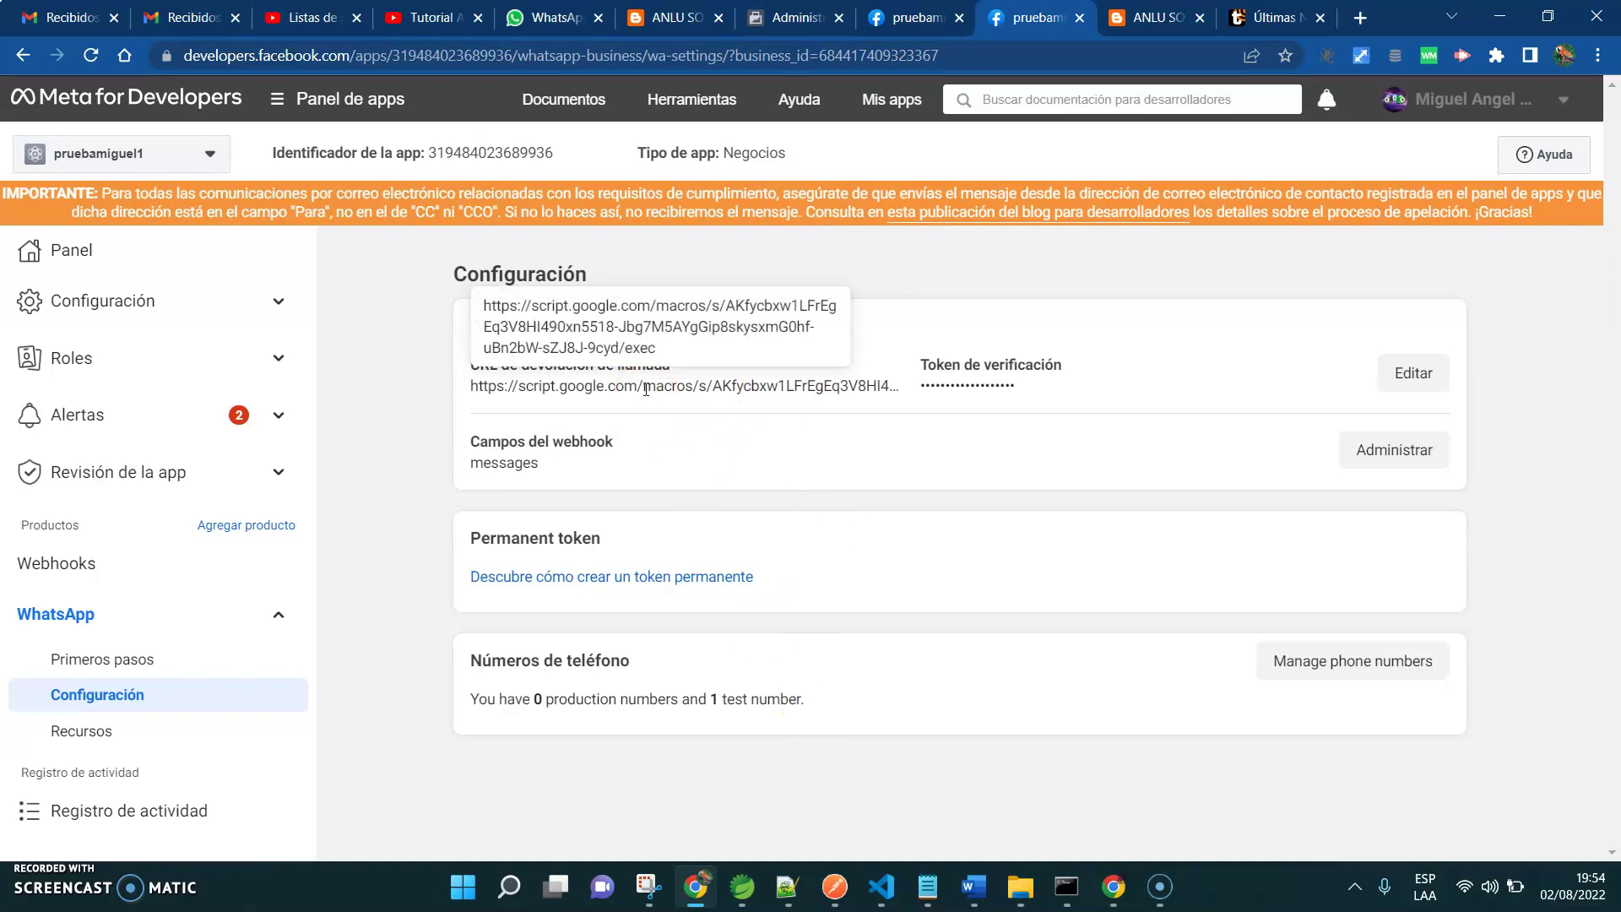
key("super+r")
key("Return")
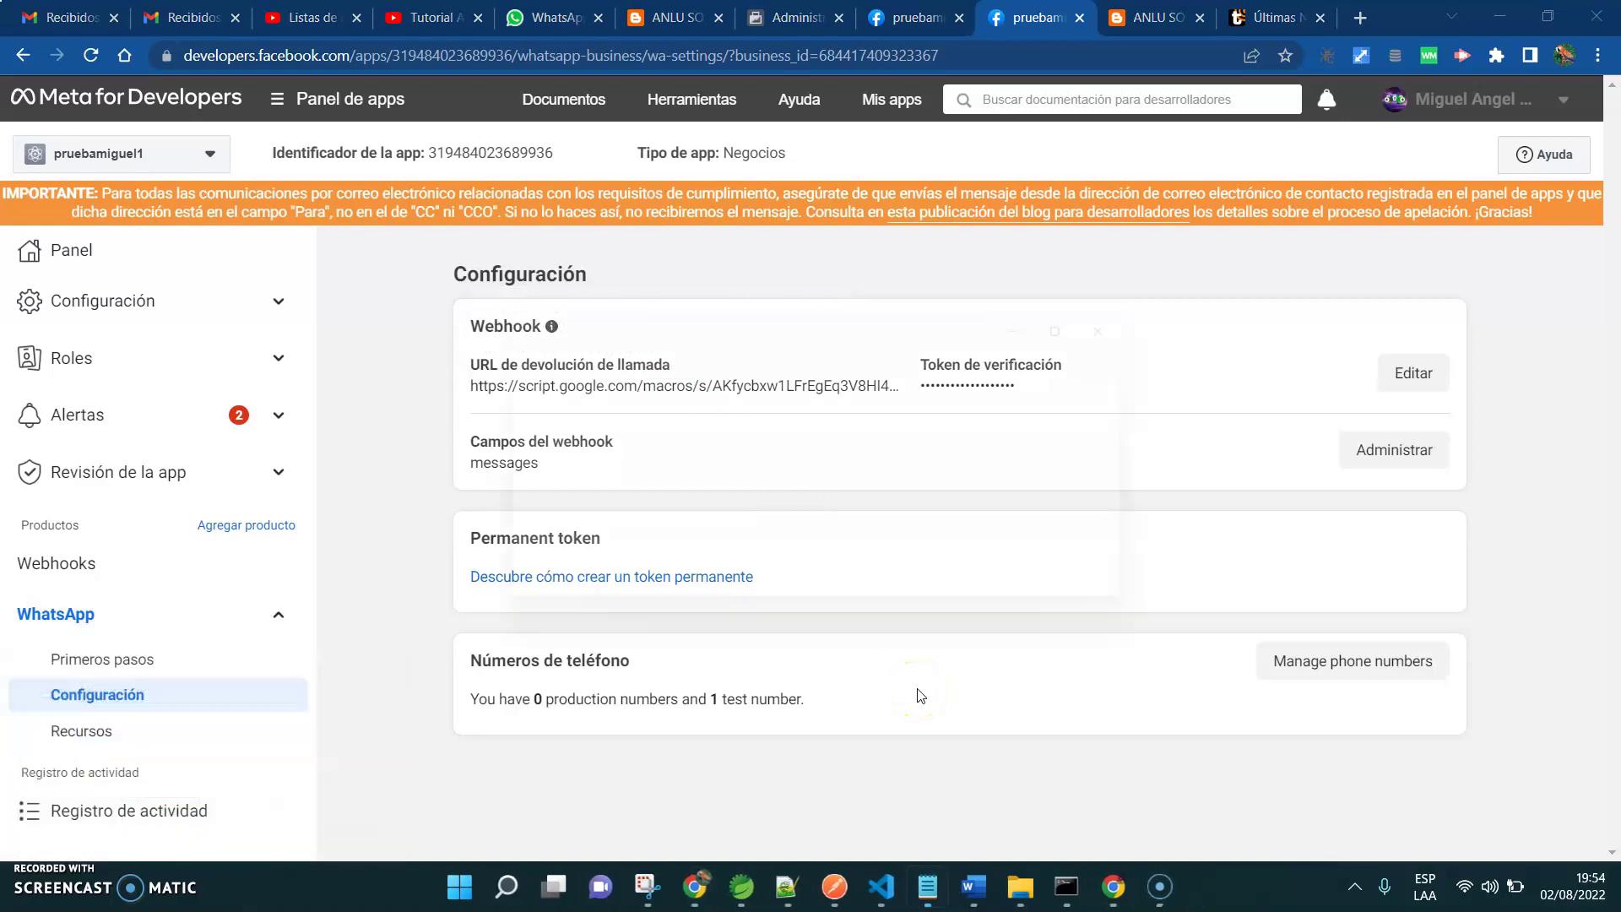
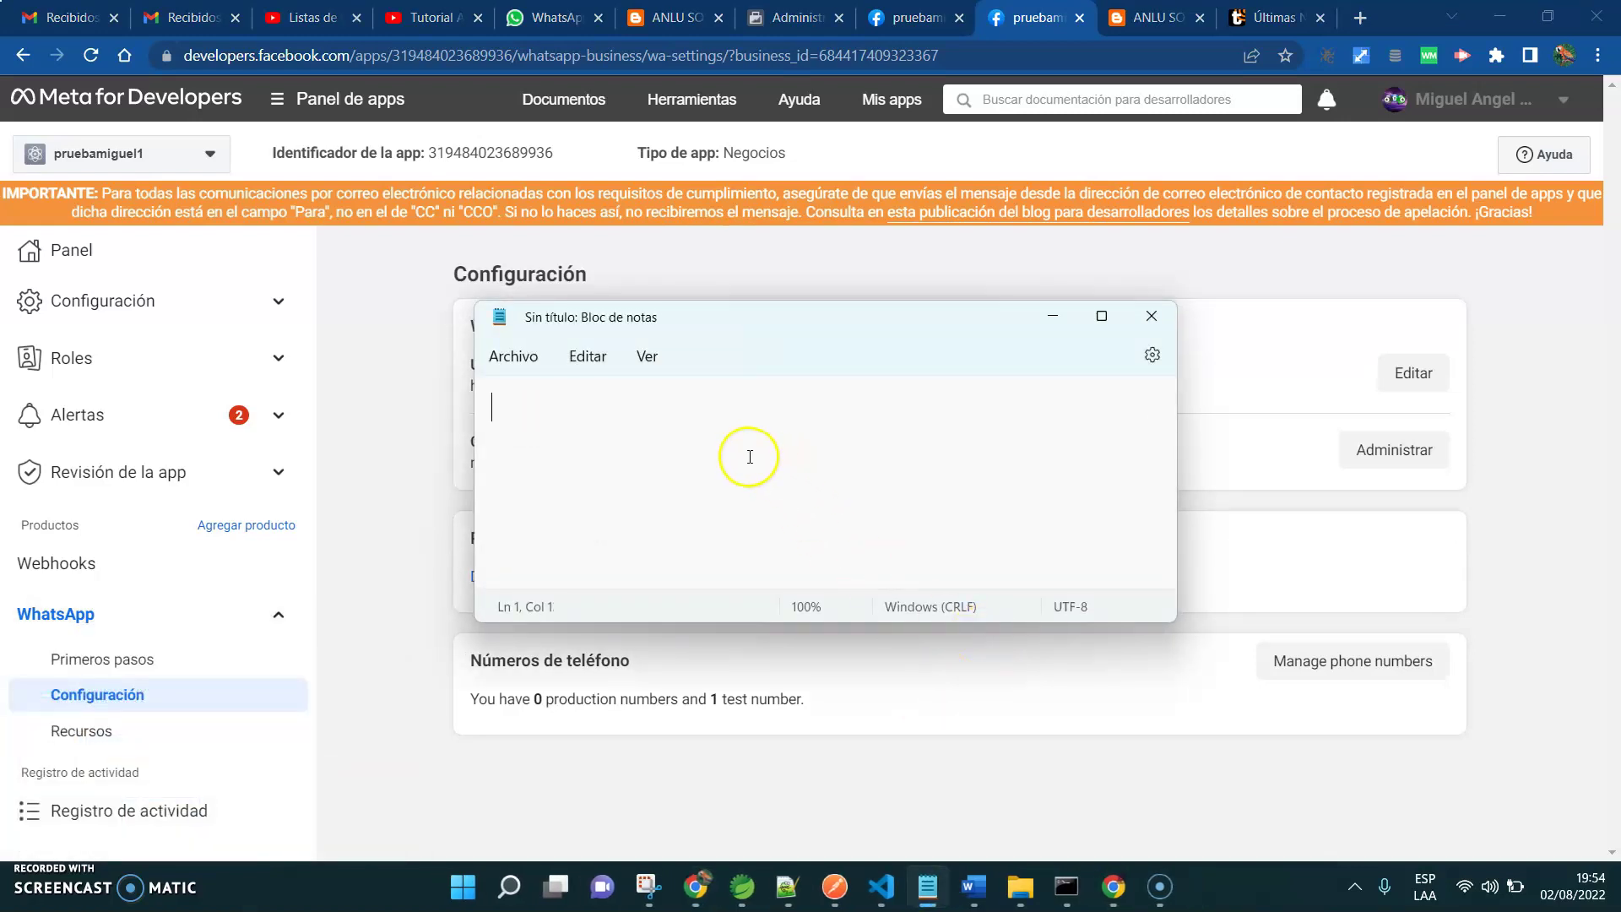
mouse_move(1115, 886)
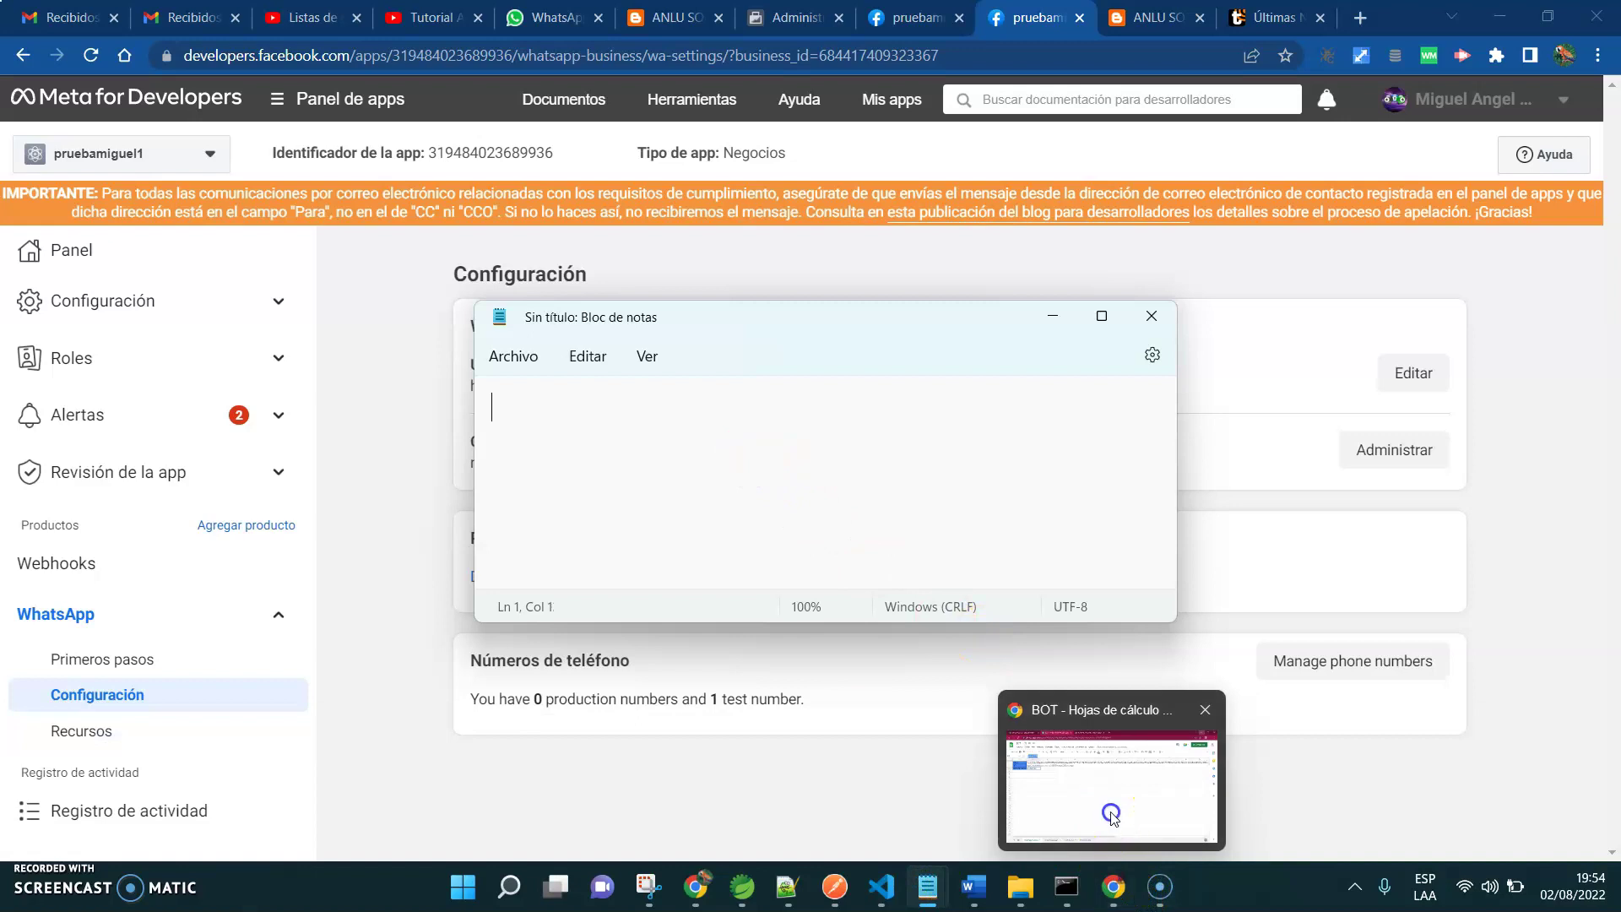
left_click(1111, 812)
left_click(641, 16)
left_click(388, 17)
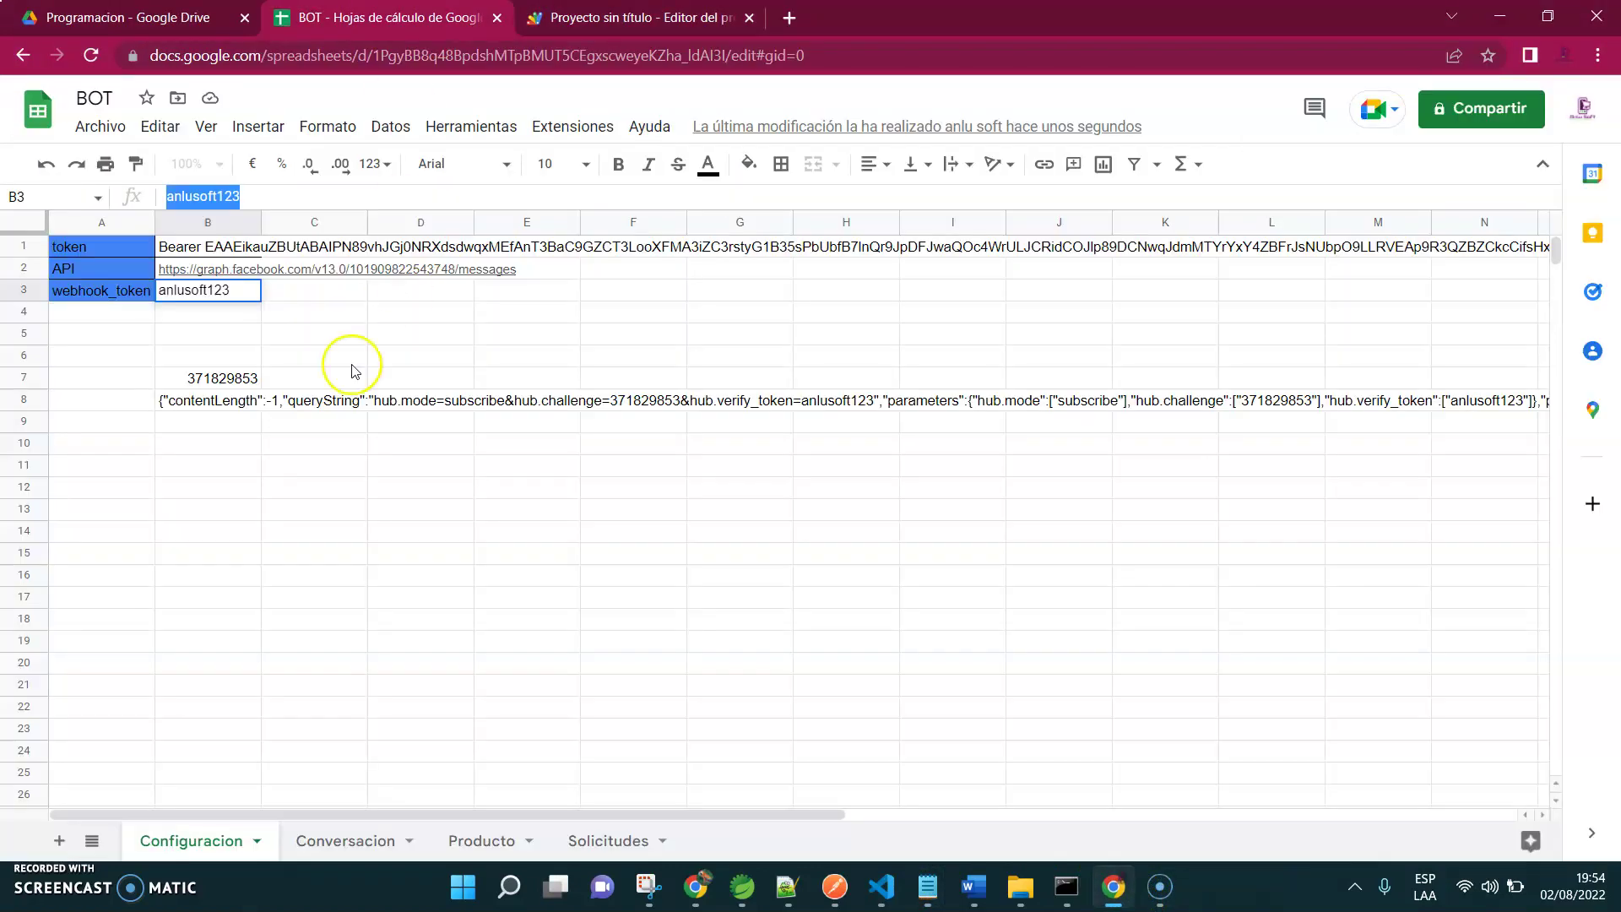
left_click(189, 400)
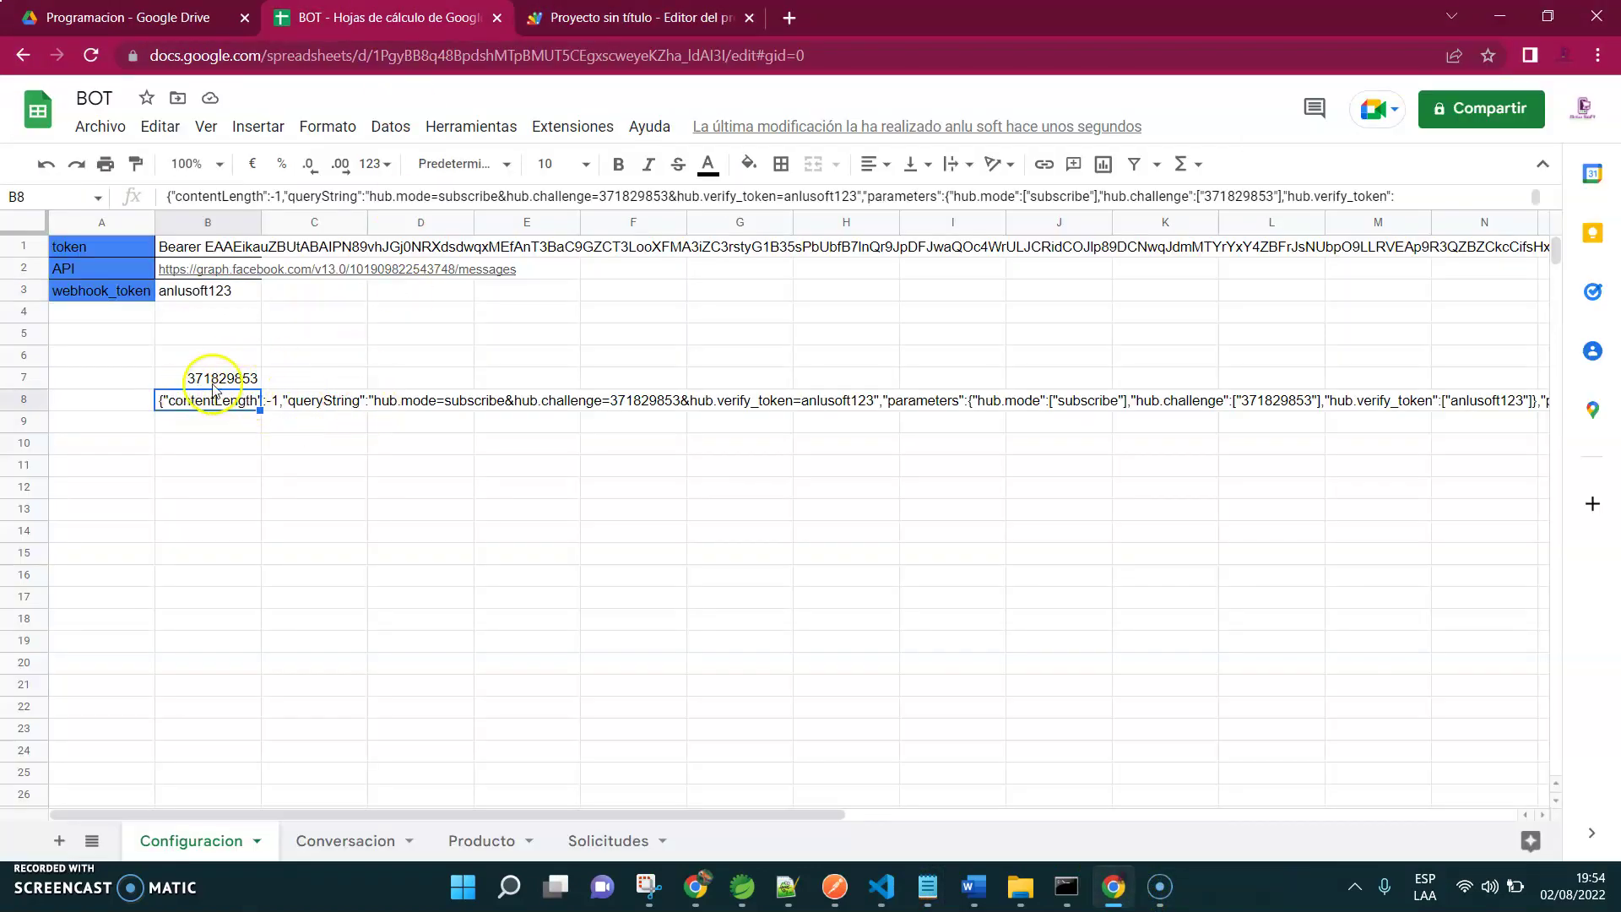
left_click(213, 382)
left_click(203, 400)
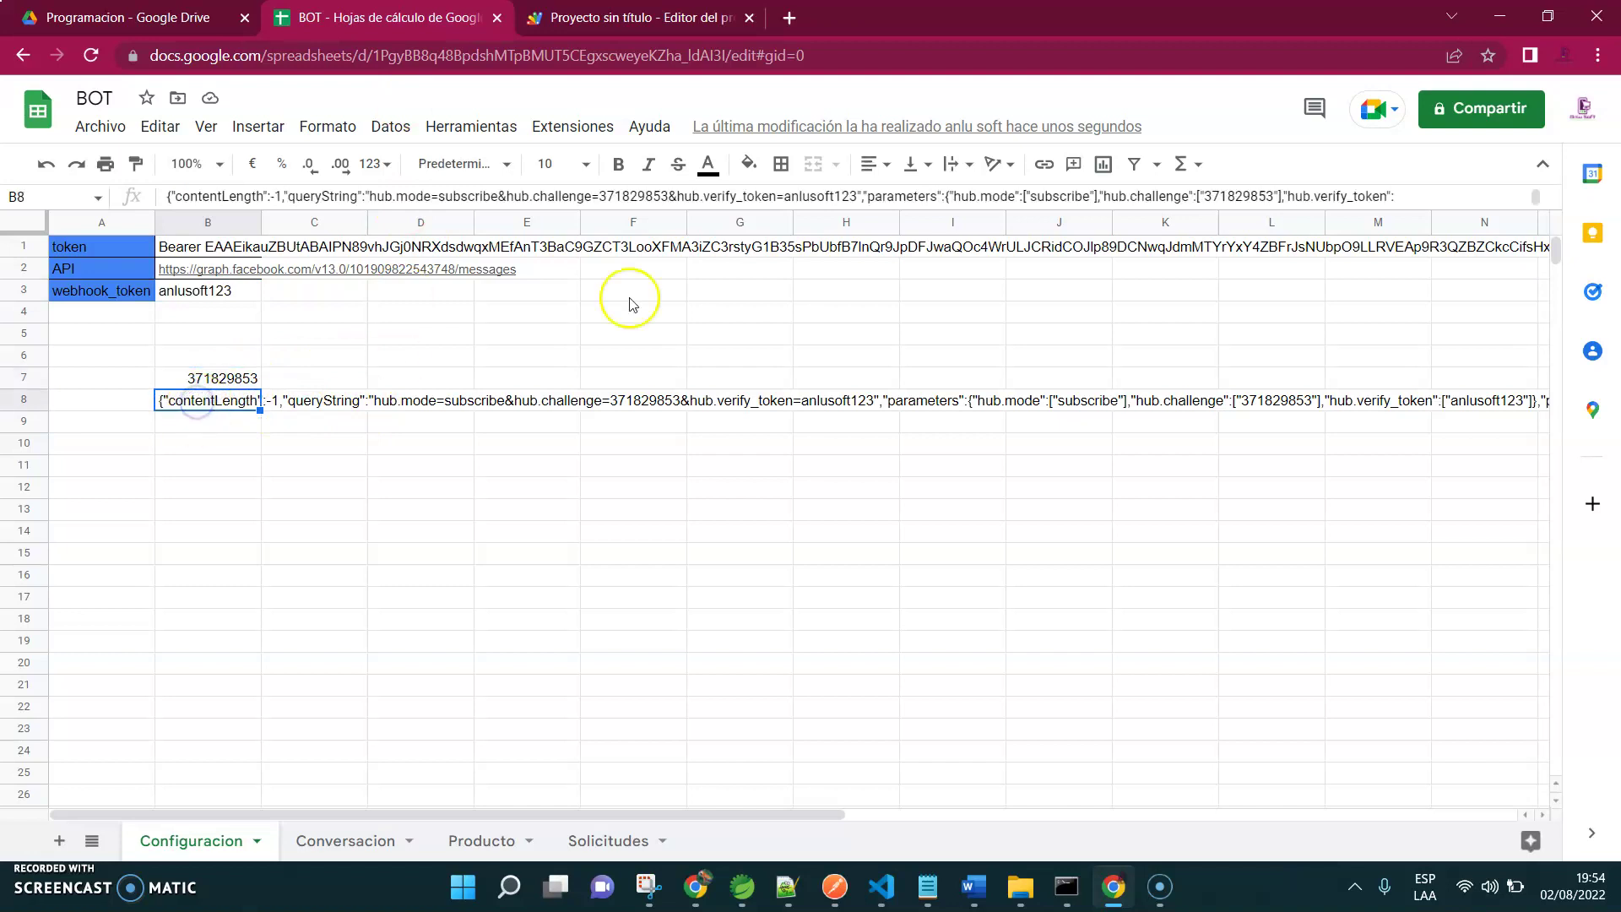
left_click(1517, 18)
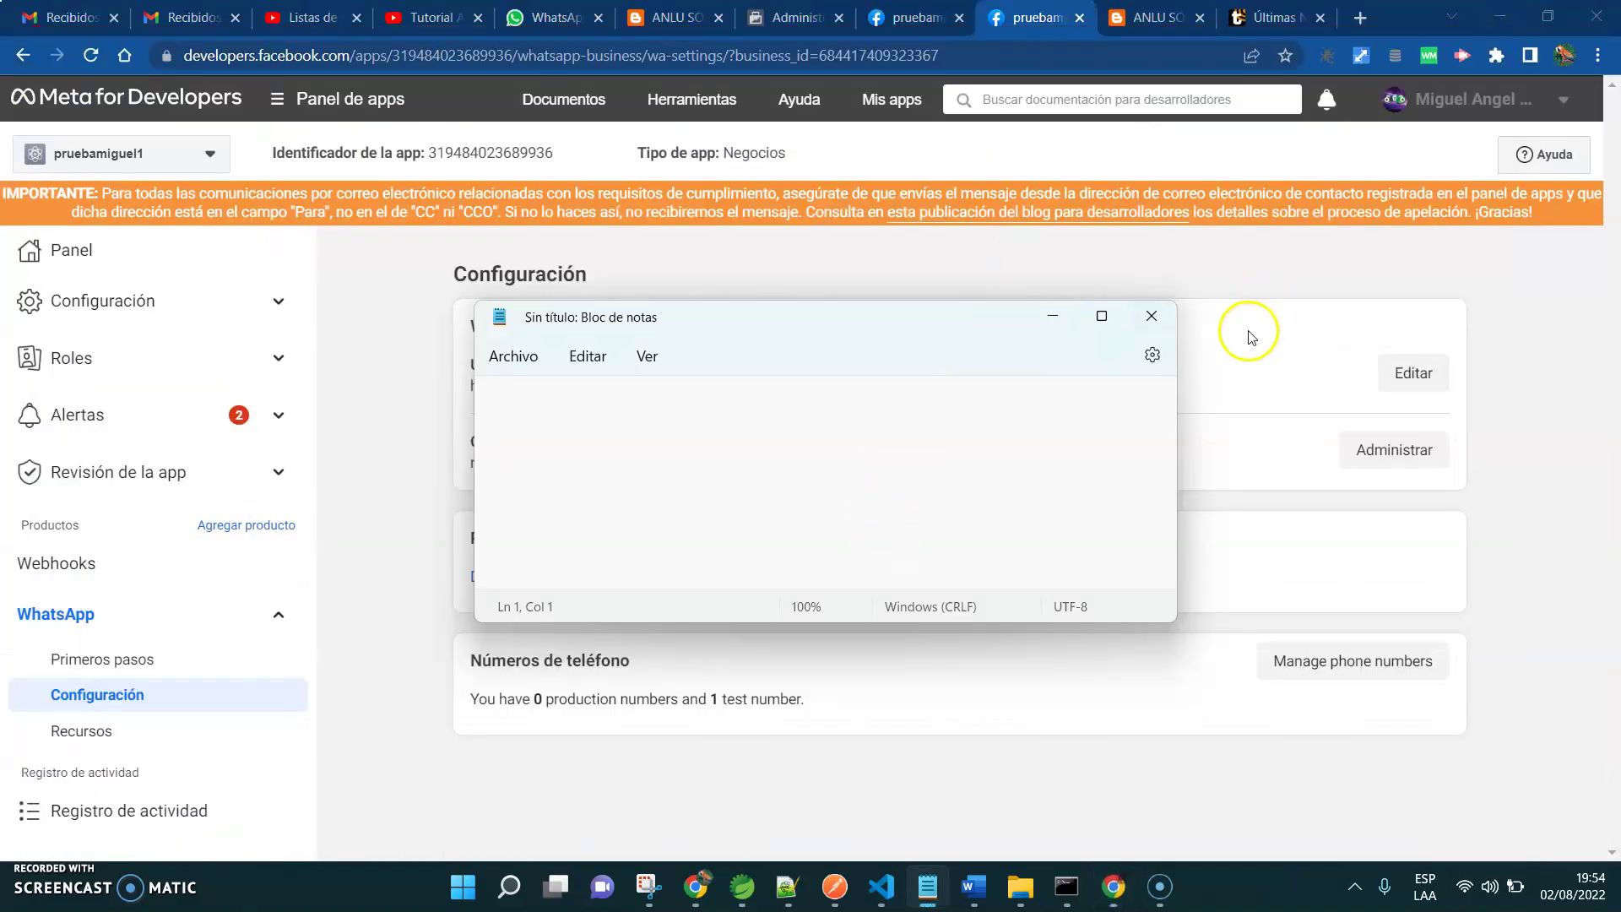
left_click(1068, 329)
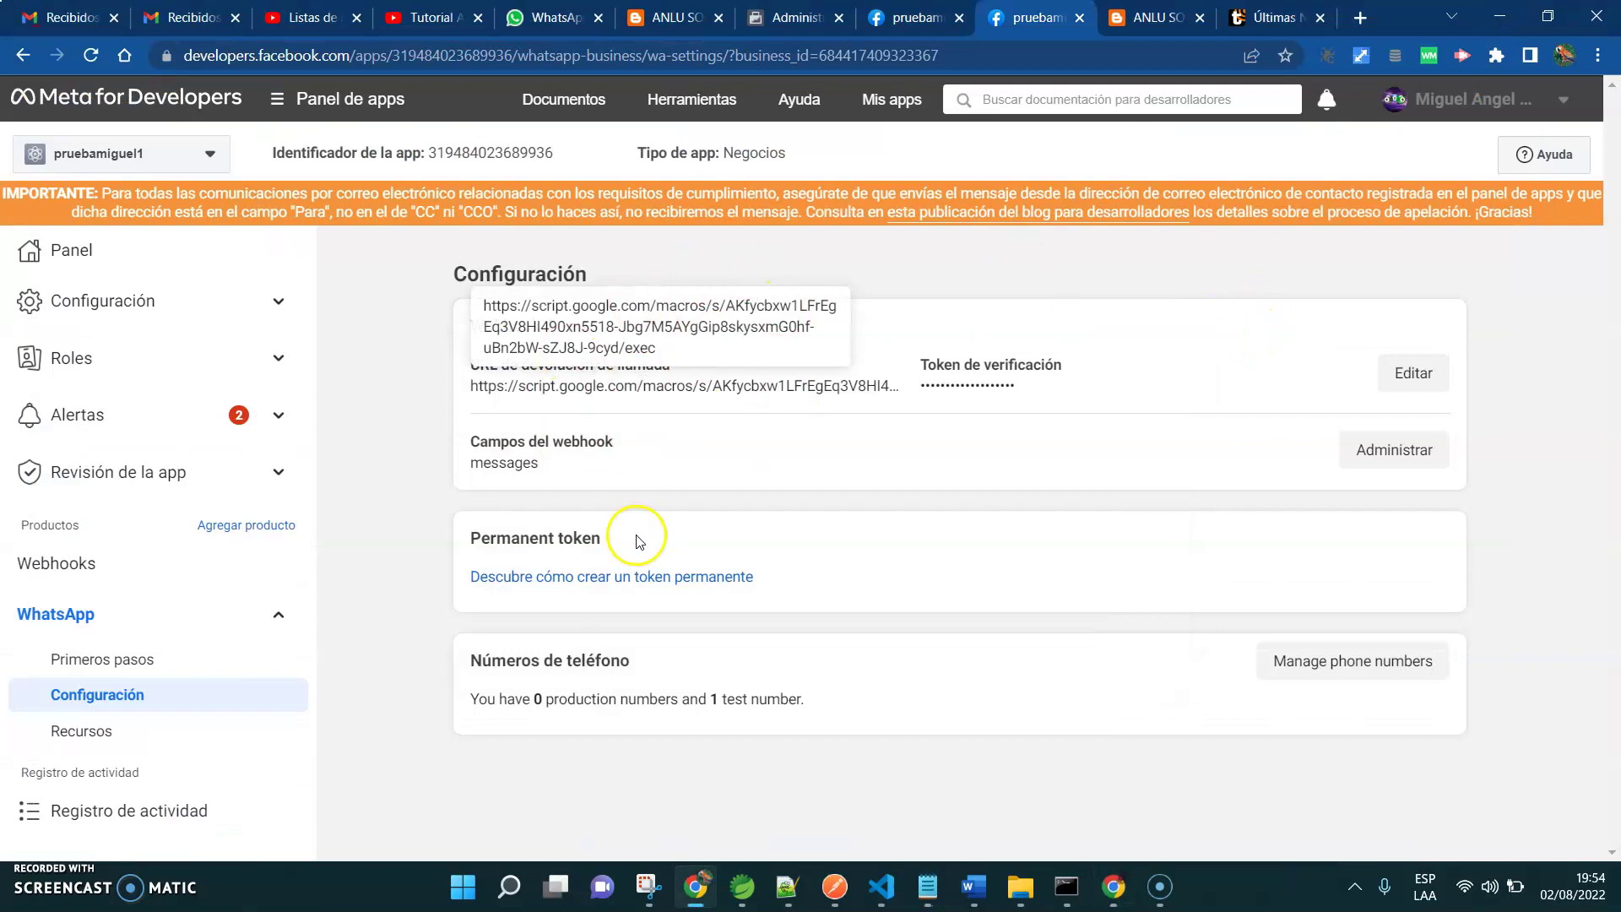
Generate and copy a new 23-hour temporary access token, then bring up the BOT spreadsheet
left_click(916, 16)
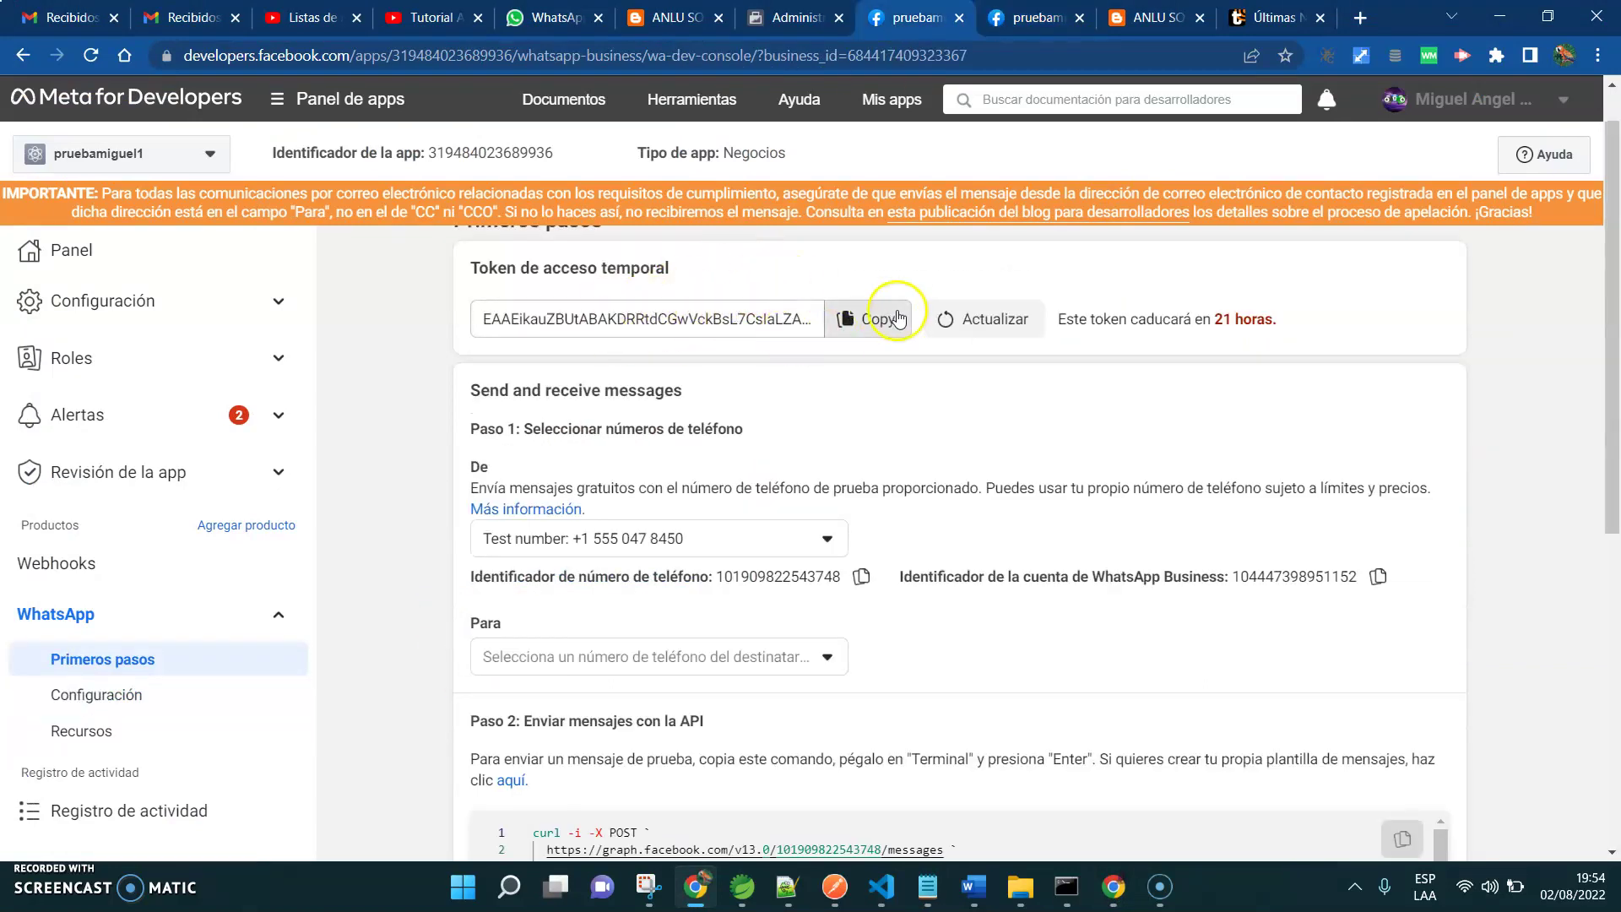
left_click(959, 318)
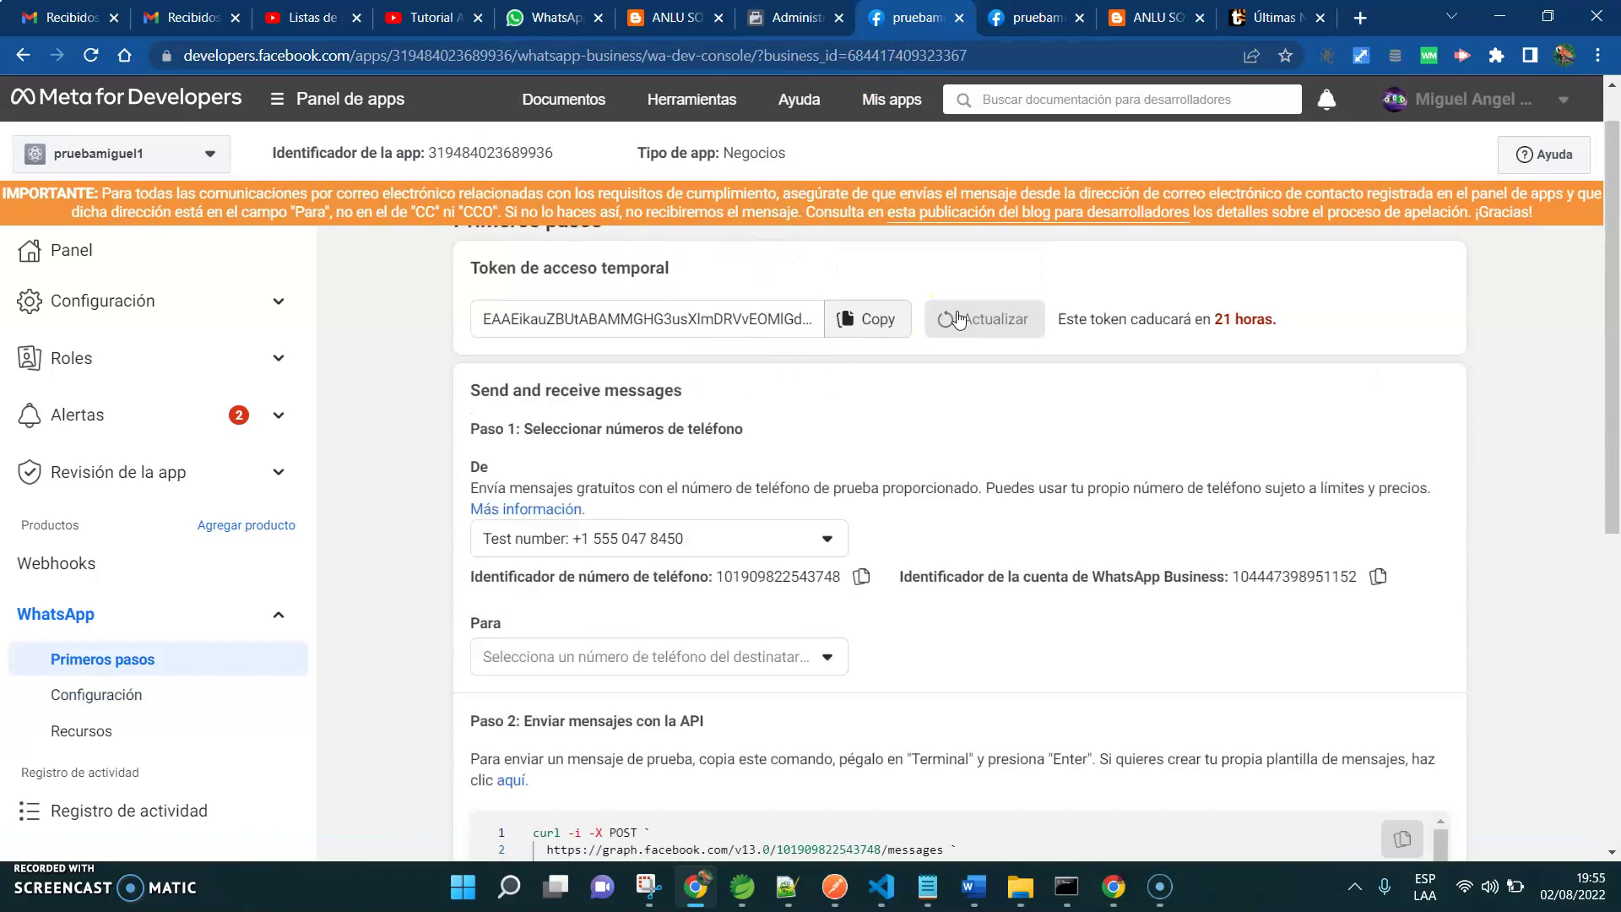
left_click(855, 324)
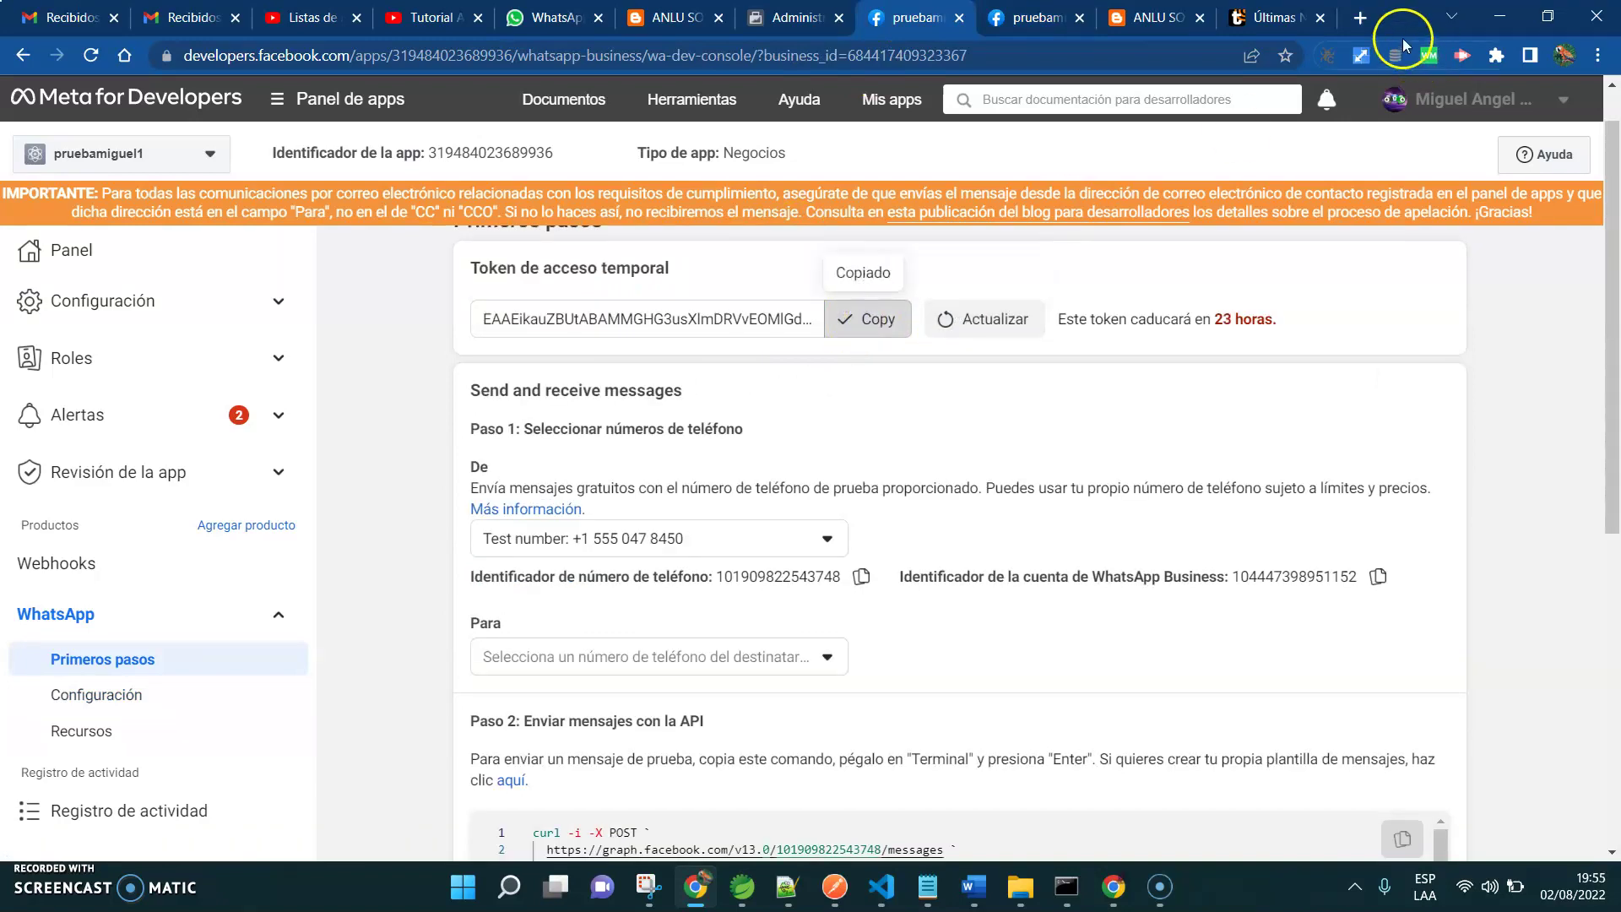
left_click(1499, 17)
mouse_move(951, 880)
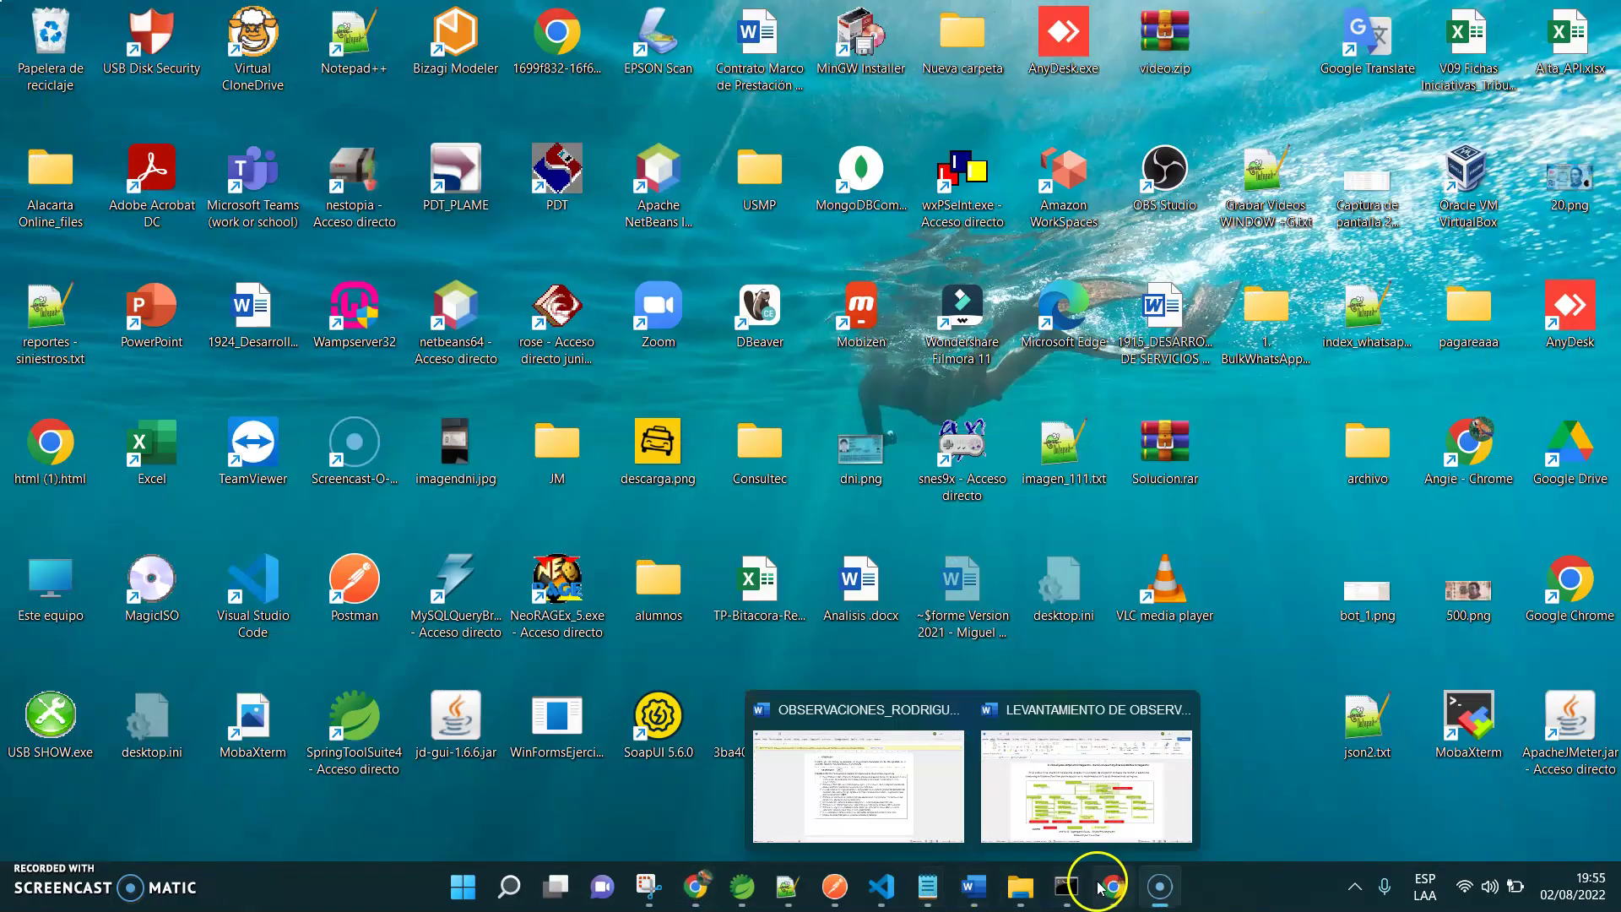
left_click(1109, 889)
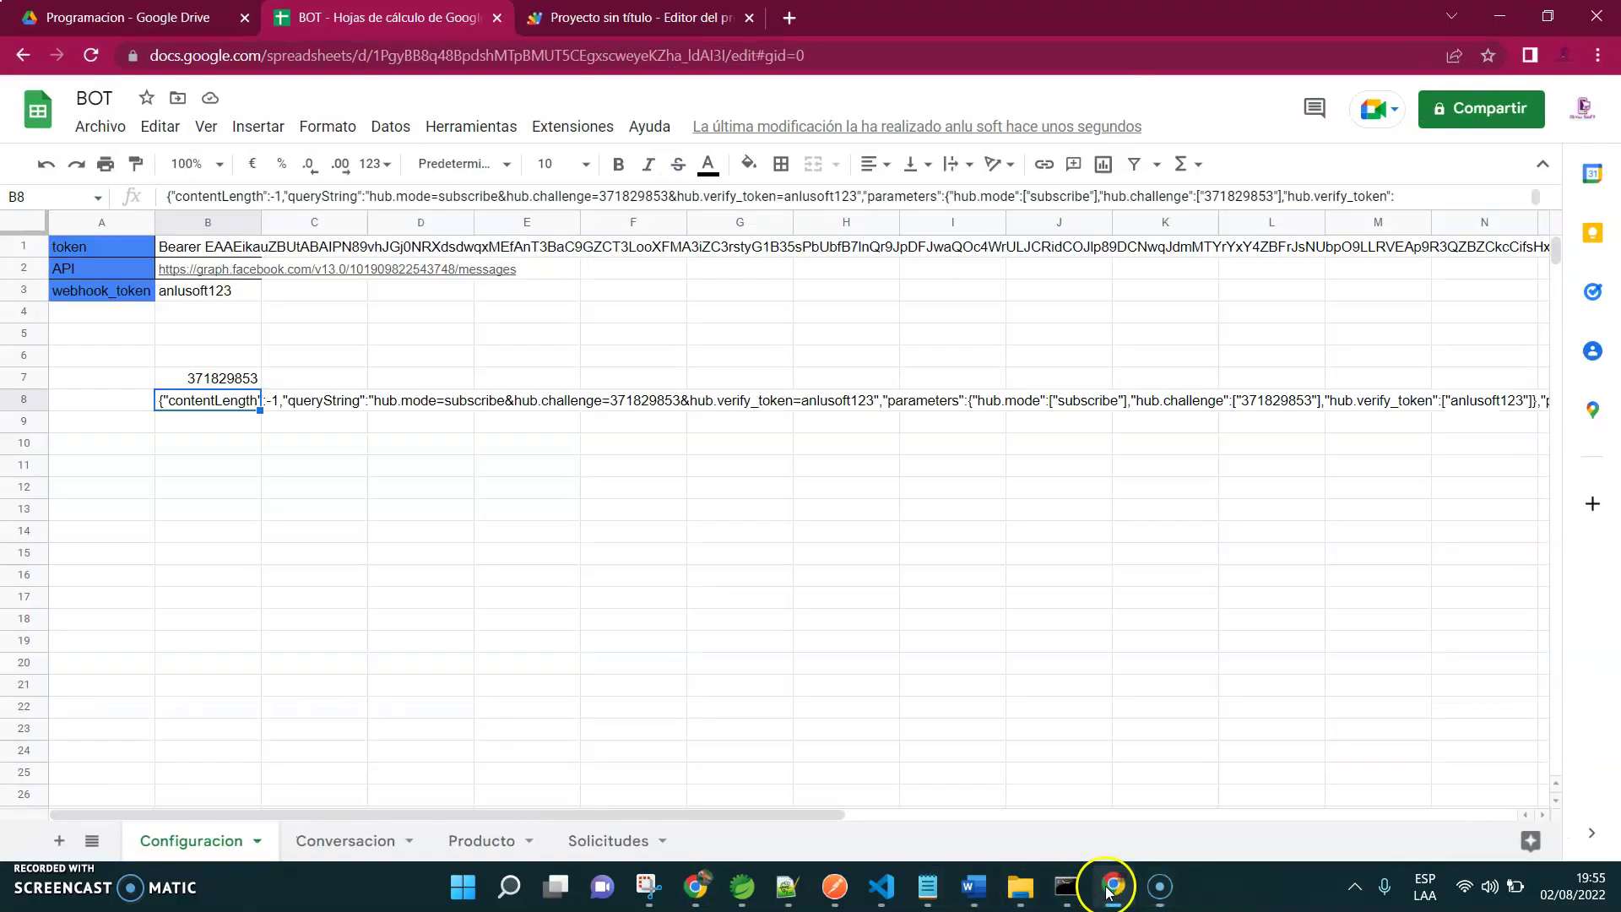
Swap the old token after 'Bearer' in B1 for the new access token
left_click(181, 248)
left_click_drag(264, 211, 264, 340)
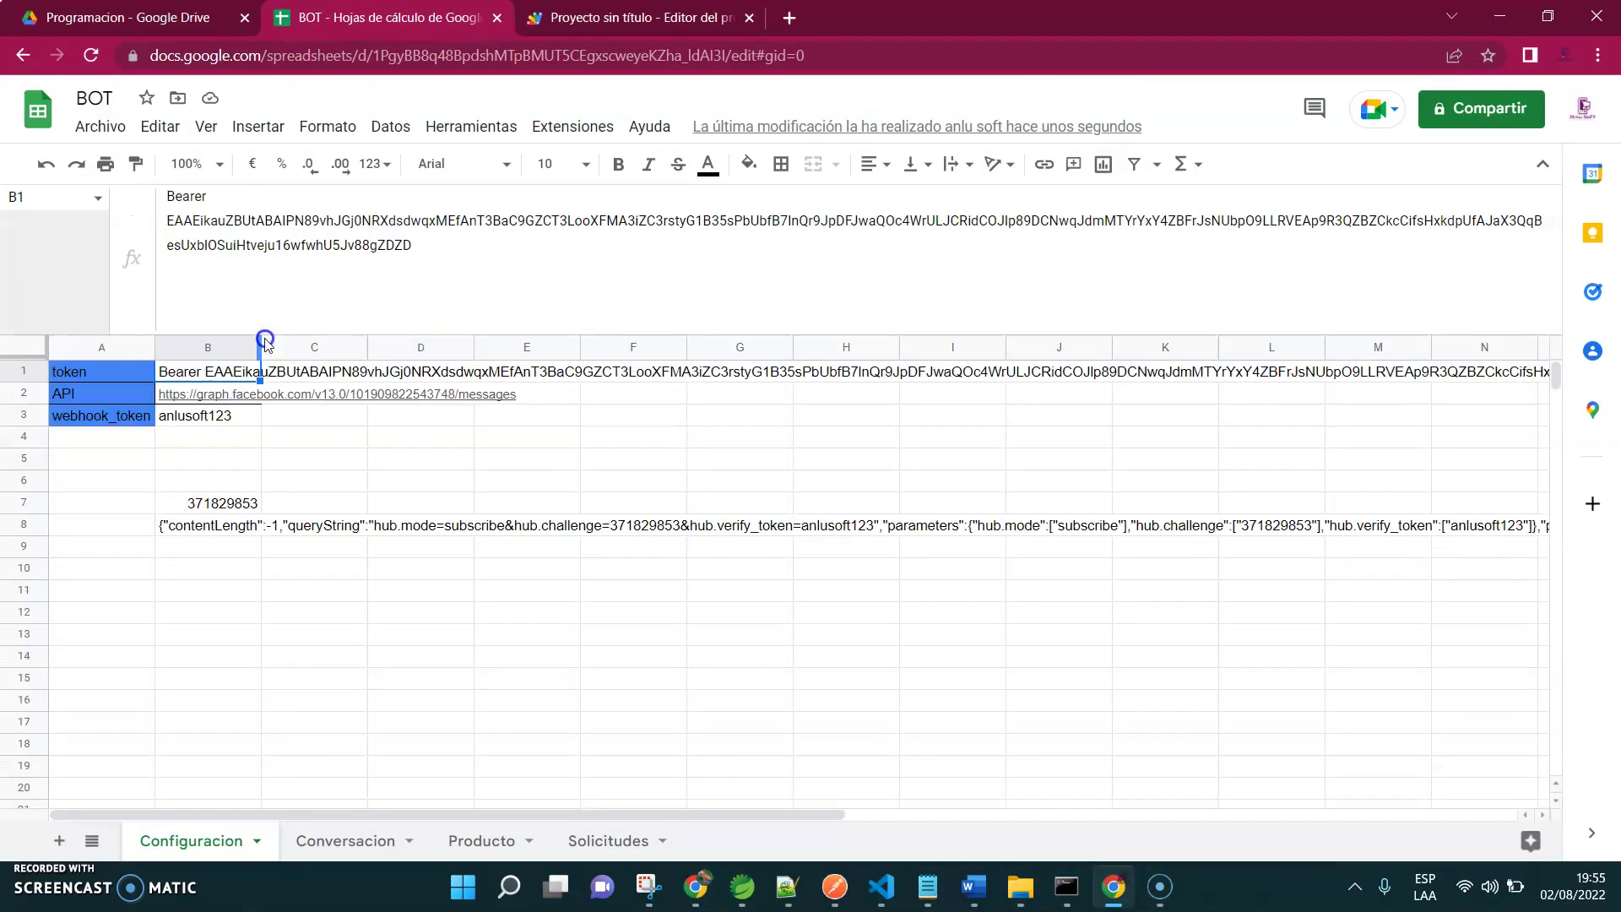
left_click_drag(410, 271, 165, 221)
key("BackSpace")
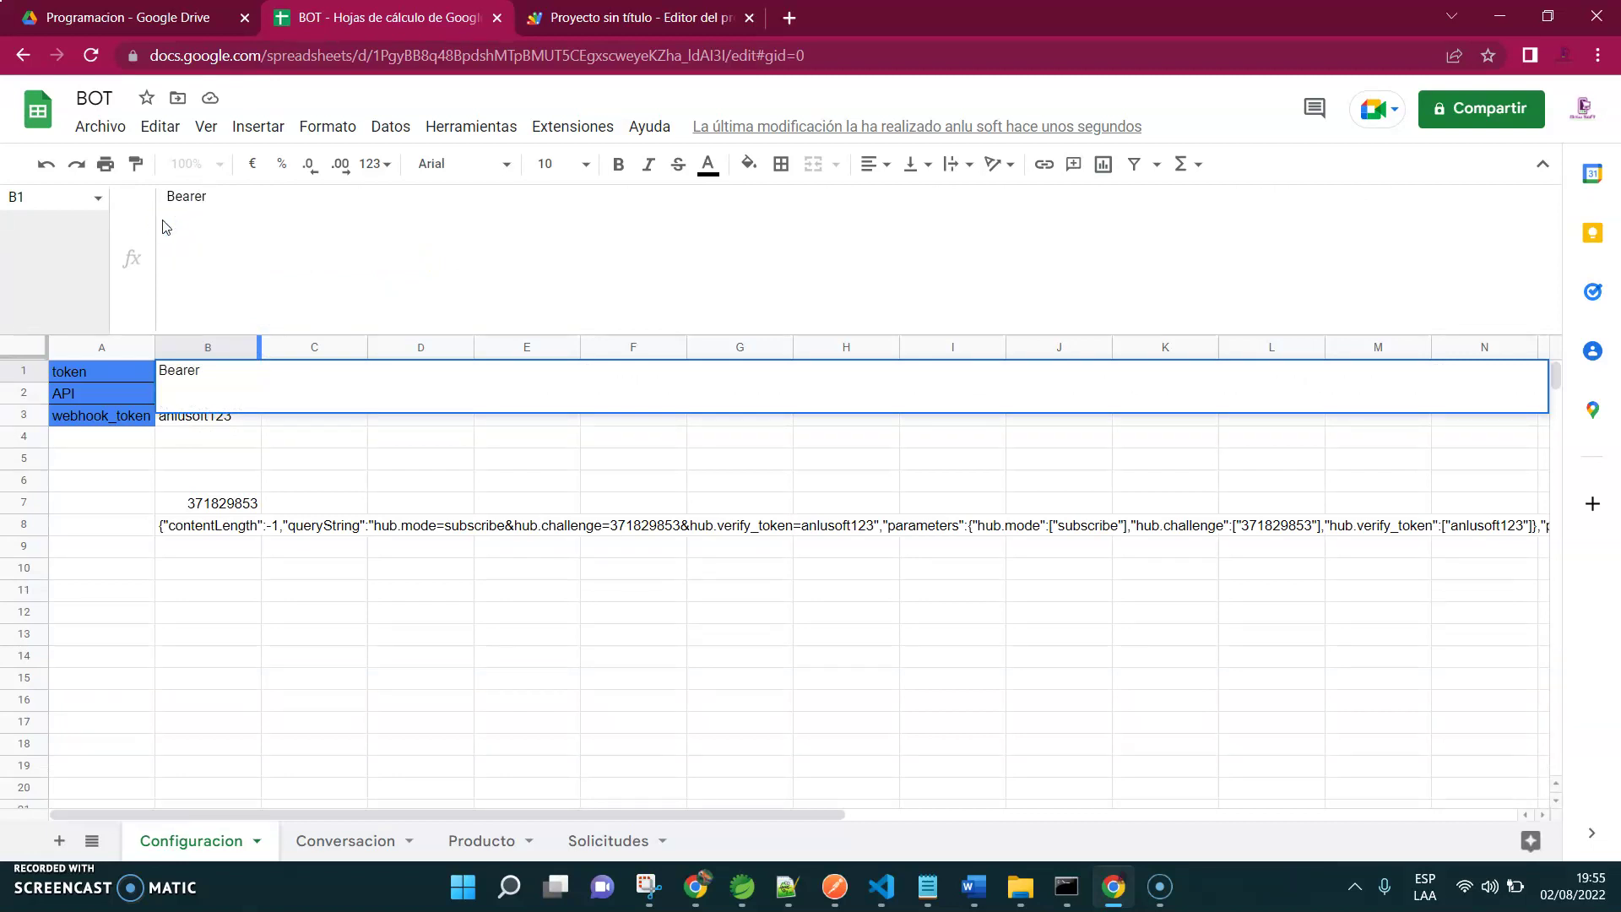
key("ctrl+v")
left_click(335, 565)
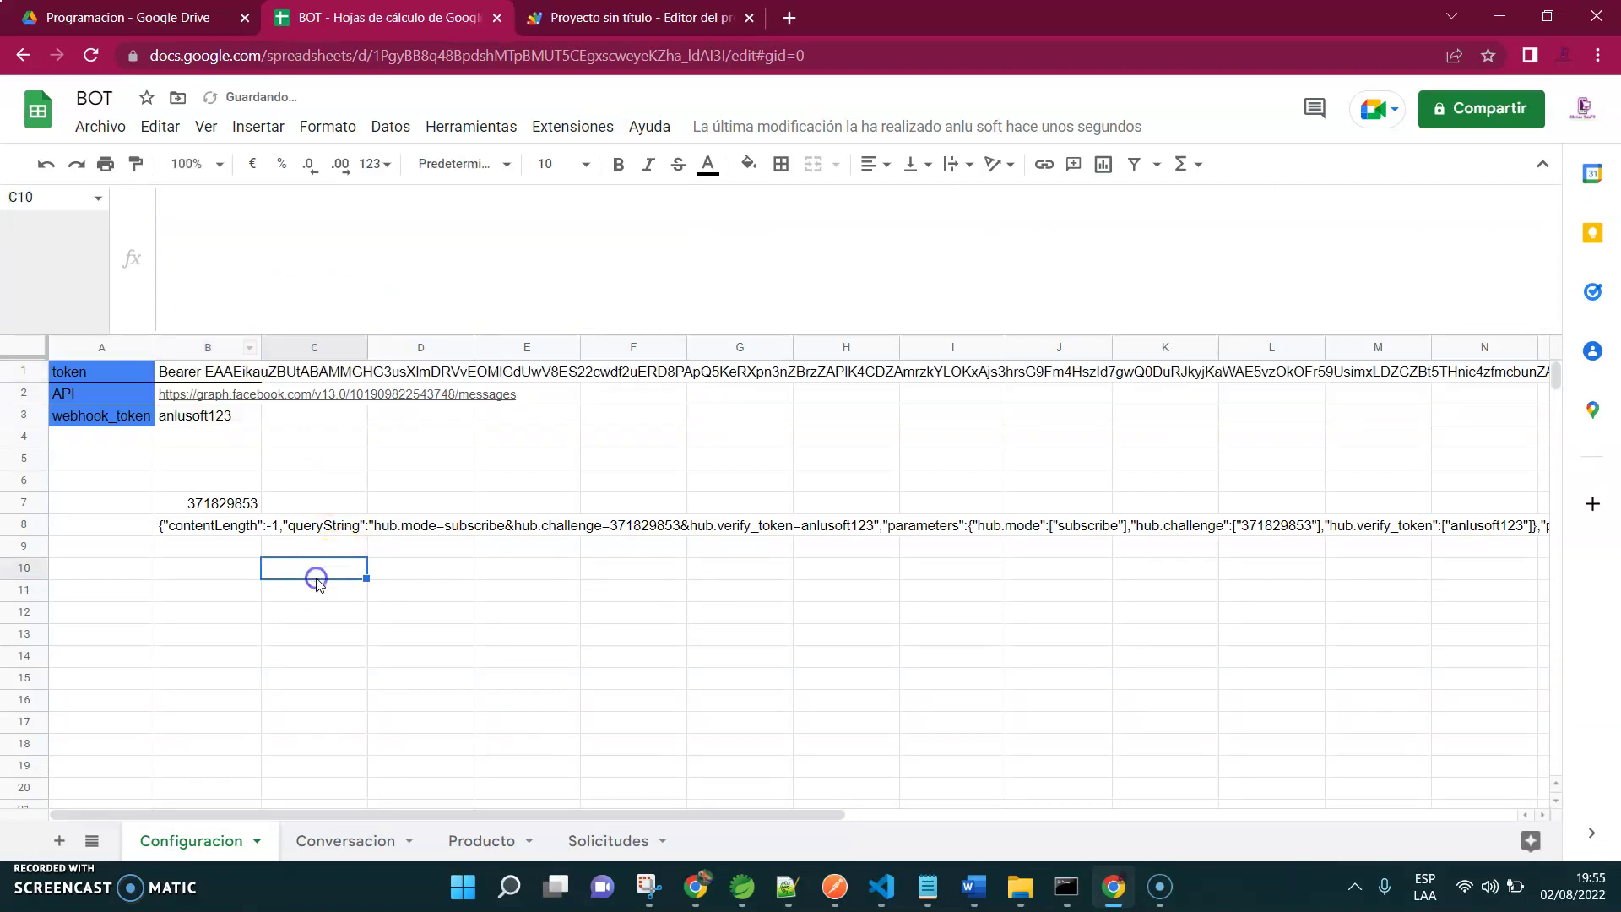
left_click(176, 371)
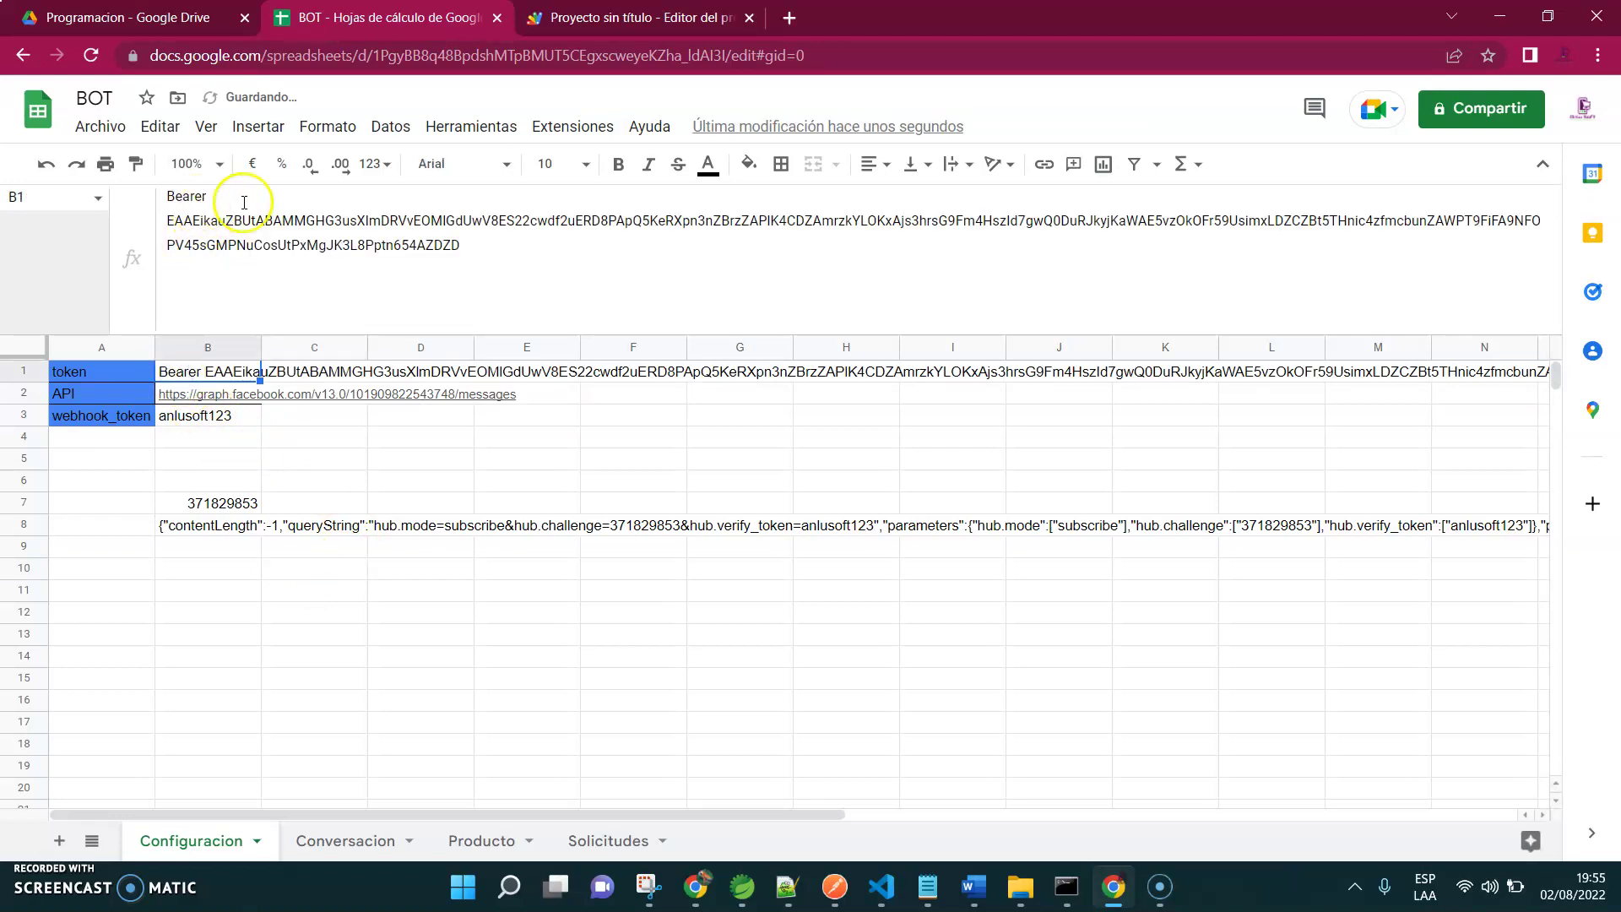
left_click(217, 456)
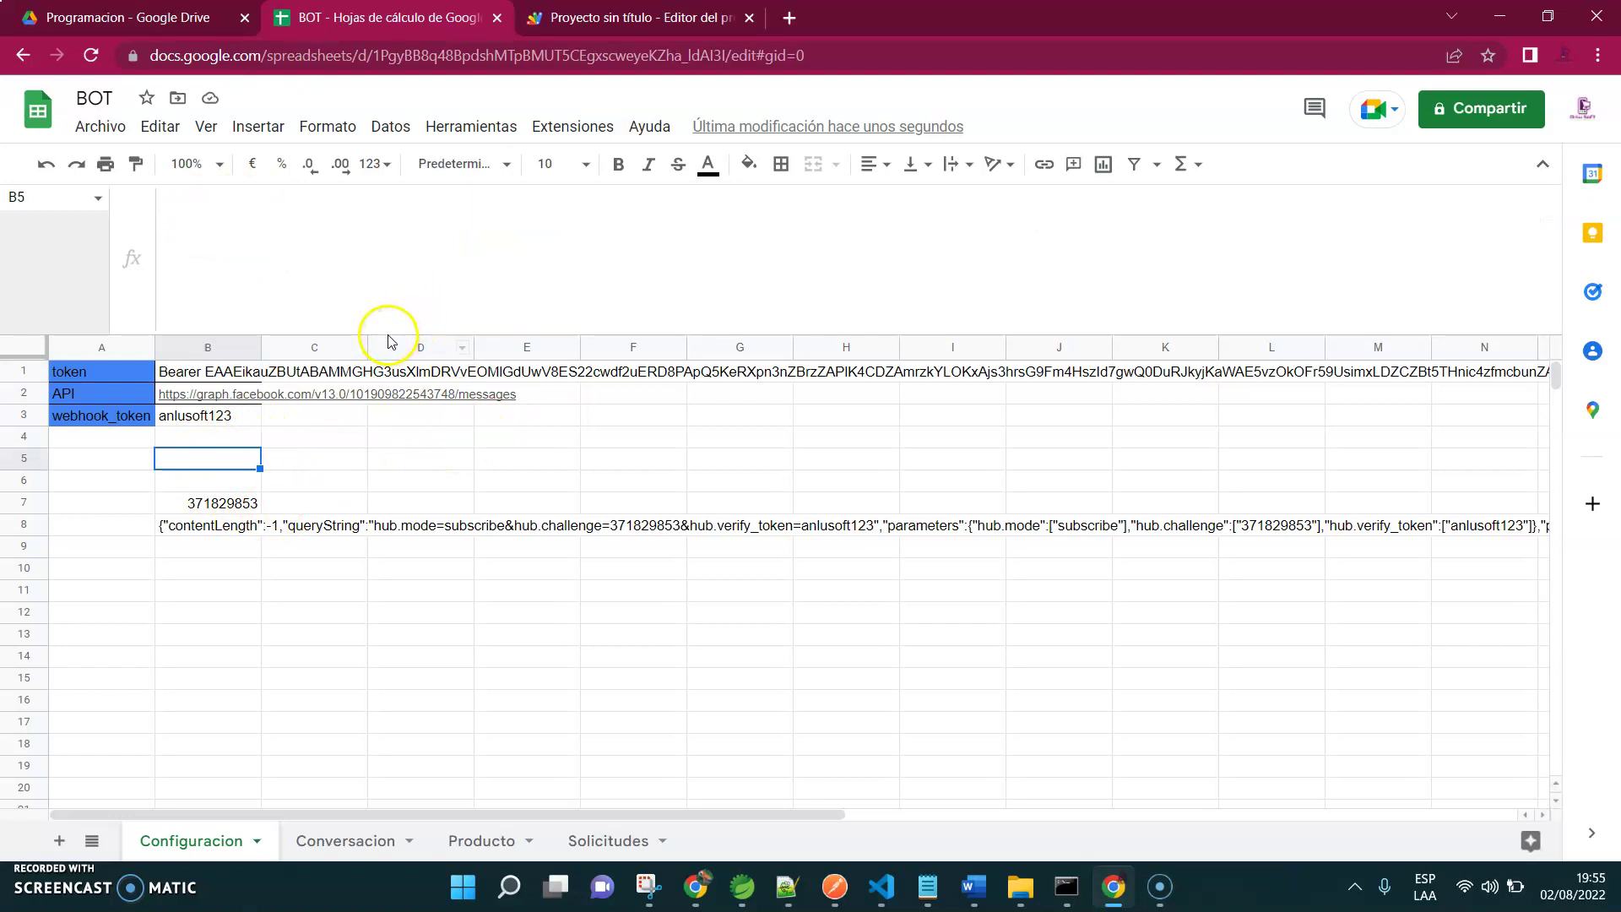
left_click_drag(389, 330, 427, 226)
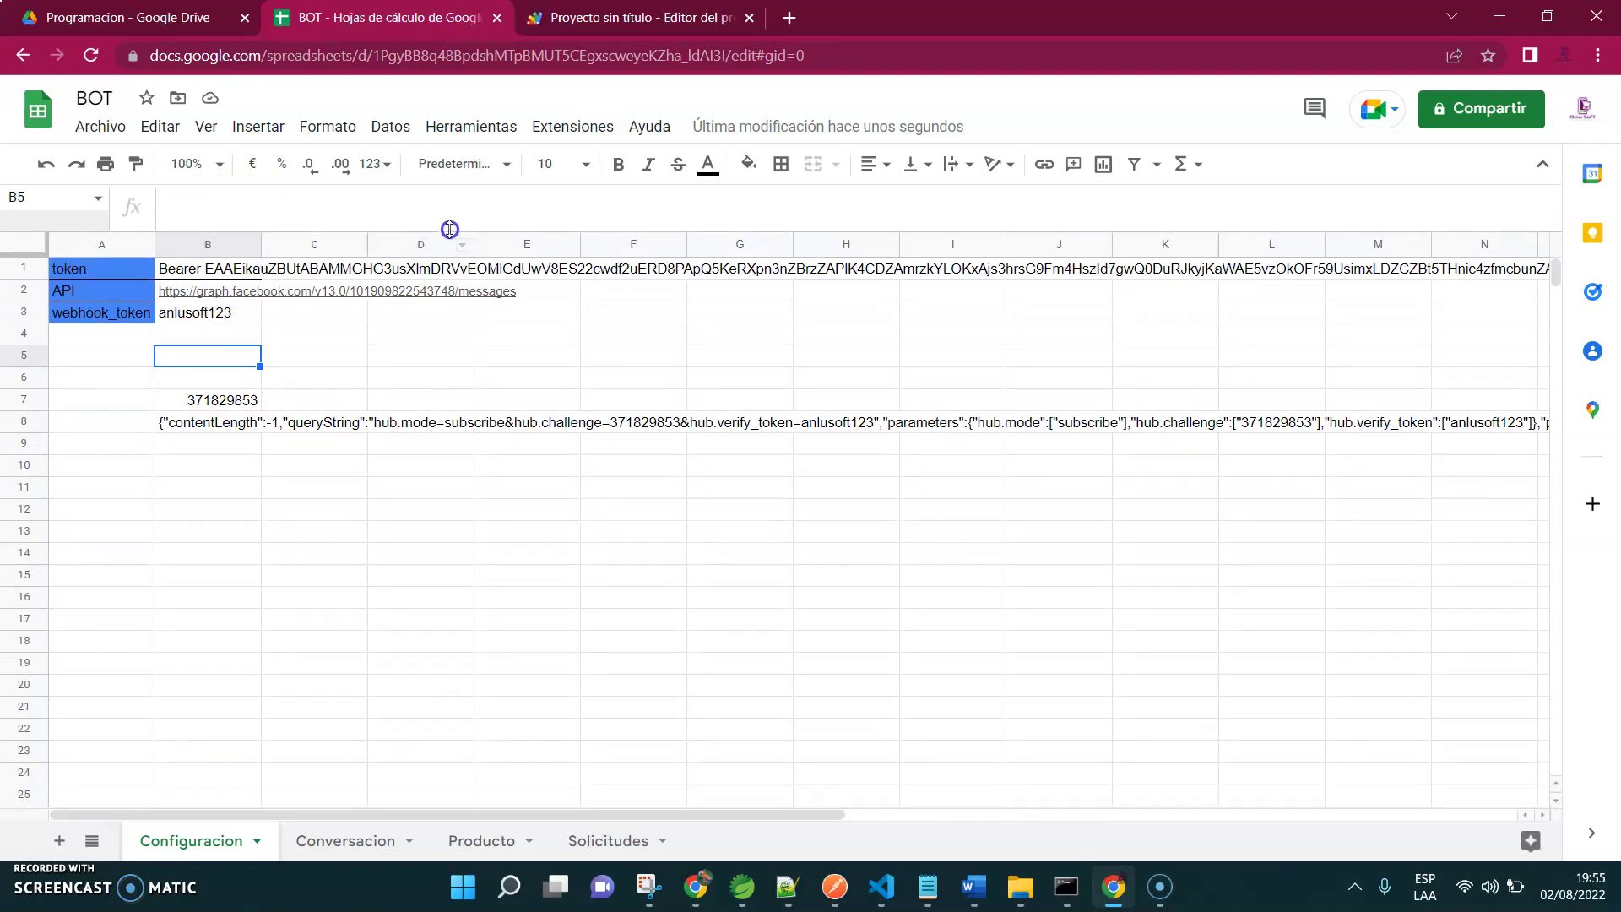
left_click(445, 553)
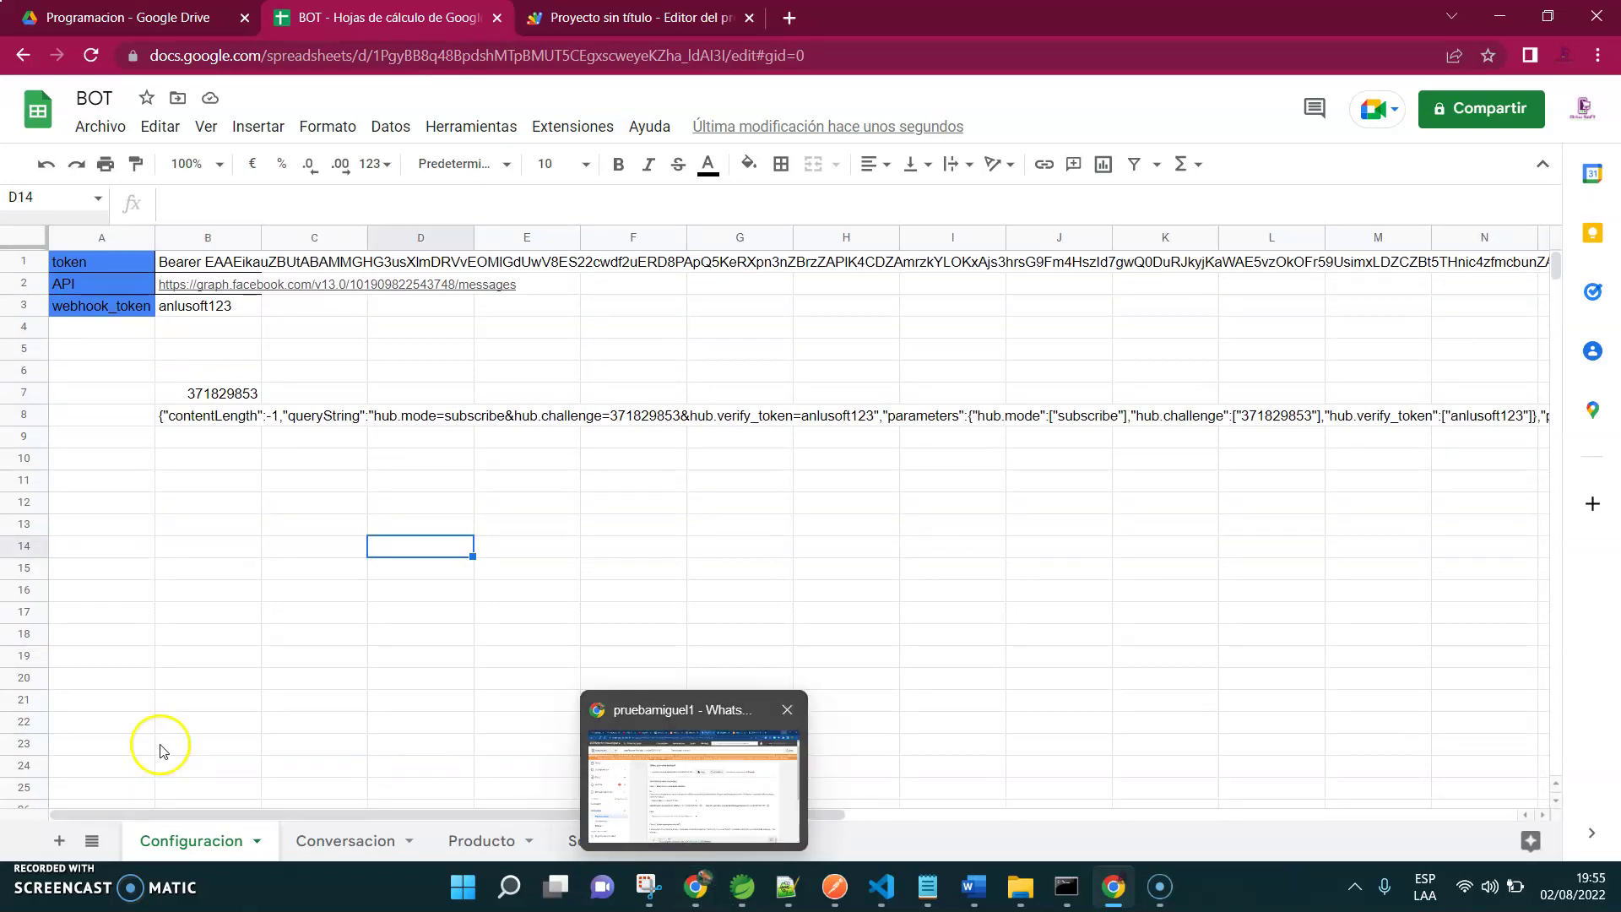
Send the hello_world test template to the first recipient number, then view it in WhatsApp Web
mouse_move(697, 888)
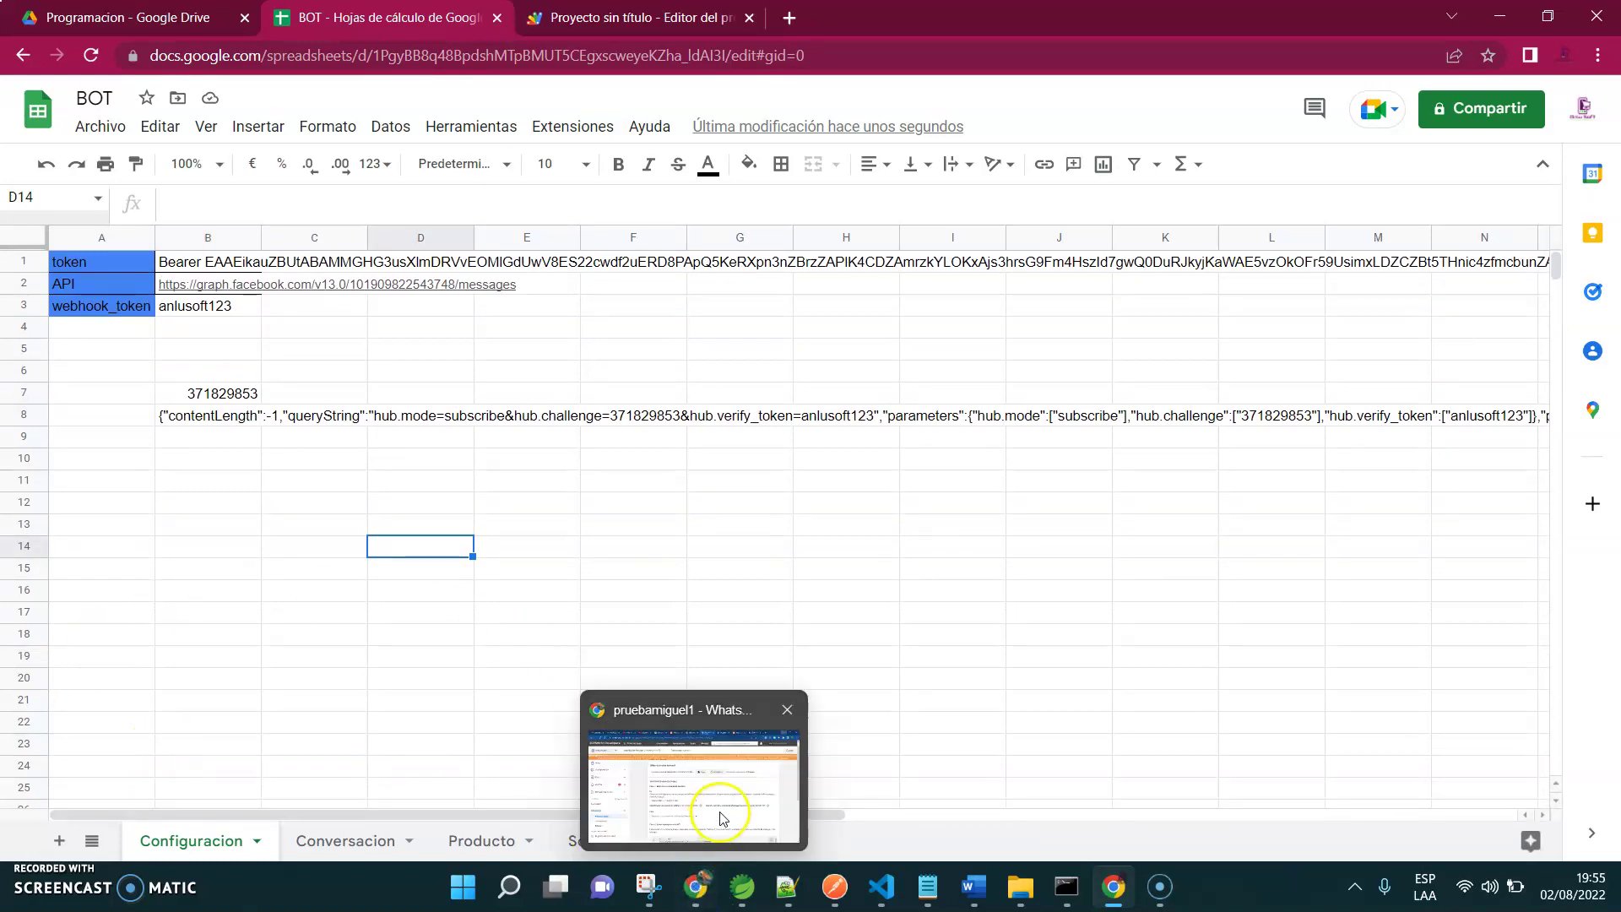
left_click(719, 812)
left_click(724, 813)
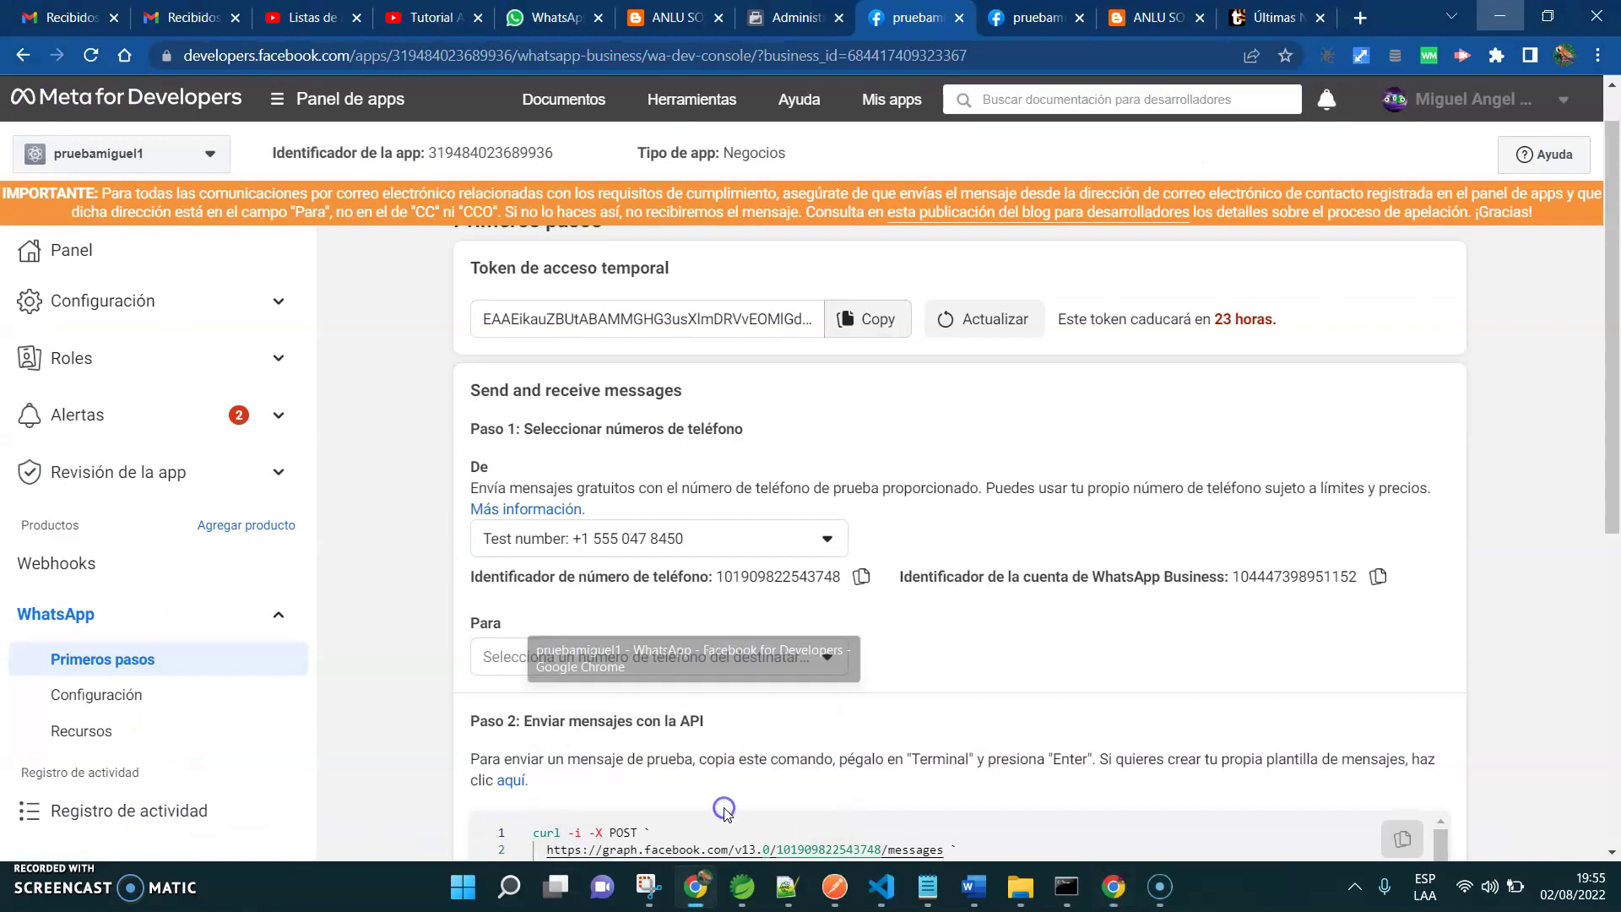
left_click(717, 667)
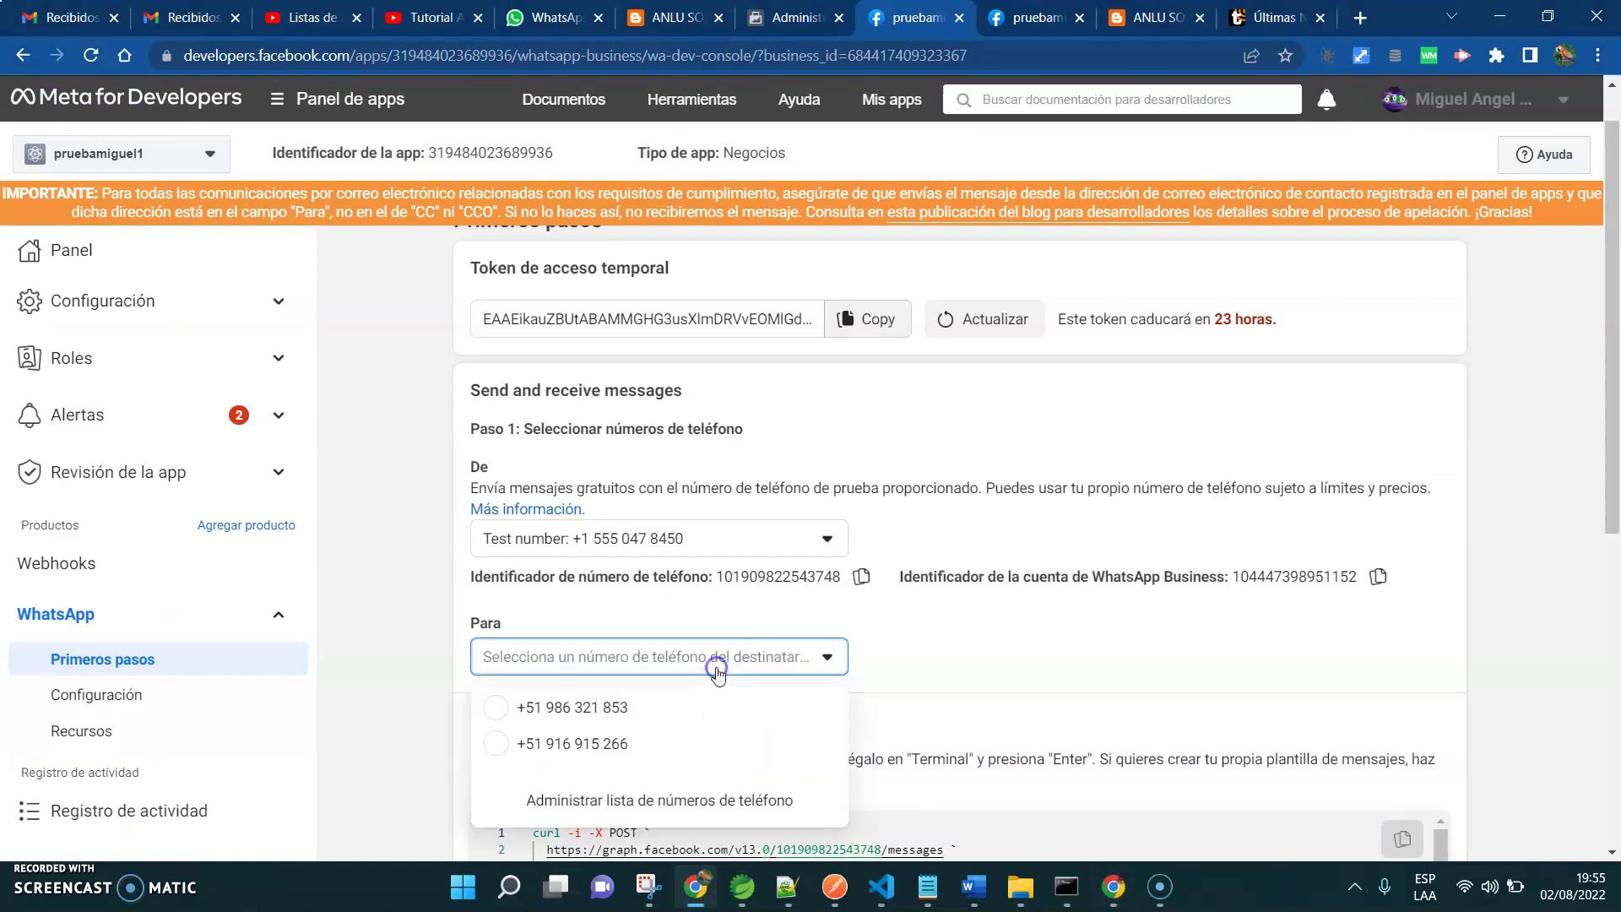
left_click(663, 709)
scroll(1608, 477, "down", 1)
scroll(1612, 476, "down", 2)
left_click(1360, 691)
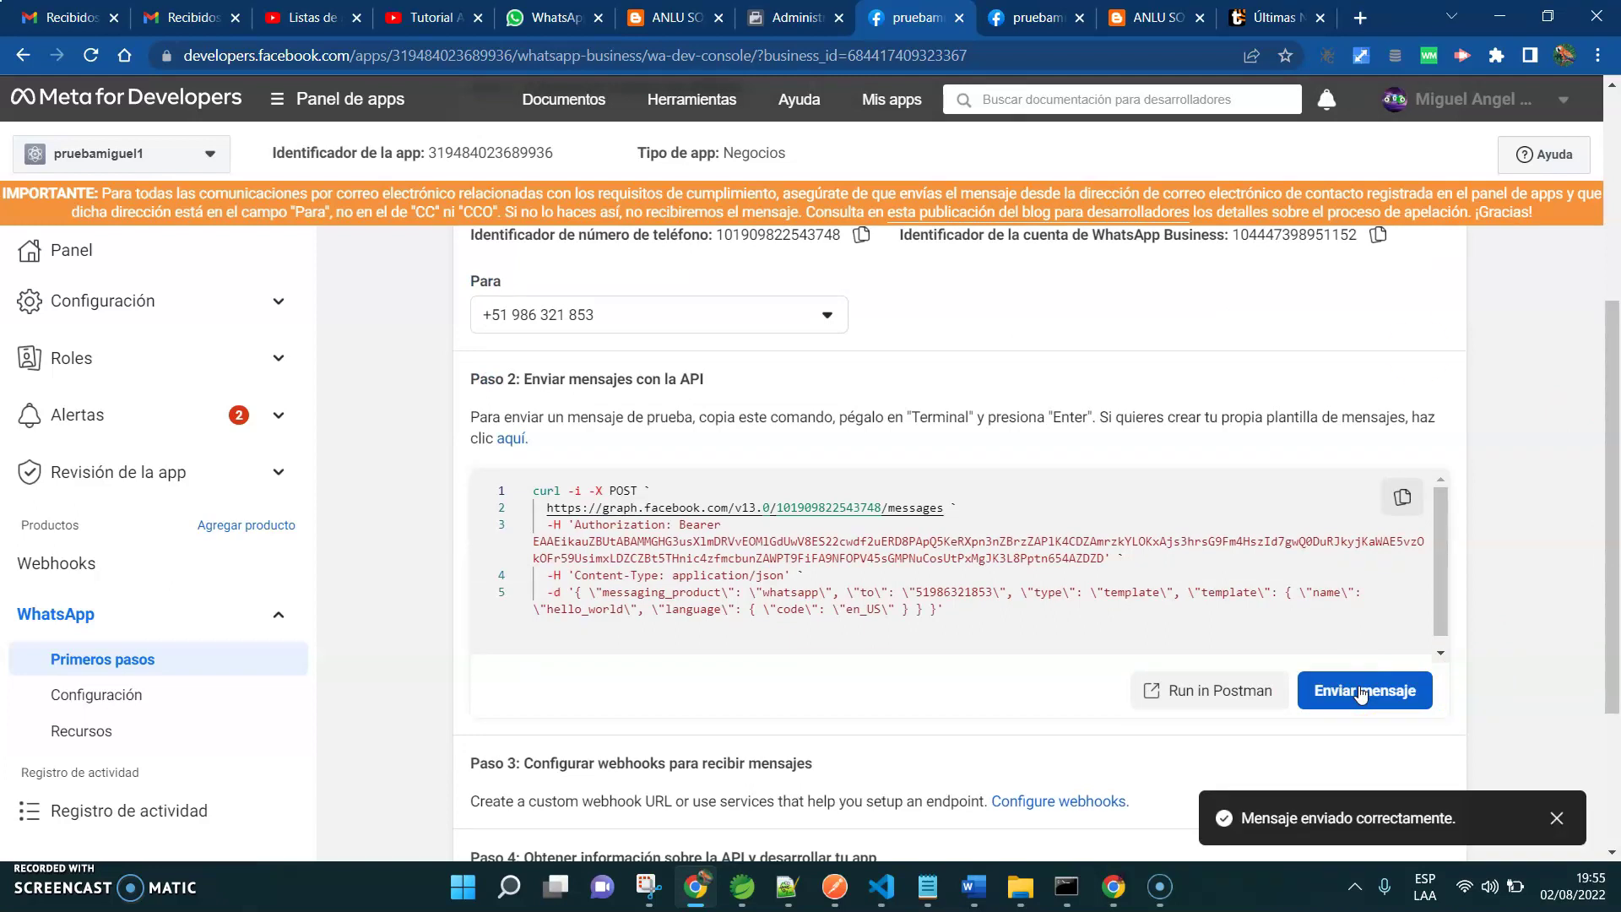
key("ctrl+5")
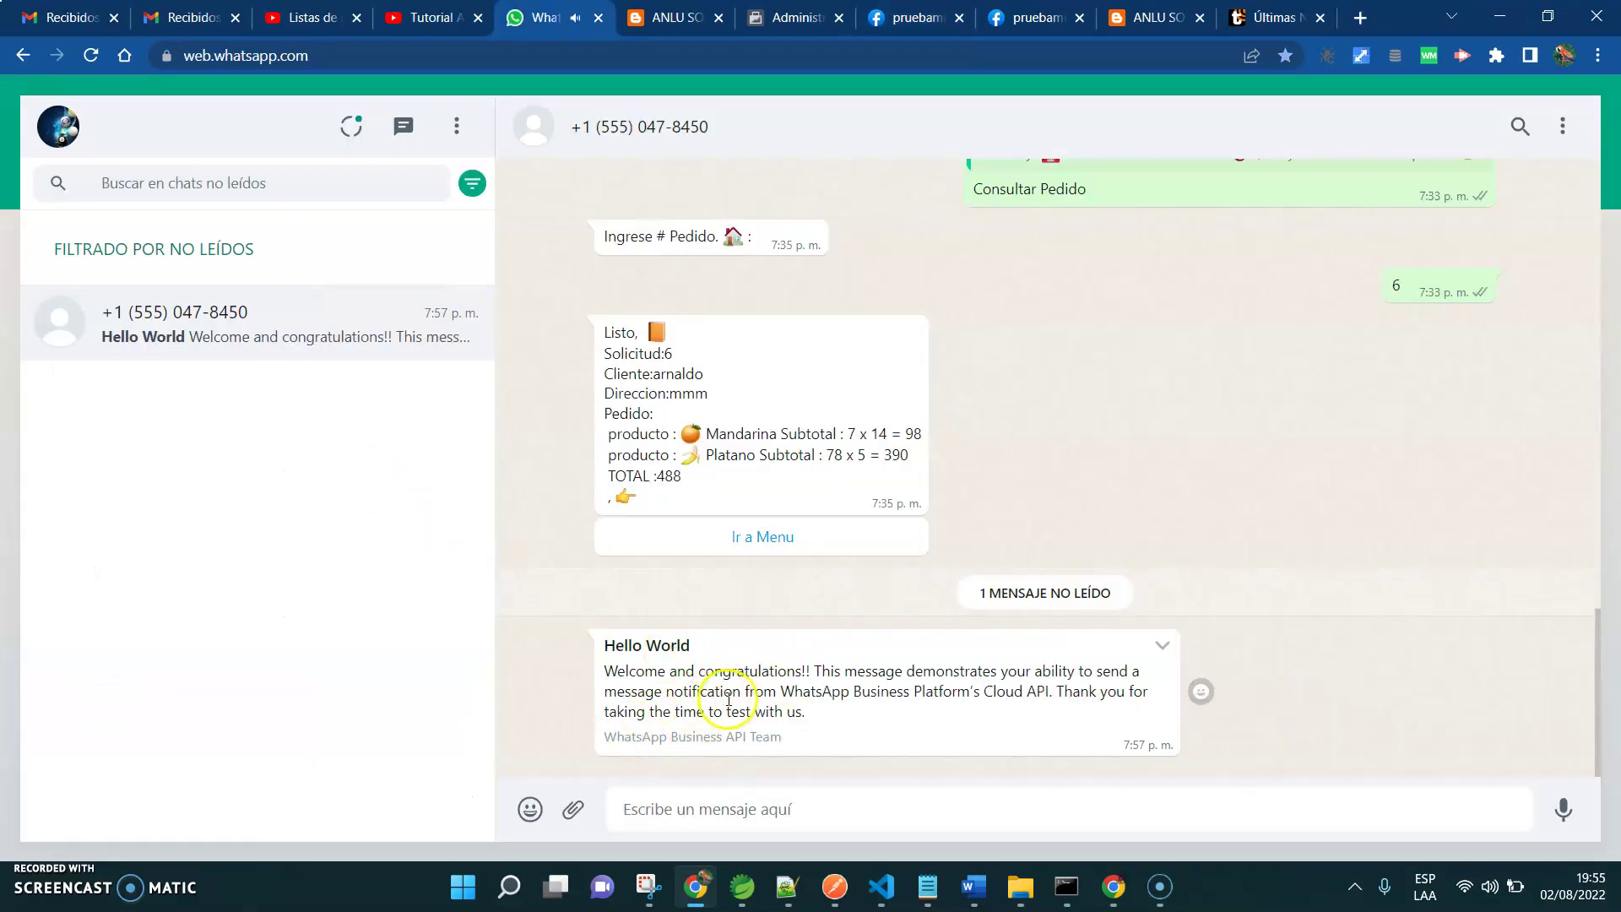
Empty all messages from the WhatsApp test chat
left_click(1552, 137)
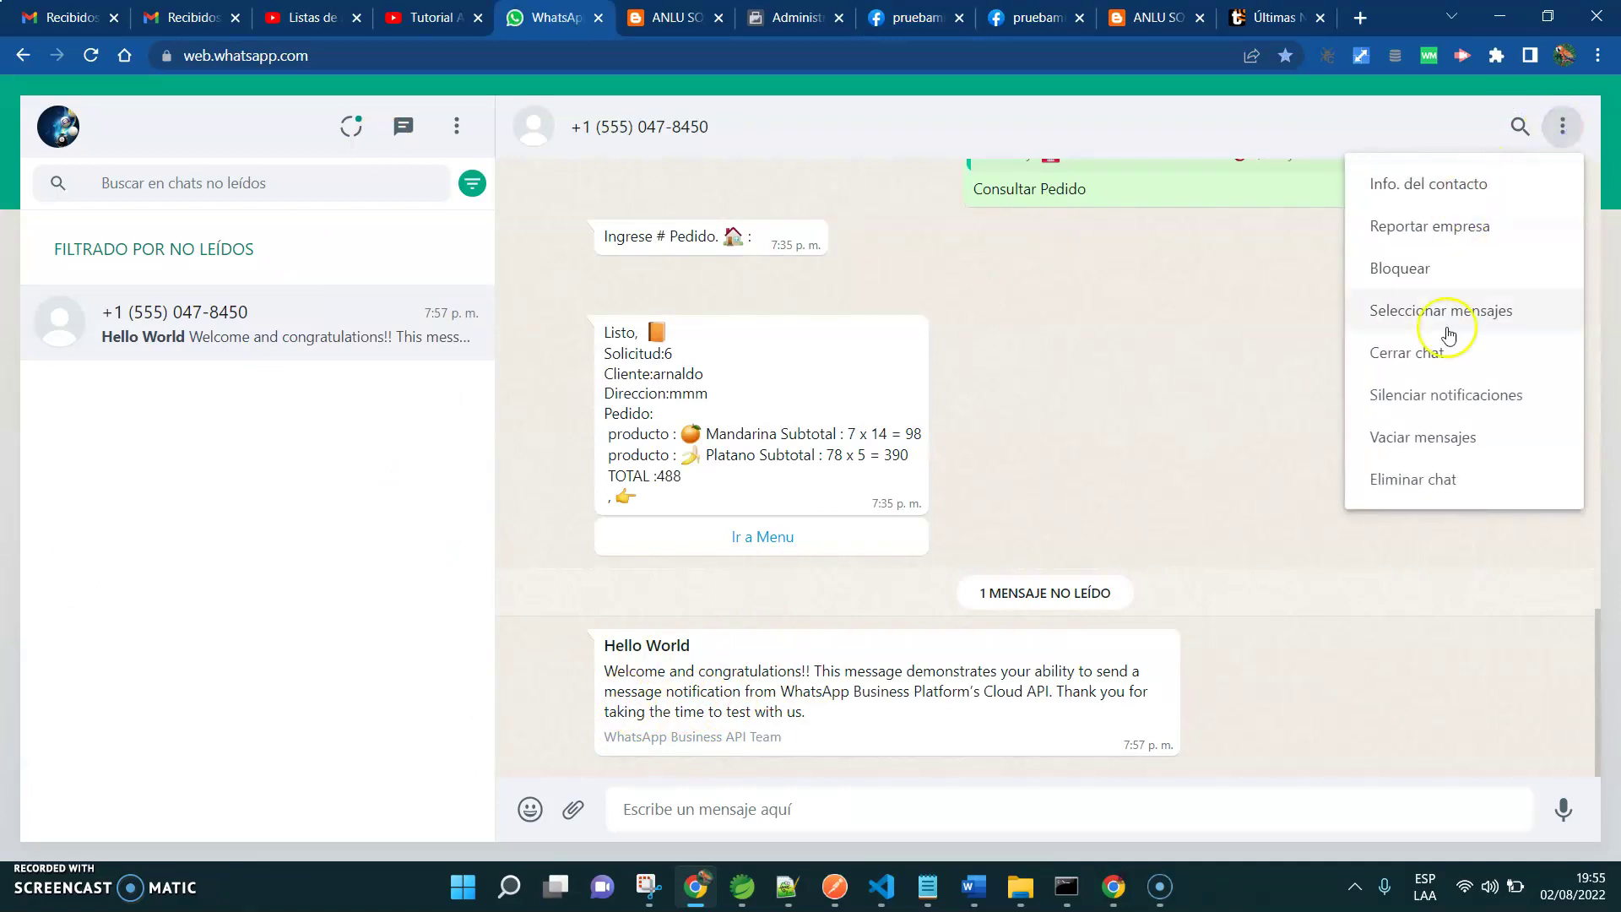
left_click(1413, 439)
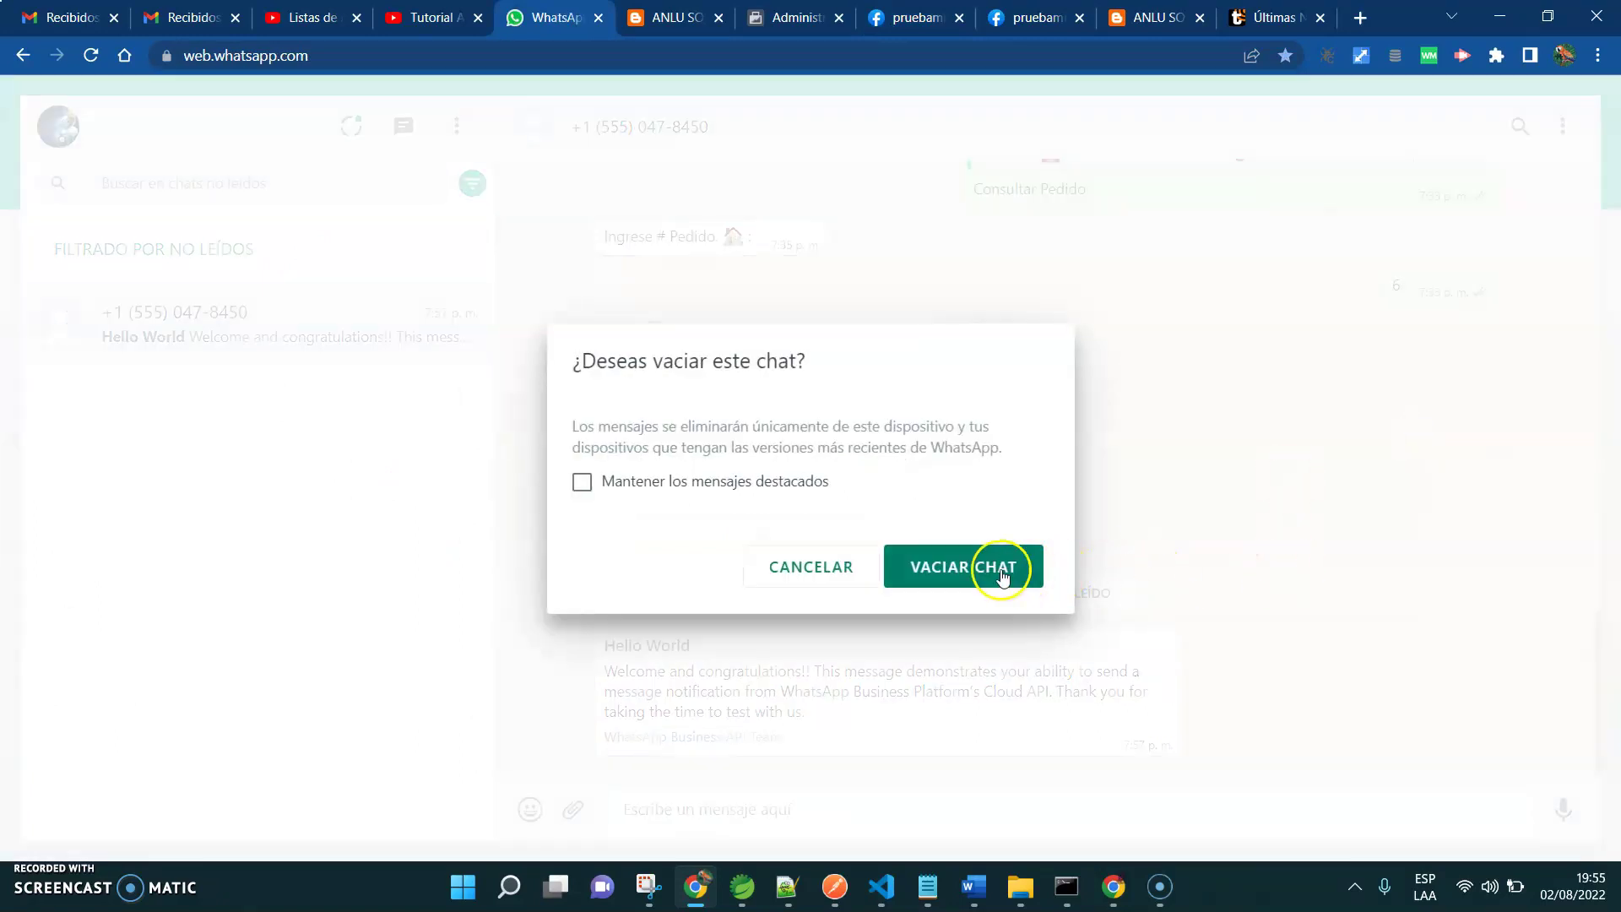
left_click(984, 564)
Send 'Hola' to the bot to get the BOT FRUTERIA ANLUSOFT welcome
type("H")
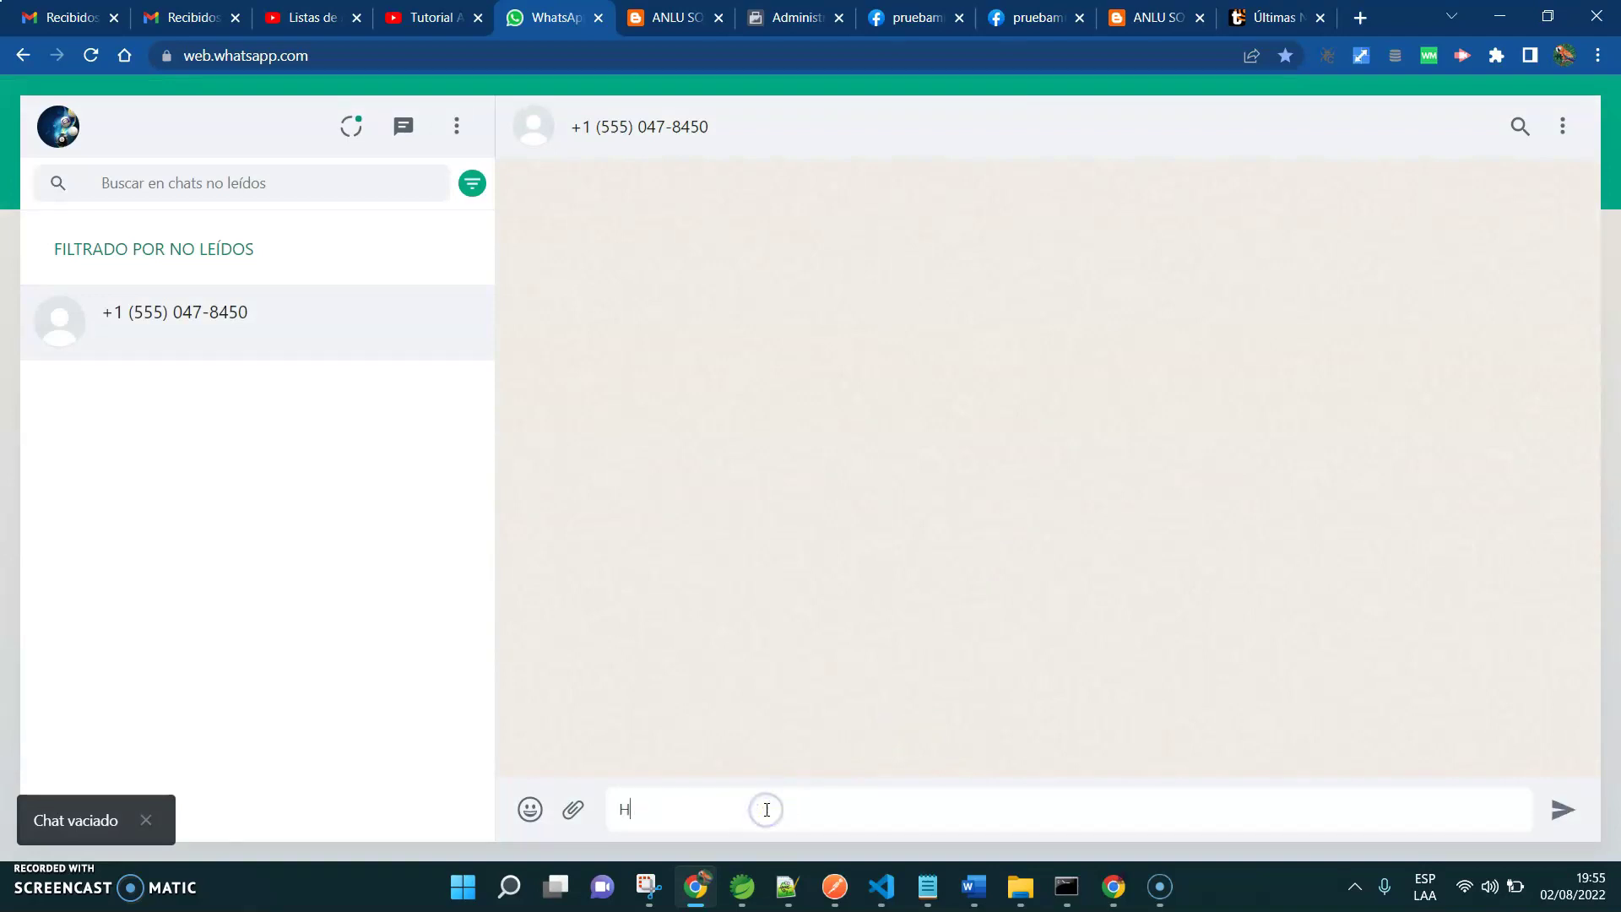
key("BackSpace")
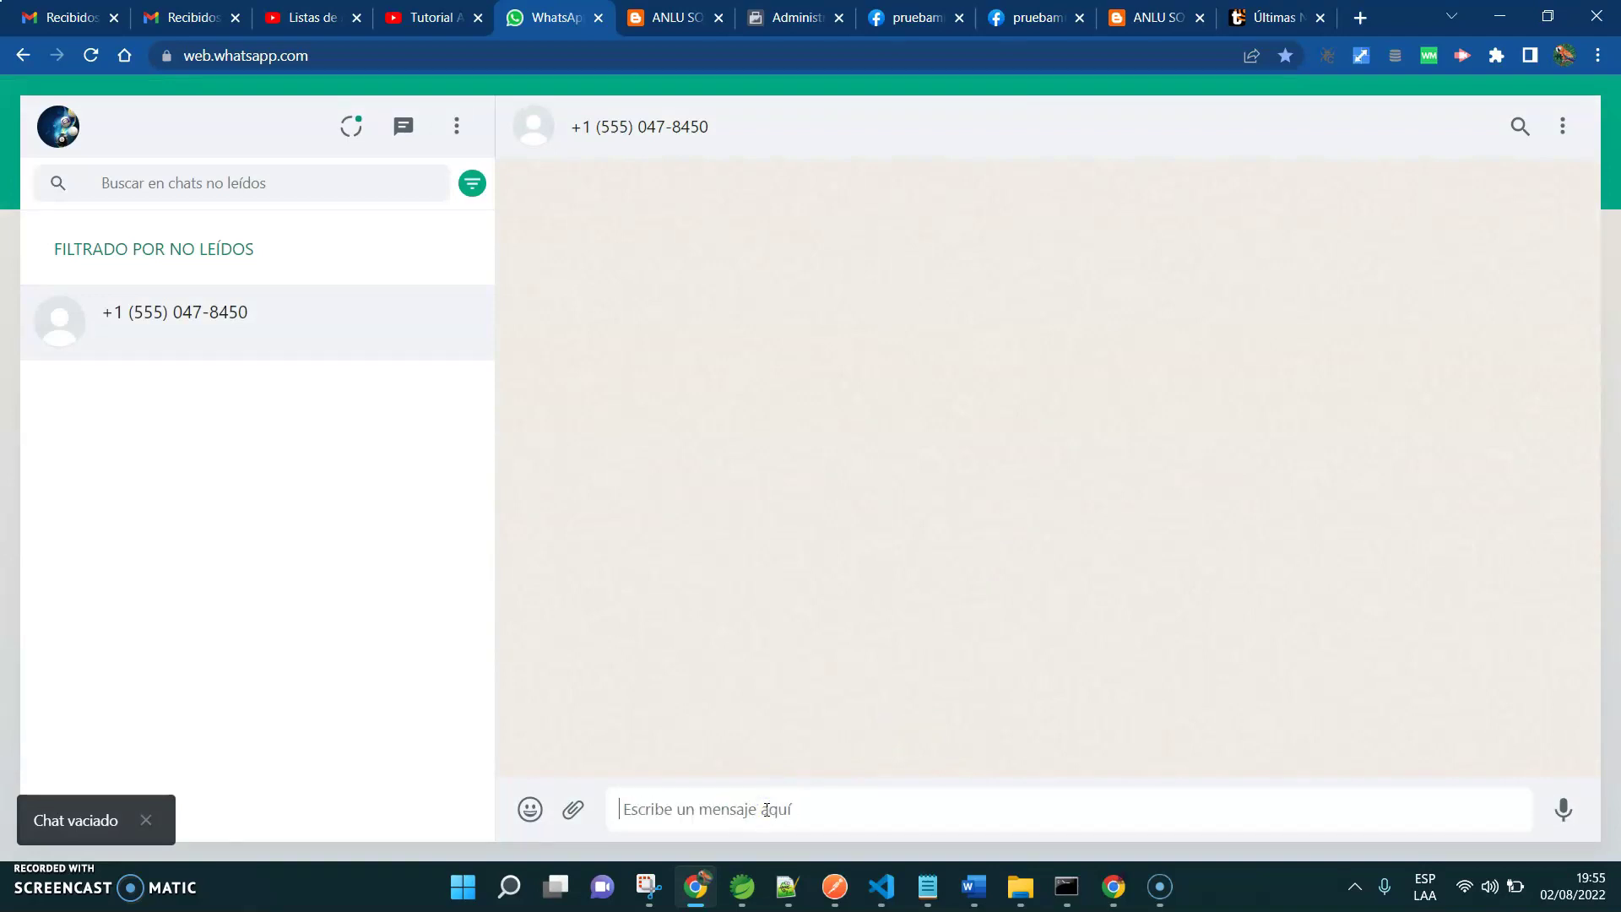
left_click(891, 808)
type("Hoila")
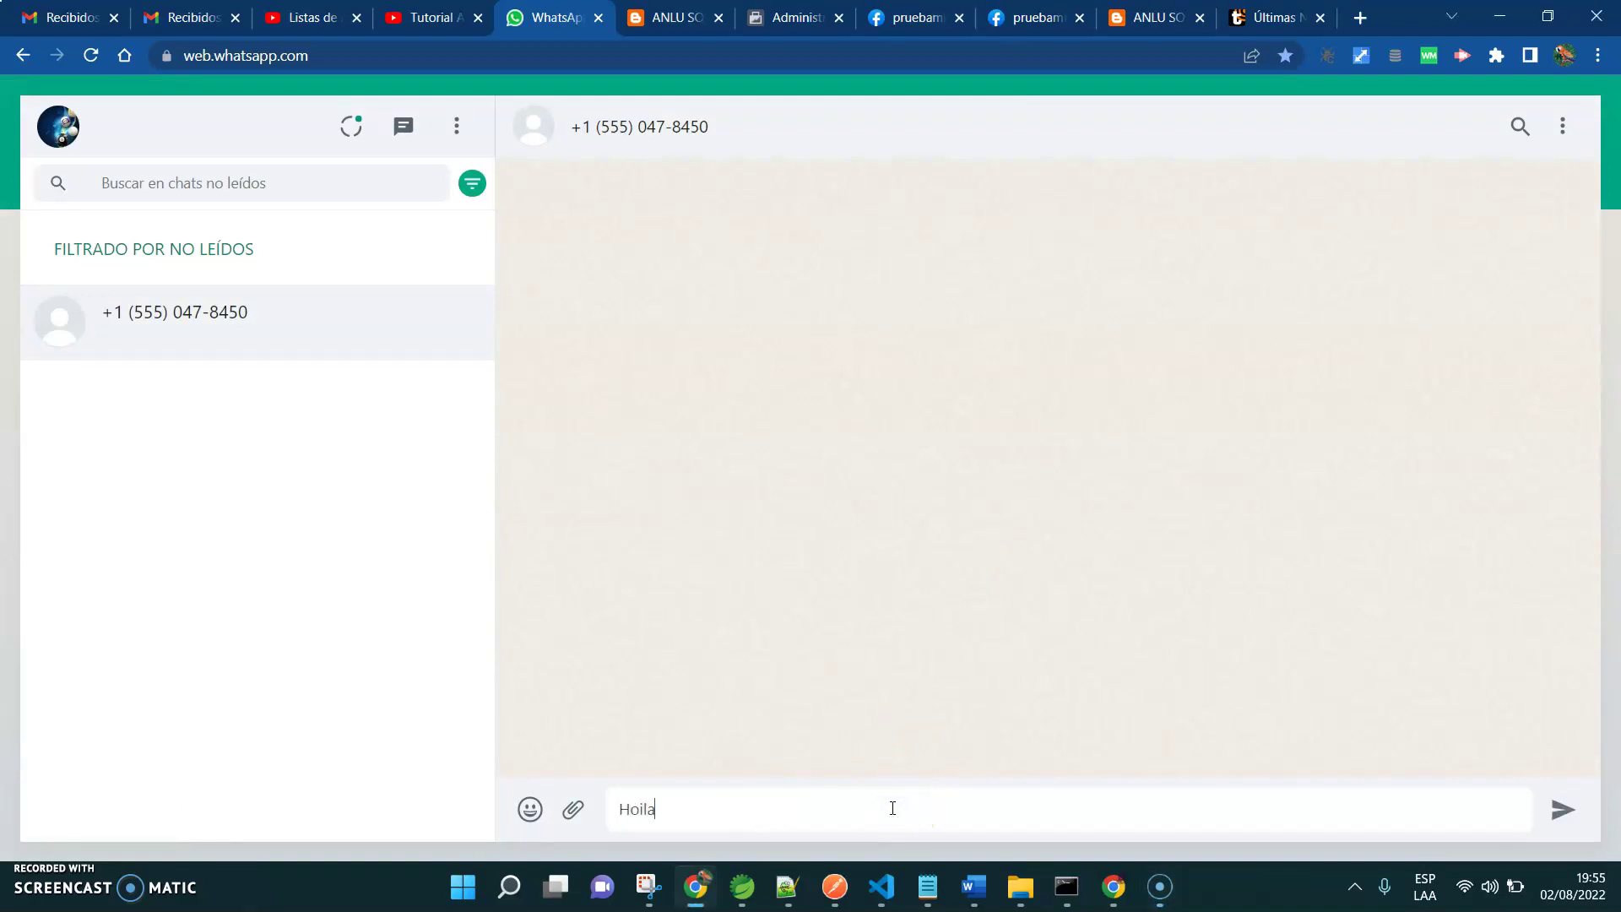
type("la")
key("Return")
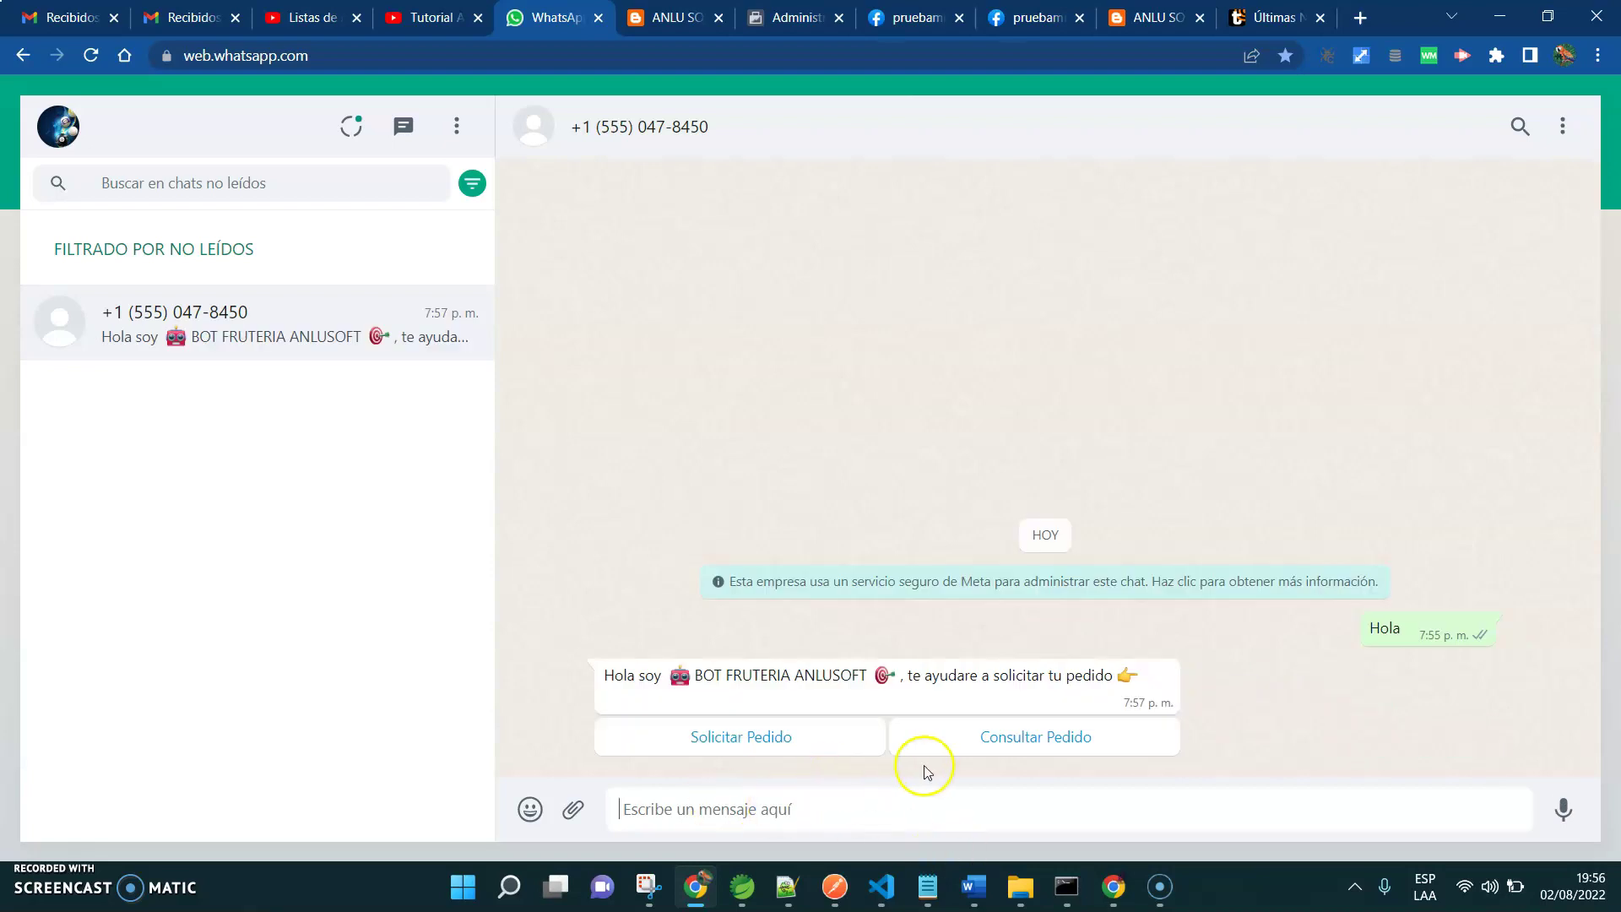
Start a Solicitar Pedido order for product 1, Mandarina, with quantity 12 kg
left_click(752, 738)
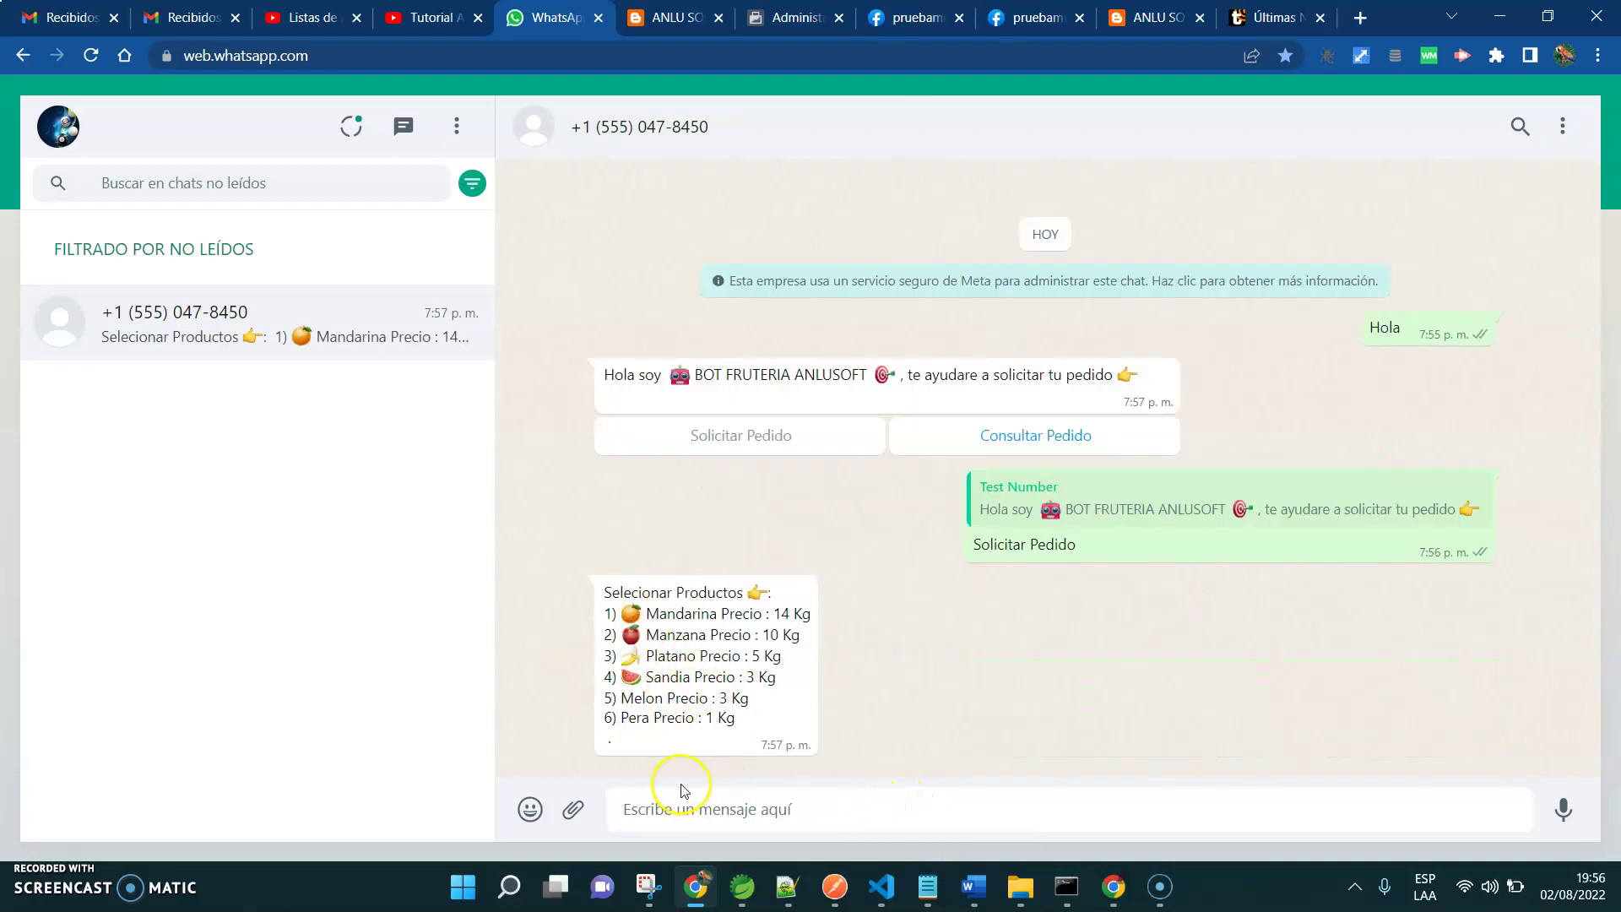
left_click(638, 804)
type("1")
key("Return")
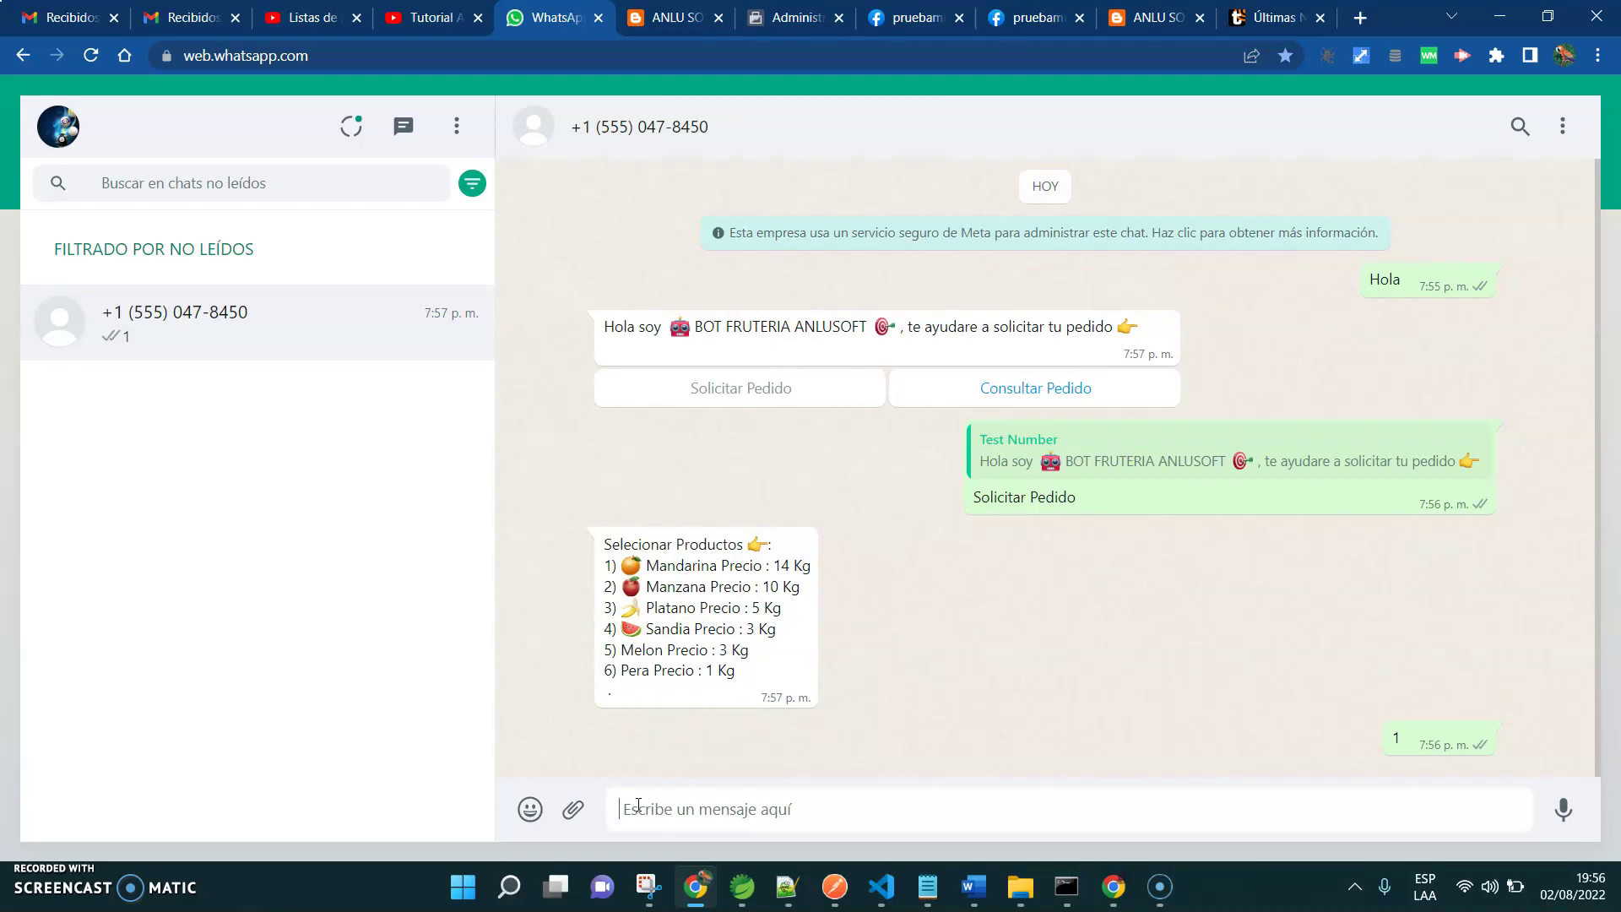
type("12")
key("Return")
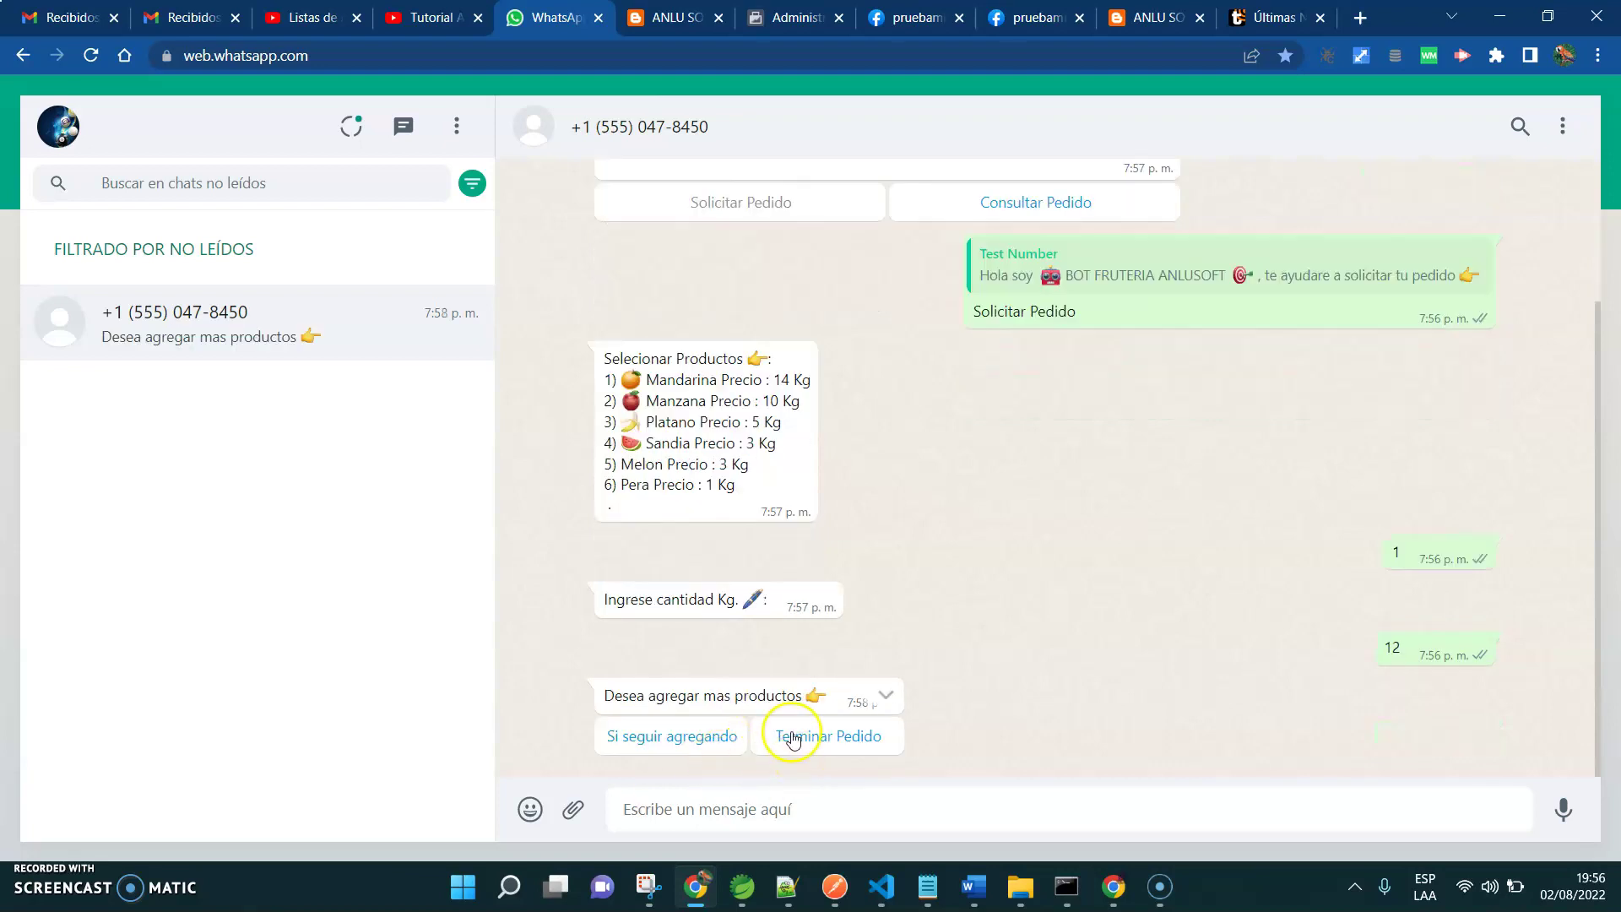
Choose 'Si seguir agregando' and pick product 2, Manzana
left_click(698, 734)
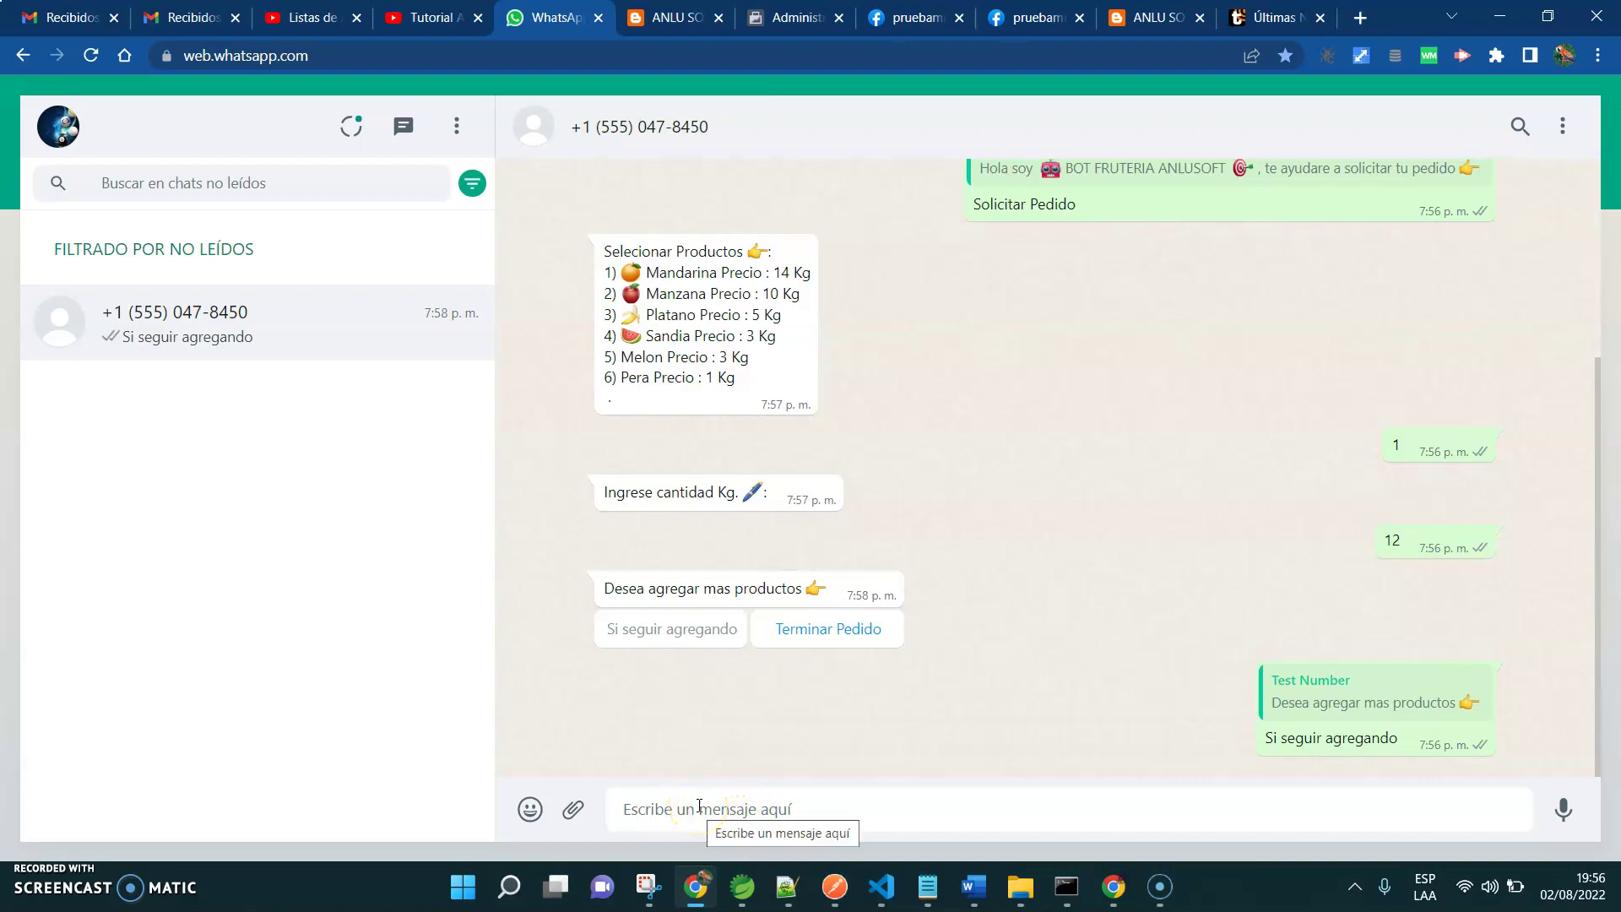
left_click(698, 806)
type("2")
key("Return")
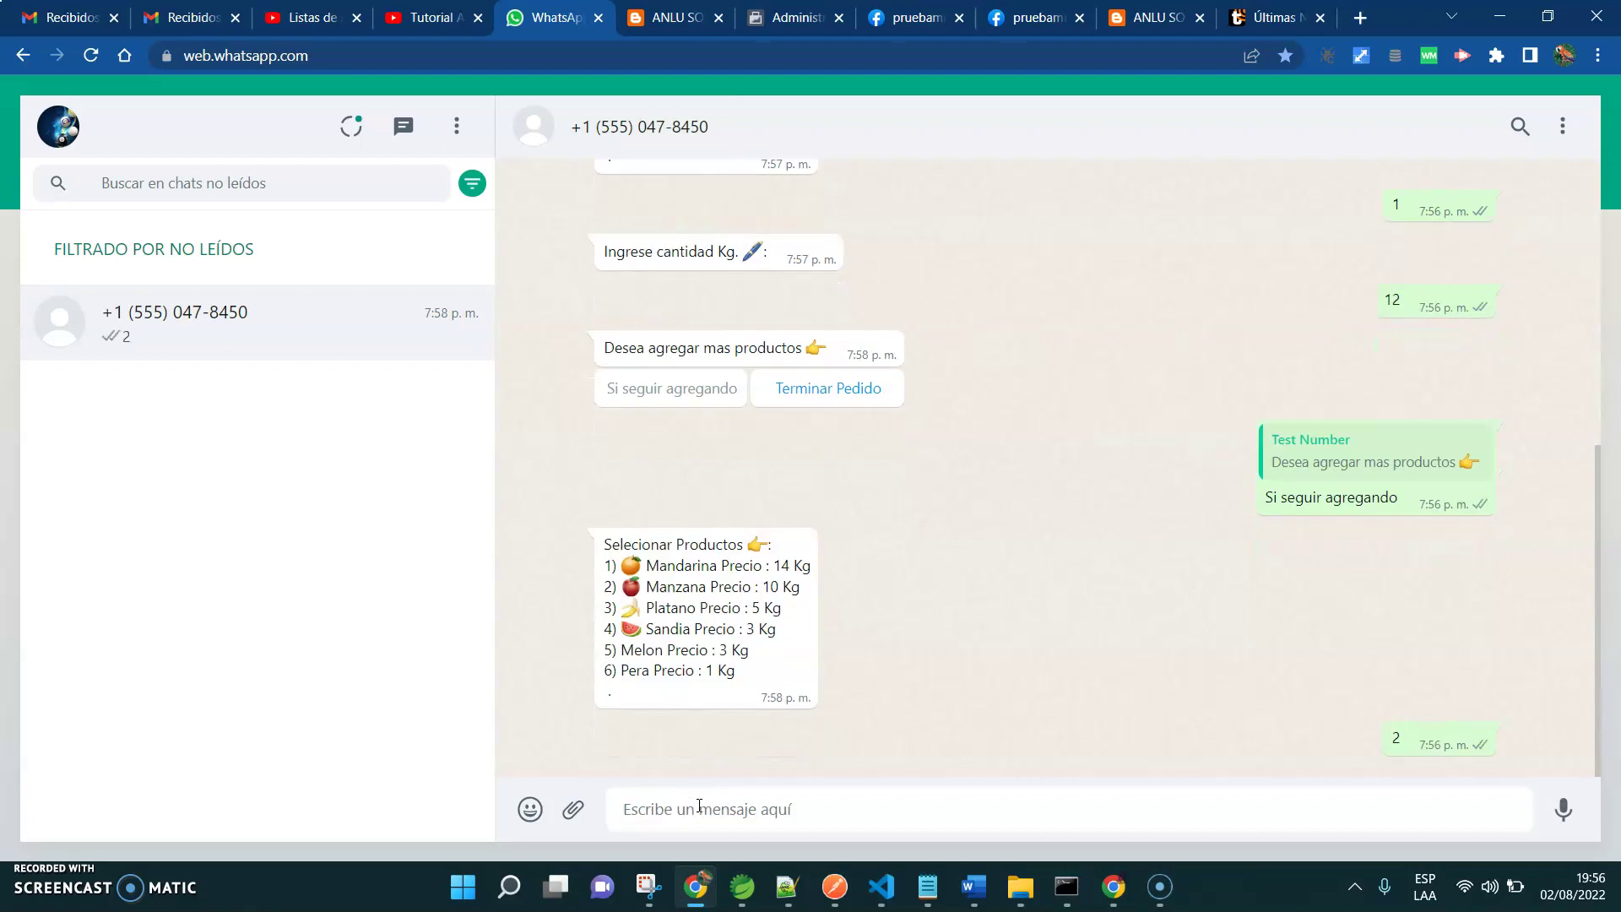